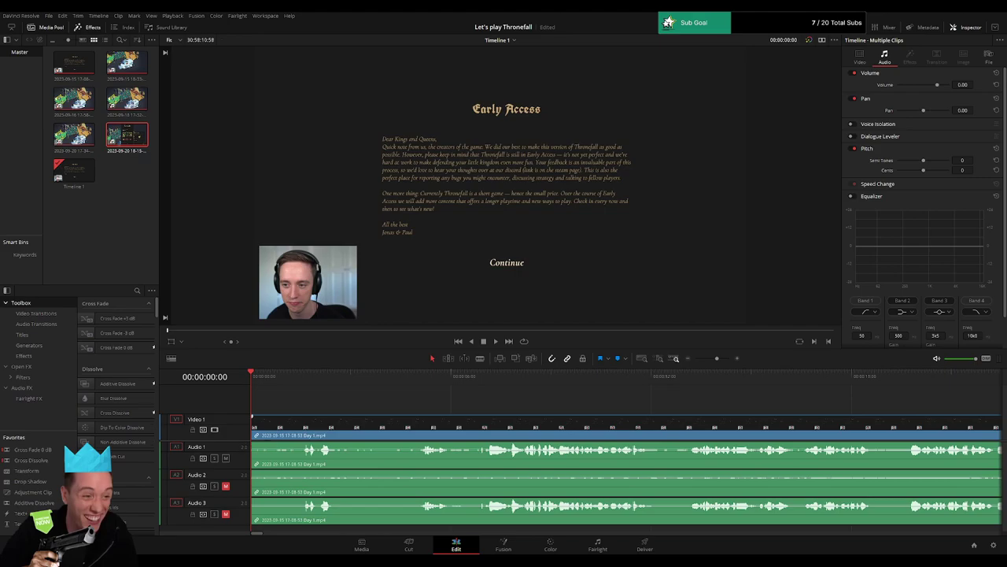
- Add fade-ins at the clip head on the video and Audio 1, 2 and 3, then preview them
left_click_drag(716, 358, 721, 358)
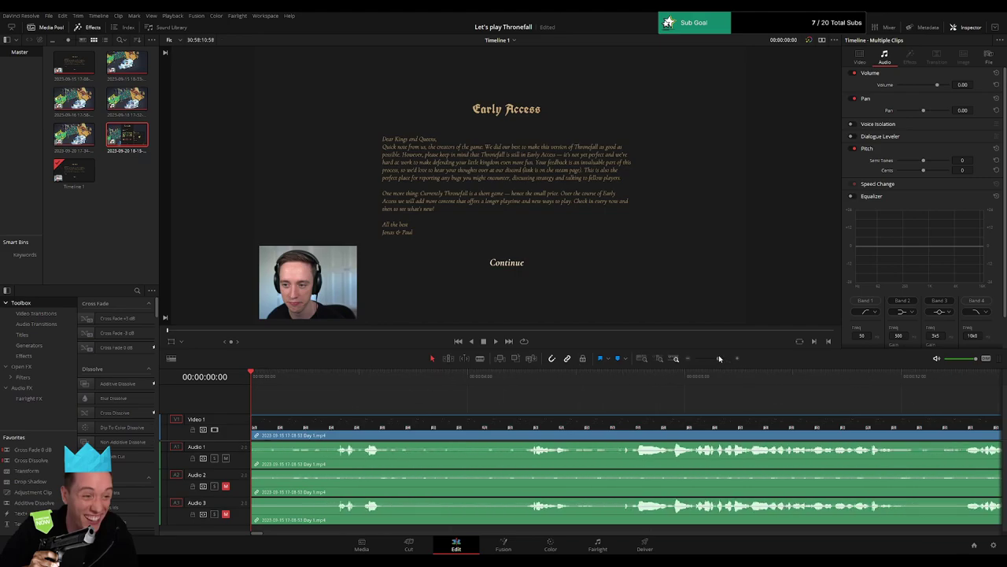
key("space")
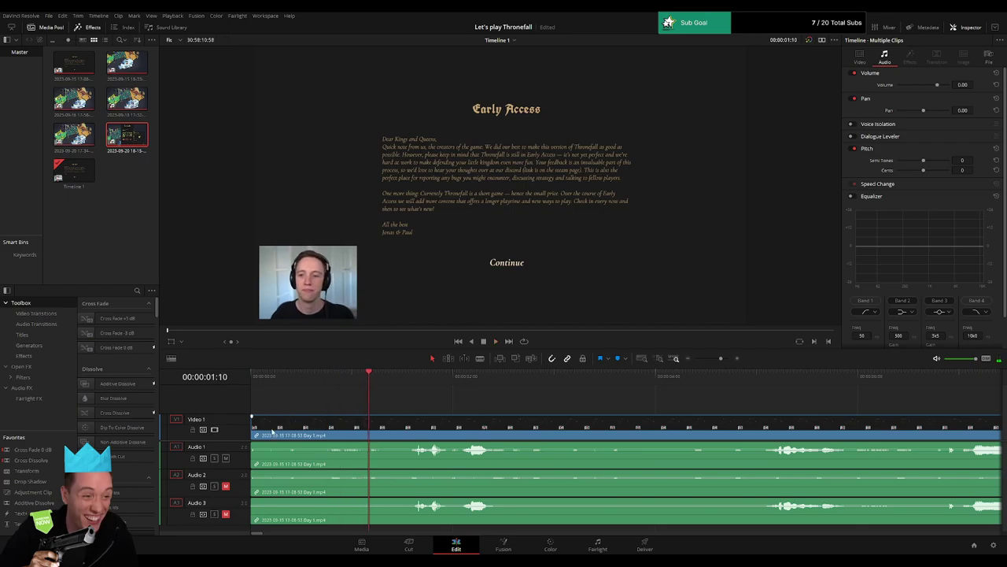
left_click_drag(252, 417, 352, 417)
left_click_drag(253, 443, 369, 447)
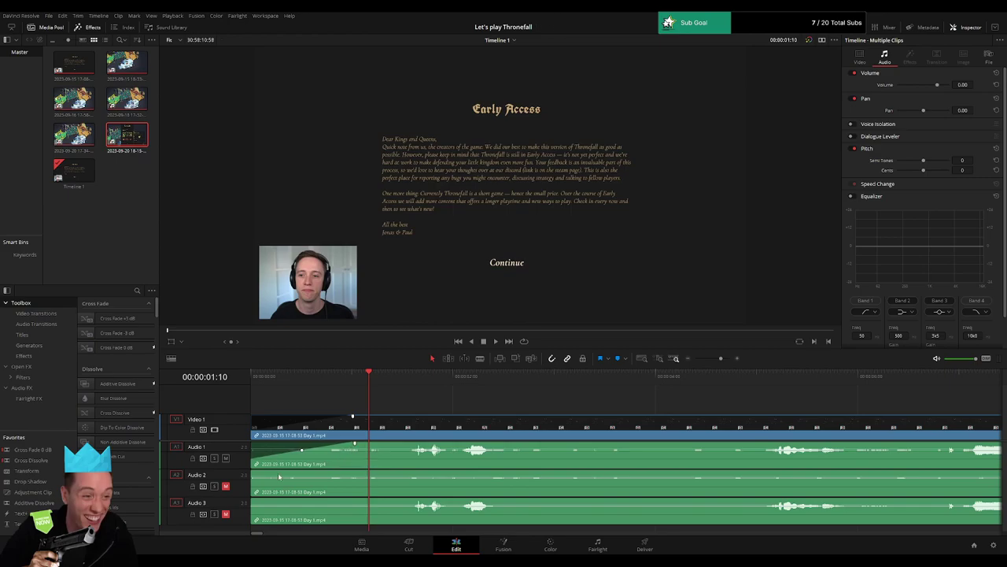
left_click_drag(251, 471, 369, 472)
left_click_drag(254, 499, 369, 504)
left_click(291, 377)
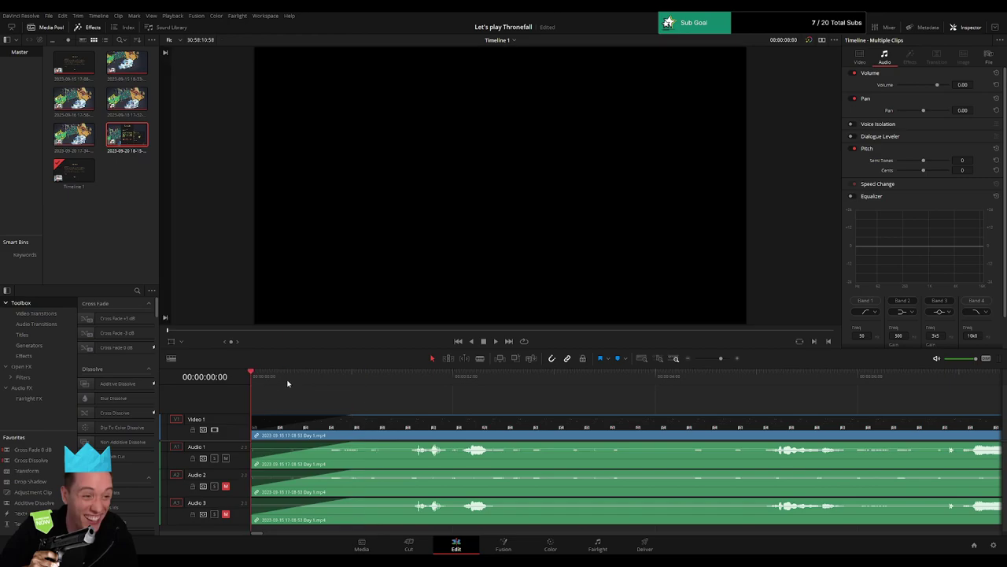
key("space")
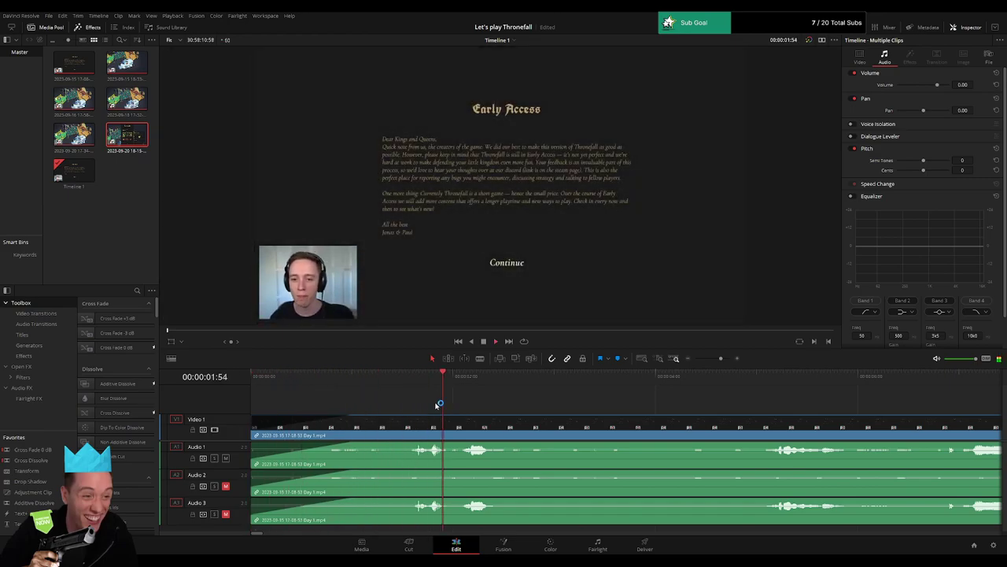
- Trim the clip's opening up to the playhead and close the gap at the timeline start
left_click(391, 382)
left_click_drag(391, 381, 384, 382)
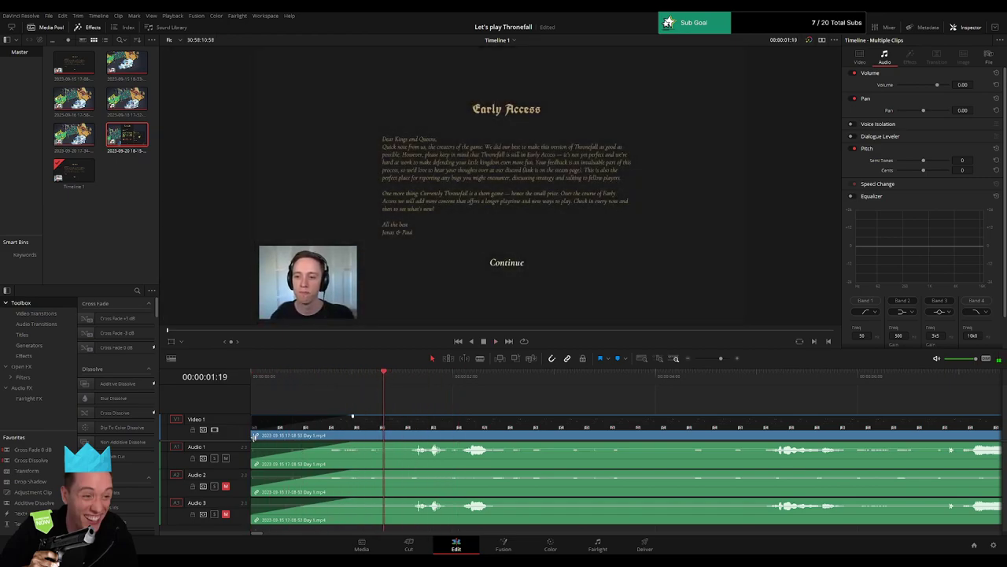
mouse_move(258, 436)
left_mouse_down()
mouse_move(313, 437)
mouse_move(297, 437)
left_mouse_up()
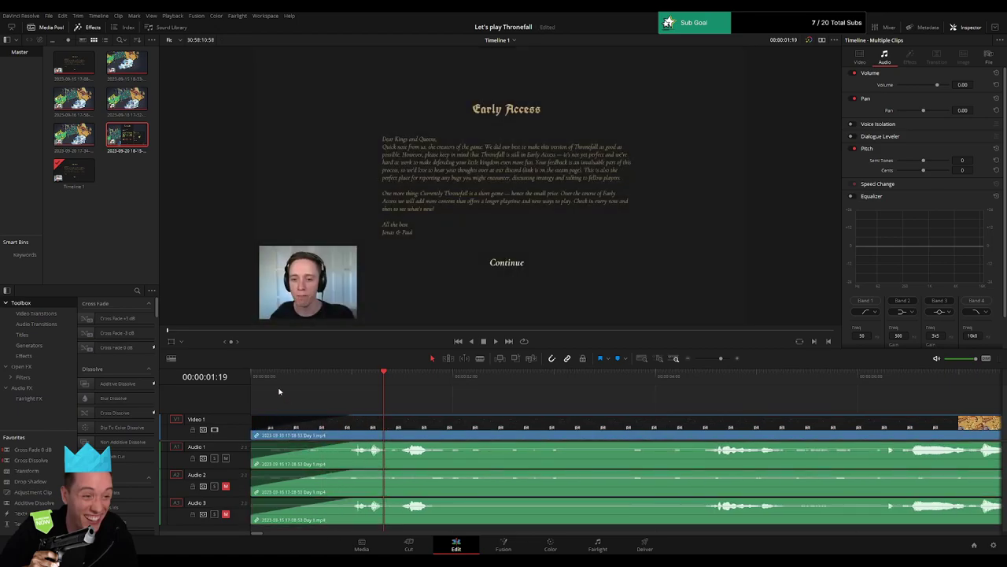
key("Home")
key("space")
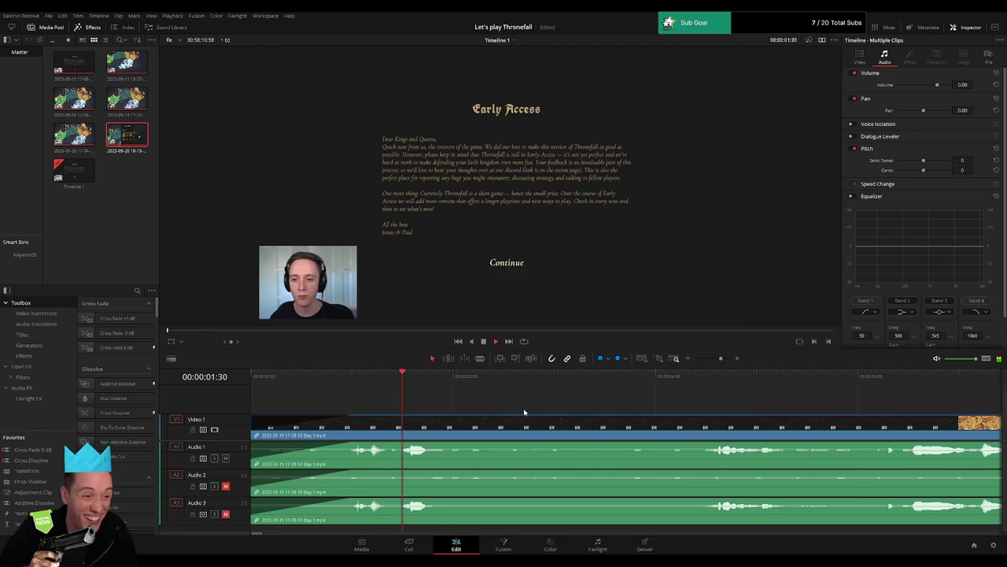
left_click_drag(720, 358, 691, 363)
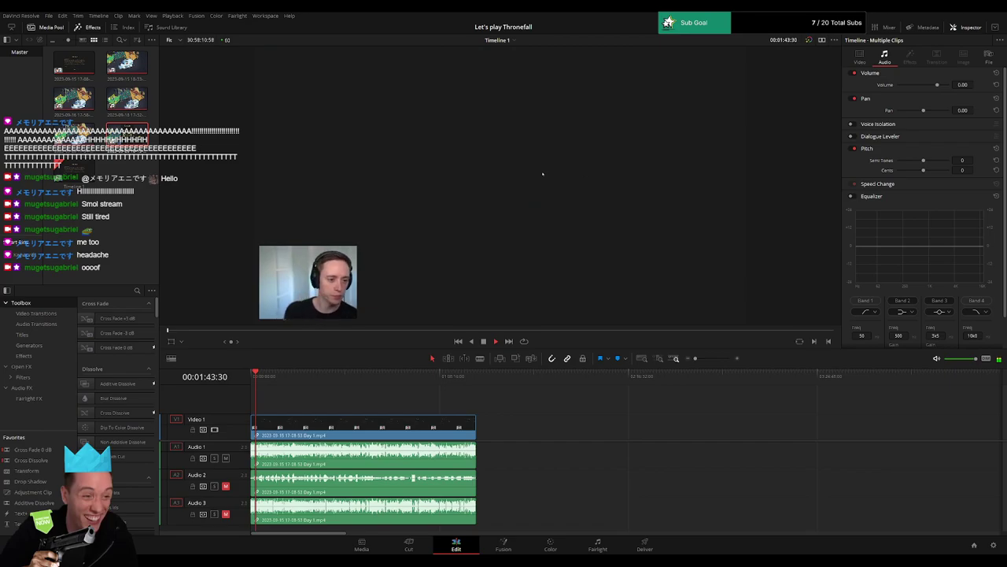
left_click(690, 359)
left_click_drag(262, 383, 417, 395)
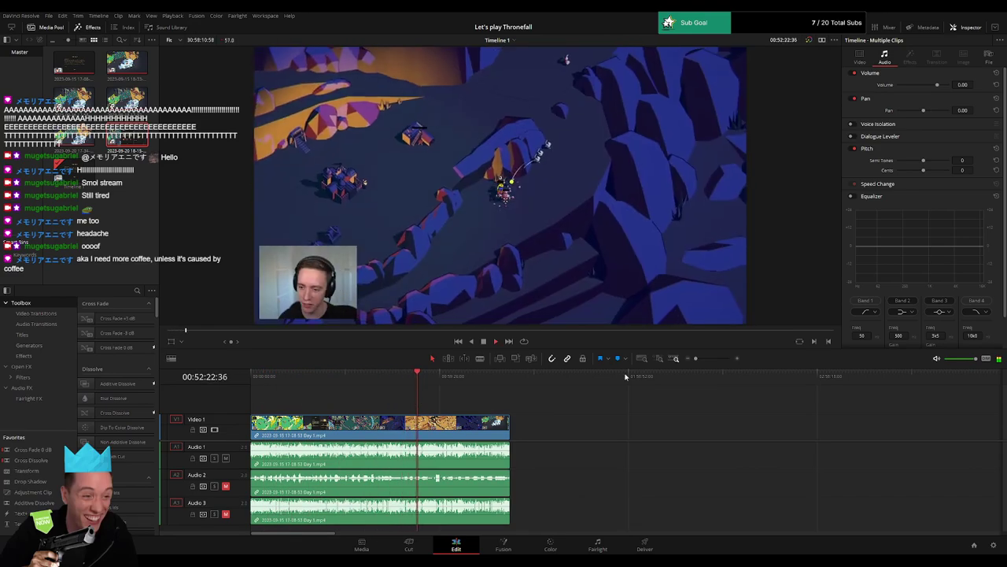
- Find the moment near 00:52:09 and split the video and all three audio tracks there with Ctrl+B
left_click_drag(696, 358, 715, 359)
left_click(464, 390)
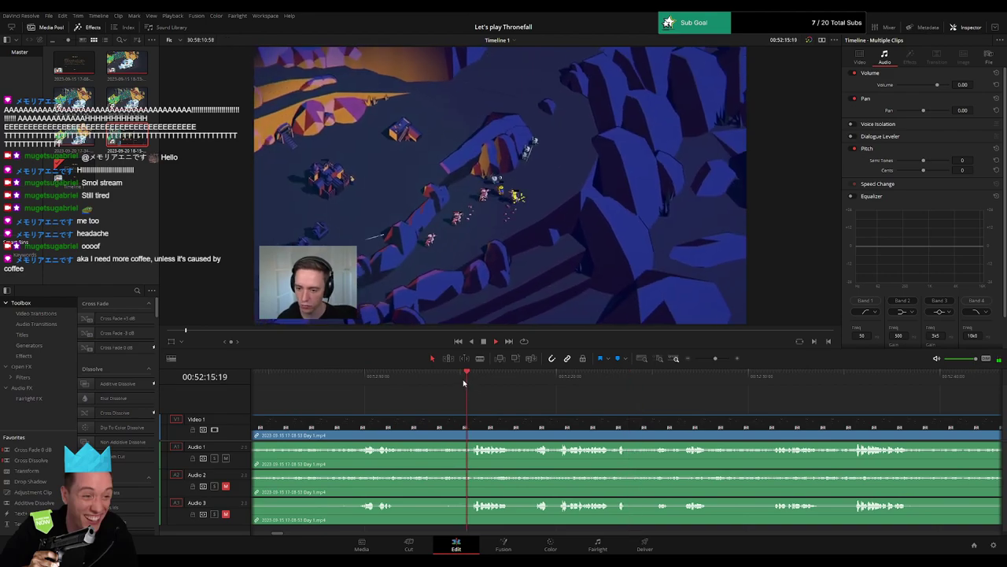
left_click(354, 390)
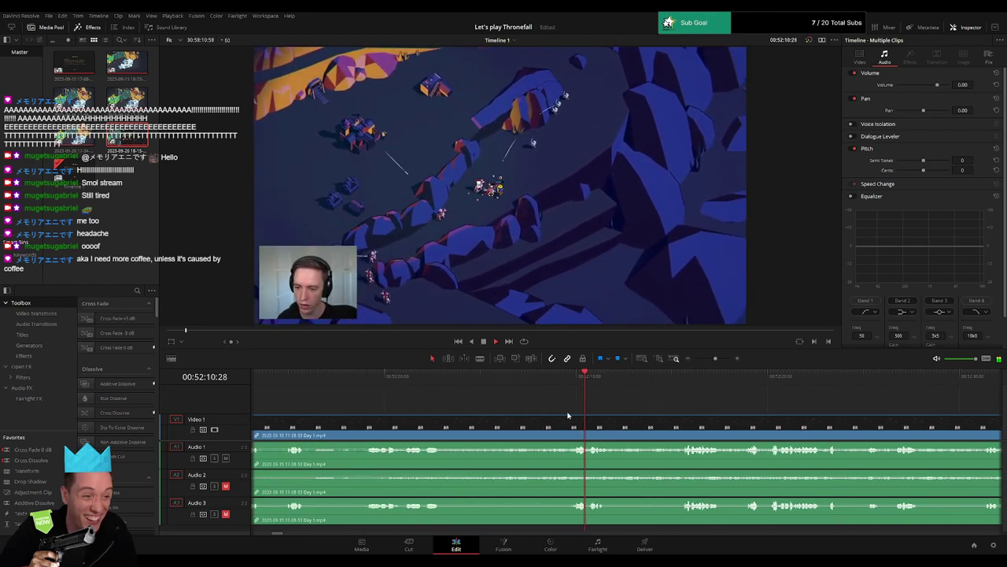
left_click_drag(371, 389, 514, 417)
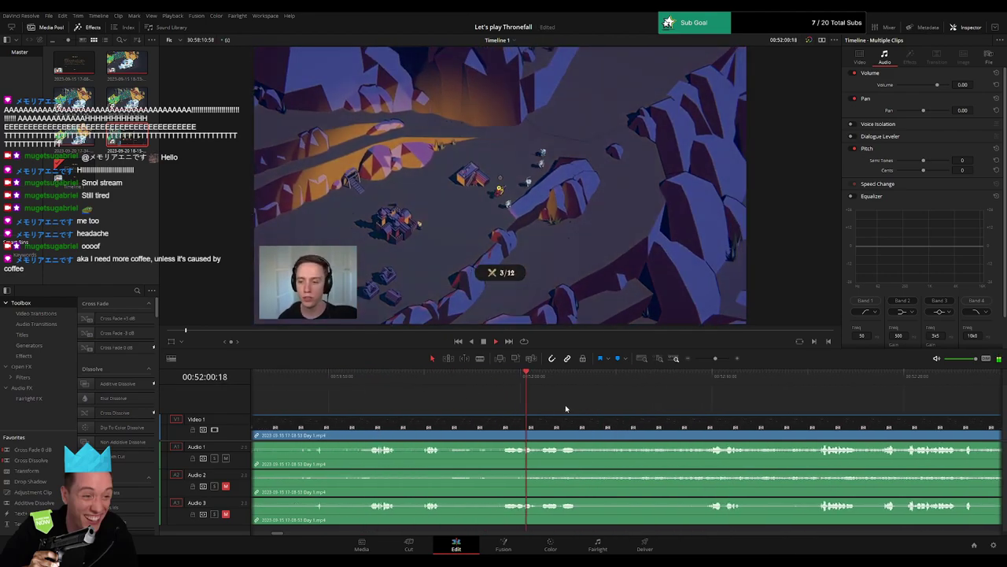
scroll(412, 406, "right", 2)
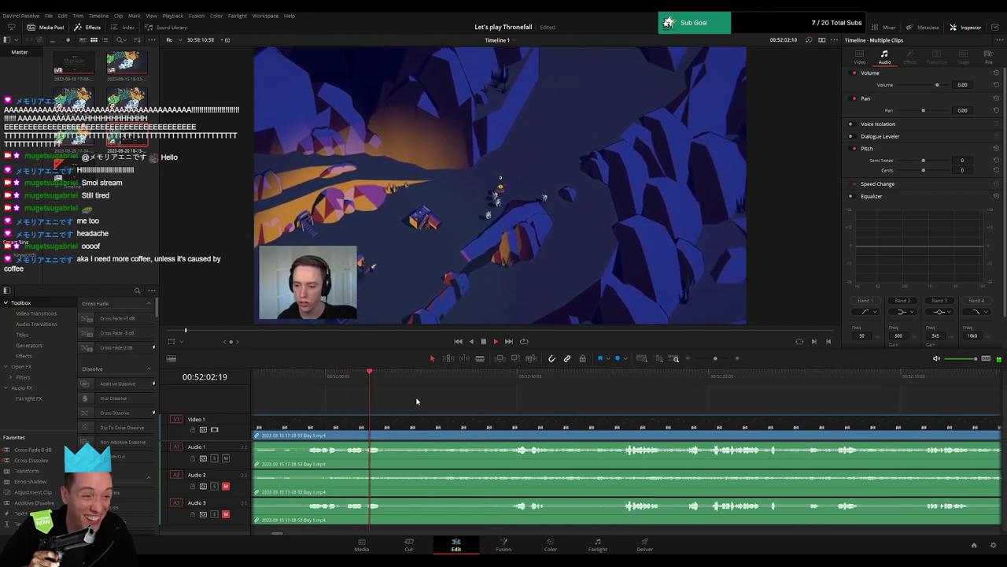
left_click(501, 384)
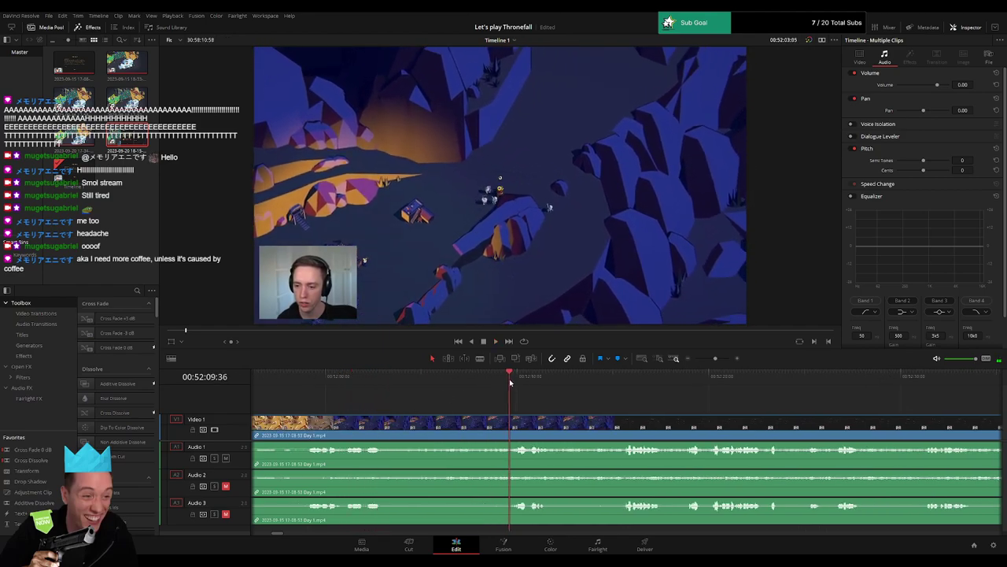
left_click_drag(510, 383, 496, 417)
key("ctrl+b")
key("space")
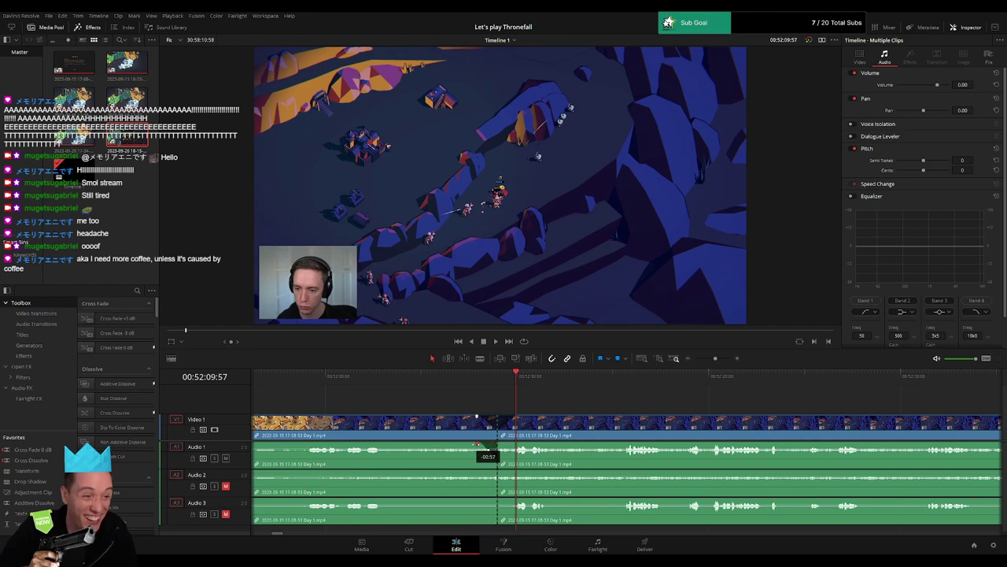
- Fade Audio 2 and 3 out before the 52:09 cut, and fade Audio 1 and 3 back in after it
left_click(720, 363)
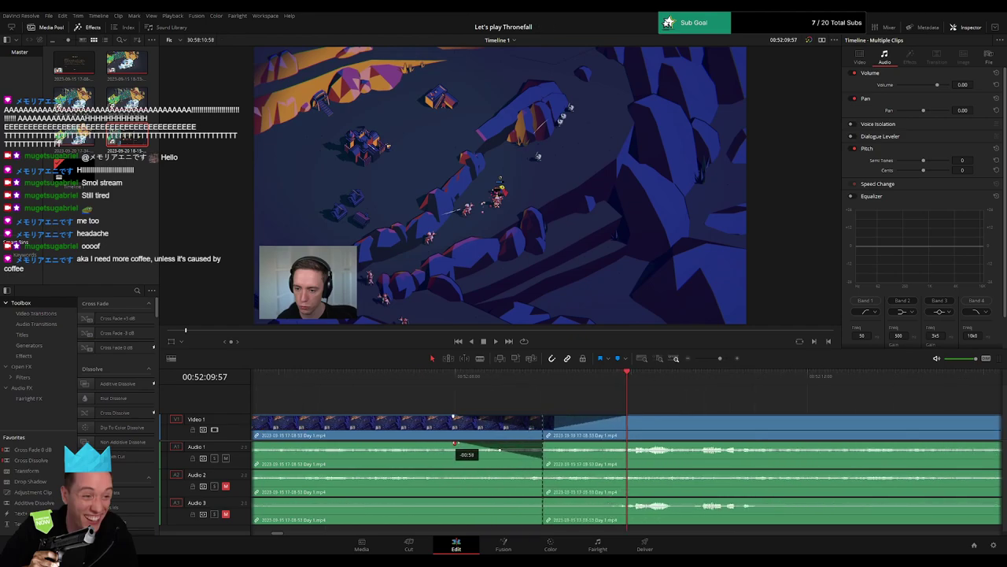
left_click_drag(584, 446, 617, 446)
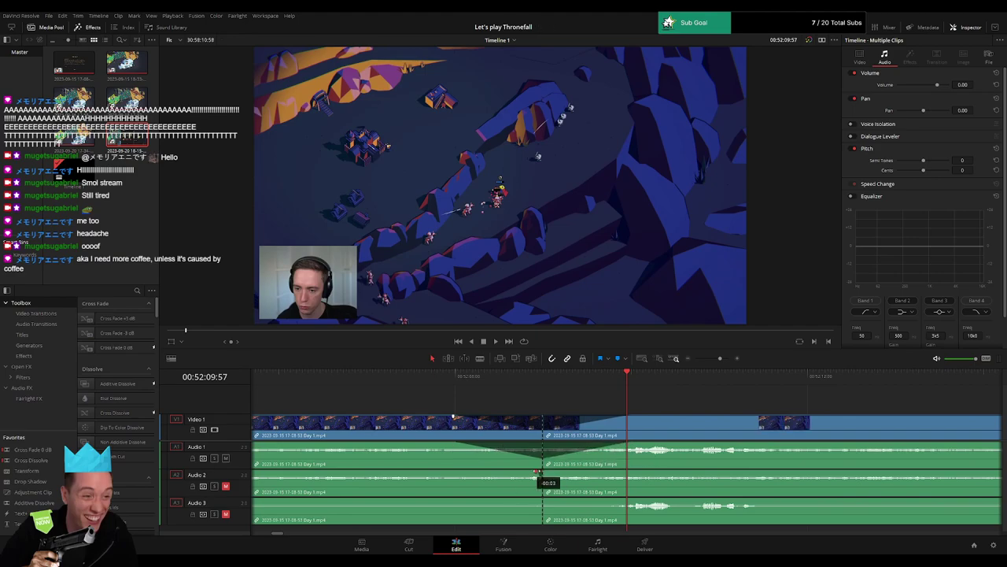
left_click_drag(537, 472, 457, 476)
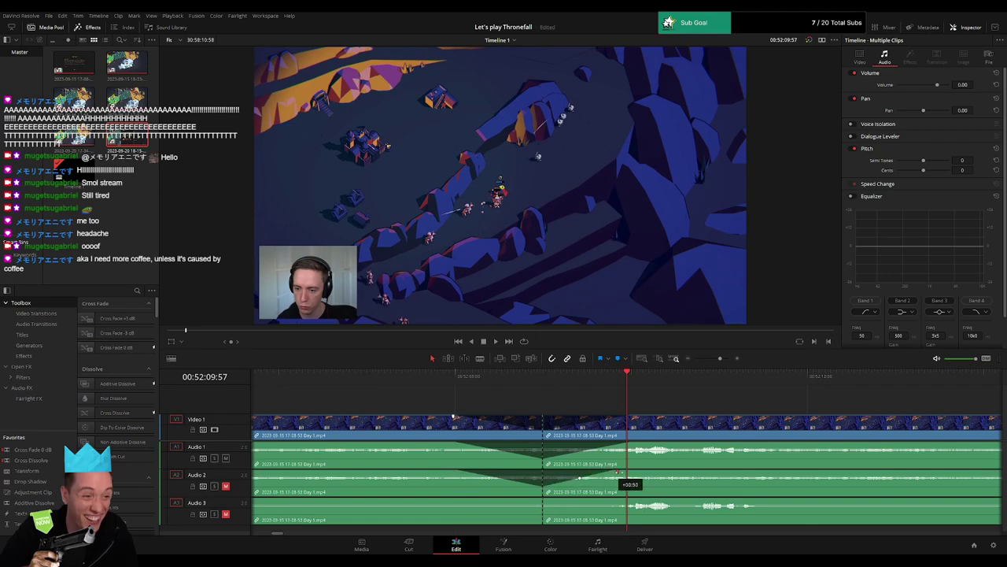
left_click_drag(542, 499, 453, 499)
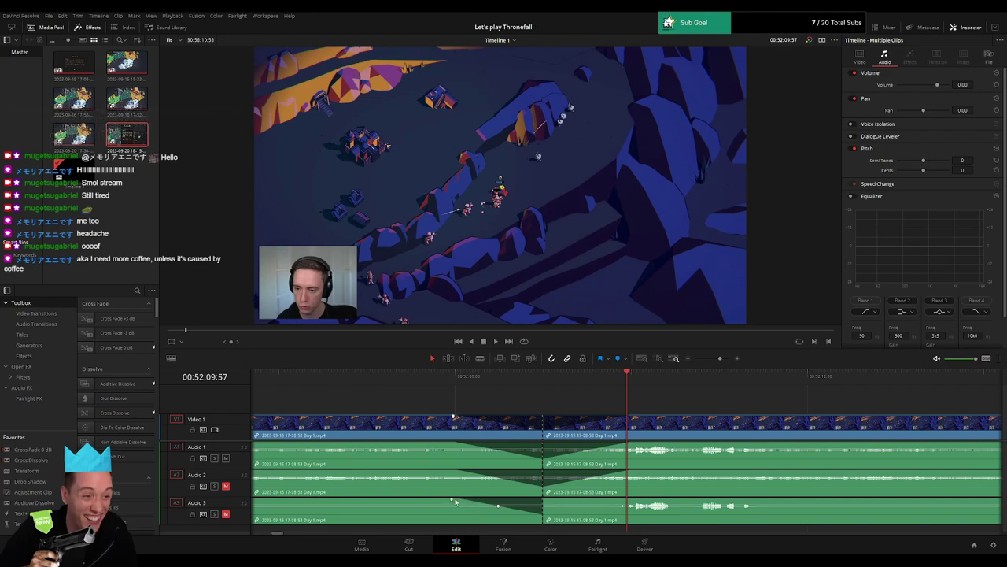
left_click_drag(543, 499, 618, 500)
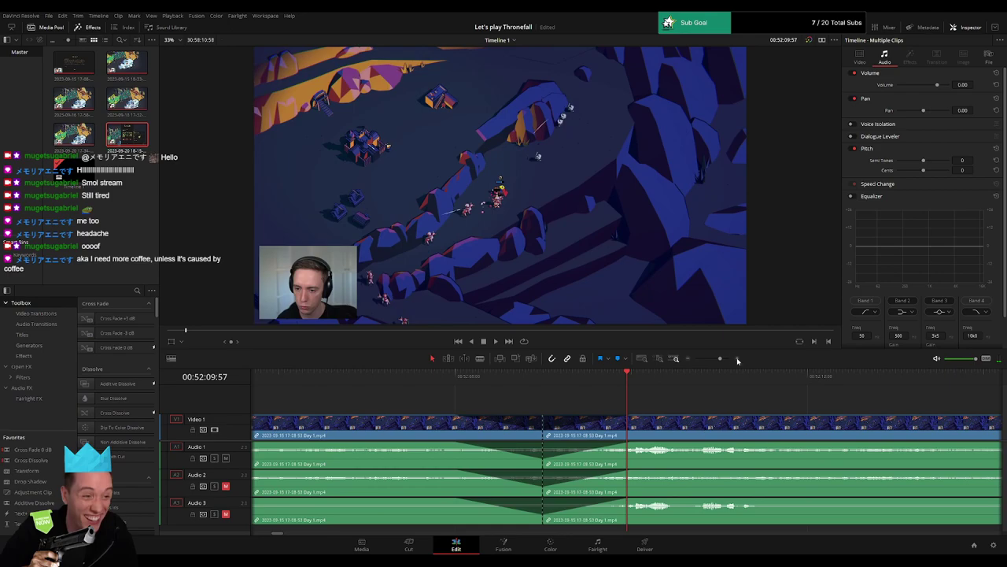
left_click(695, 359)
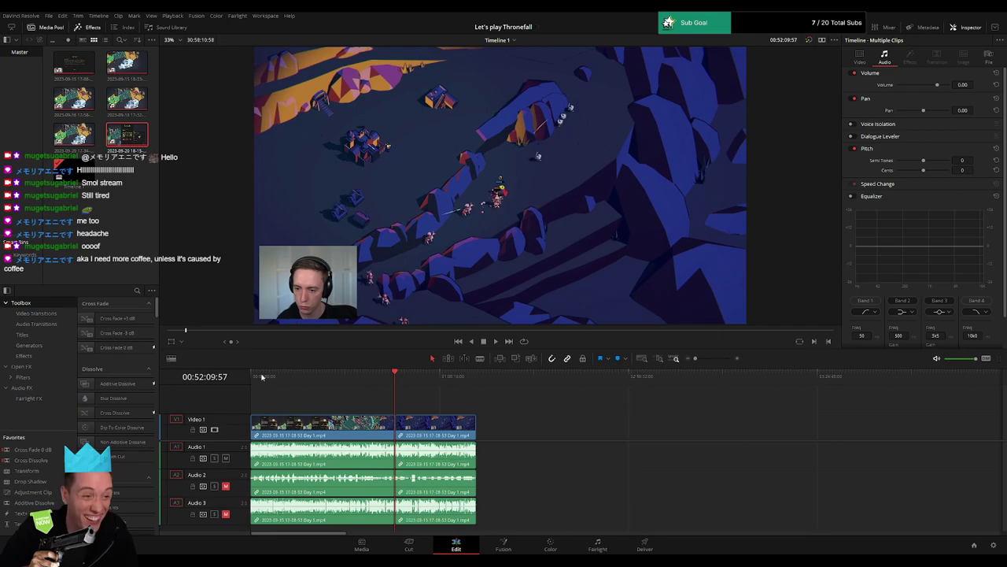
- Remove the unwanted stretch of footage and step the playhead back near the cut
key("ctrl+z")
key("ctrl+z")
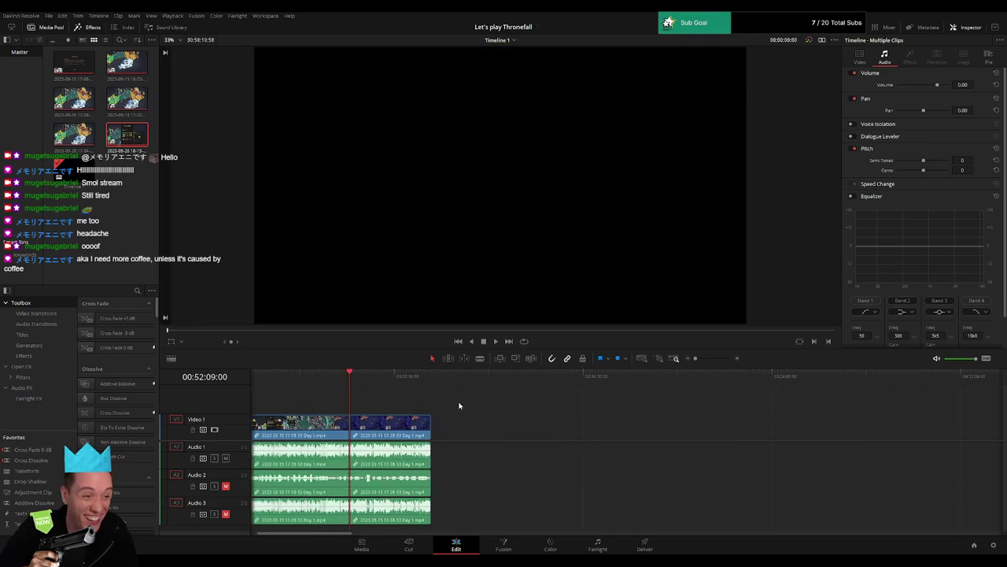
key("ctrl+z")
left_click(423, 410)
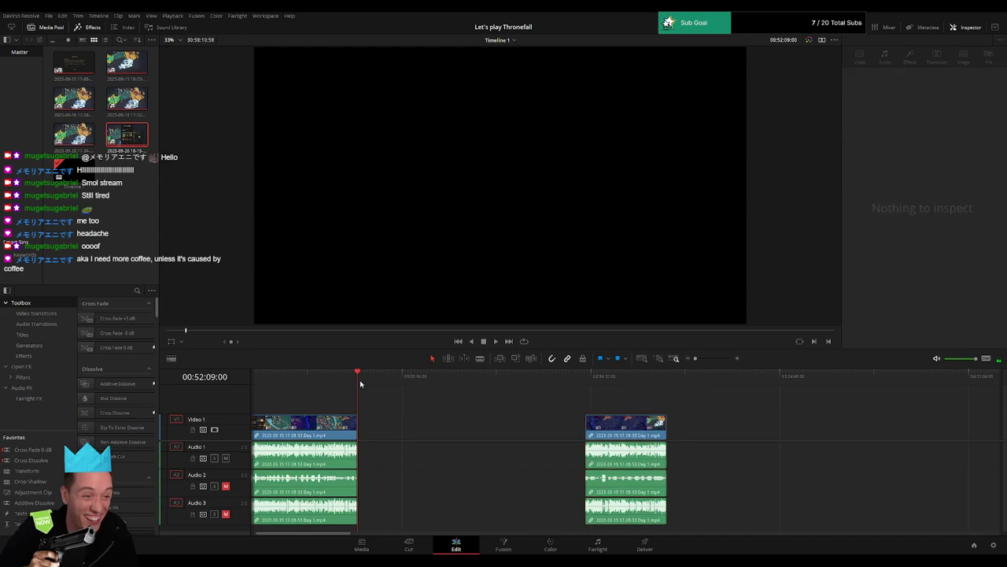
left_click_drag(444, 395, 546, 408)
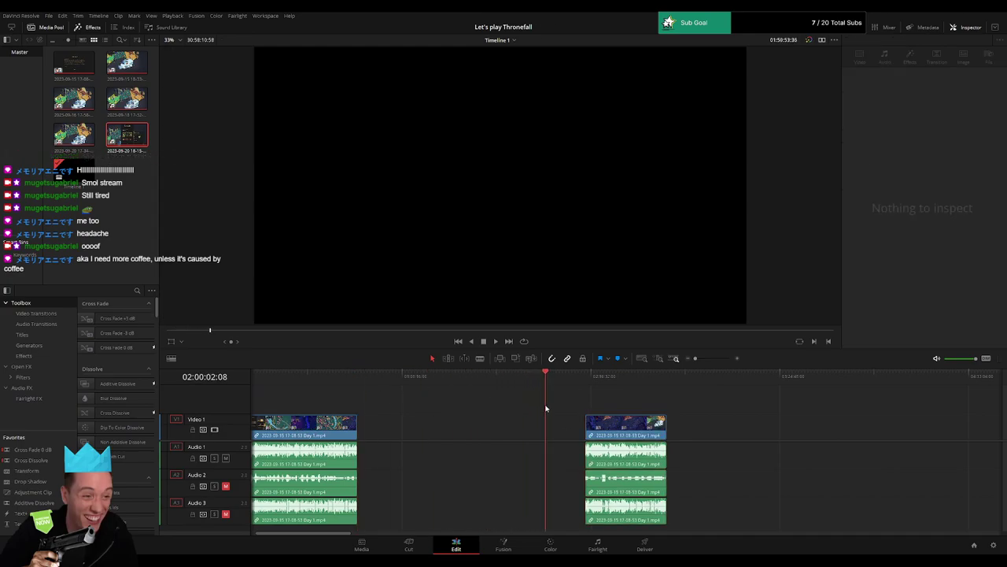
left_click_drag(702, 361, 704, 361)
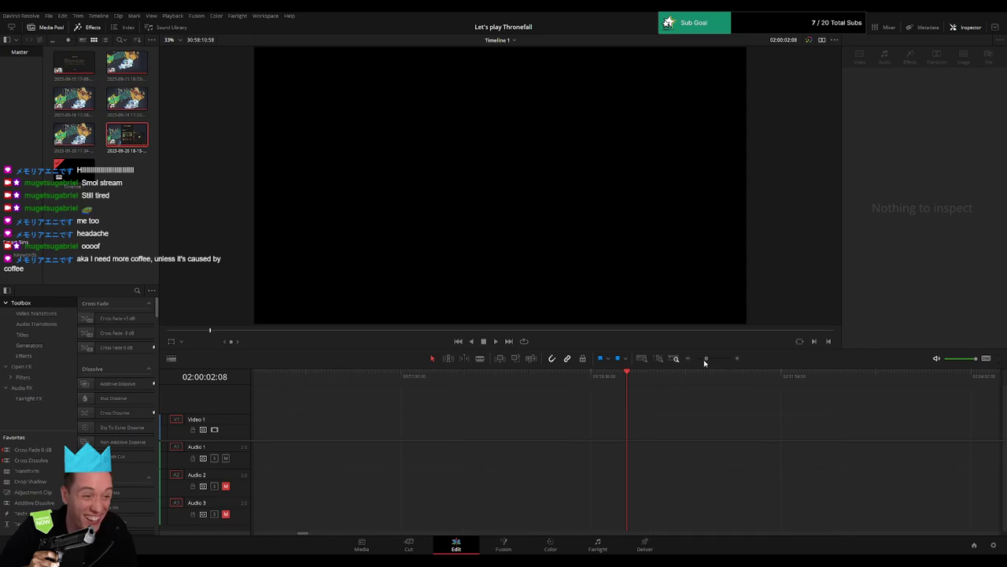
key("Left")
key("Left")
key("Left")
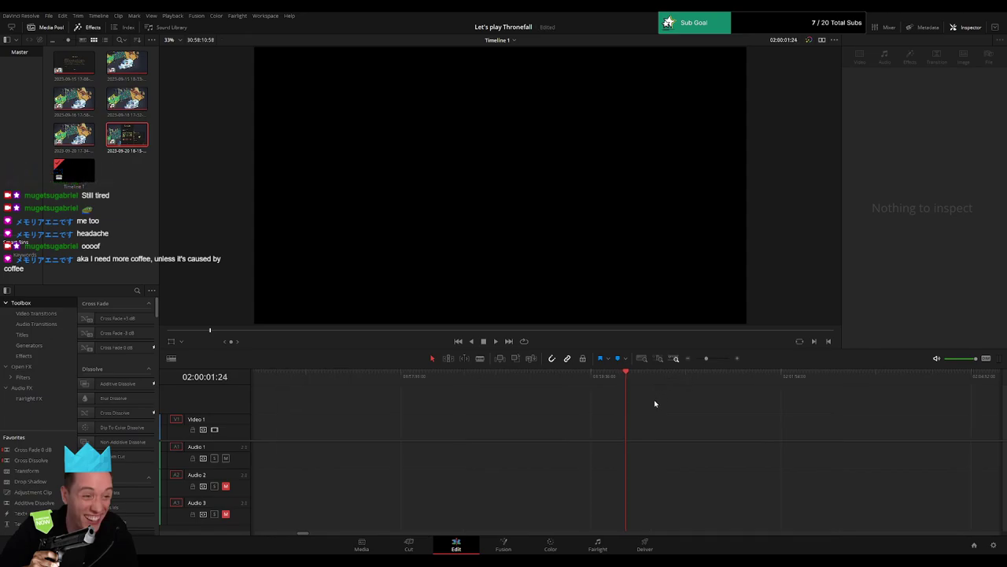
key("Left")
key("Left")
key("Left")
key("Left")
key("Left")
key("Left")
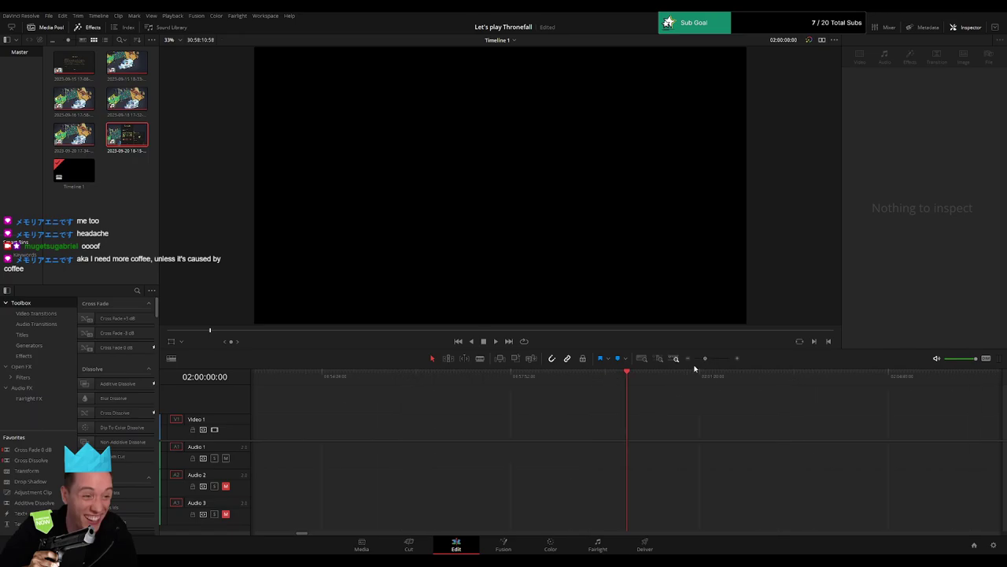
left_click_drag(706, 358, 694, 358)
- Slide the second clip left until it meets the first with no gap
key("Up")
key("ctrl+a")
key("space")
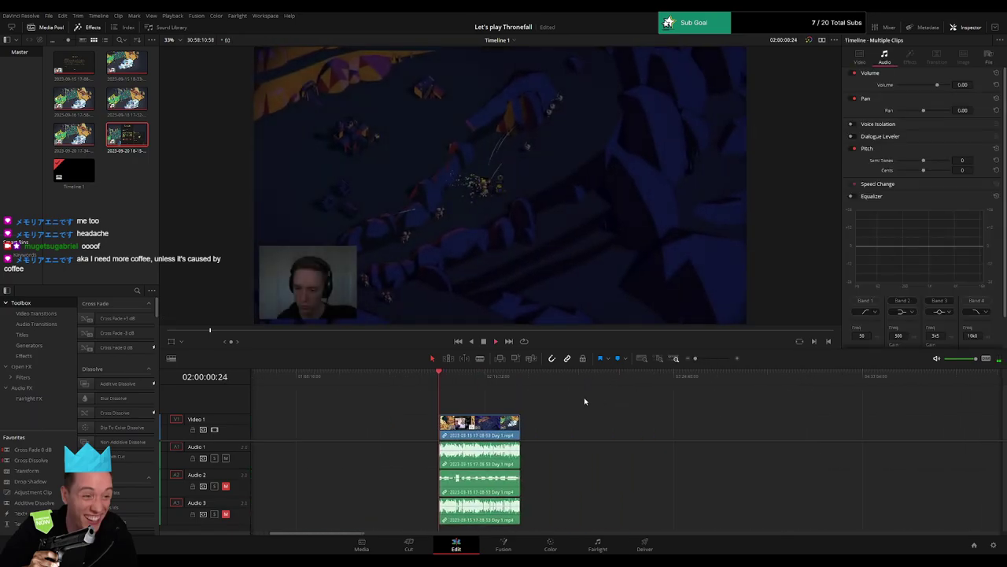
left_click_drag(829, 432, 383, 425)
left_click(446, 400)
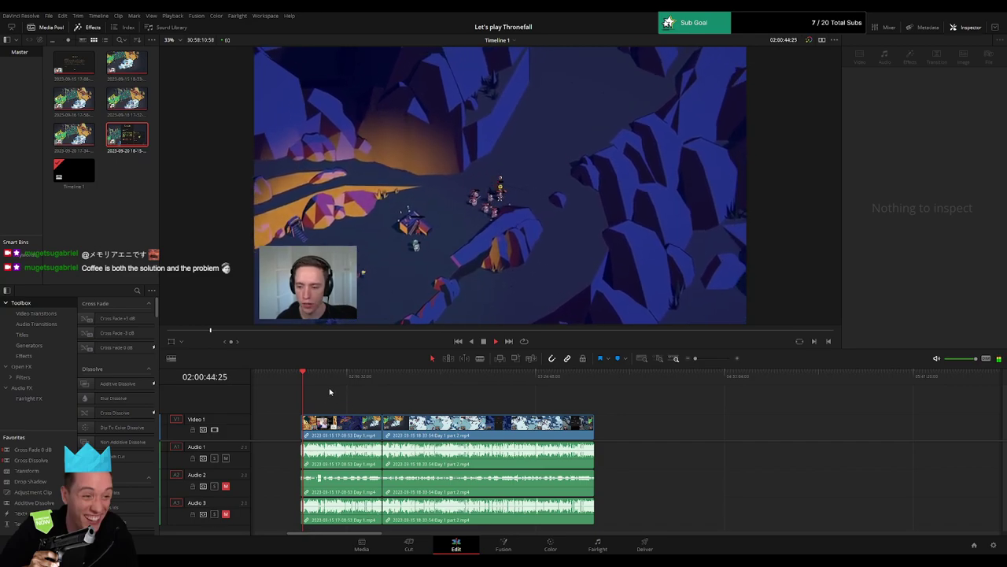
left_click_drag(330, 391, 378, 384)
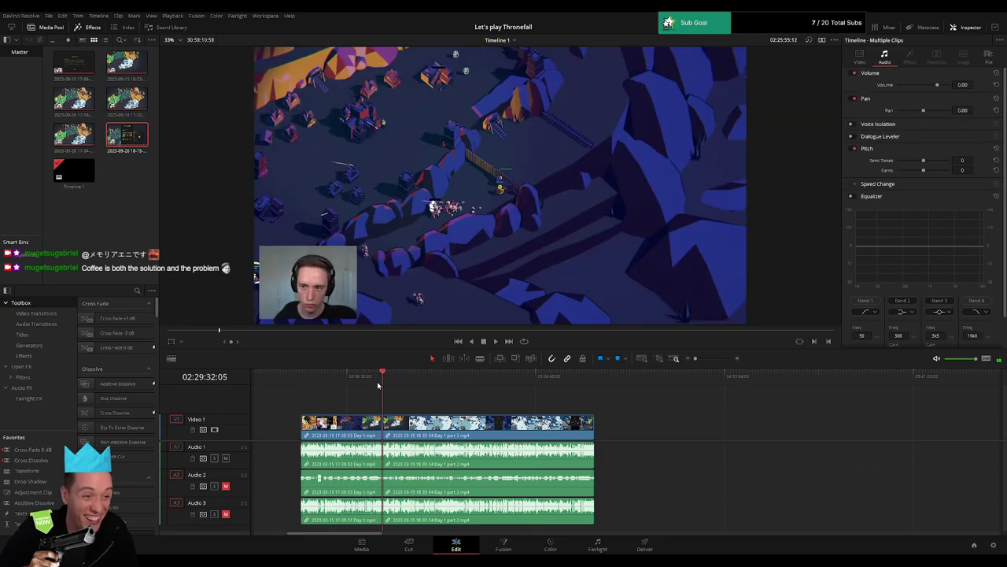
key("space")
left_click_drag(695, 358, 712, 358)
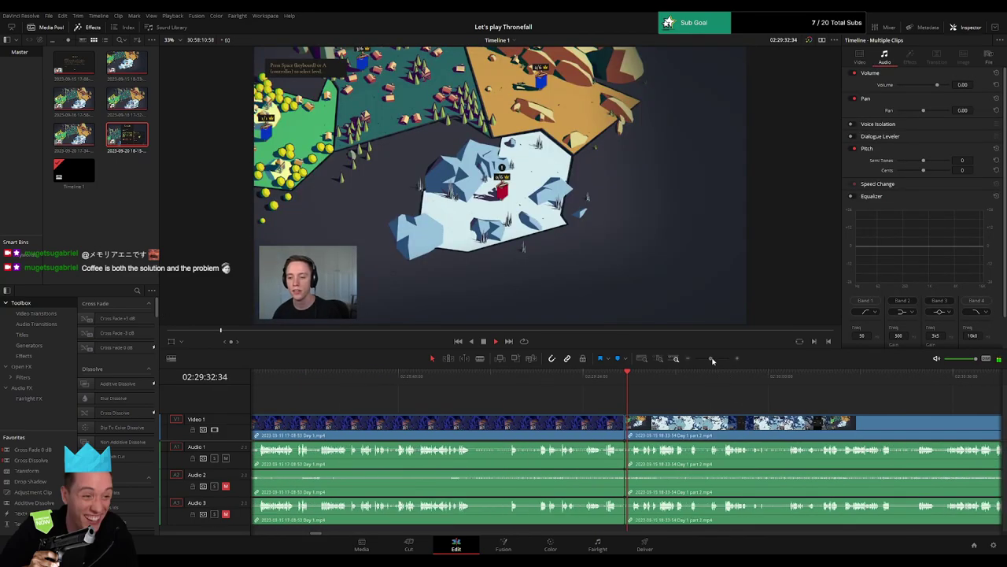
left_click(593, 383)
left_click(622, 428)
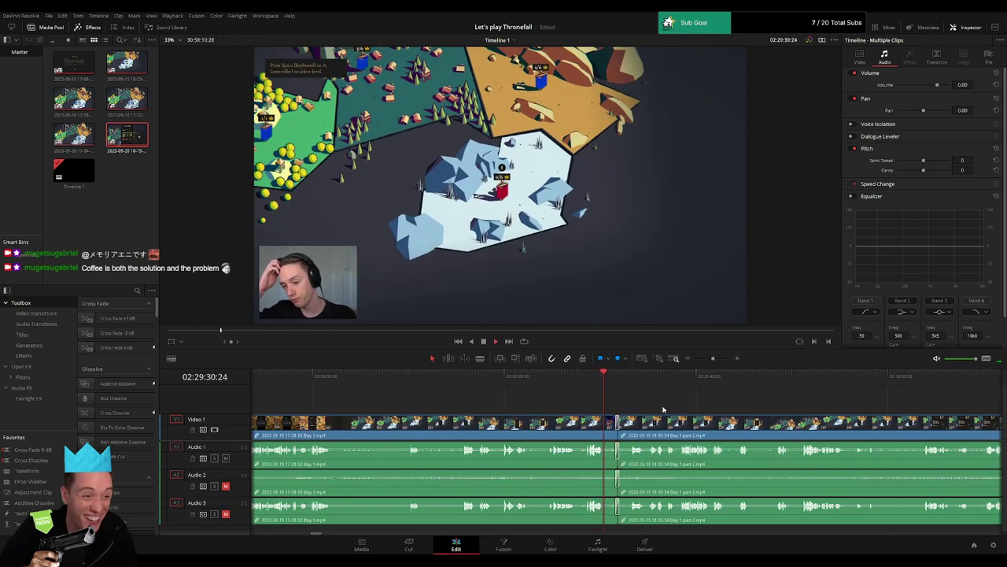
scroll(475, 401, "right", 5)
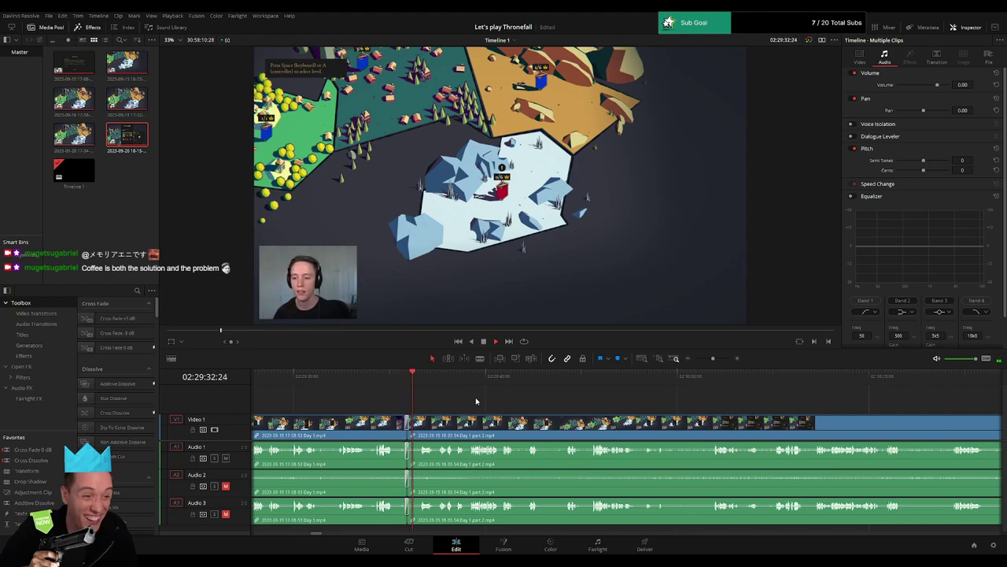
left_click_drag(713, 359, 698, 360)
mouse_move(590, 382)
left_mouse_down()
mouse_move(552, 387)
mouse_move(624, 389)
left_mouse_up()
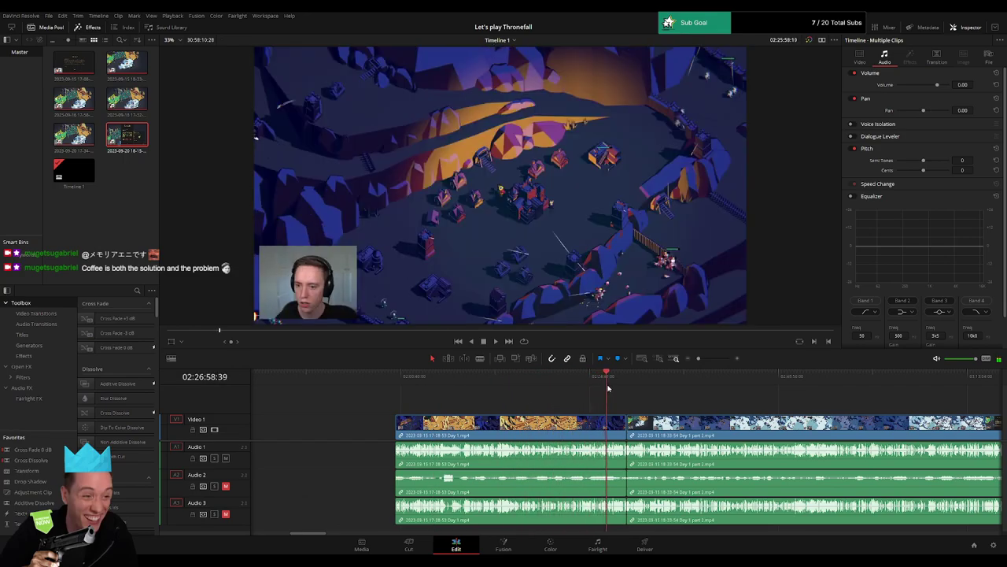
scroll(421, 404, "right", 5)
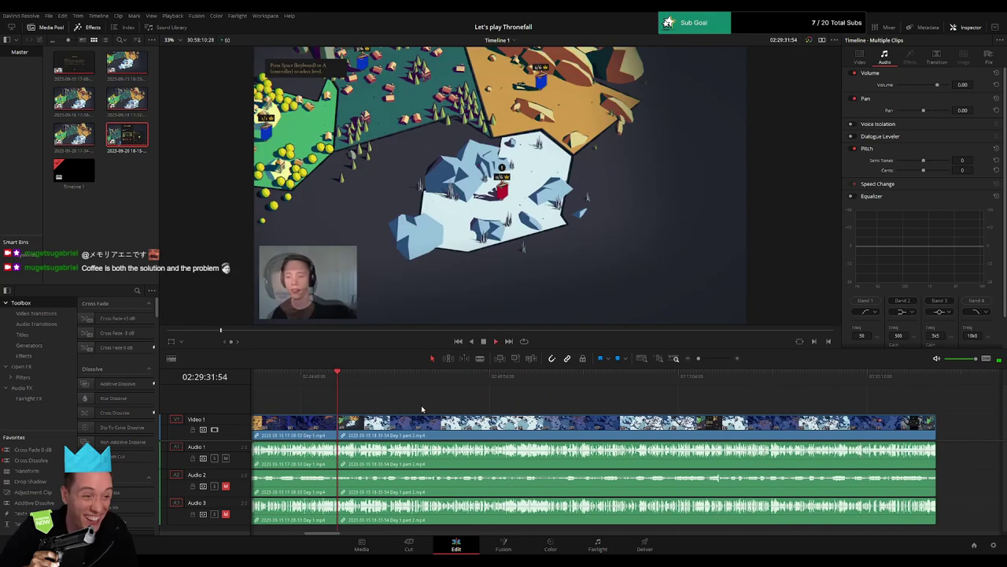
left_click_drag(344, 383, 516, 394)
- Scrub and play through the footage between about 02:51:57 and 02:52:32 to find the cut point
key("ctrl+equal")
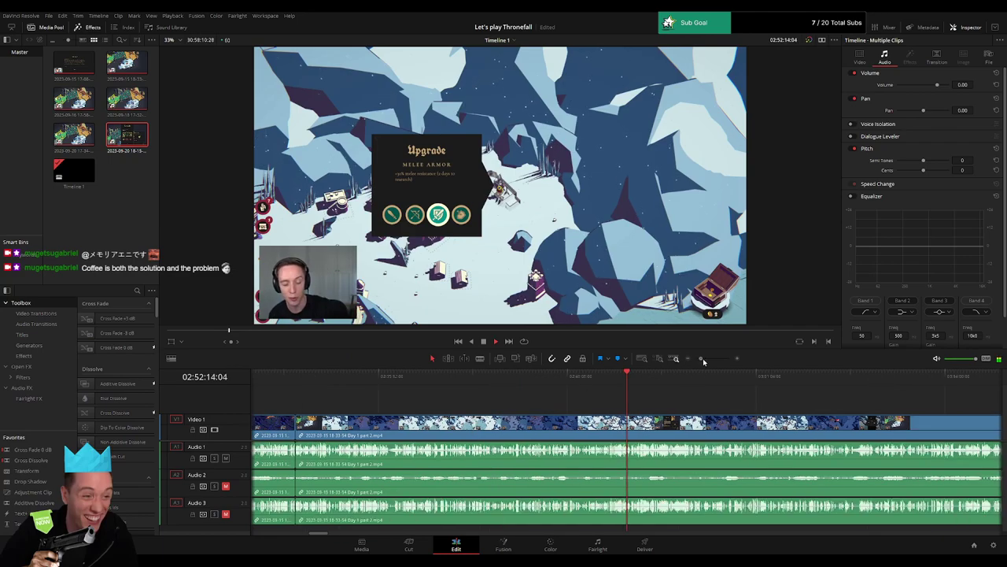
left_click_drag(398, 377, 433, 376)
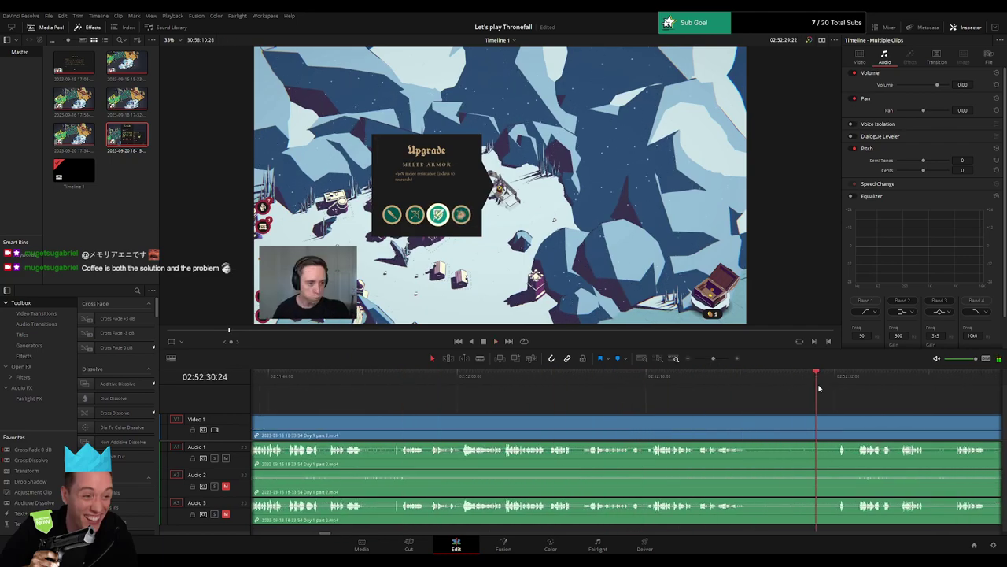
left_click_drag(433, 377, 839, 376)
key("space")
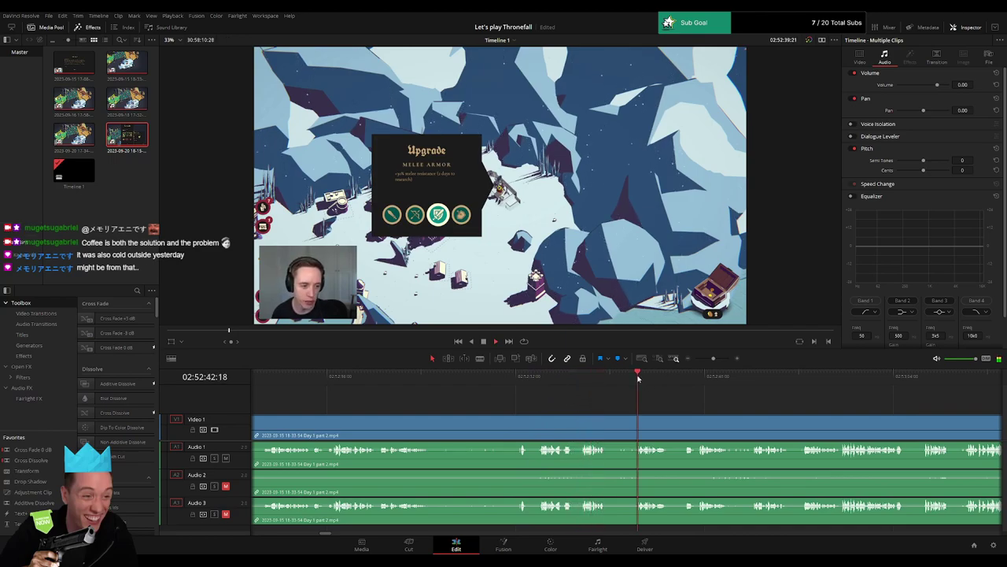
left_click(685, 383)
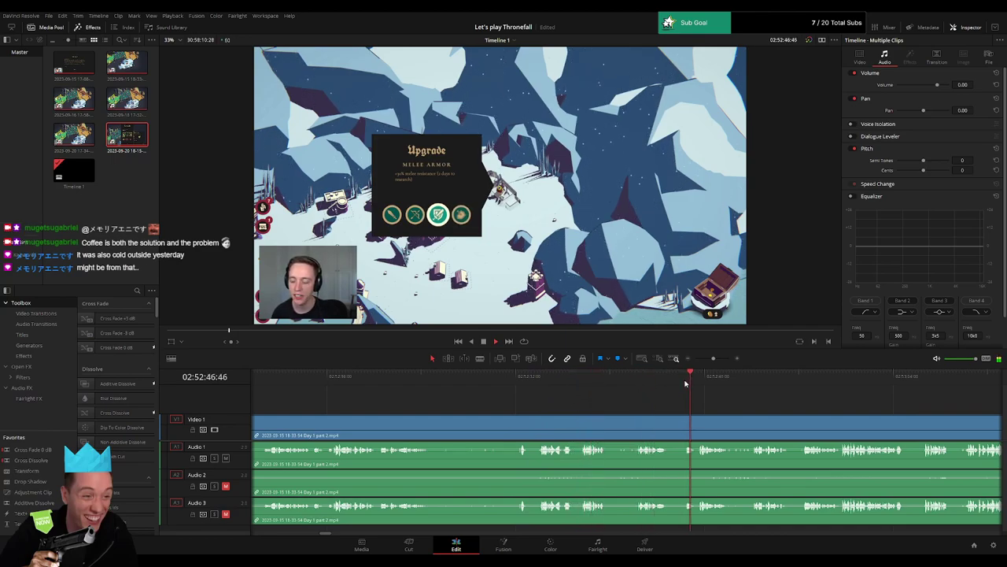
left_click(304, 384)
scroll(330, 383, "left", 3)
left_click(512, 383)
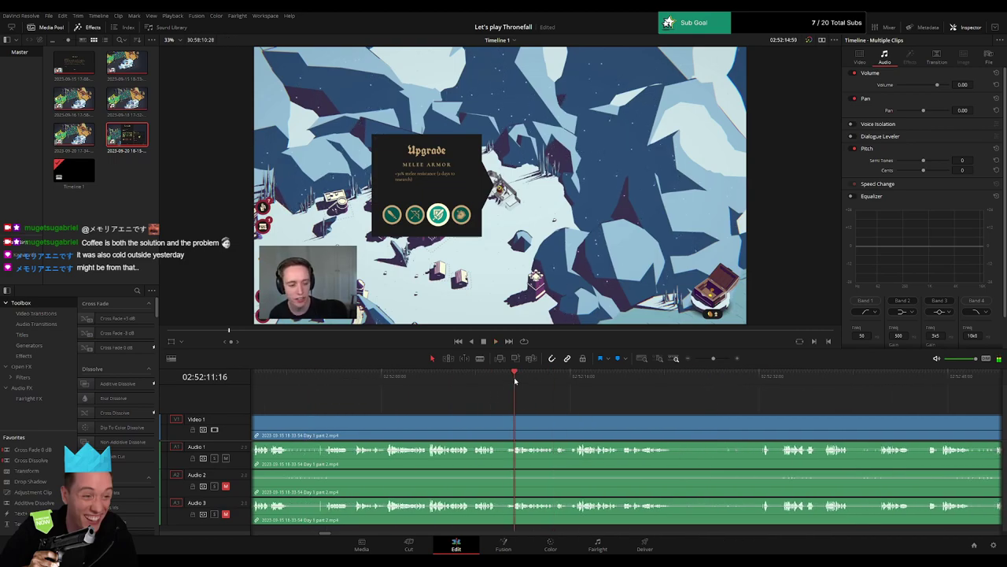
left_click(475, 383)
left_click(423, 384)
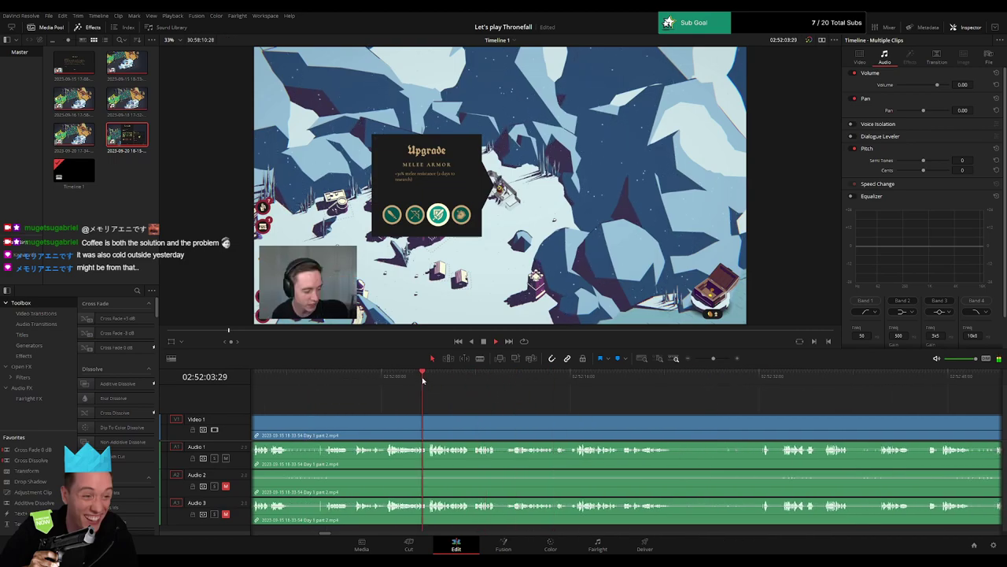
left_click(386, 379)
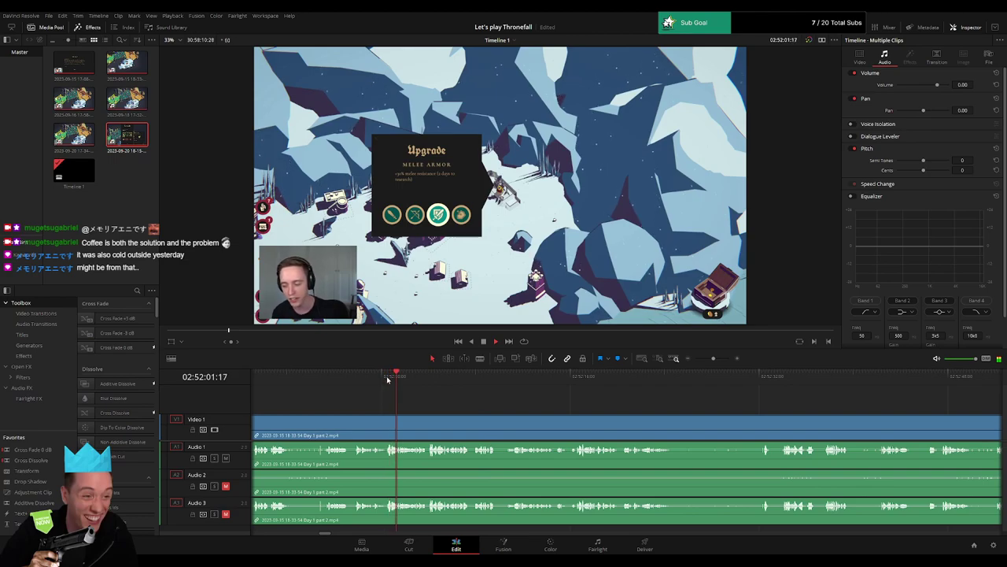
left_click_drag(370, 380, 353, 381)
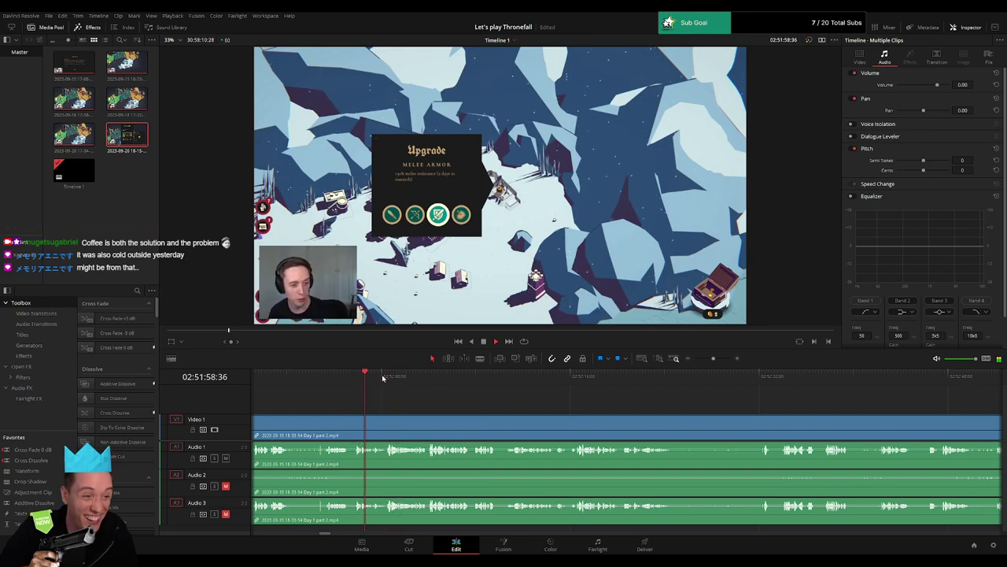
left_click(475, 377)
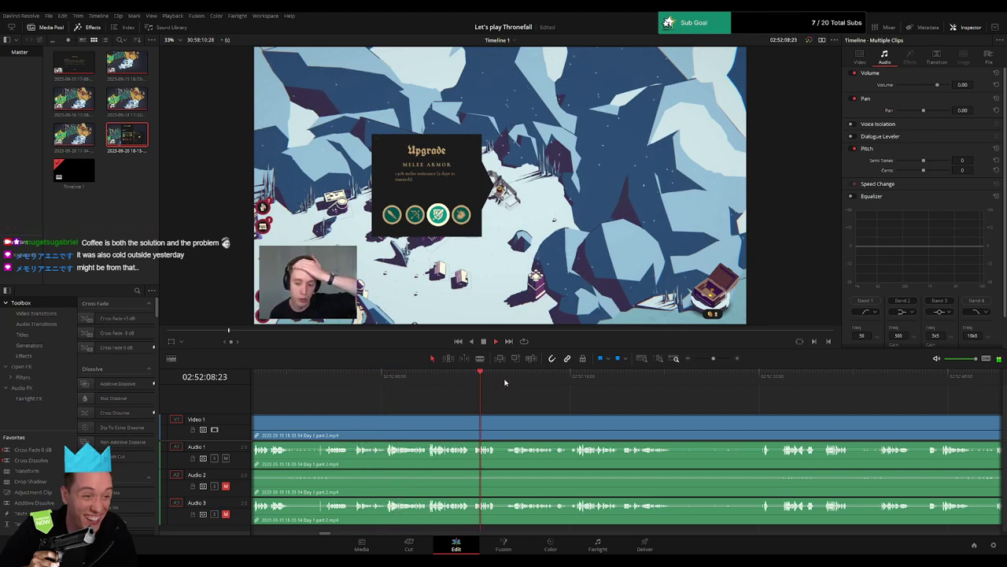
left_click_drag(532, 378, 569, 378)
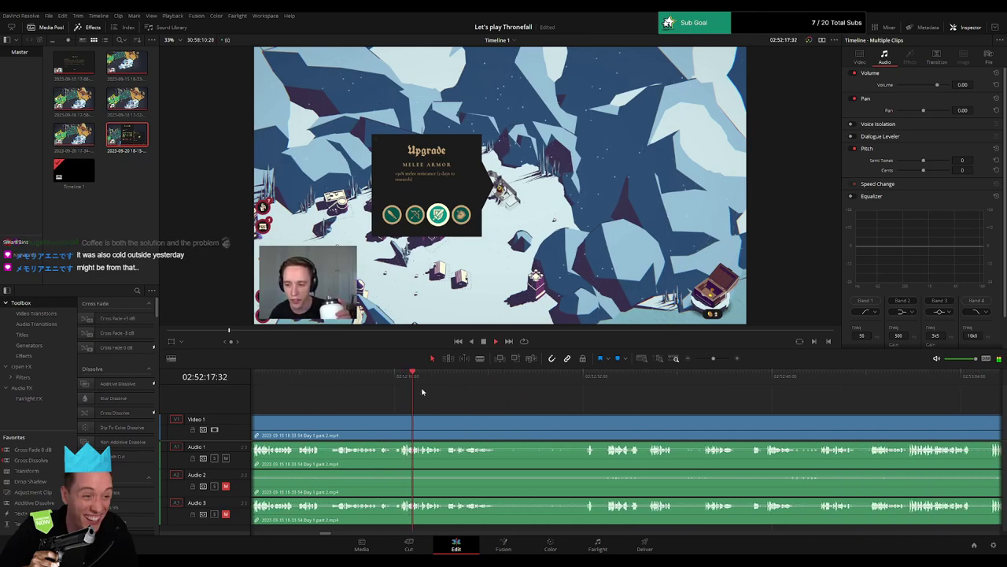
left_click(461, 382)
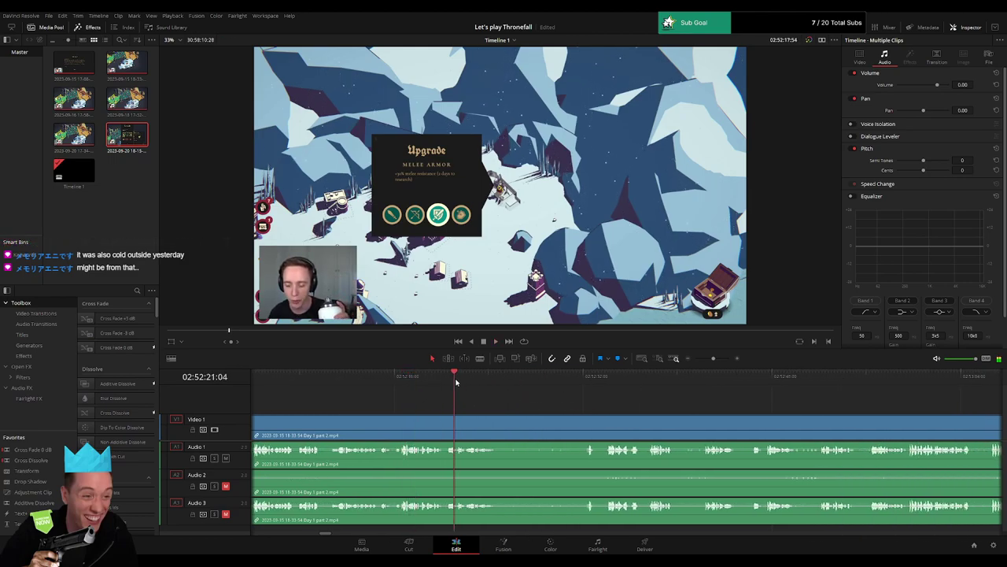
left_click(587, 380)
- Zoom out and replay from the Upgrade screen, stopping near 02:51:57
left_click(677, 360)
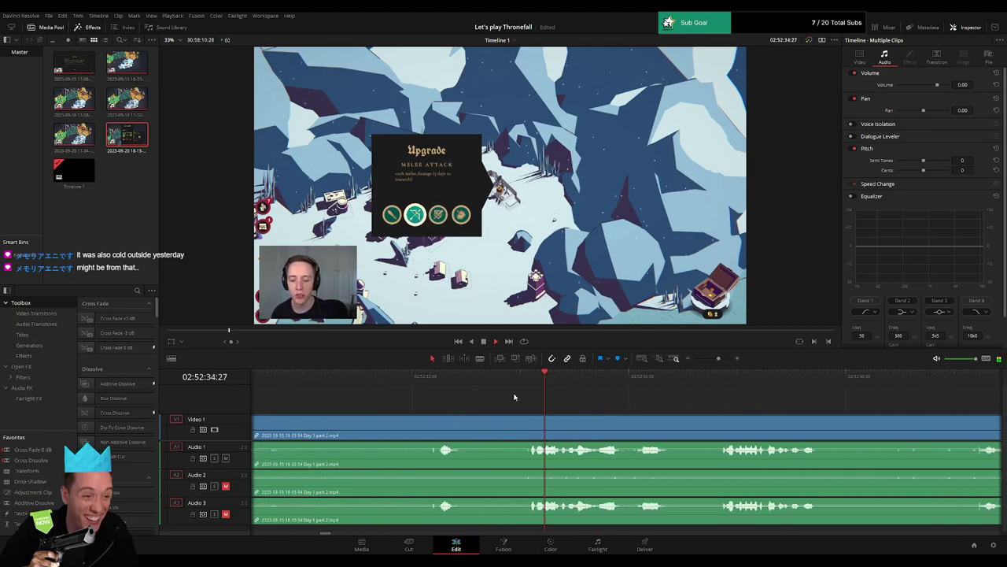
left_click(708, 359)
left_click(691, 379)
left_click(704, 377)
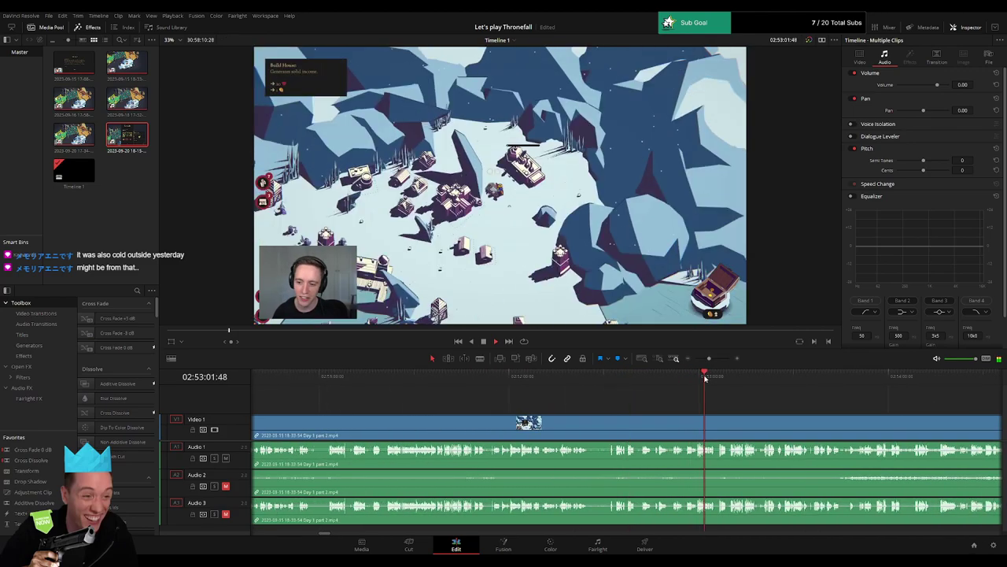
key("space")
left_click(621, 377)
left_click(474, 378)
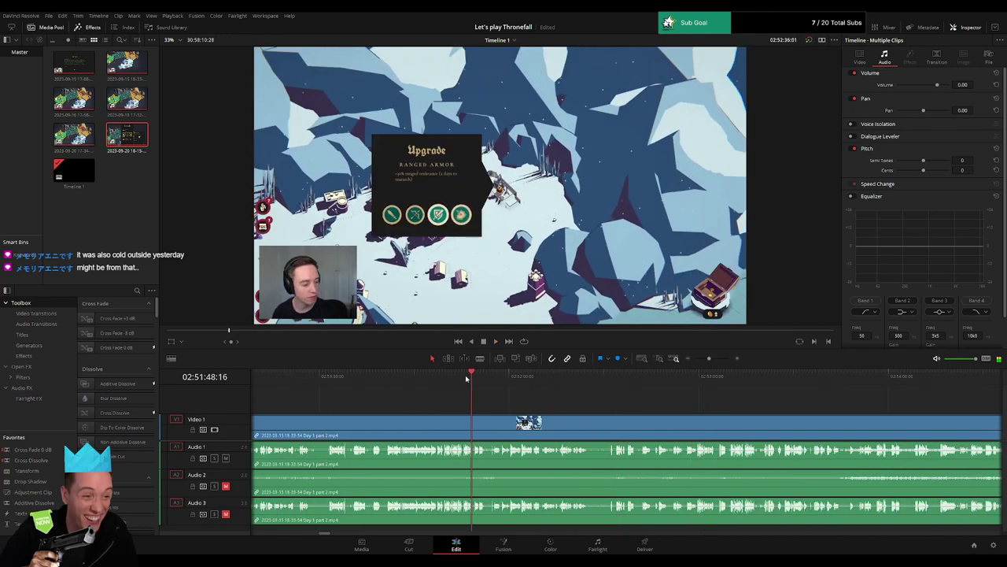
left_click(503, 378)
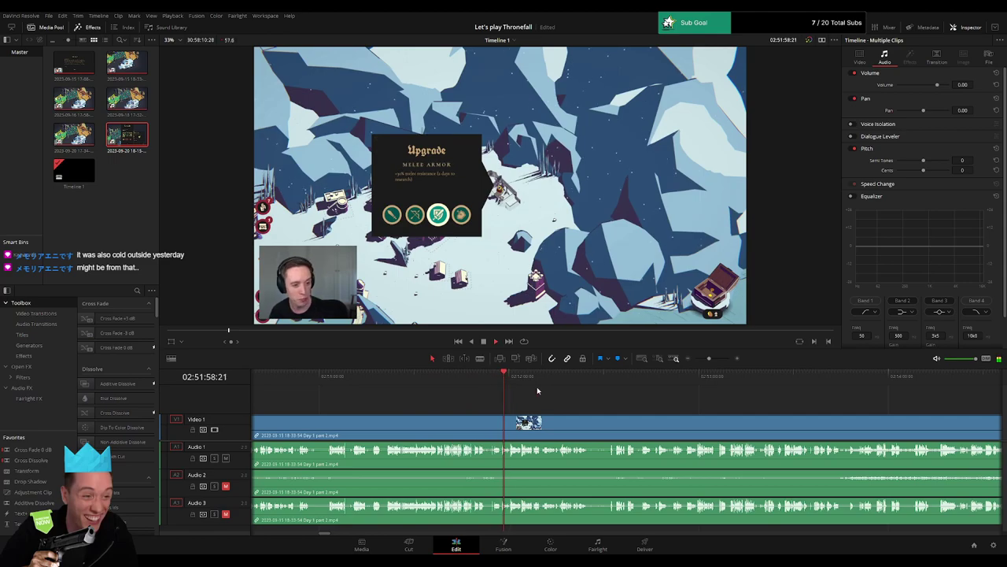
key("space")
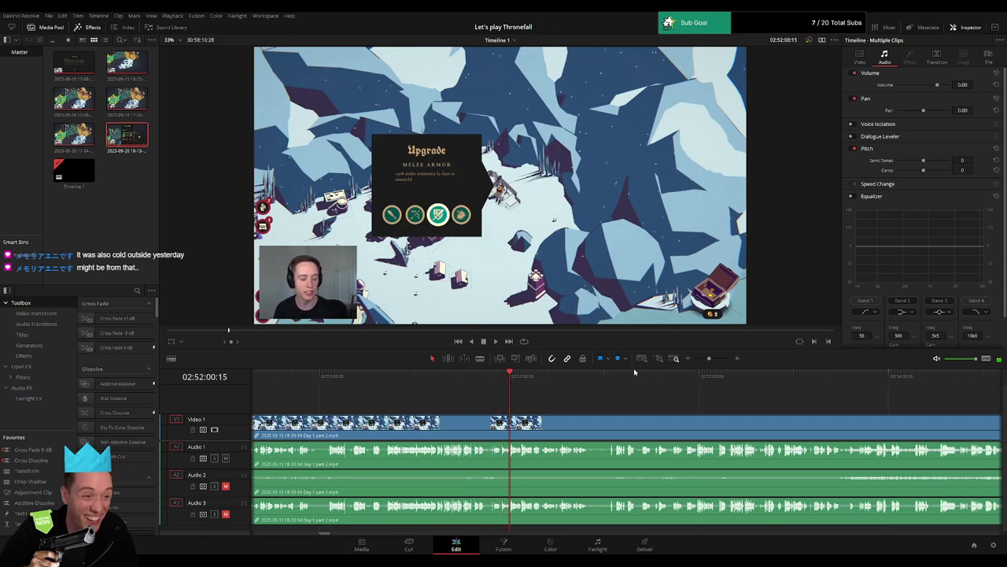
- Zoom in, set the playhead at about 02:52:00:30 and blade all tracks there
left_click_drag(709, 359, 716, 360)
key("space")
scroll(717, 405, "right", 5)
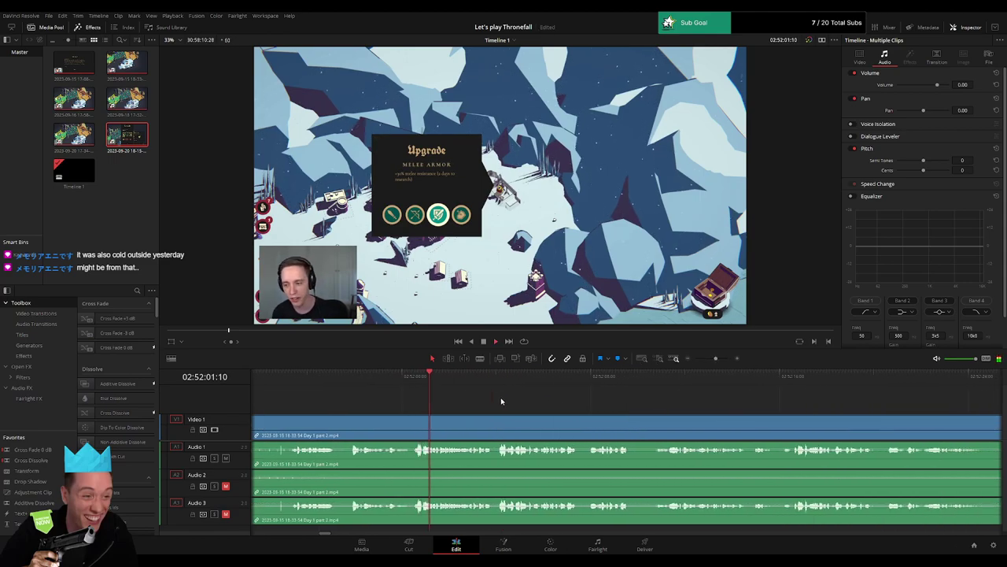
left_click(413, 378)
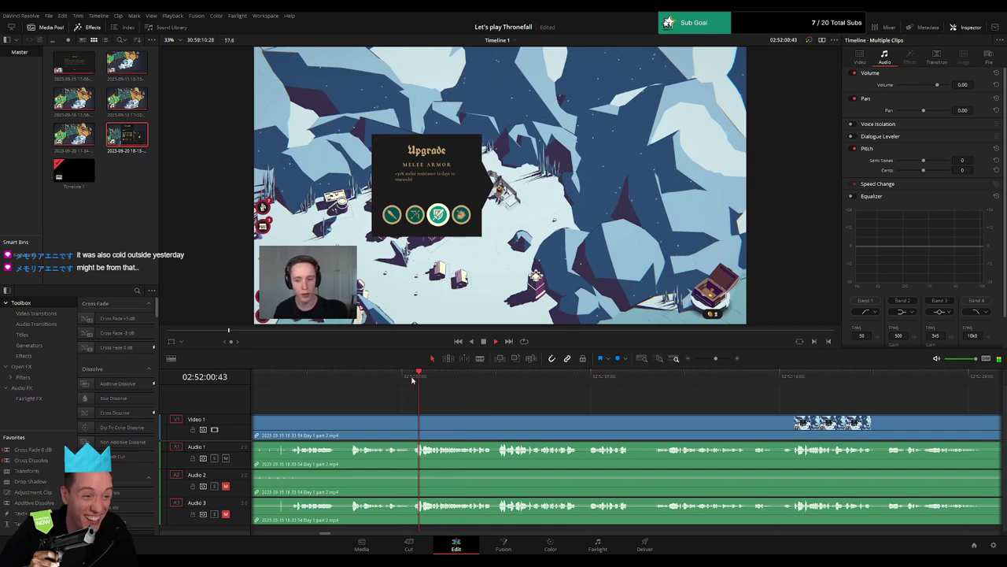
left_click(412, 379)
left_click_drag(716, 358, 725, 358)
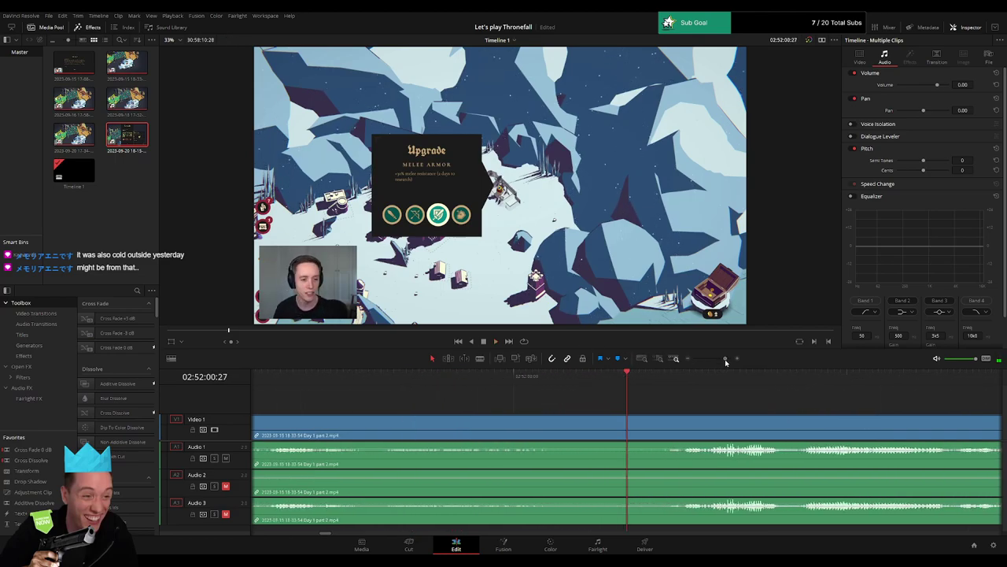
left_click_drag(626, 384, 601, 384)
left_click_drag(388, 386, 608, 387)
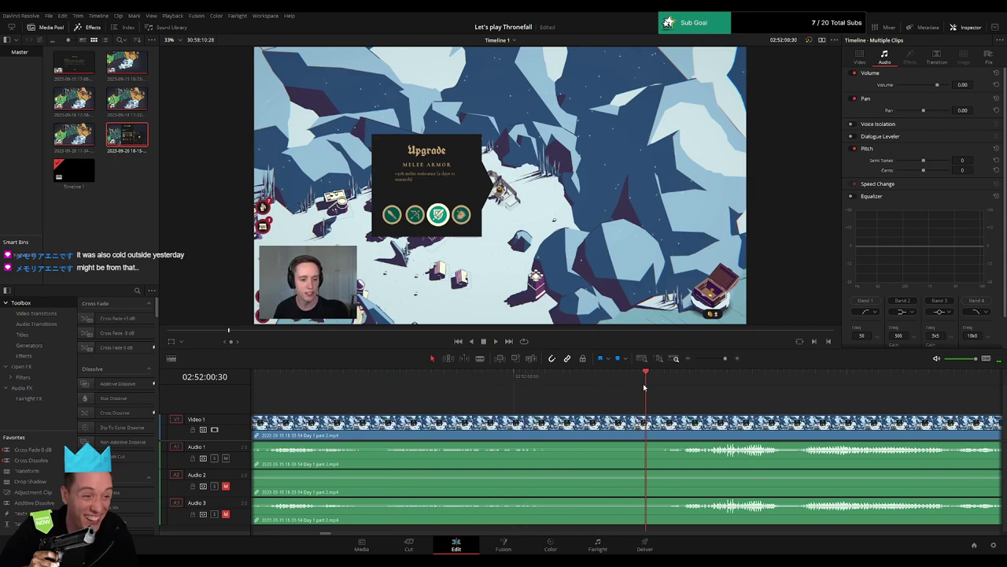
left_click(647, 422)
- In Selection mode, trim the right-hand piece's edge and slide it left to meet the left piece
key("a")
left_click_drag(650, 422, 980, 425)
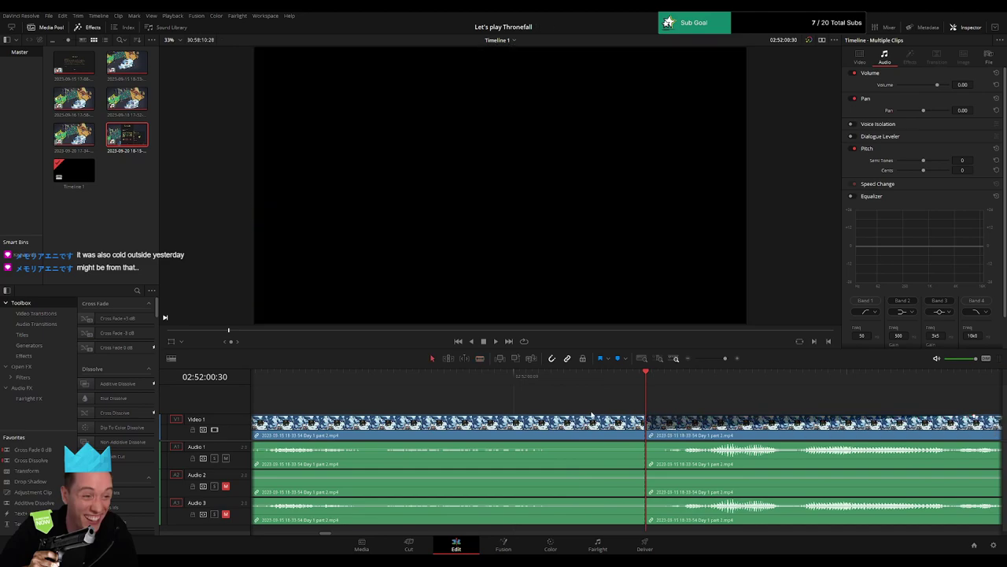
left_click_drag(725, 358, 720, 359)
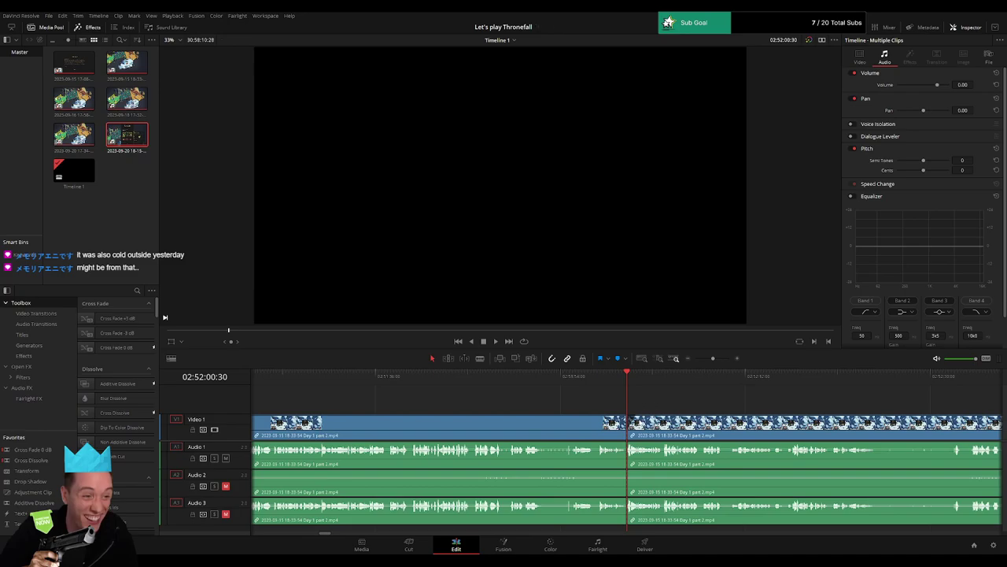
left_click_drag(637, 417, 639, 422)
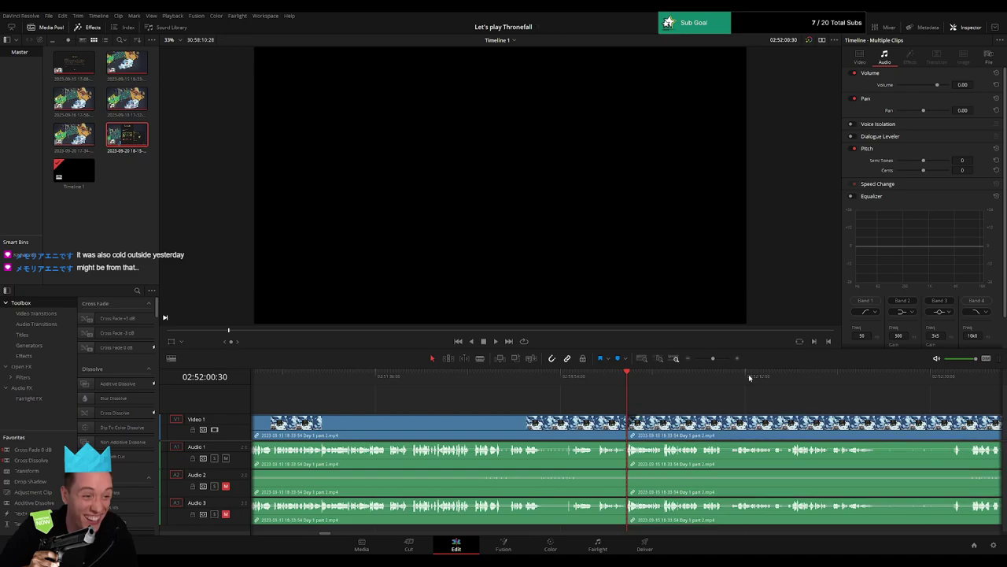
left_click(722, 359)
left_click_drag(756, 418, 509, 420)
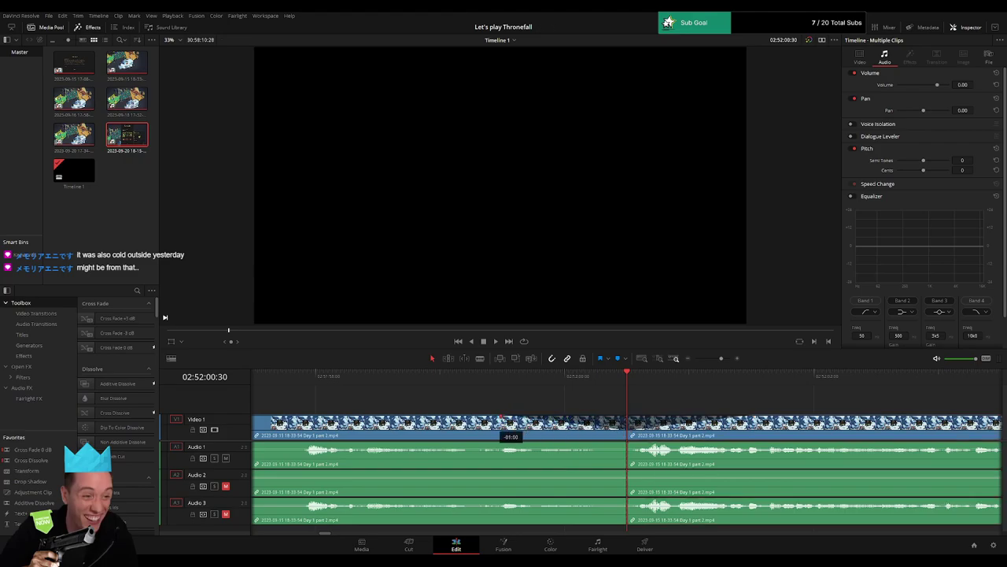
- Add fade-outs before and fade-ins after the 02:52:00 cut on Audio 1, 2 and 3, and play the join
left_click_drag(627, 444, 506, 445)
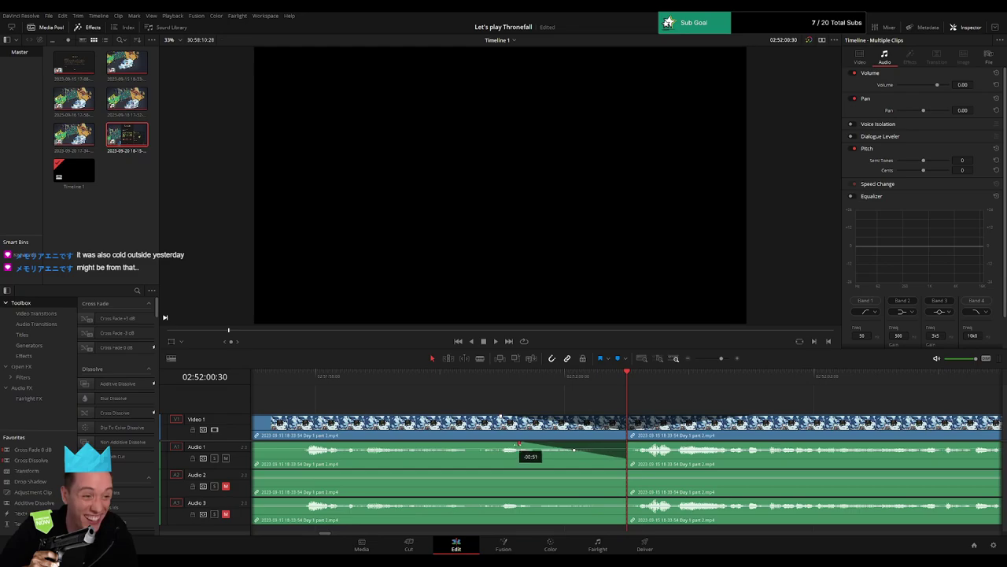
left_click(498, 387)
key("space")
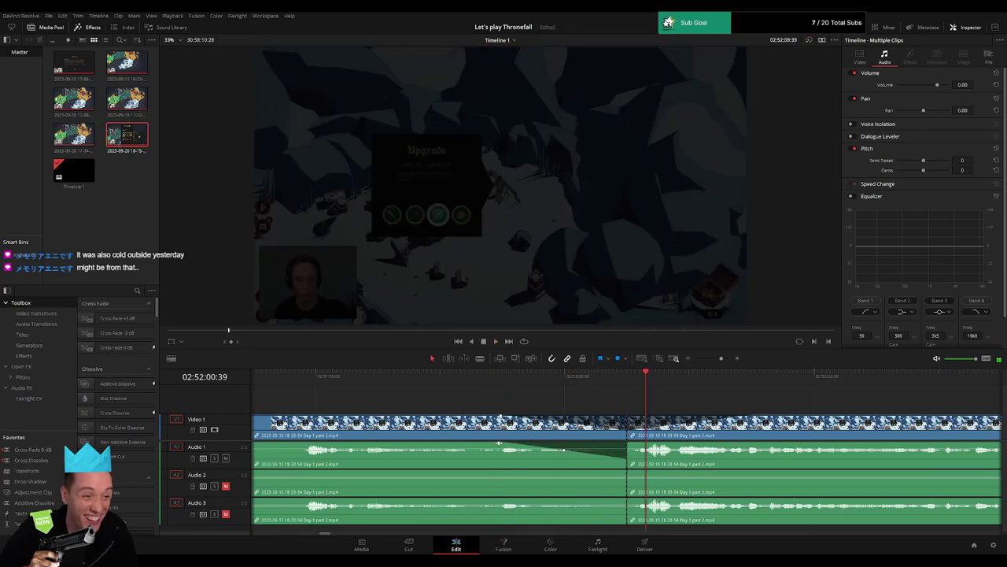
left_click_drag(498, 443, 568, 444)
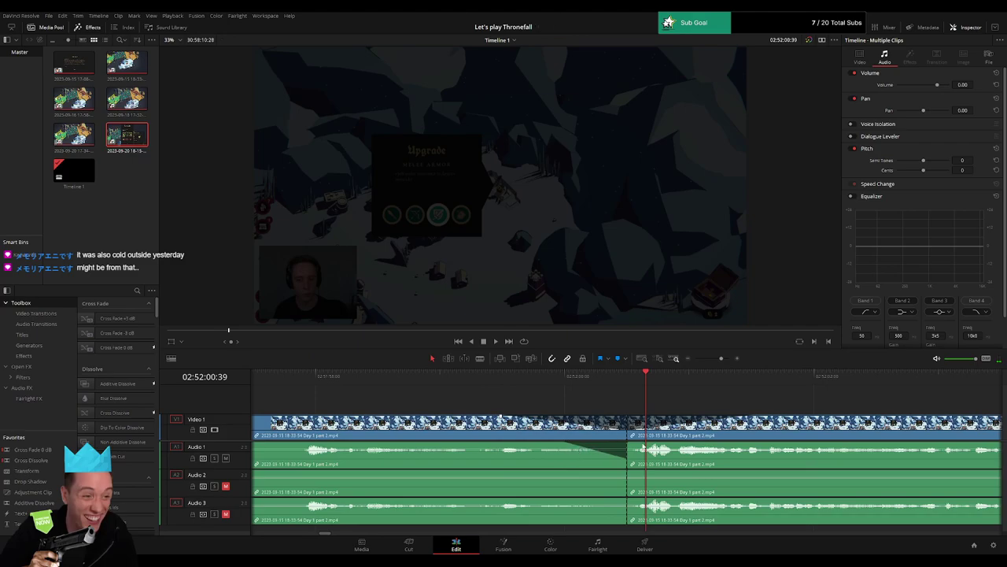
left_click_drag(630, 443, 685, 446)
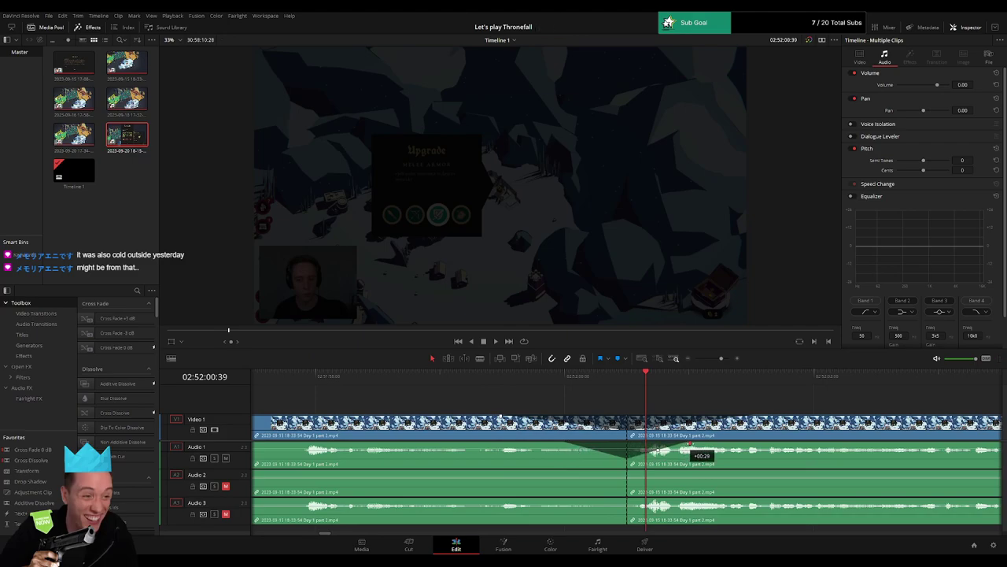
mouse_move(629, 471)
left_mouse_down()
mouse_move(683, 473)
mouse_move(563, 471)
left_mouse_up()
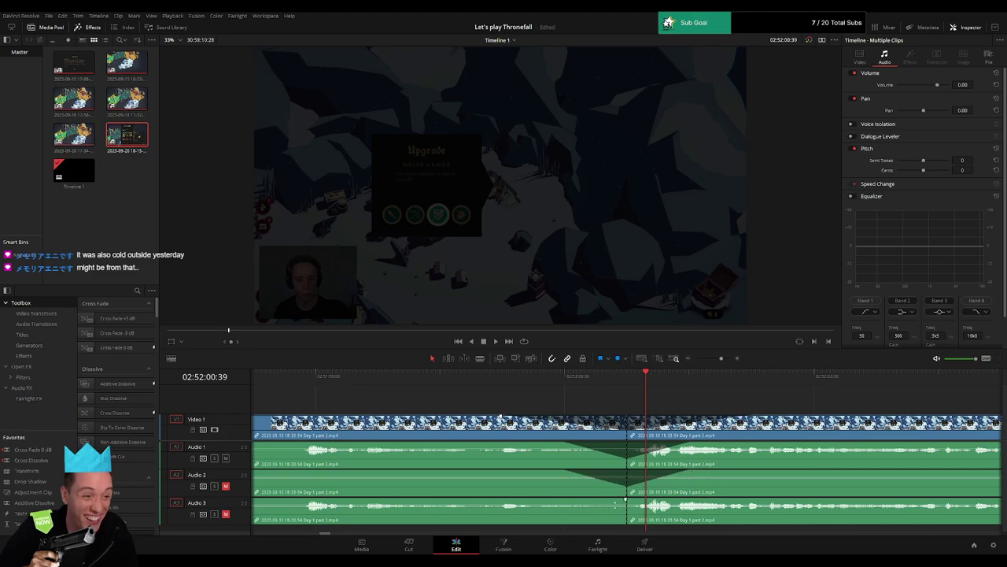
left_click_drag(626, 499, 560, 500)
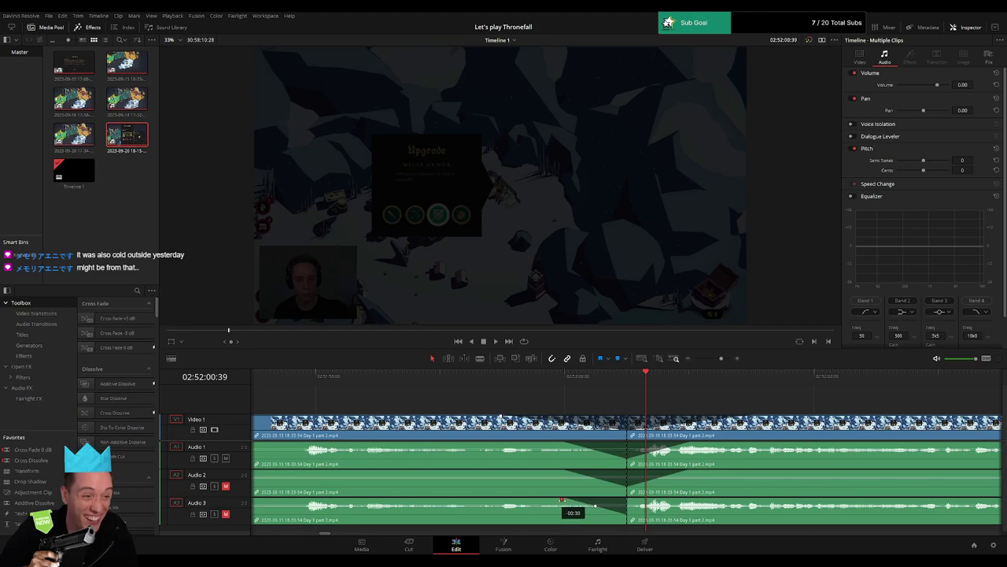
left_click_drag(635, 502, 685, 500)
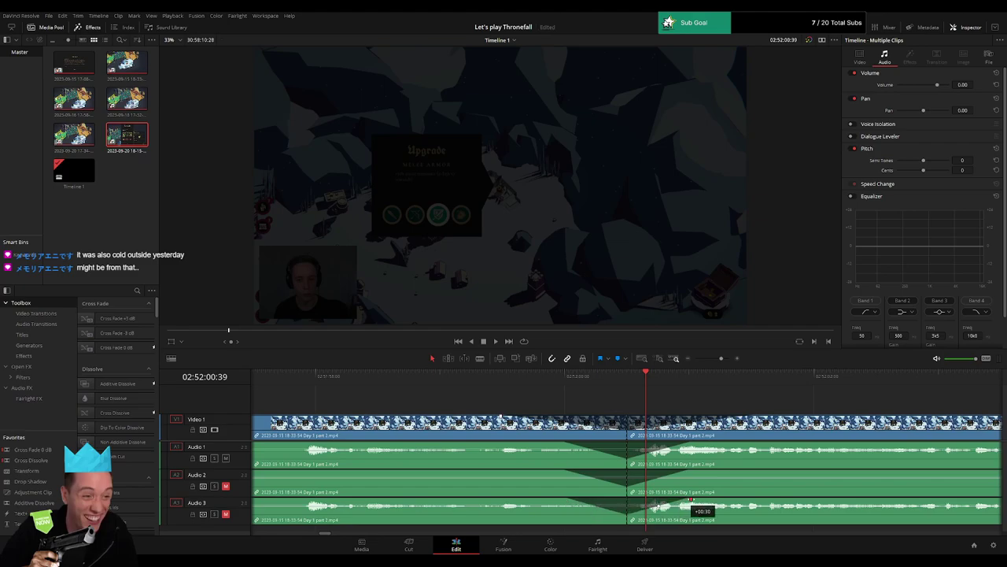
key("space")
- Move the Day 1 part 2 clip right to start at the playhead near 04:00:00, leaving a gap
left_click(555, 377)
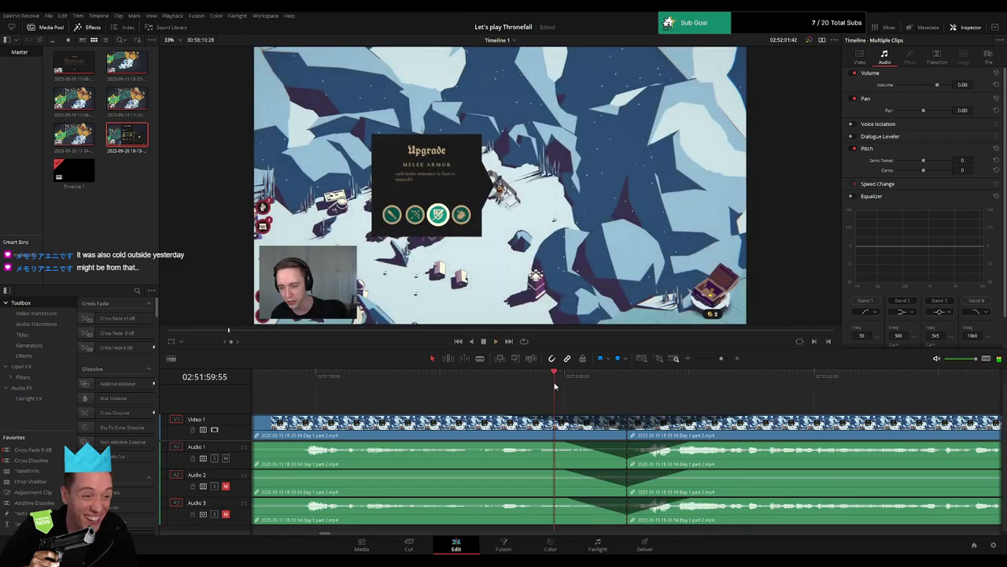
left_click(675, 358)
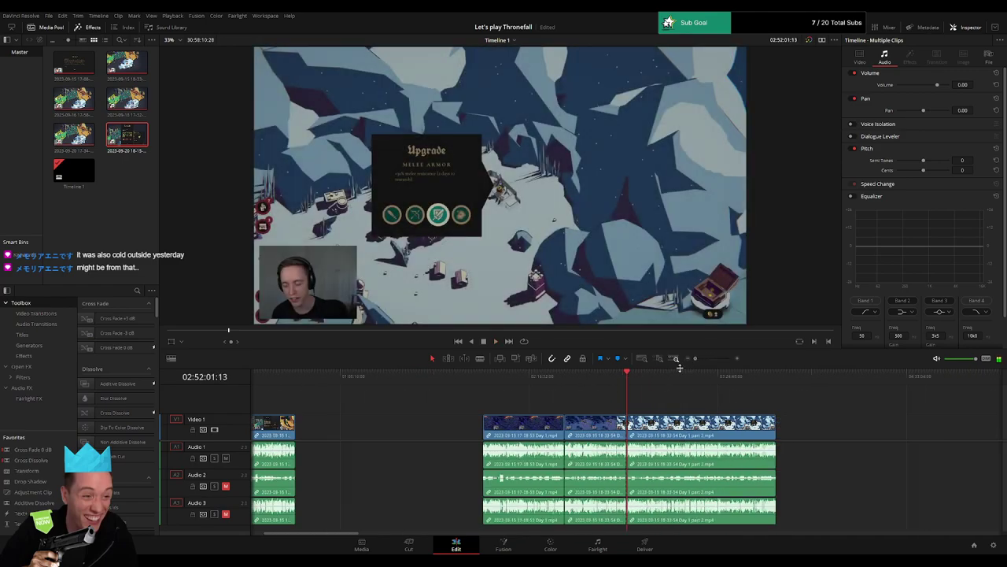
left_click(487, 381)
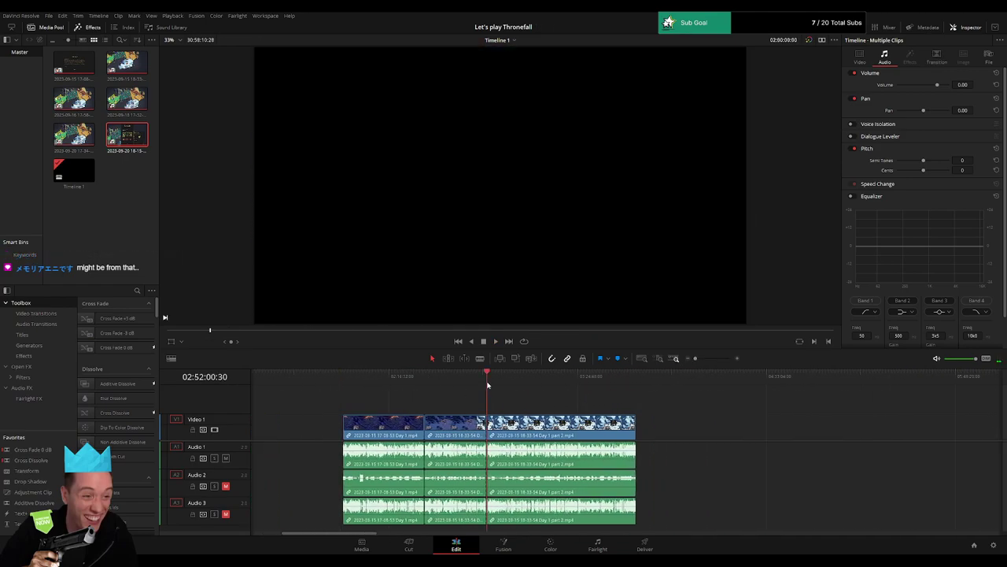
scroll(423, 398, "right", 5)
left_click_drag(354, 425, 595, 425)
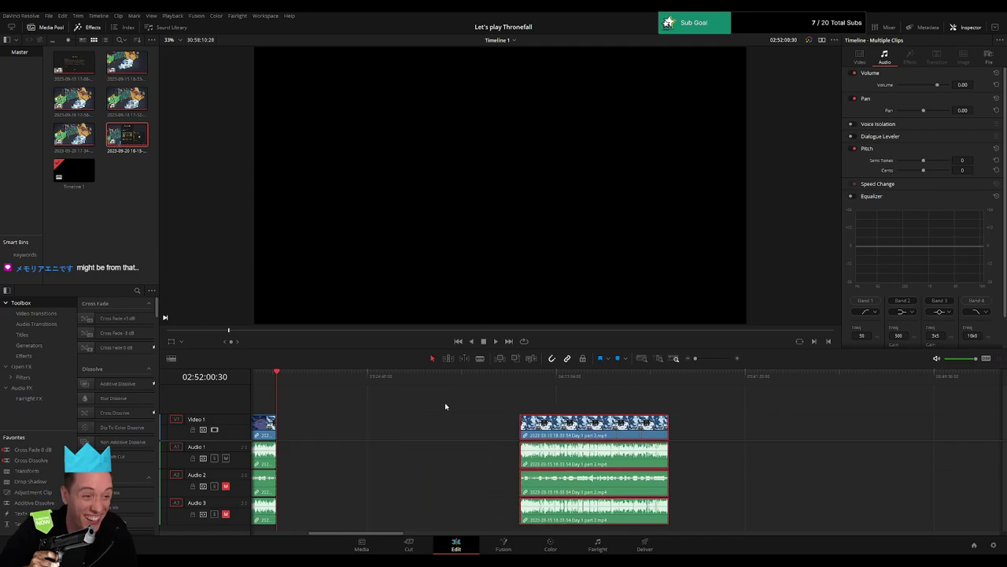
left_click(332, 396)
left_click_drag(288, 393, 464, 402)
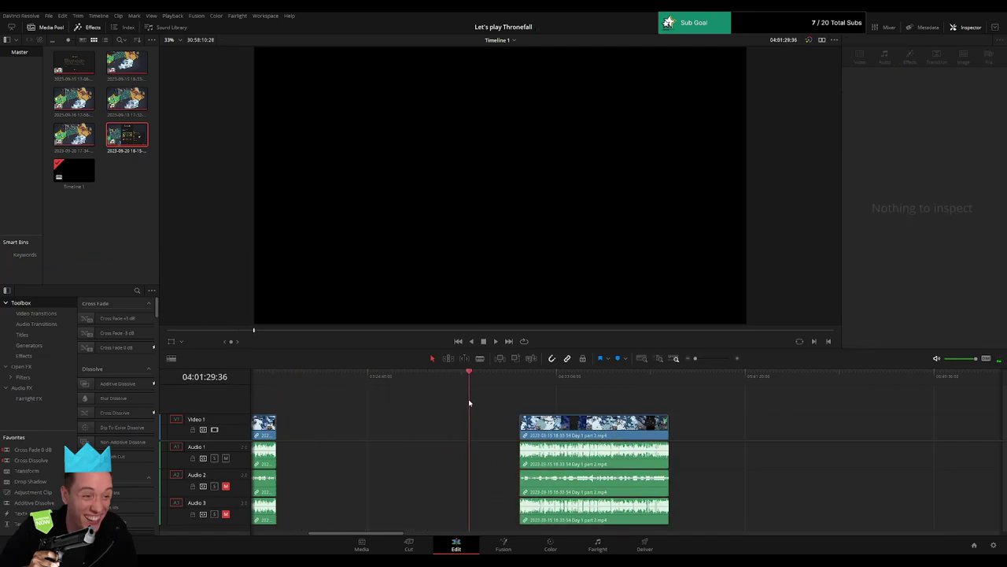
left_click(708, 359)
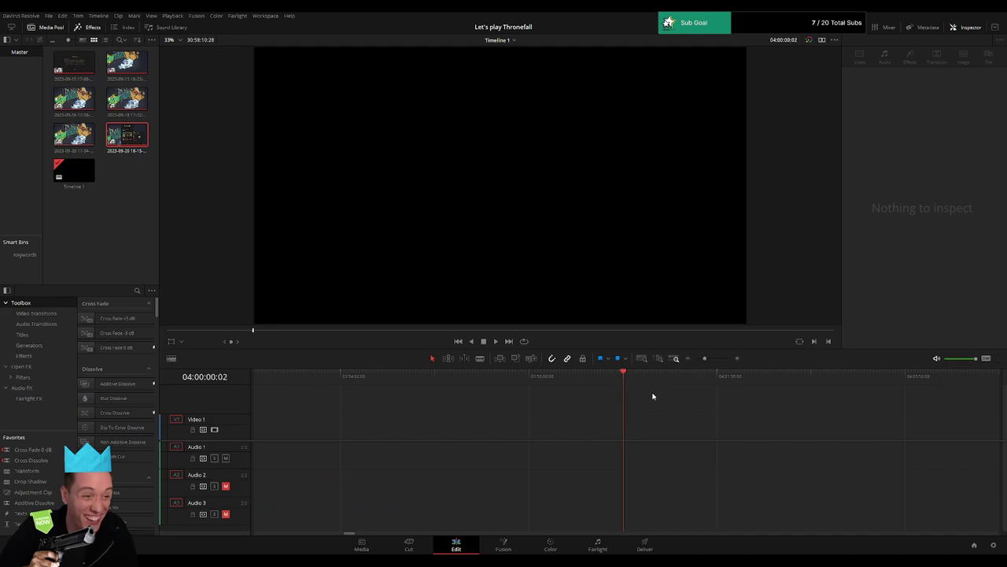
left_click(695, 358)
left_click_drag(692, 425, 639, 425)
key("space")
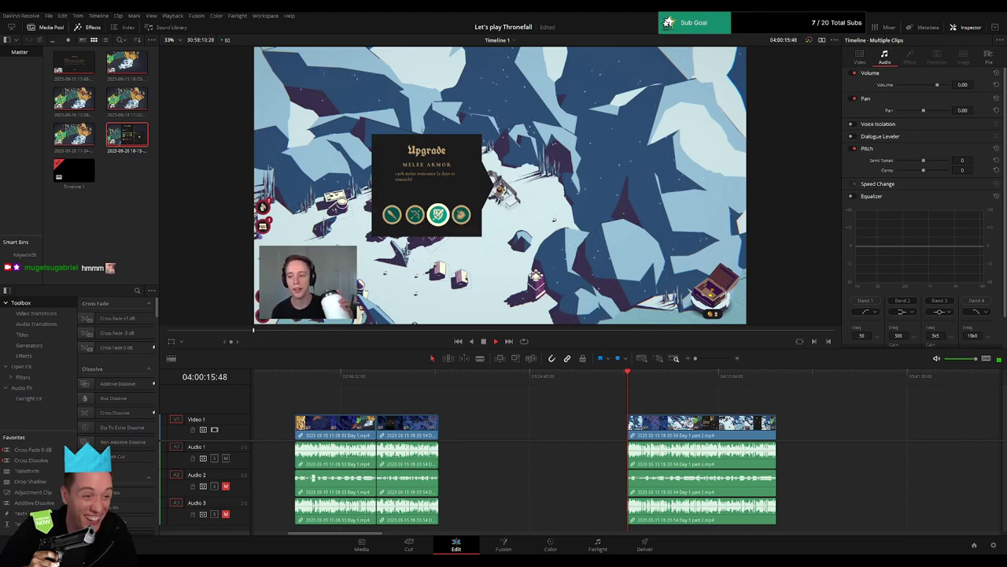
- Skim forward through the part 2 footage toward its later section
scroll(572, 403, "right", 5)
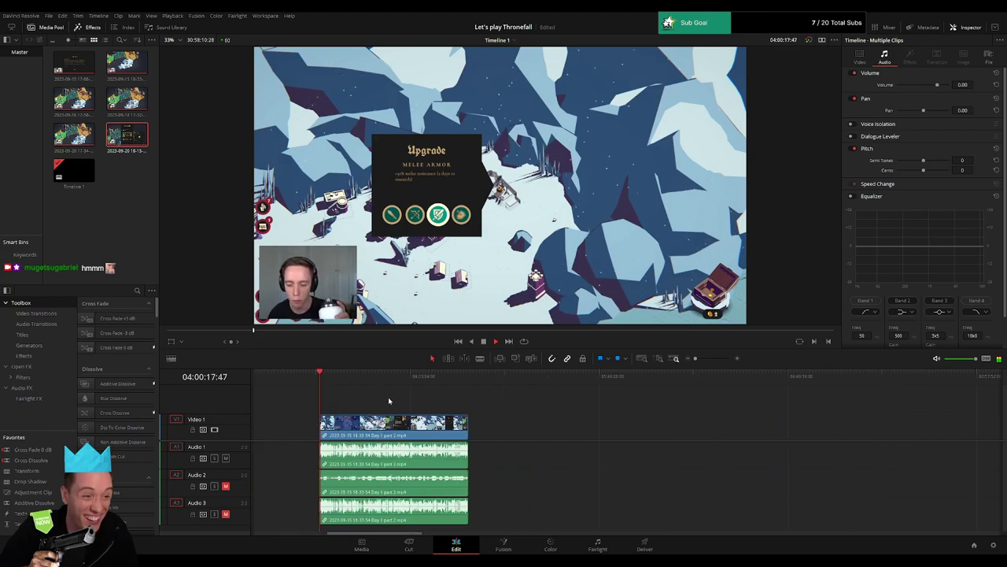
scroll(676, 388, "left", 5)
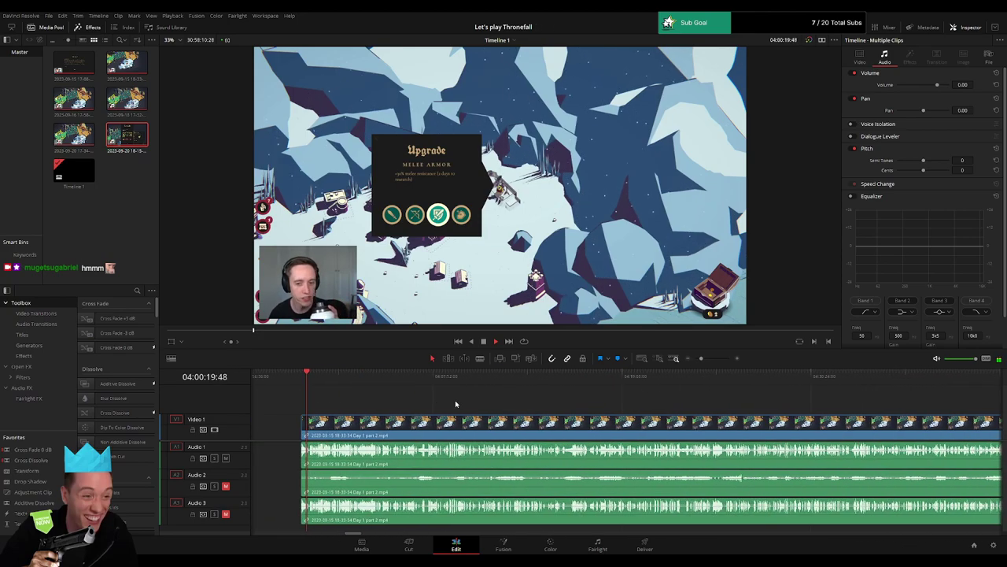
scroll(455, 400, "right", 5)
left_click_drag(327, 391, 790, 405)
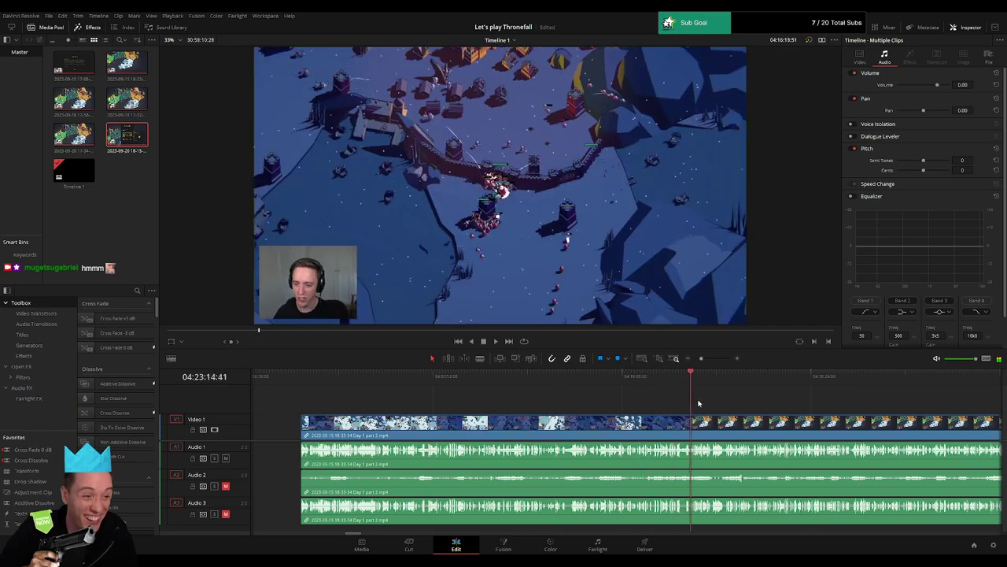
scroll(791, 404, "right", 7)
left_click_drag(351, 391, 723, 404)
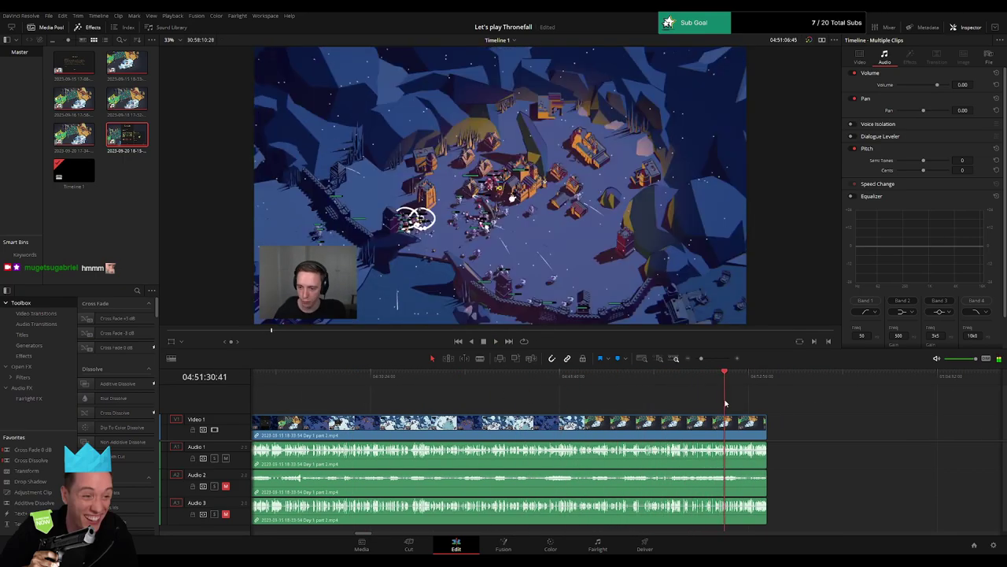
left_click_drag(701, 358, 705, 358)
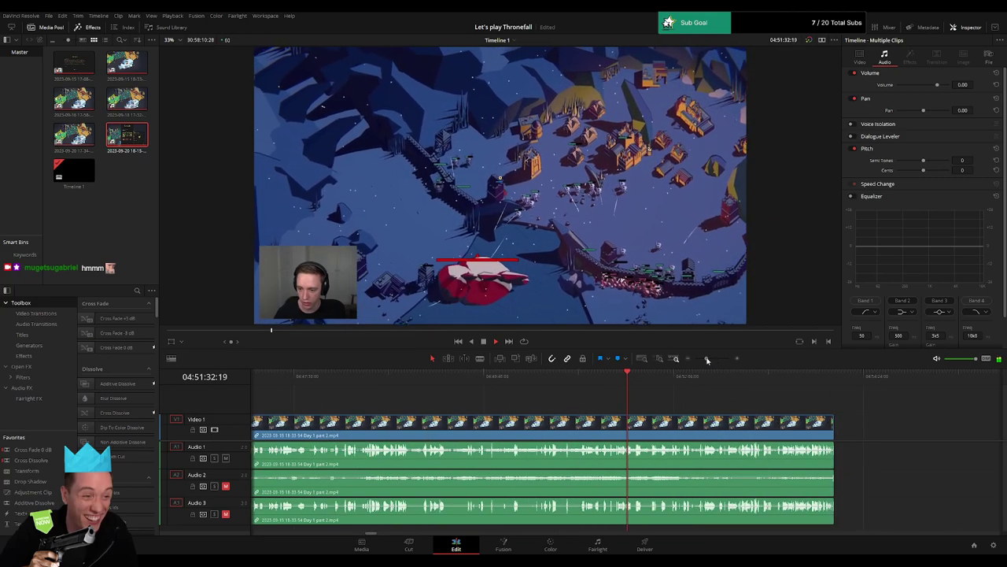
left_click(646, 386)
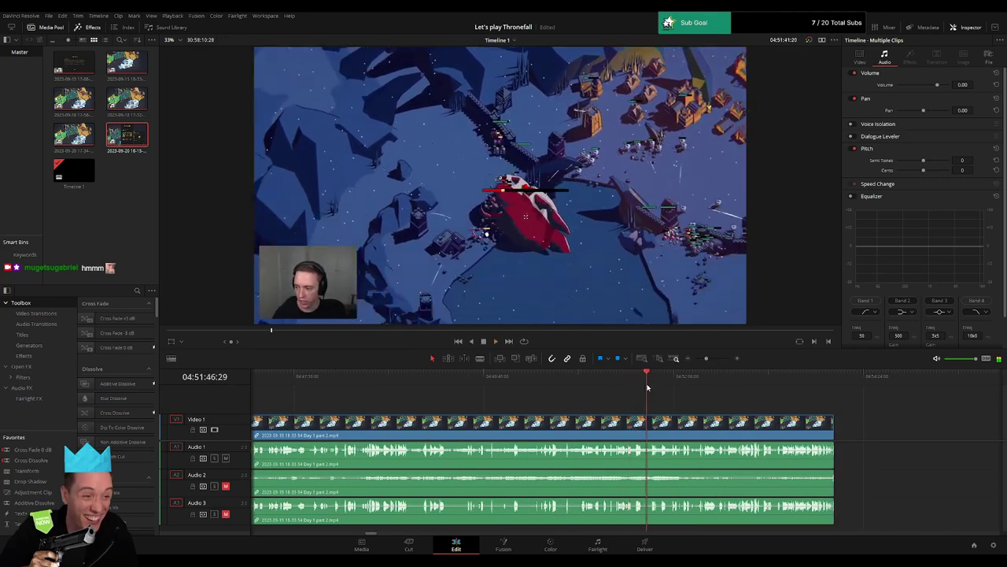
key("ctrl+minus")
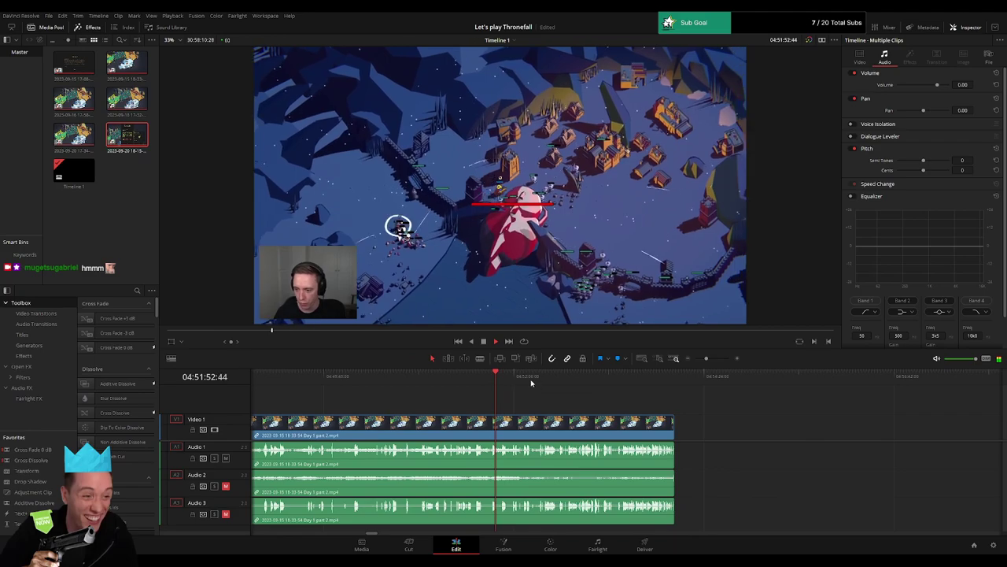
- Find the Victory score screen and stop playback on the Level 17 reward card
left_click(537, 382)
left_click(612, 384)
left_click(659, 384)
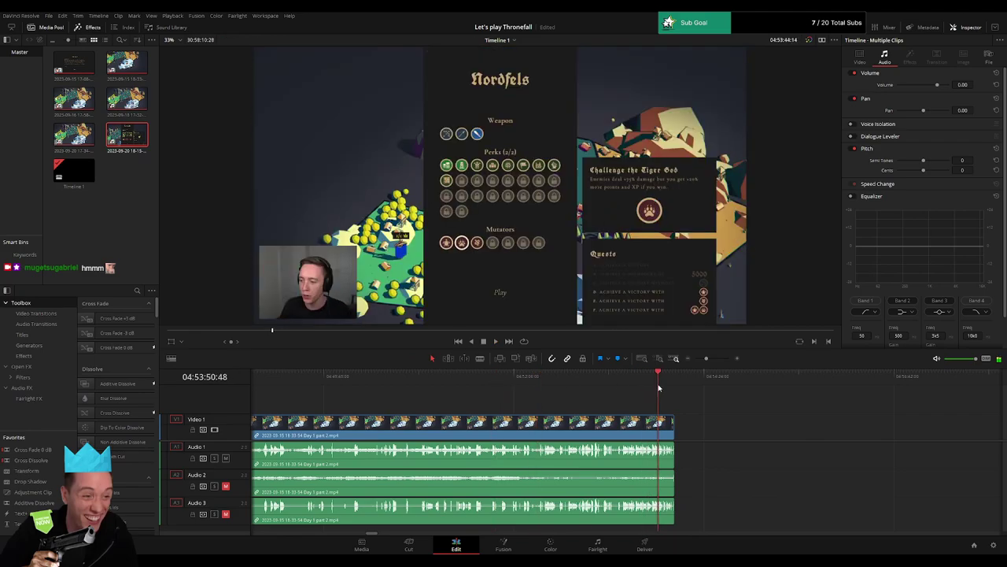
left_click(666, 384)
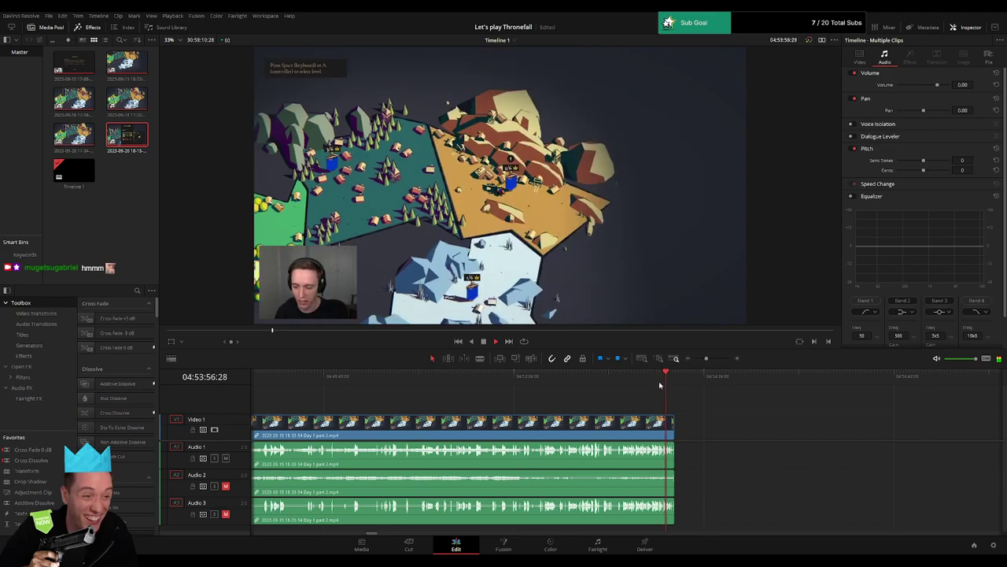
left_click(514, 385)
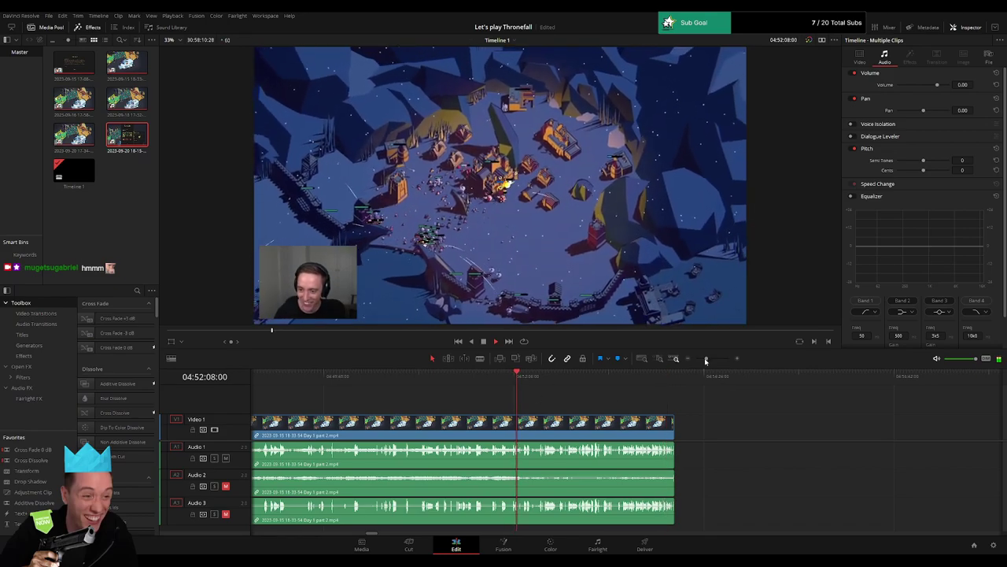
left_click(715, 358)
left_click(710, 408)
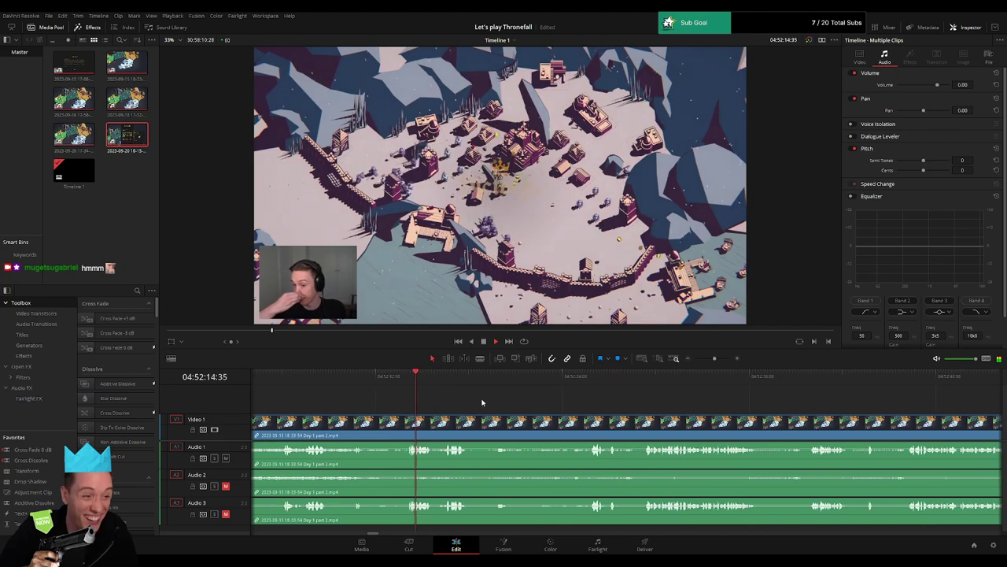
left_click(572, 384)
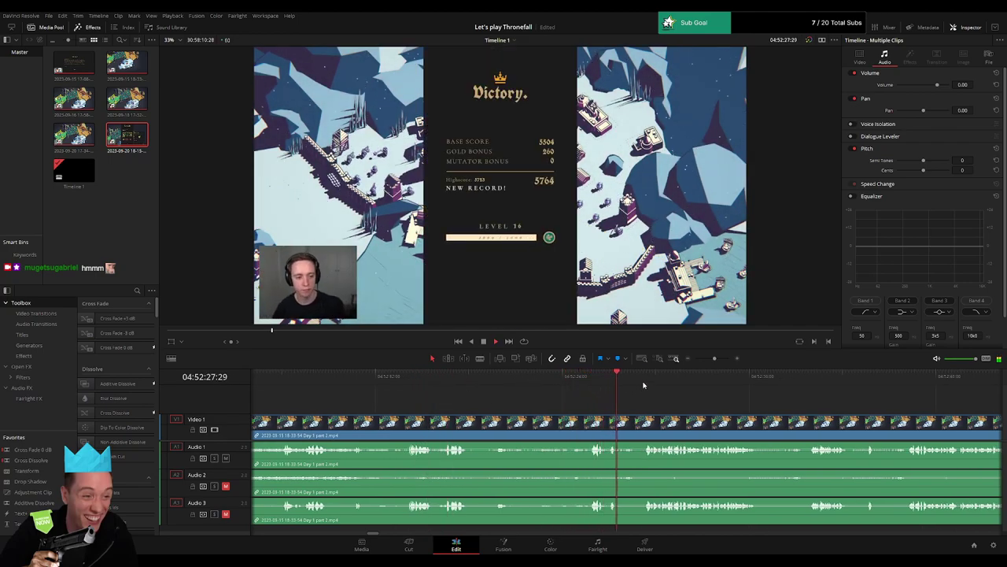
scroll(614, 403, "right", 3)
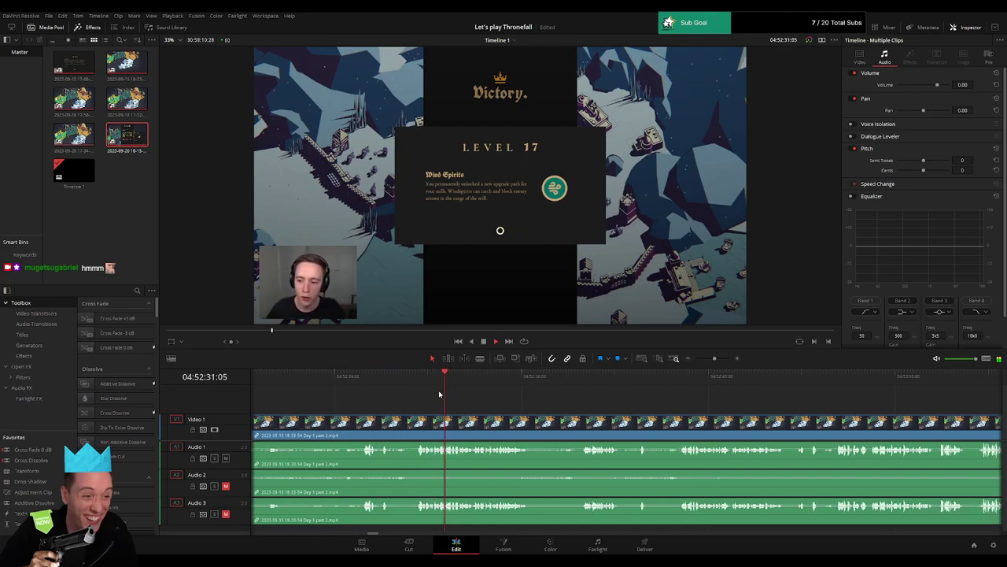
key("space")
- Split the part 2 clip at about 04:52:29 and give the later clip's Audio 1 a long fade-in
left_click_drag(716, 359, 724, 359)
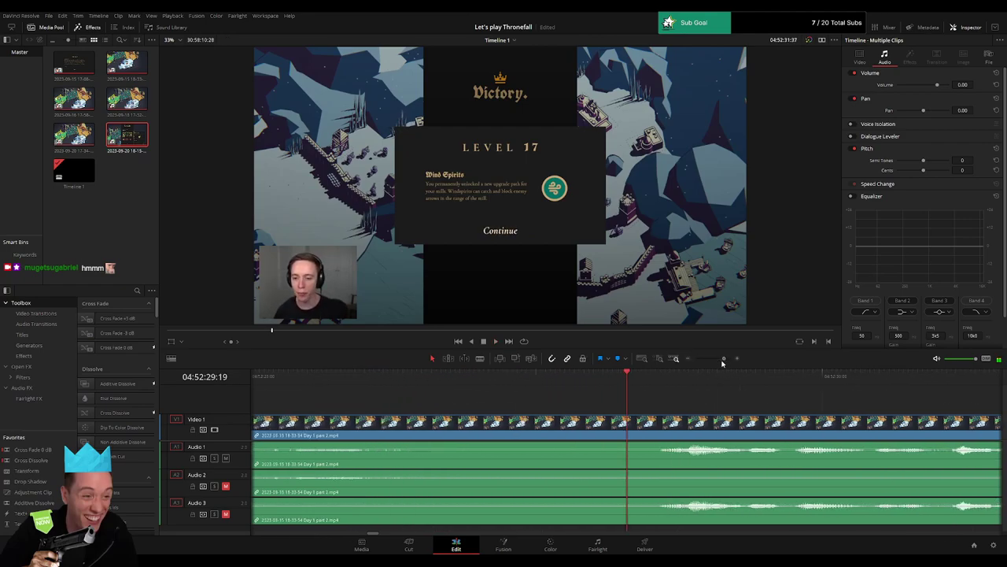
left_click_drag(654, 374, 537, 391)
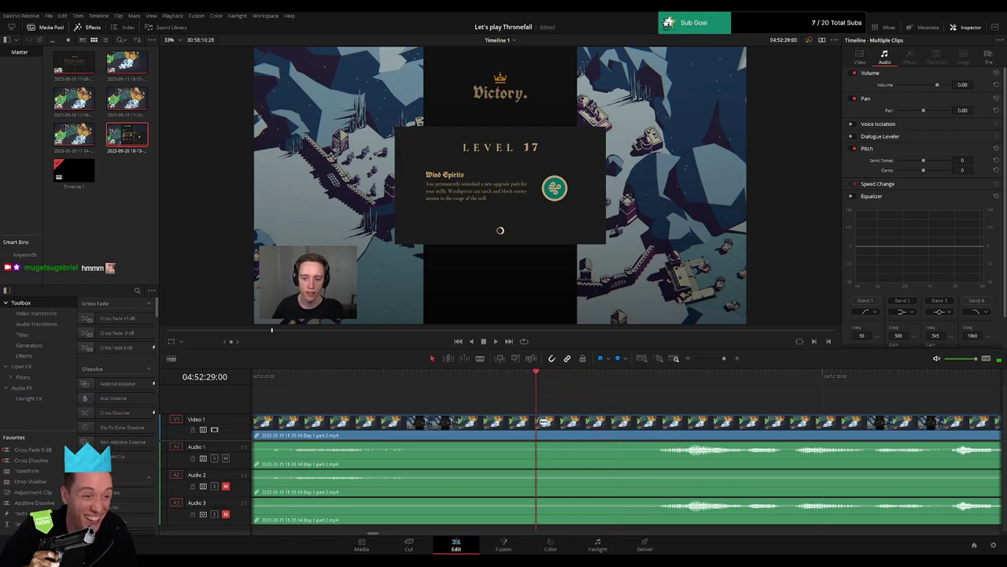
key("ctrl+b")
left_click_drag(712, 429, 829, 425)
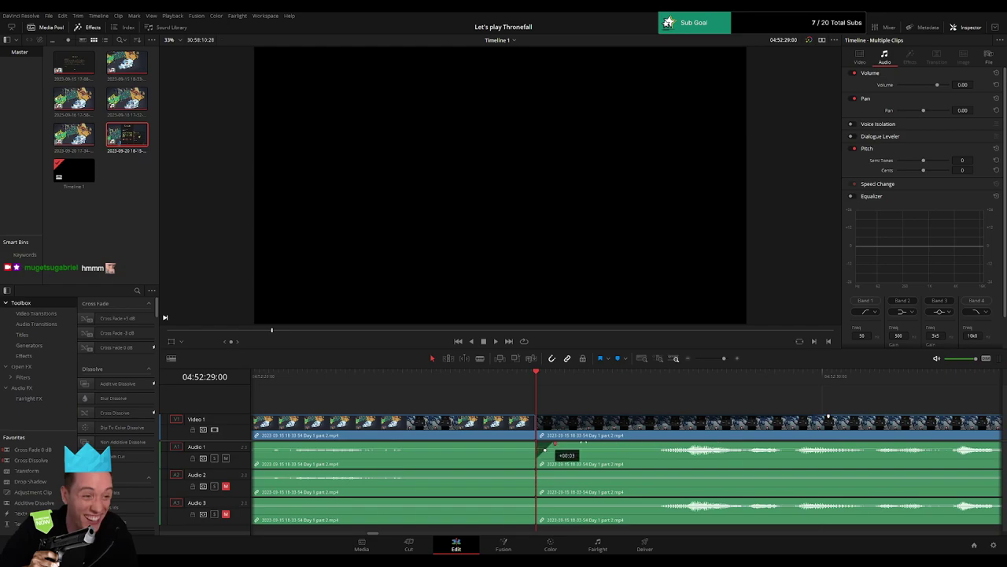
left_click_drag(538, 443, 832, 441)
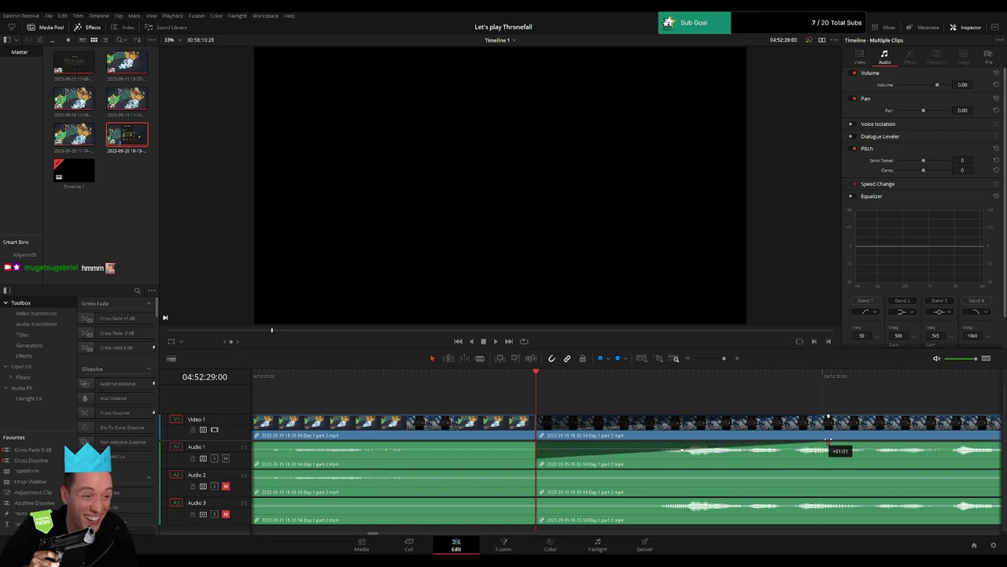
left_click_drag(323, 382, 450, 385)
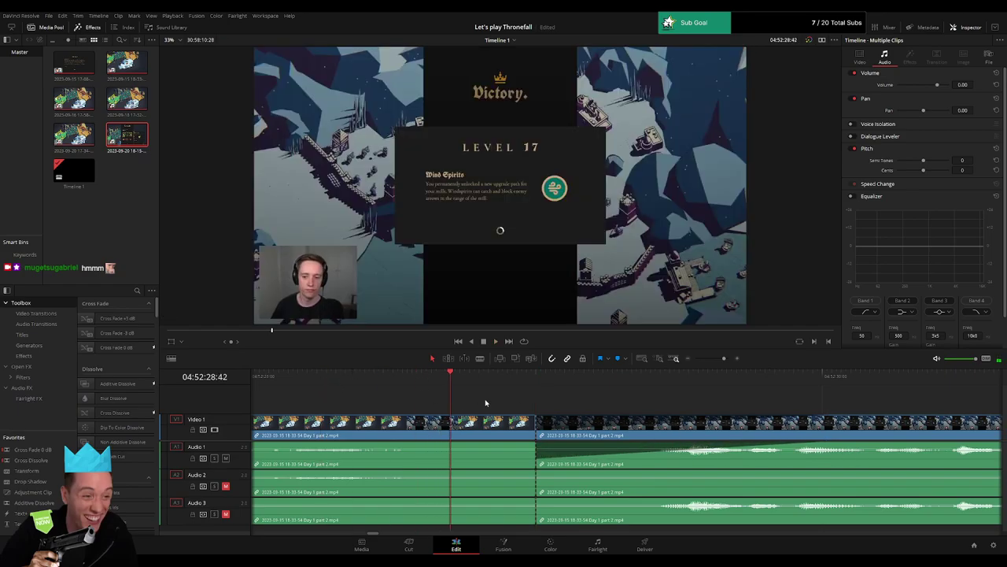
- Trim the Day 1 cut point earlier and zoom in closely on the cut
left_click_drag(534, 417, 261, 435)
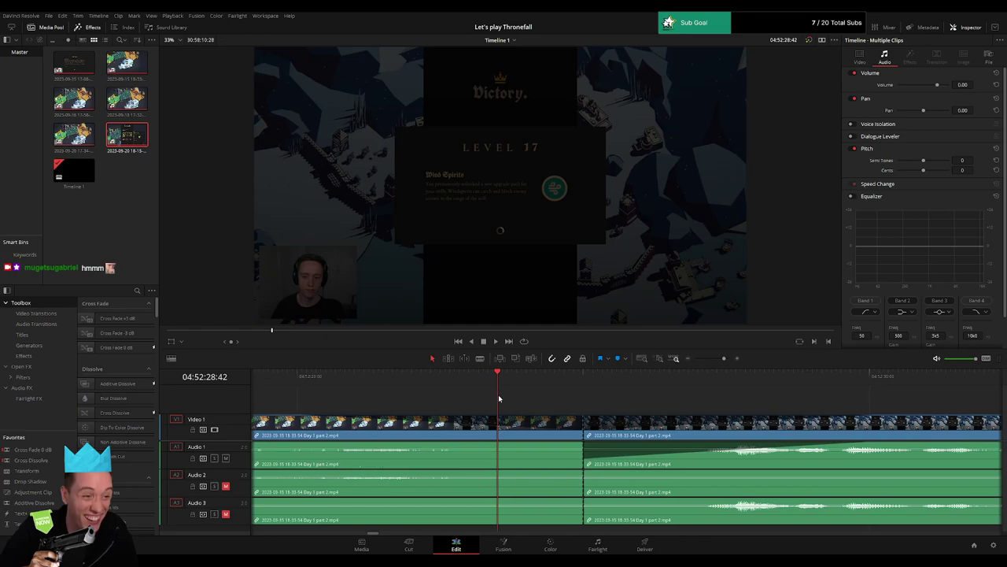
scroll(498, 397, "up", 2)
left_click(720, 359)
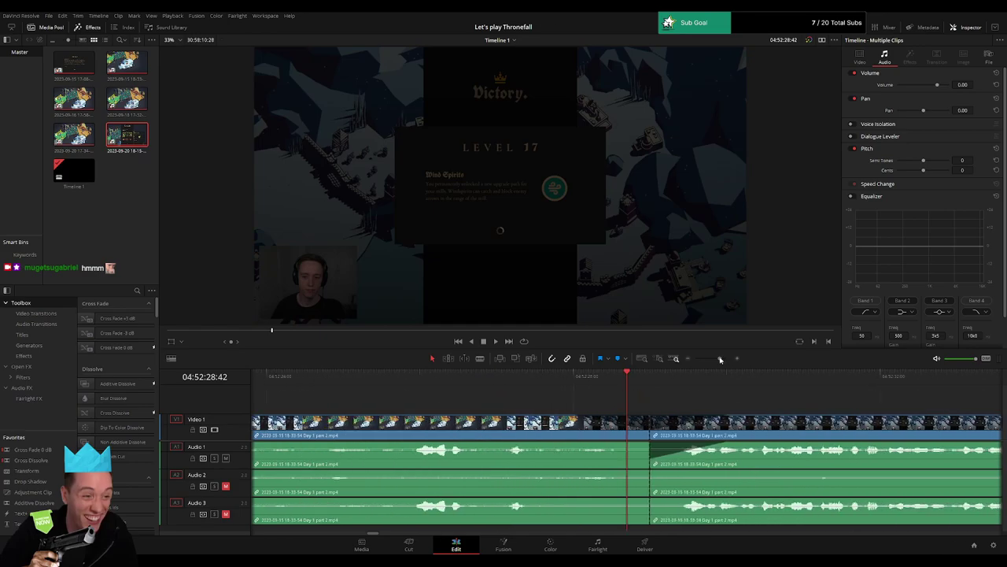
left_click_drag(720, 360, 722, 360)
- Add fade-outs before and fade-ins after the cut on Audio 1, 2 and 3
left_click_drag(526, 417, 524, 418)
left_click_drag(667, 443, 518, 444)
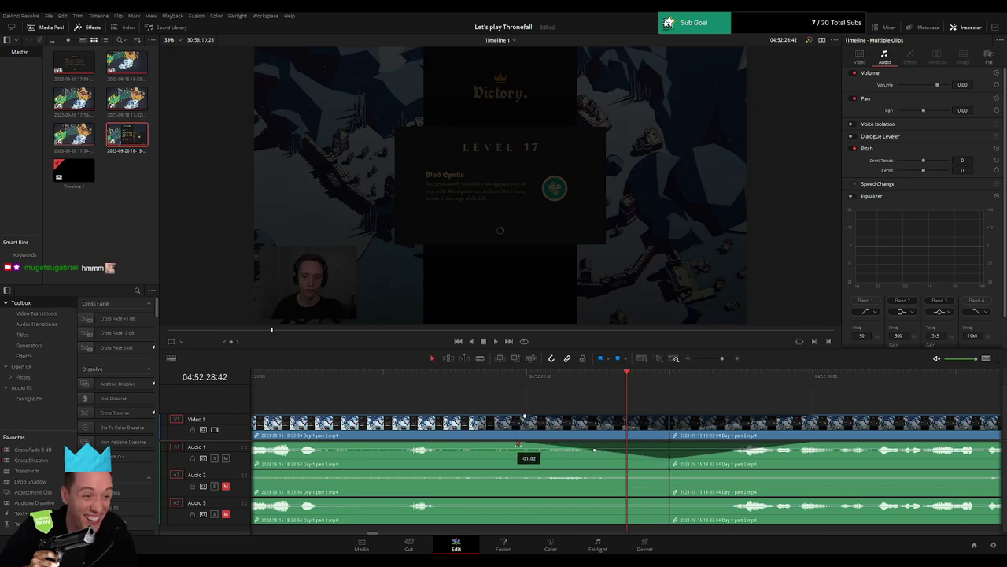
left_click_drag(668, 471, 522, 474)
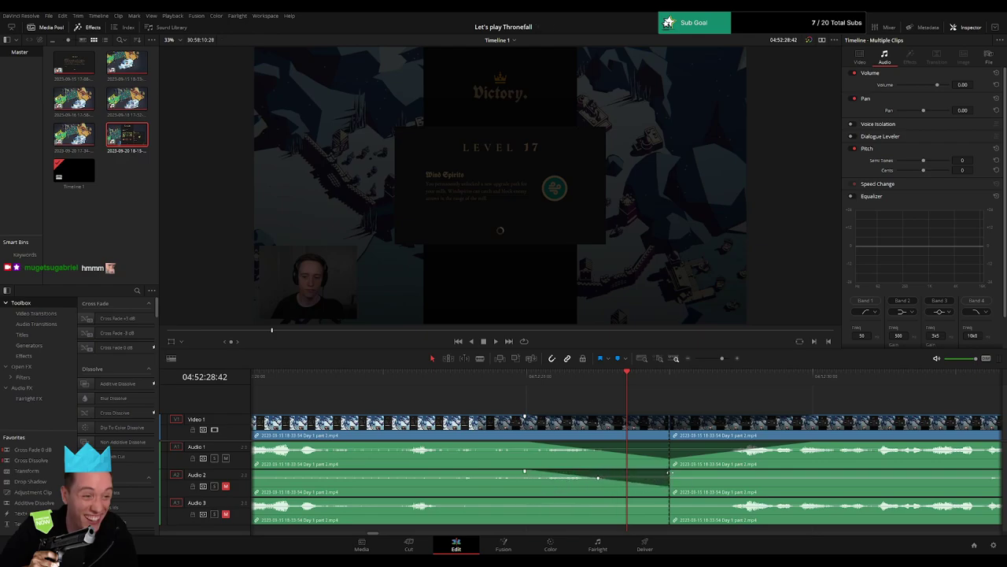
left_click_drag(671, 472, 813, 473)
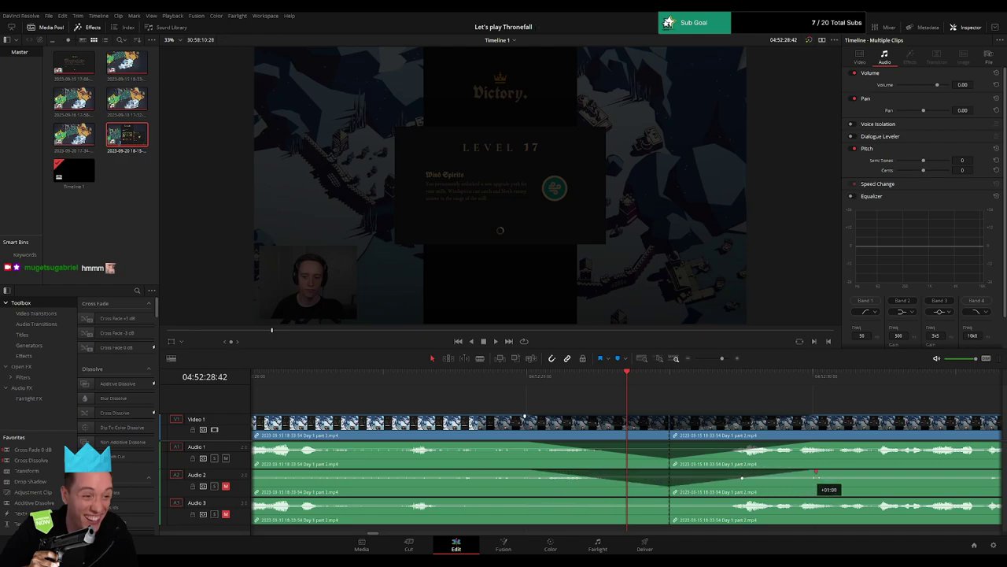
left_click(814, 473)
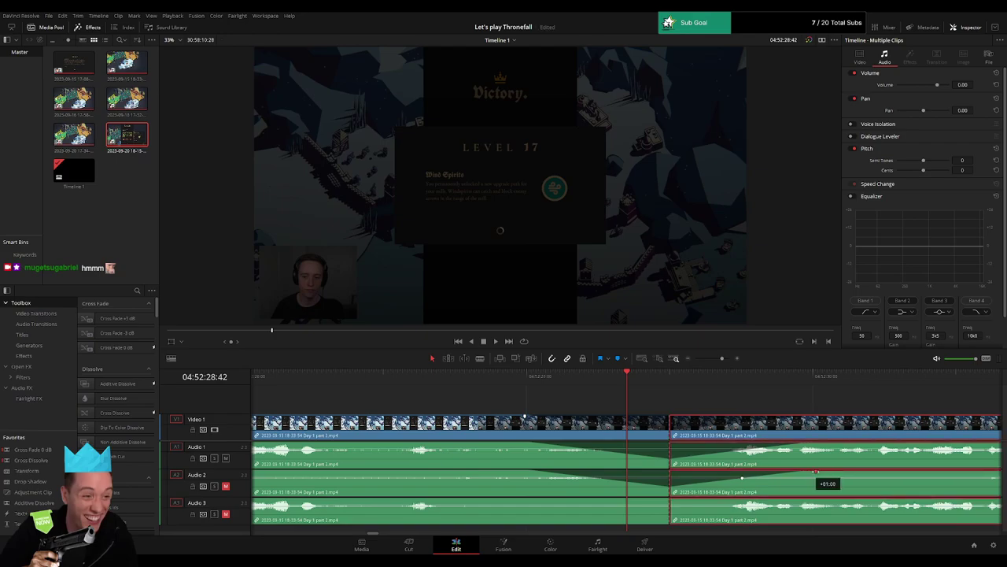
left_click_drag(667, 499, 526, 501)
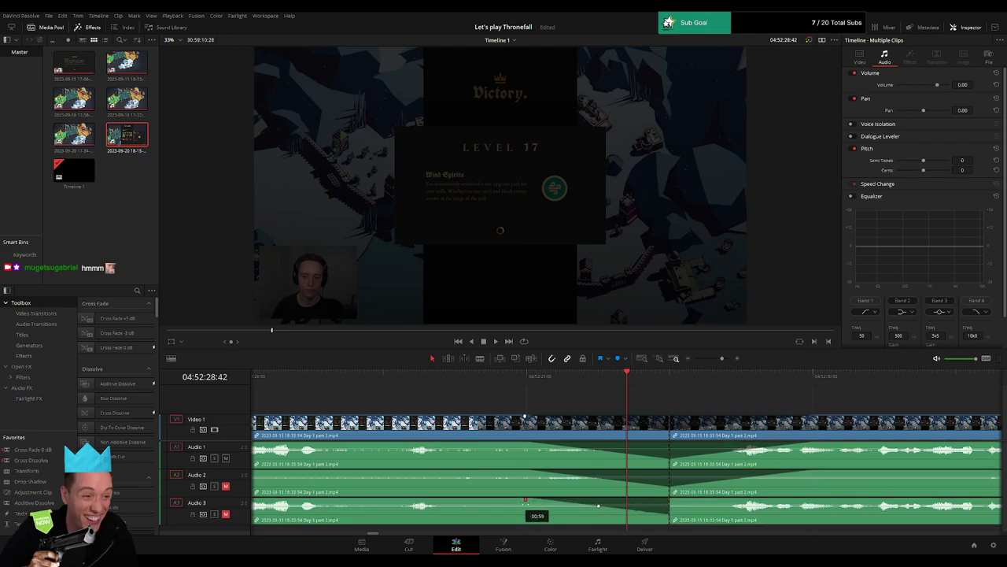
left_click_drag(670, 499, 814, 499)
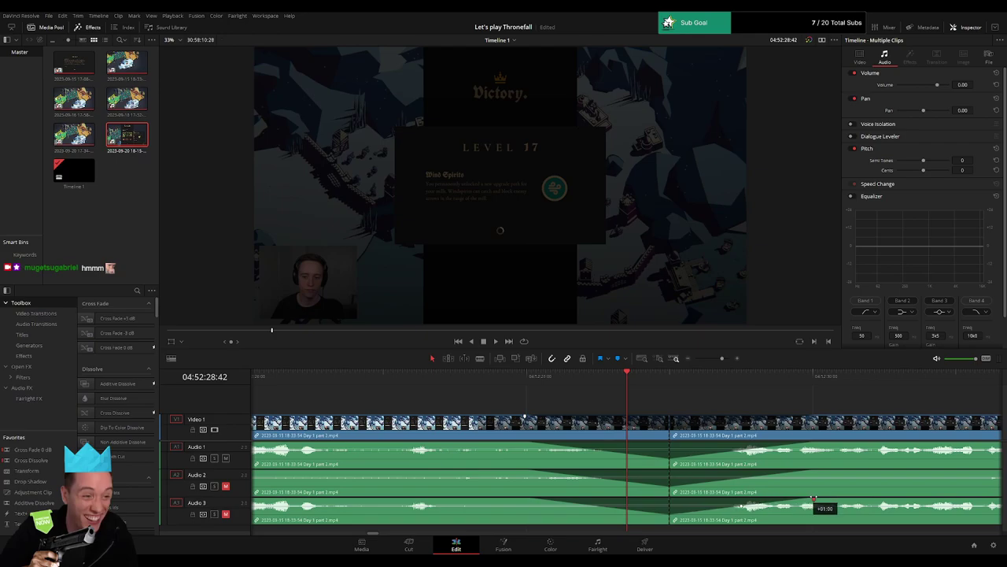
- Shift the short trailing clip piece further right and clear the selection
scroll(564, 410, "down", 5)
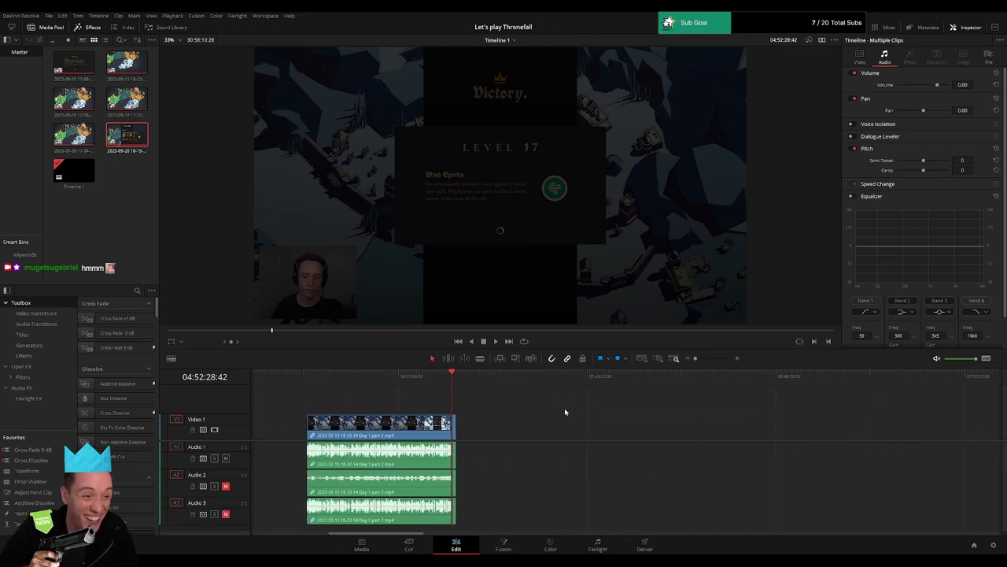
scroll(847, 410, "up", 5)
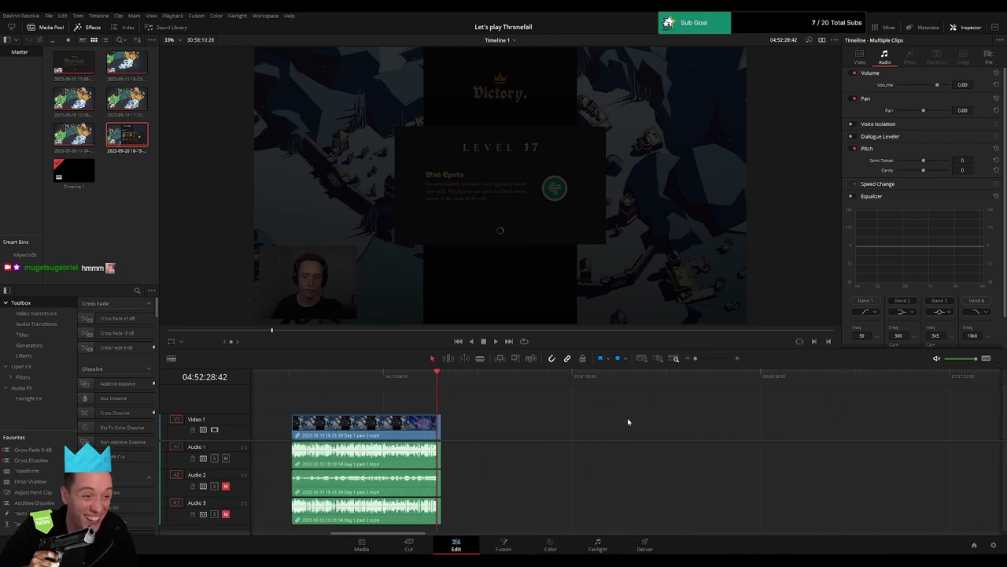
left_click_drag(439, 432, 702, 432)
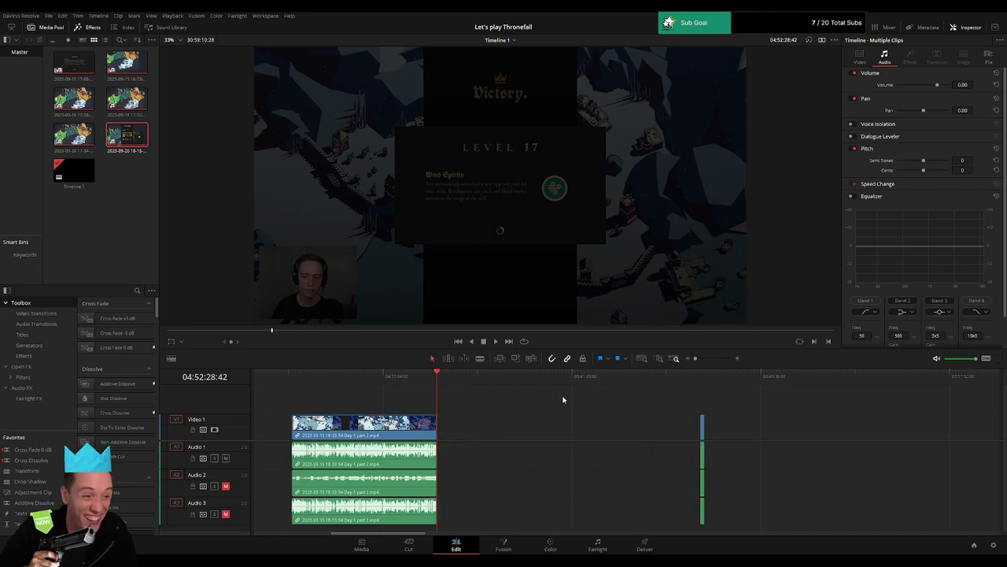
left_click_drag(439, 383, 620, 398)
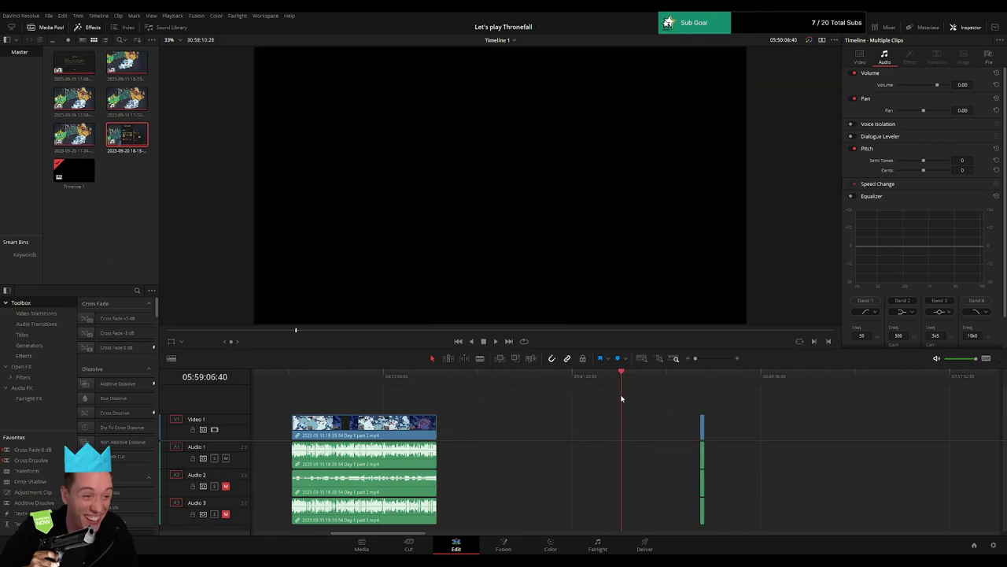
left_click(620, 410)
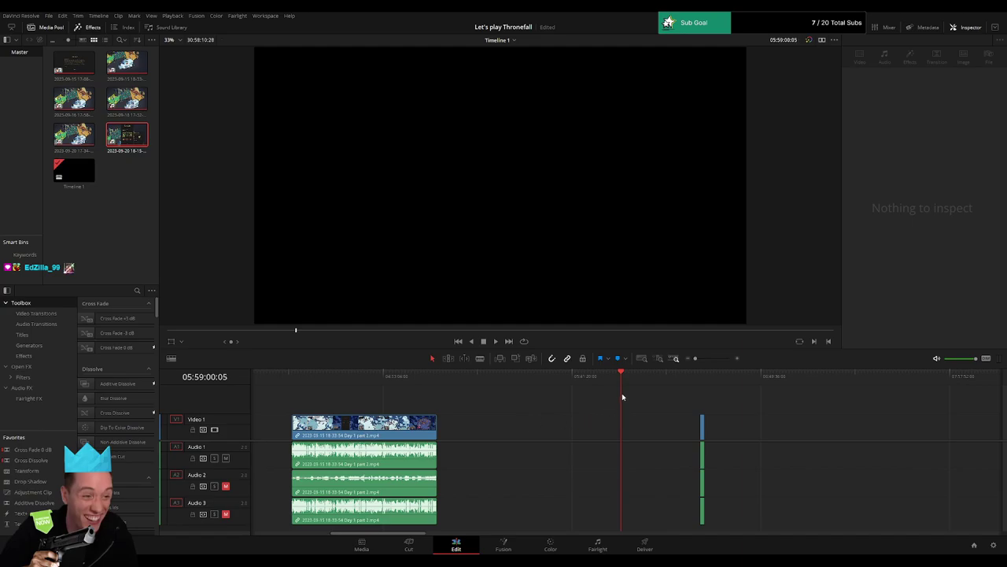
- Park the playhead at 06:00:00:00 and drag the Day 2 clip to start there
left_click(624, 383)
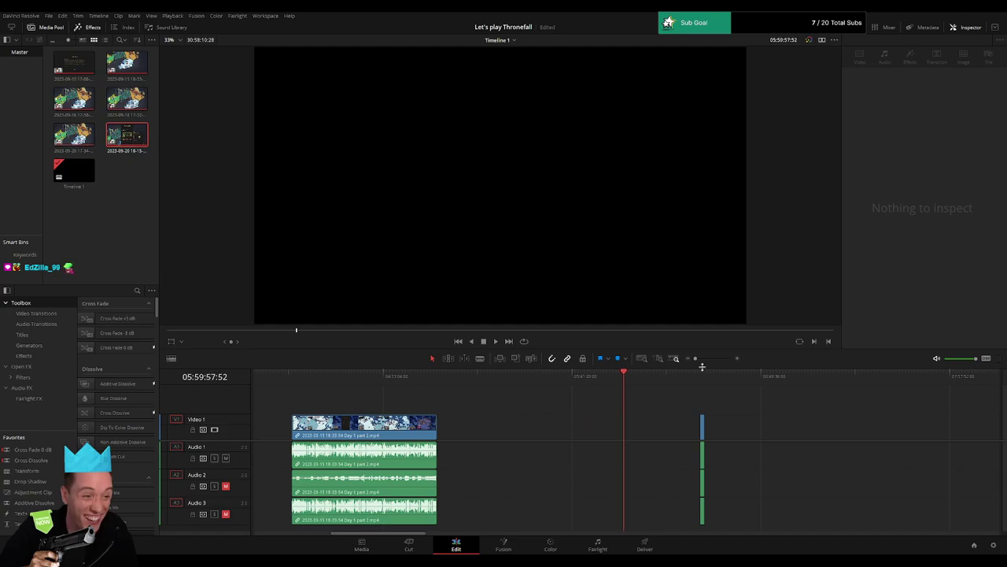
left_click_drag(697, 359, 706, 359)
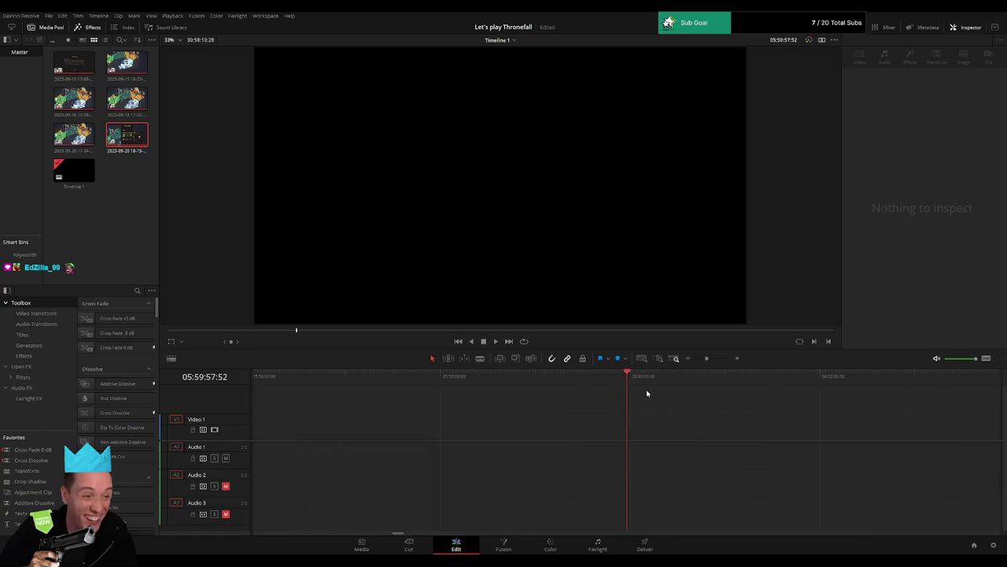
left_click(632, 382)
left_click(632, 382)
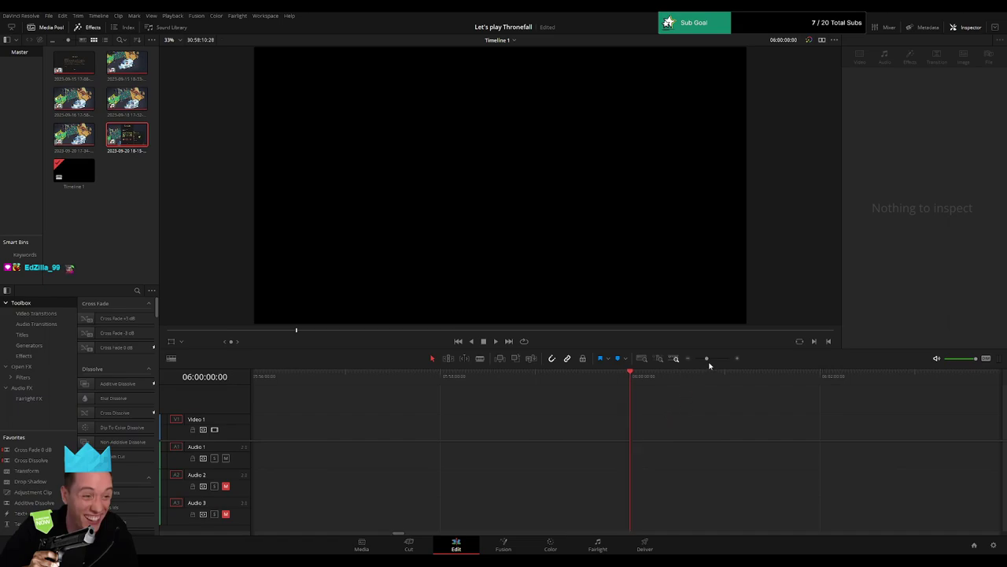
left_click_drag(707, 361, 698, 358)
left_click_drag(808, 438, 632, 437)
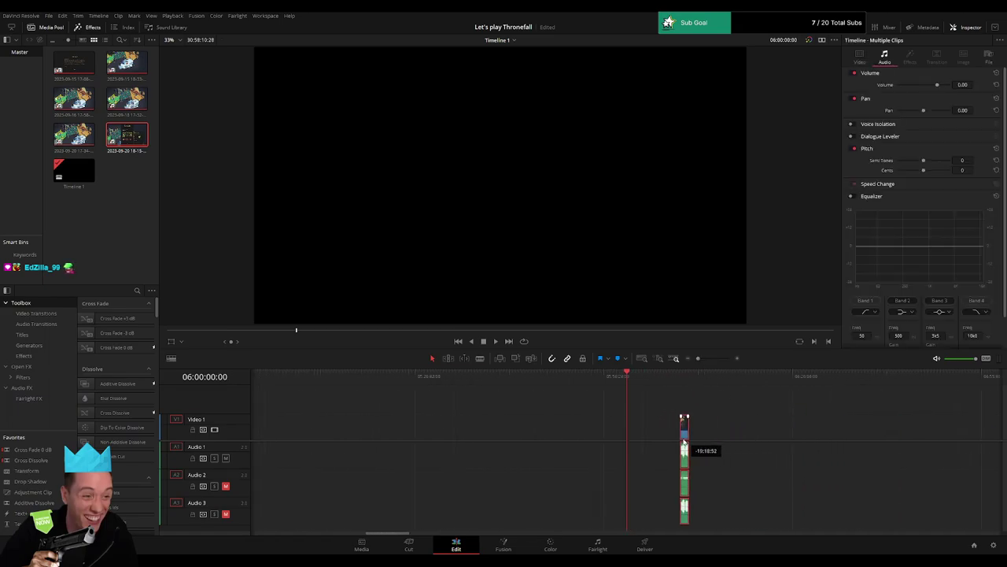
scroll(700, 391, "down", 3)
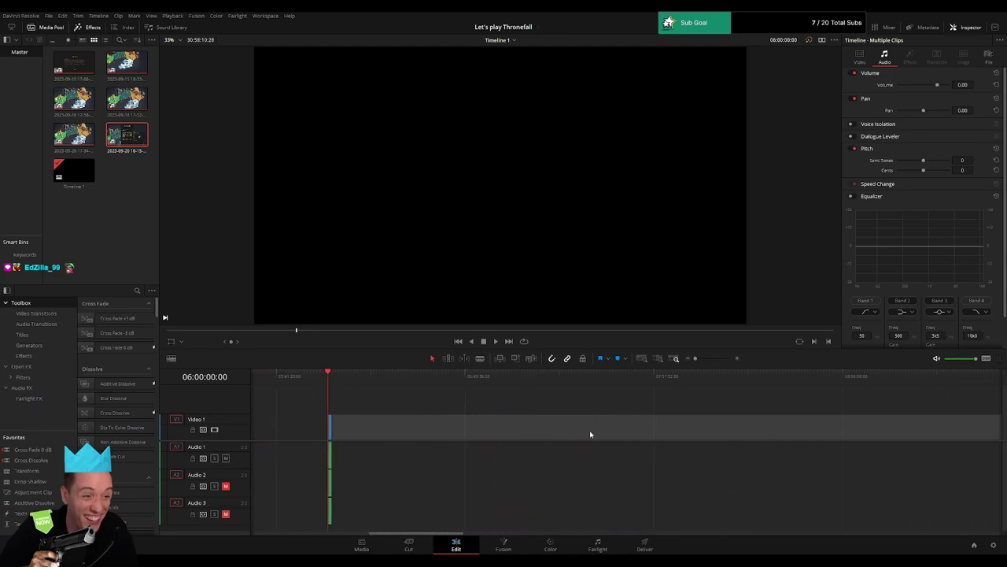
left_click_drag(590, 434, 434, 410)
- Play back from the Day 2 clip's start and zoom in on its join with Day 1
key("space")
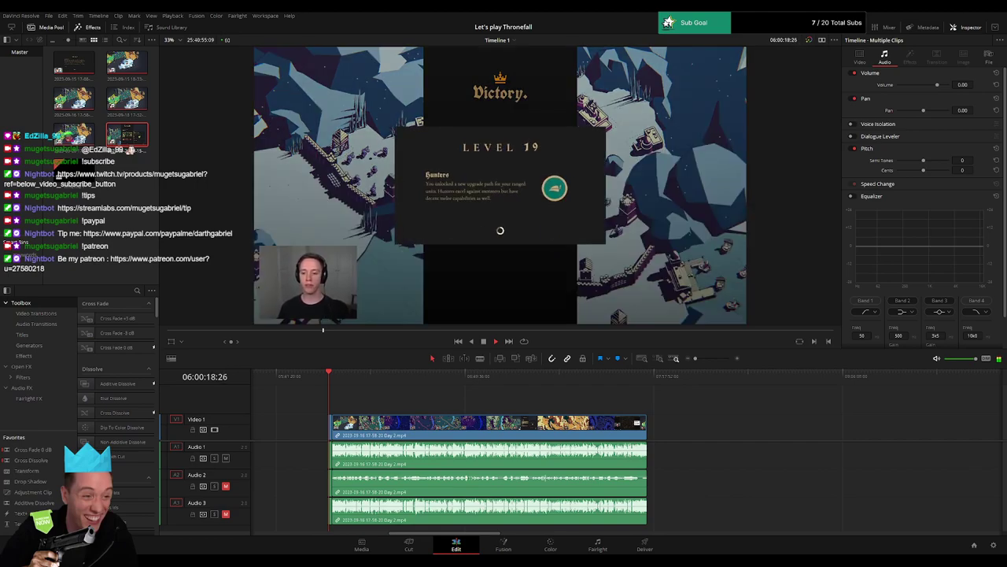
left_click(708, 359)
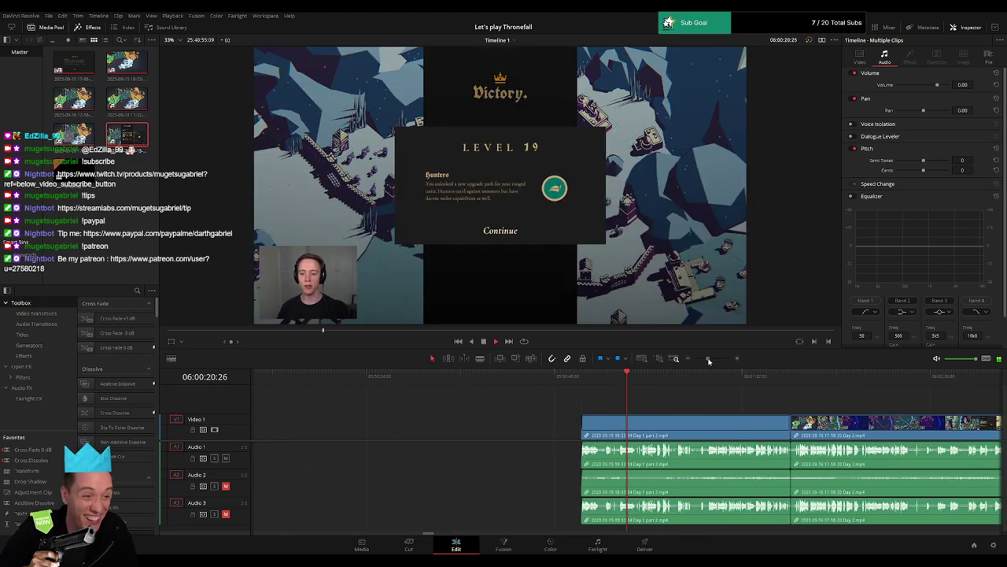
left_click_drag(716, 375, 784, 376)
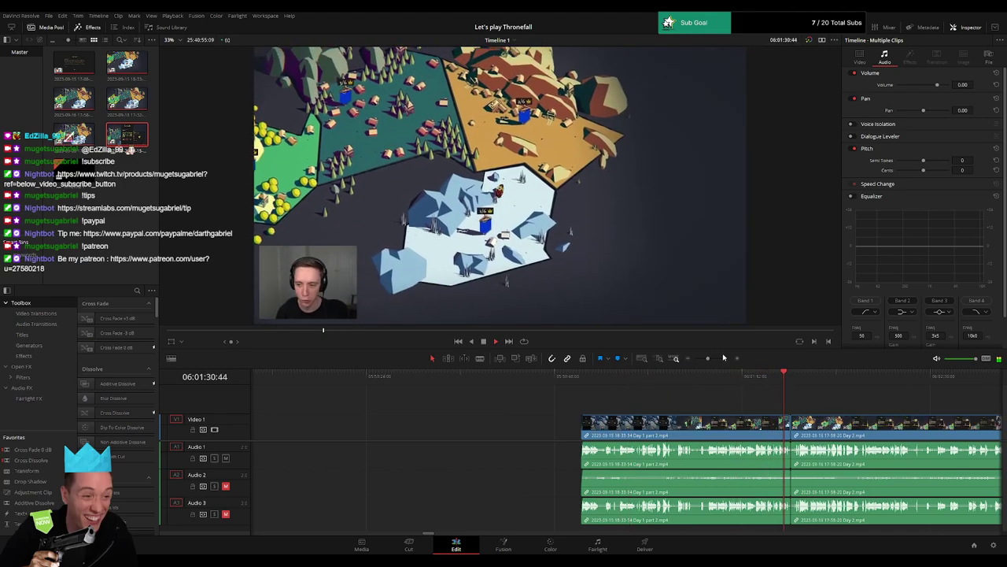
left_click(720, 358)
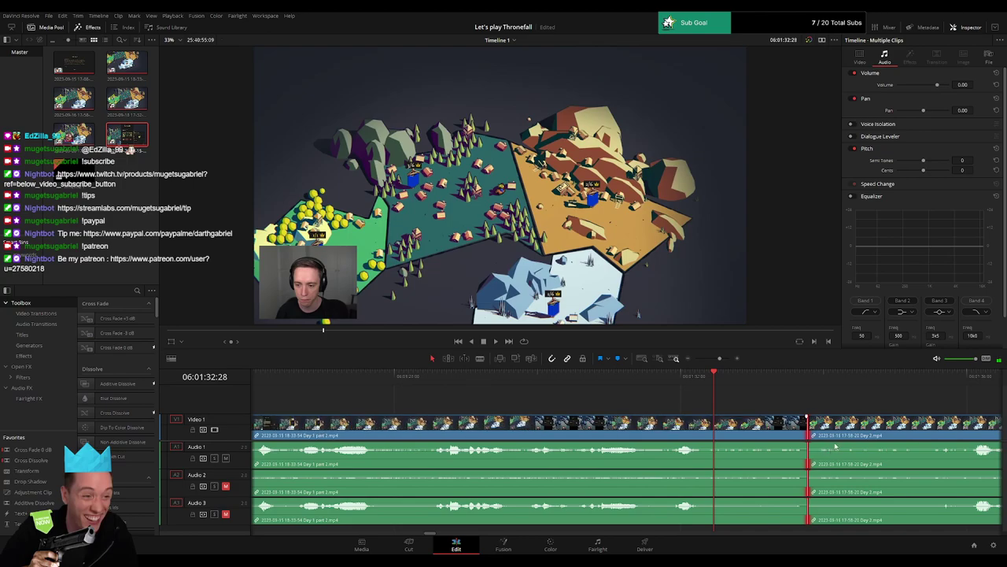
- Trim the Day 1–Day 2 edit point earlier and replay the cut to check it
left_click_drag(807, 429, 790, 429)
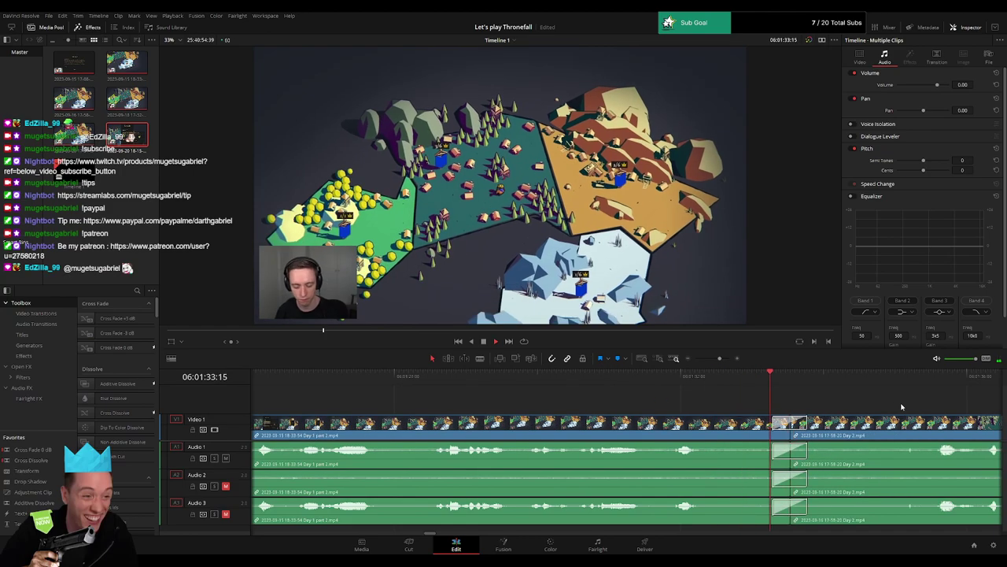
scroll(716, 401, "right", 5)
left_click(558, 379)
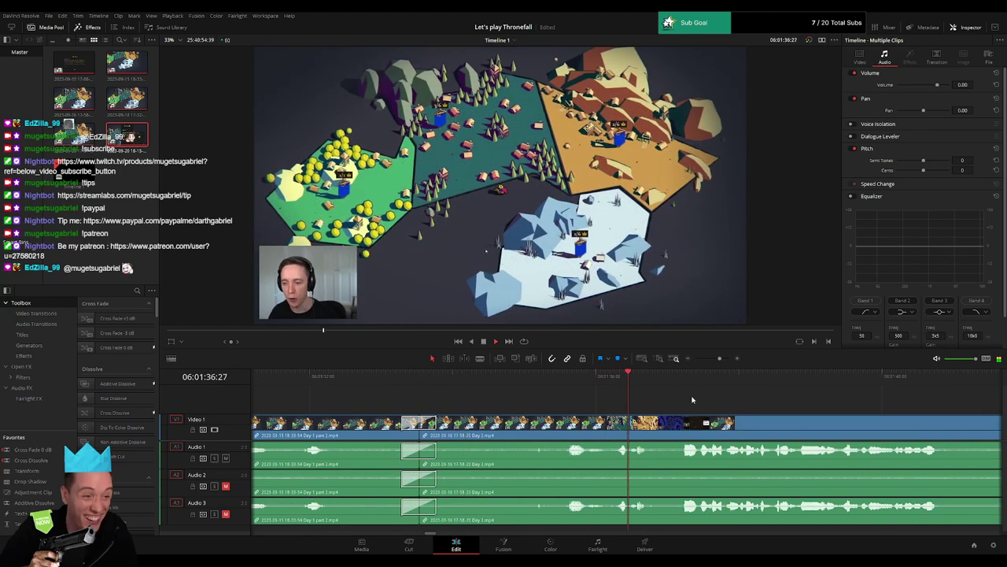
key("space")
key("space")
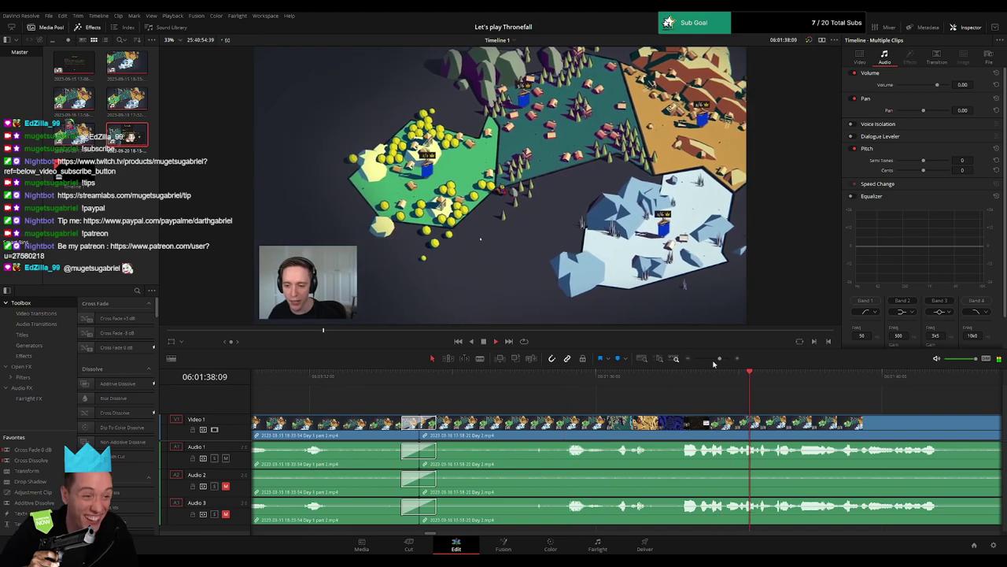
left_click(691, 359)
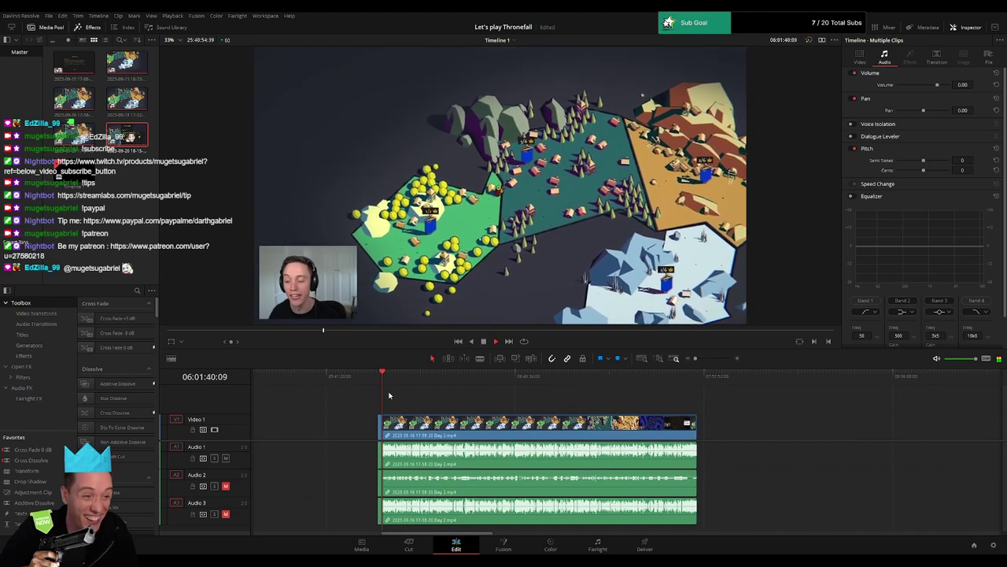
- Skim Day 2 to the pause screen and webcam break, around 06:51:50–06:52:35
left_click(456, 377)
left_click(505, 381)
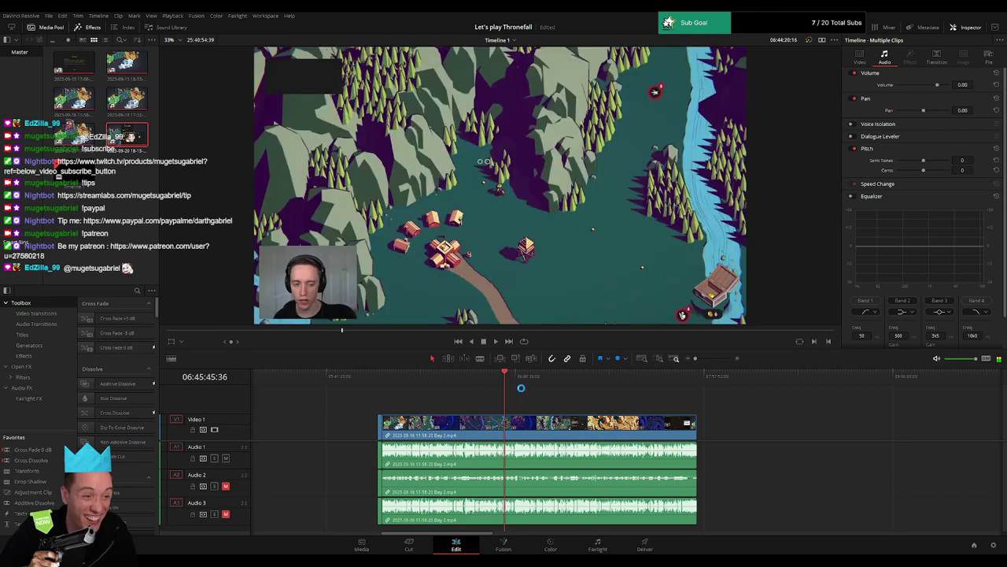
left_click(520, 388)
left_click(523, 384)
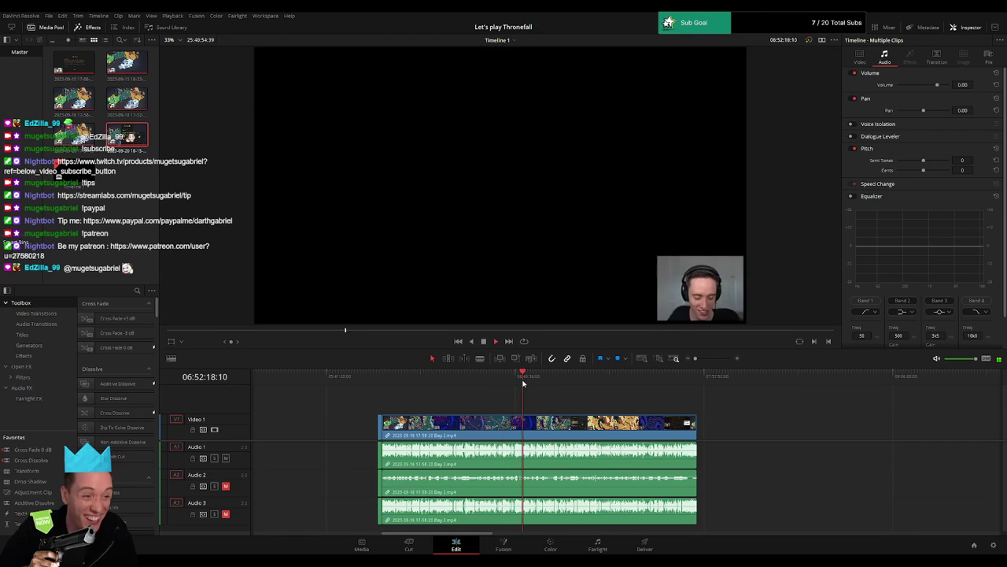
left_click(524, 384)
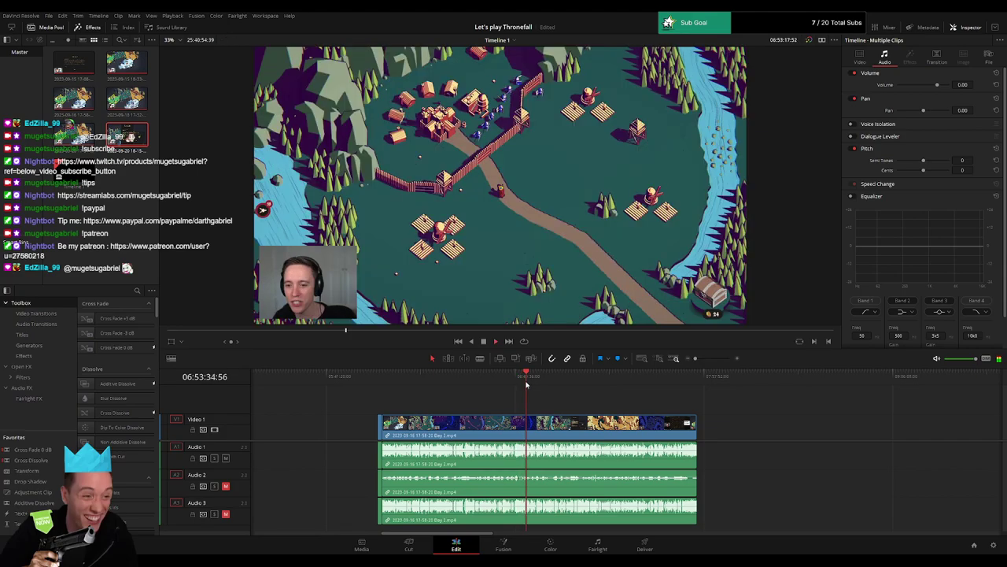
left_click_drag(695, 358, 706, 358)
left_click(602, 376)
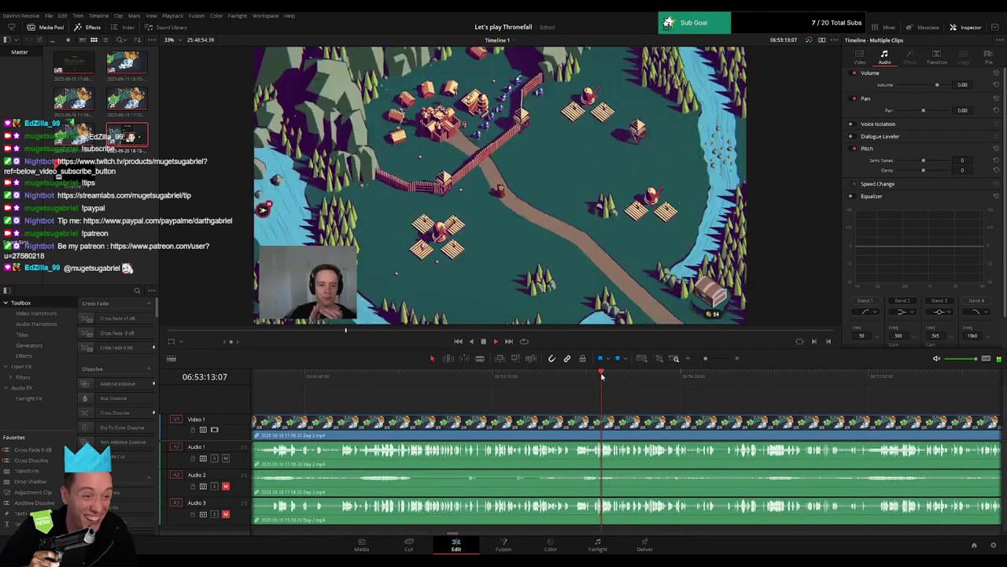
key("space")
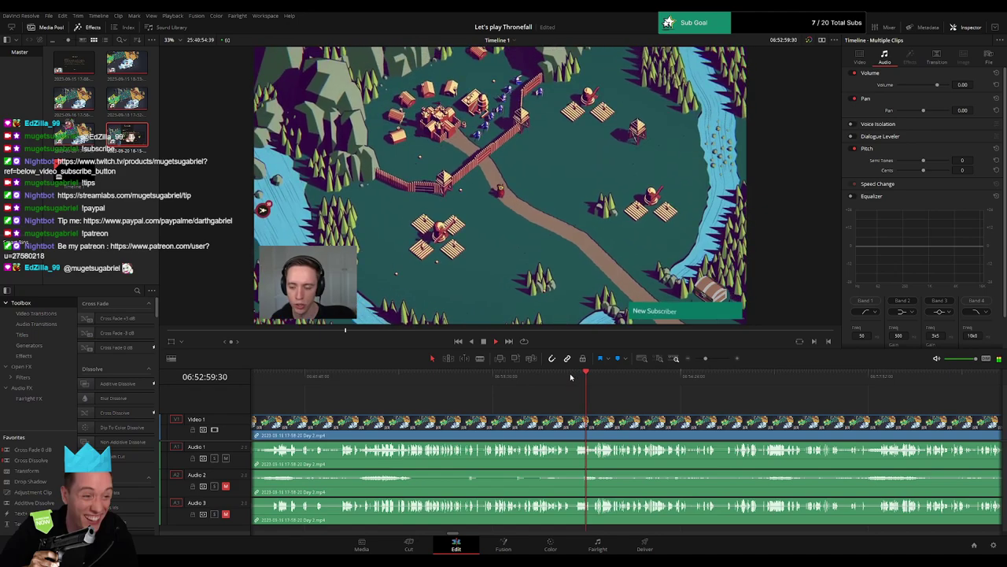
key("ctrl+equal")
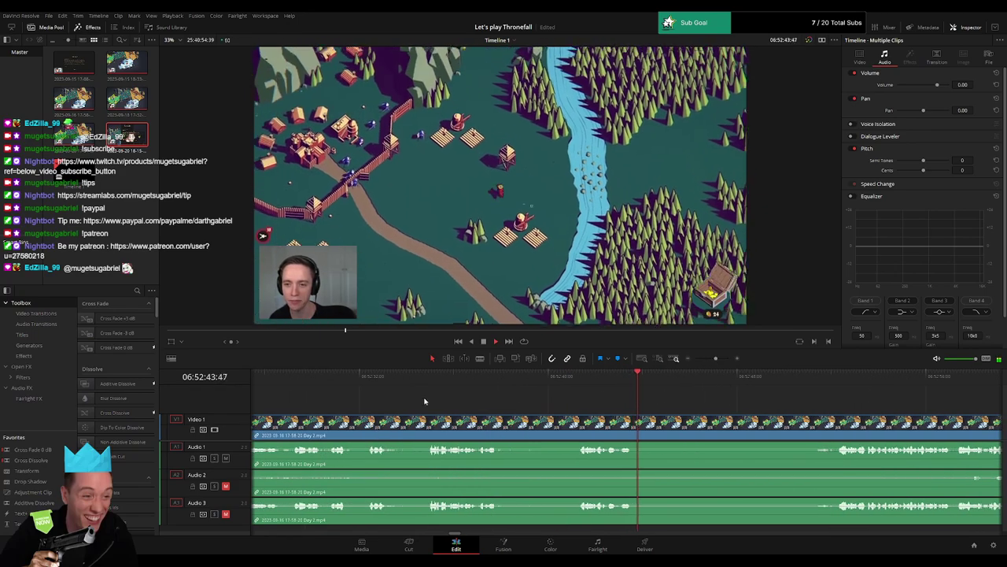
left_click(430, 376)
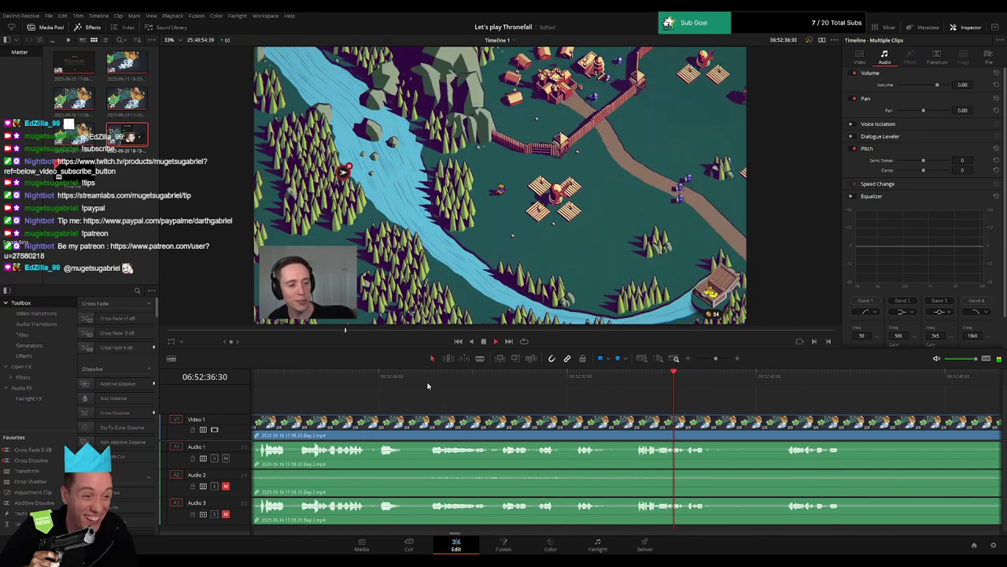
left_click(435, 377)
left_click(439, 376)
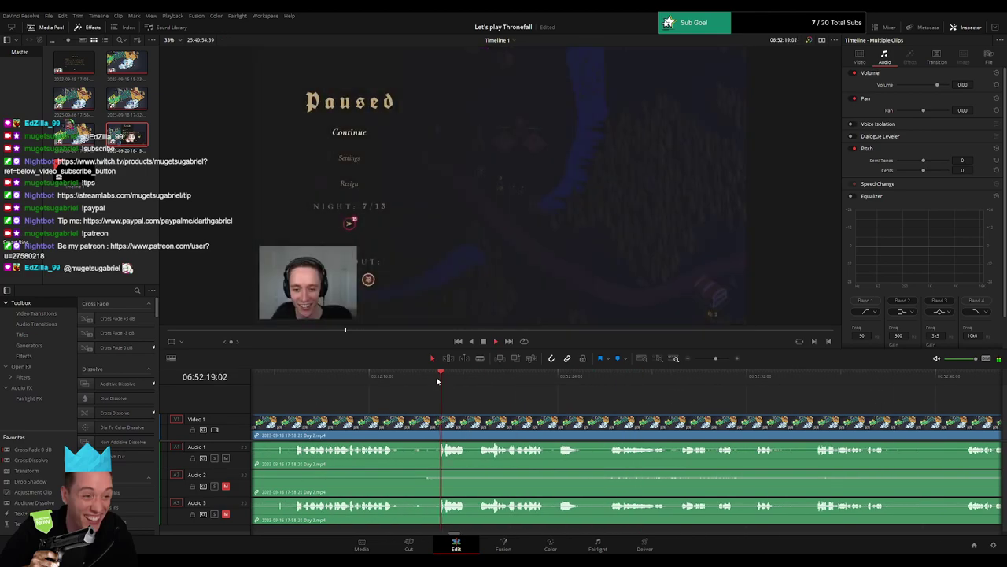
left_click(477, 378)
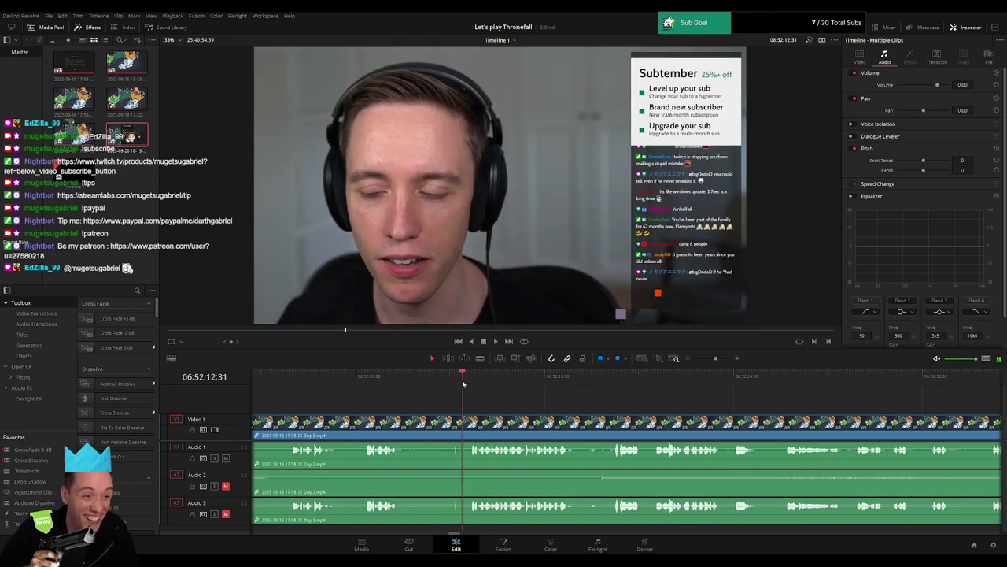
left_click(310, 389)
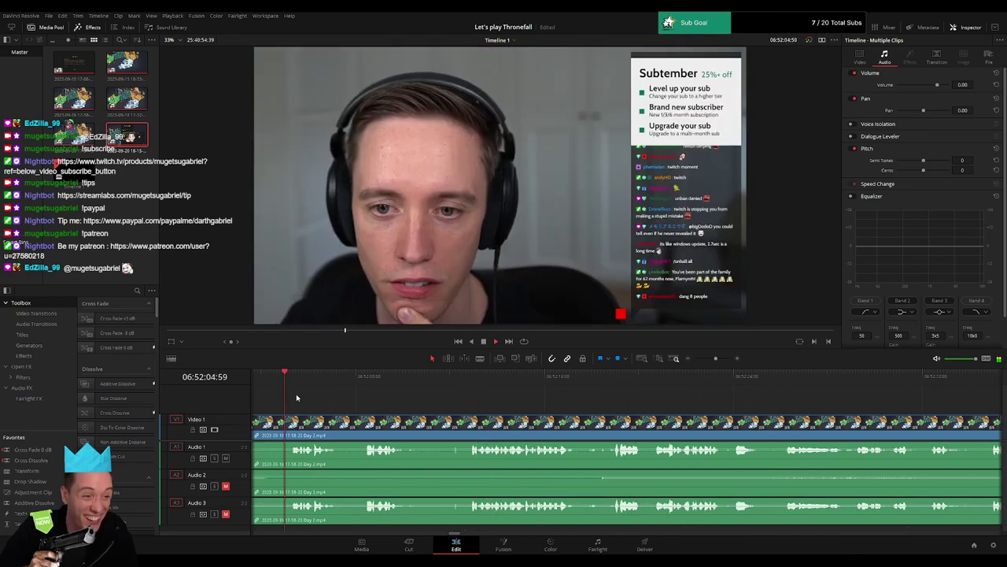
left_click(432, 377)
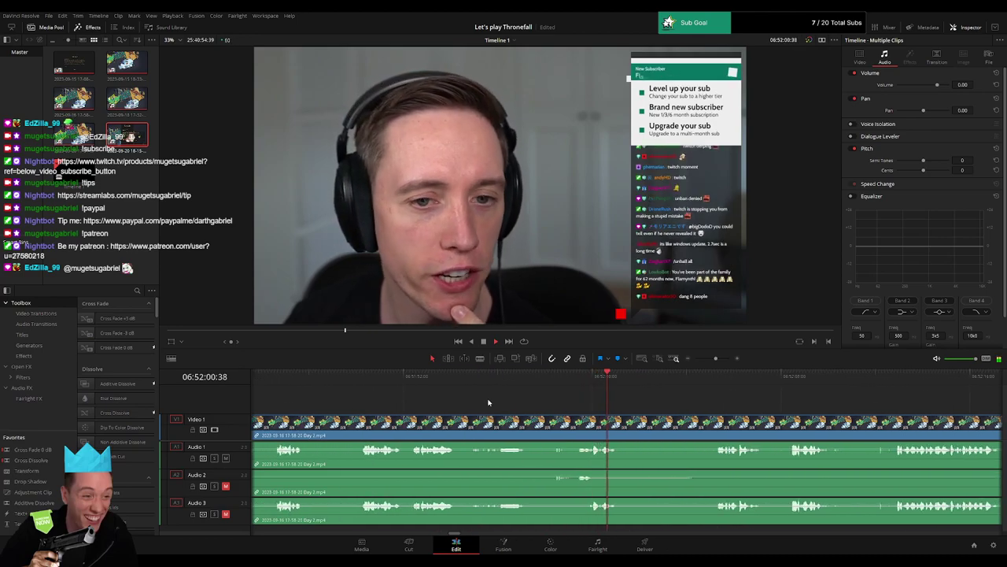
left_click(415, 382)
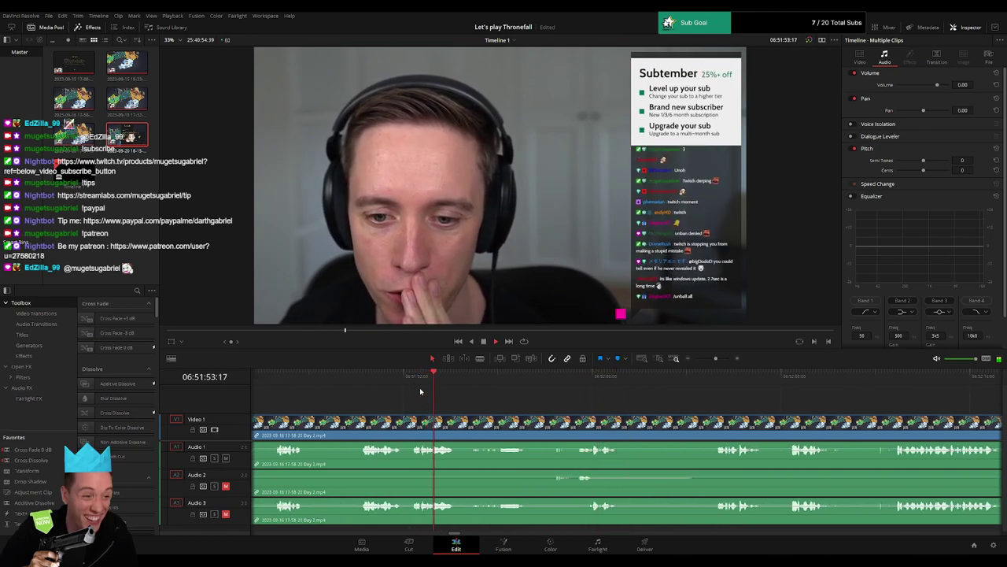
left_click(363, 386)
- Skip ahead through later gameplay to about 06:53:15, then return near 06:52:40 and play
left_click(562, 386)
left_click(899, 388)
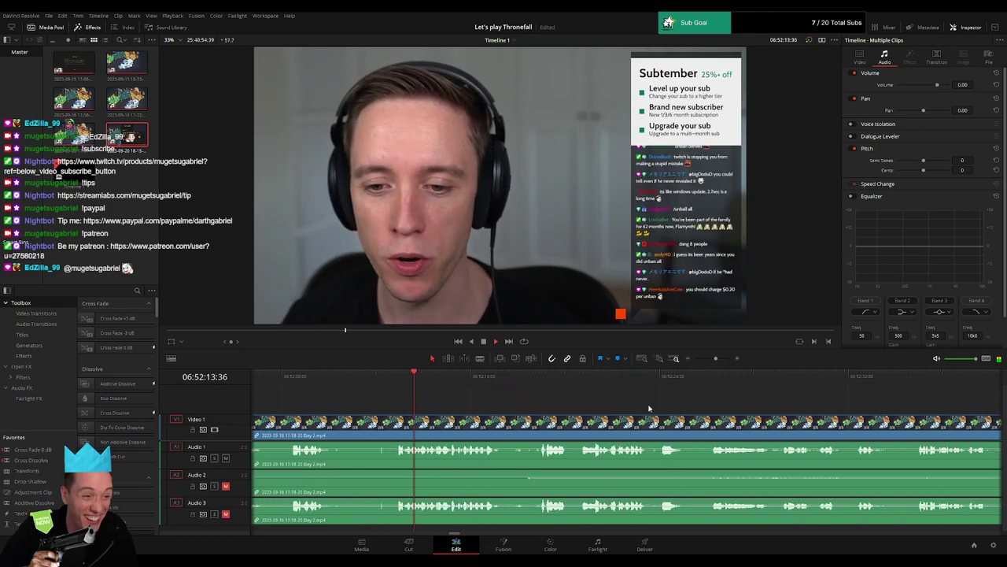
left_click(839, 389)
left_click(932, 387)
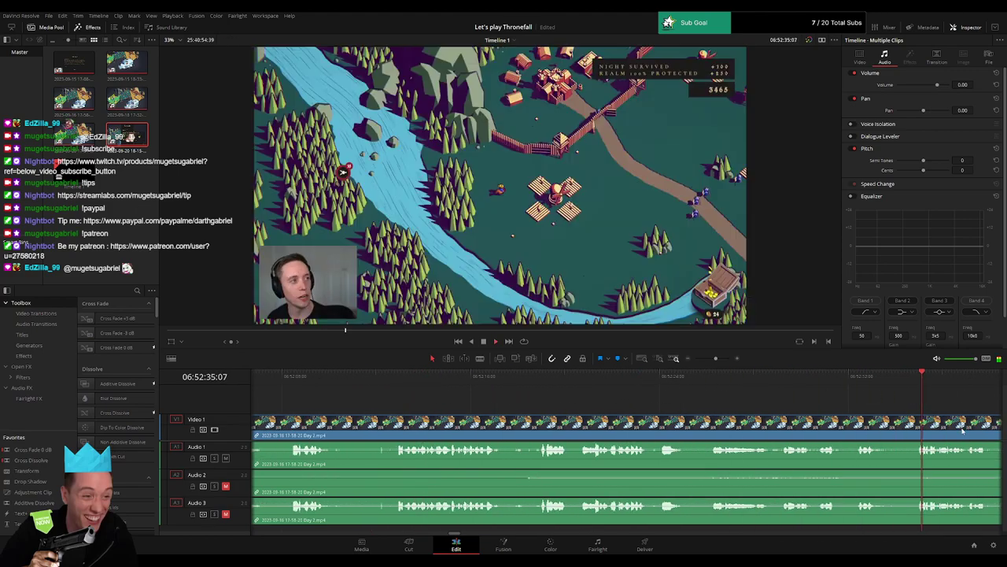
left_click(643, 380)
left_click(600, 381)
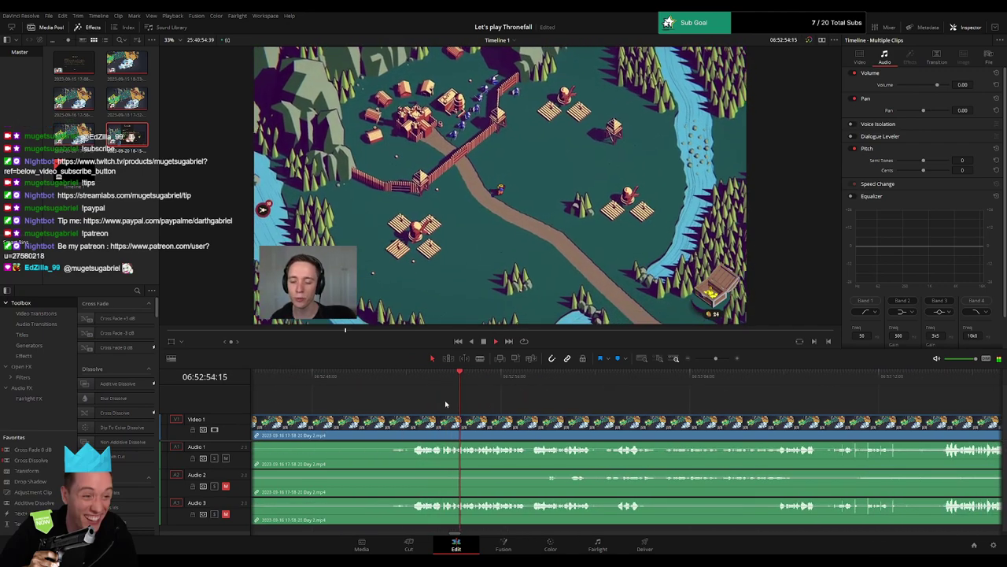
left_click(687, 381)
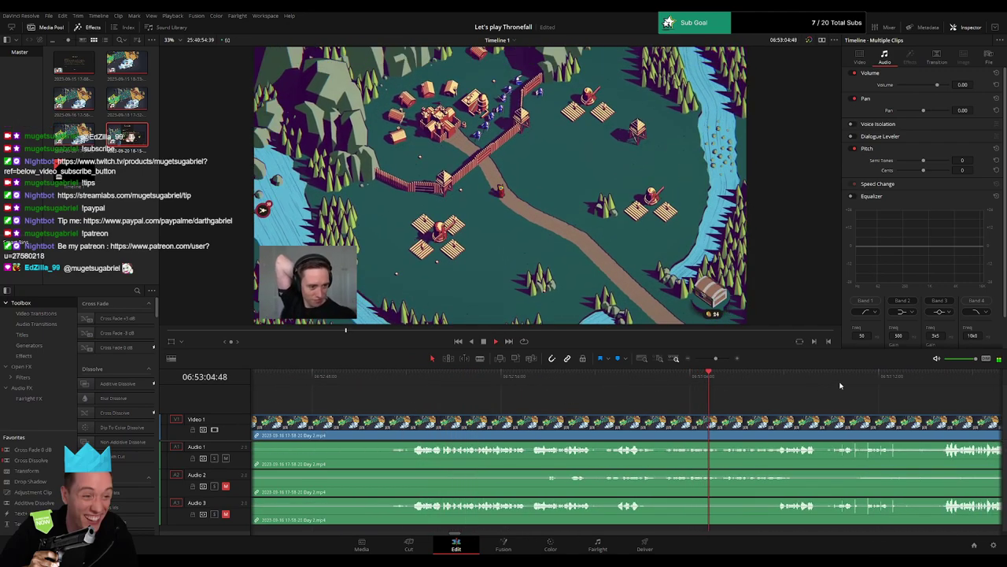
left_click(838, 382)
left_click(439, 382)
left_click(529, 383)
left_click(630, 384)
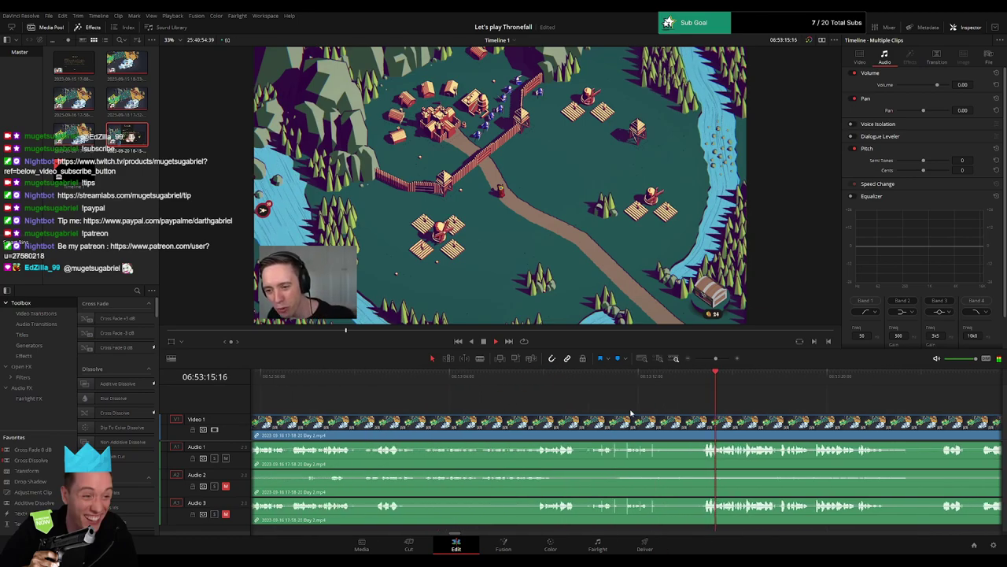
left_click(315, 383)
left_click(285, 383)
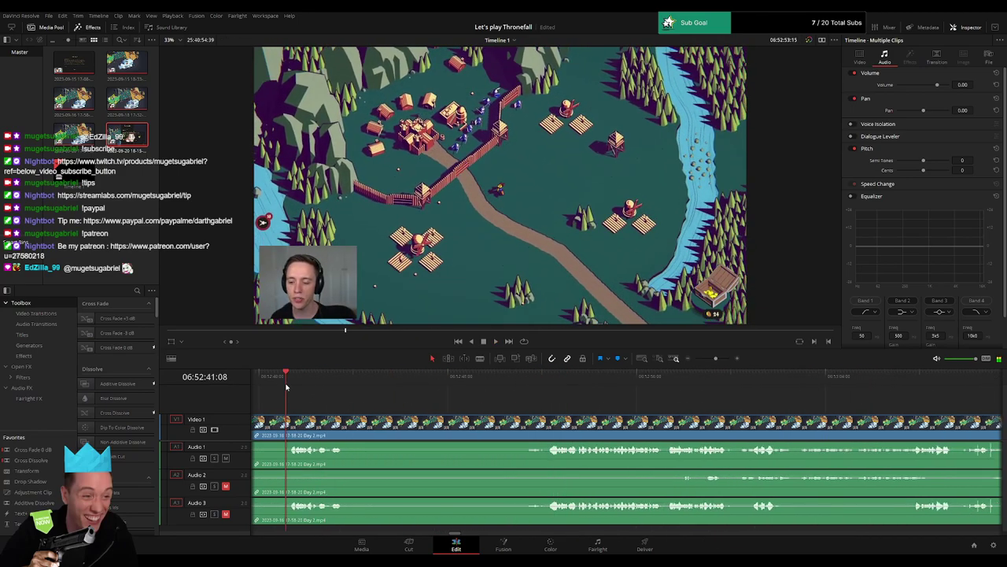
left_click(417, 383)
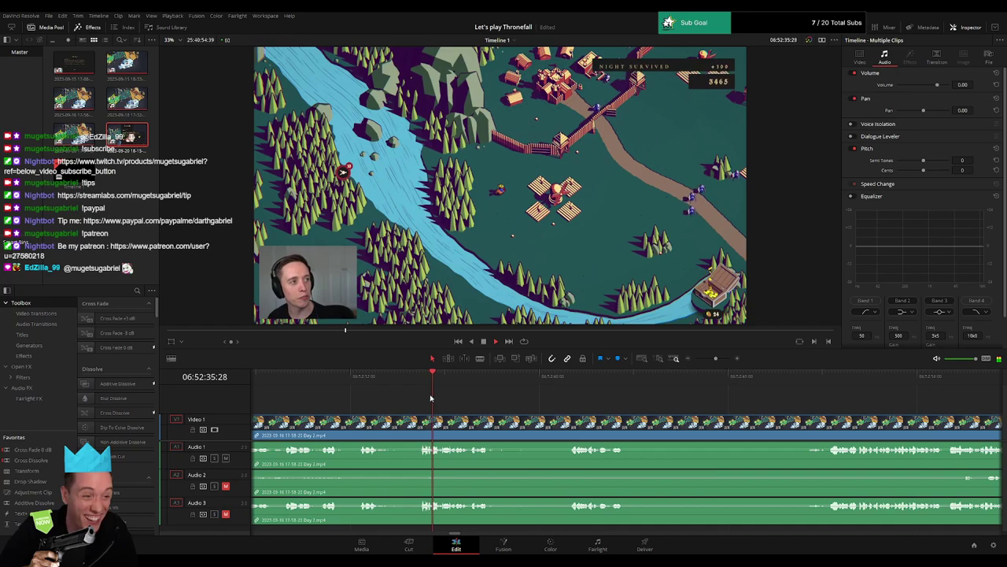
left_click(567, 383)
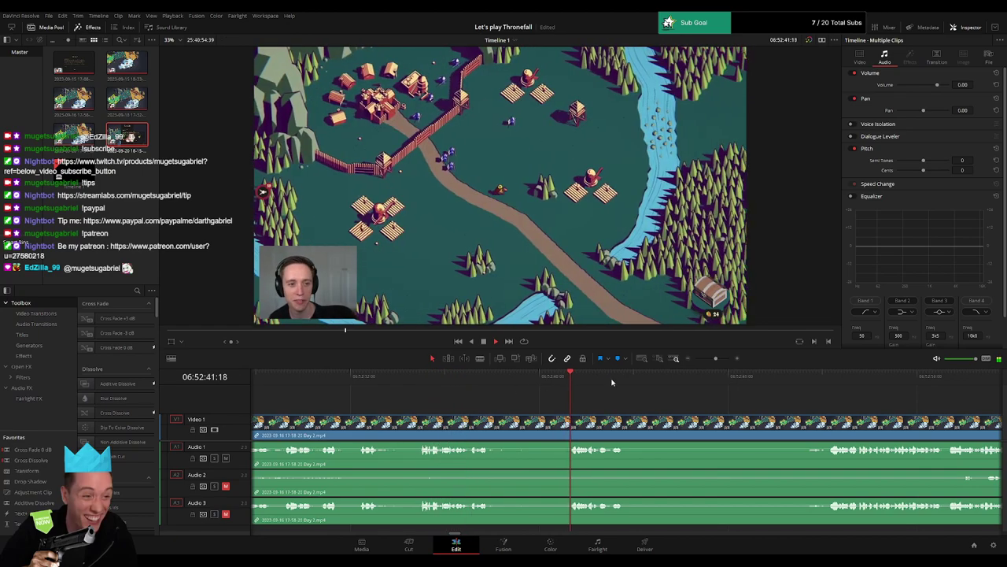
scroll(631, 403, "up", 2)
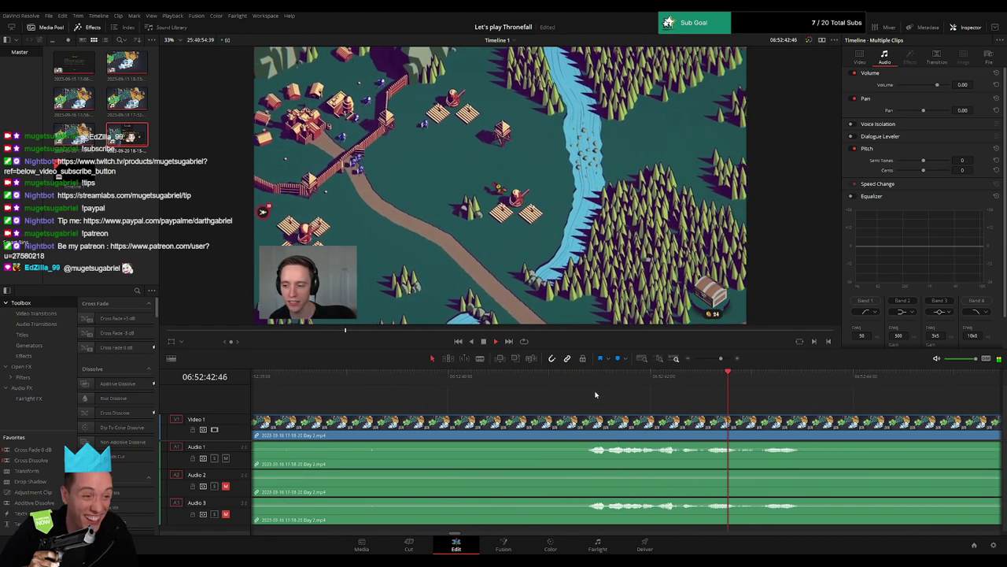
left_click(589, 385)
left_click(589, 385)
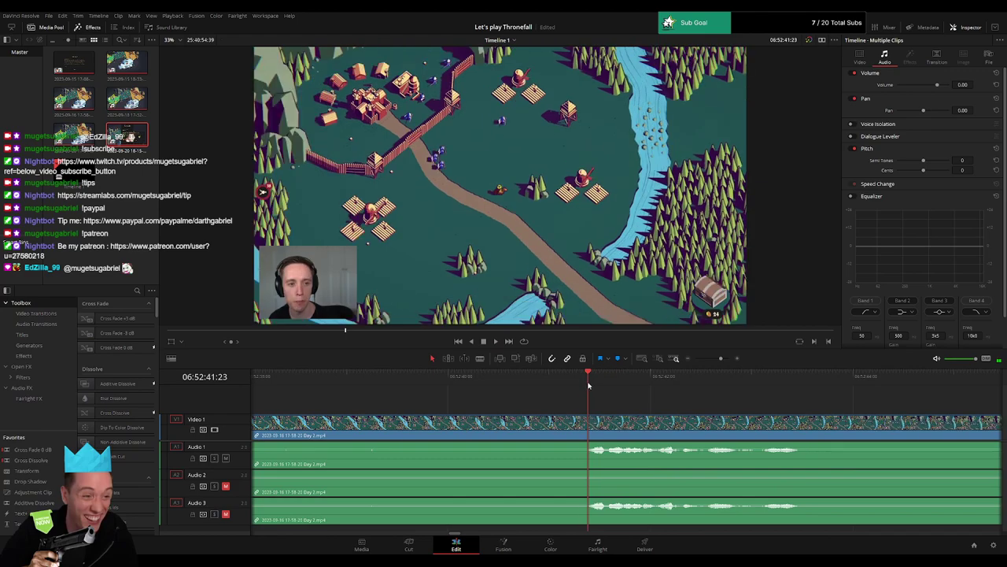
left_click_drag(589, 384, 499, 401)
scroll(449, 389, "down", 3)
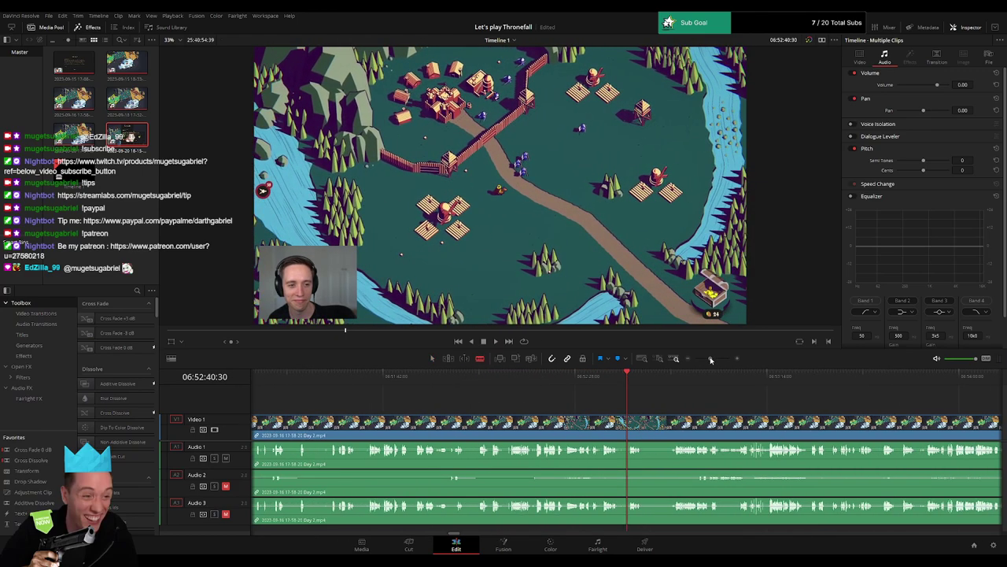
left_click_drag(439, 380, 479, 380)
key("space")
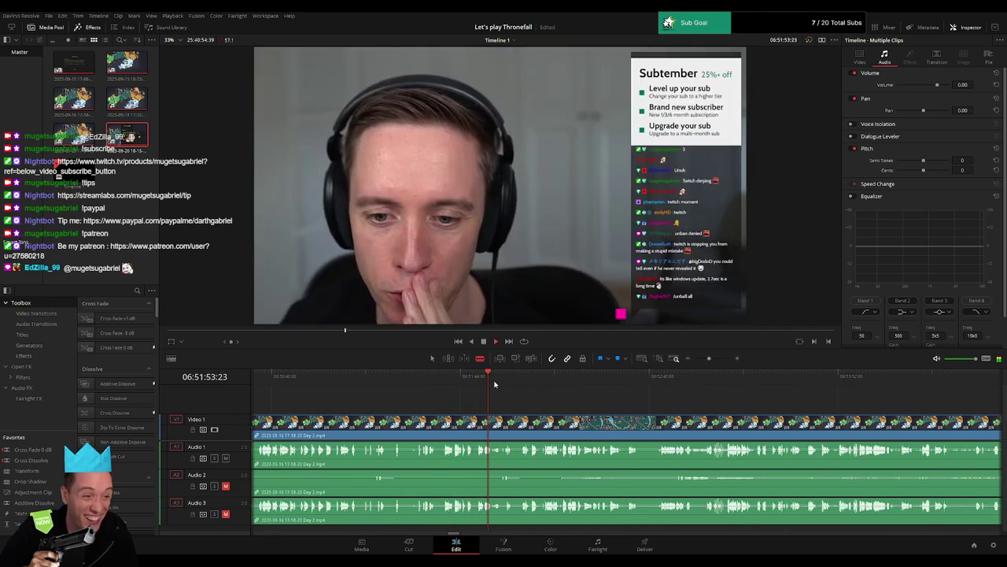
left_click(509, 377)
- Zoom in and park the playhead precisely on the webcam break at about 06:52:12
left_click_drag(708, 359, 714, 359)
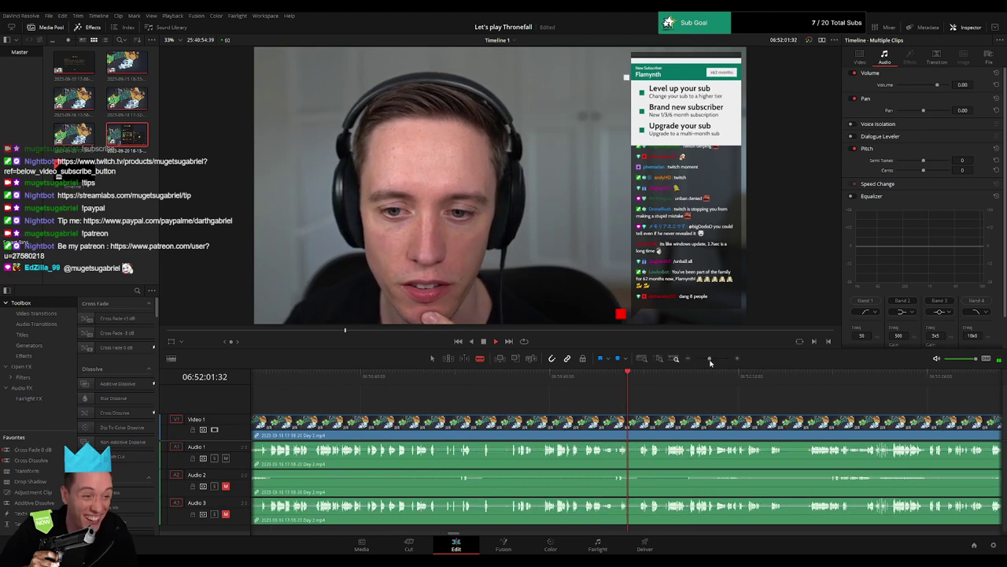
left_click(581, 376)
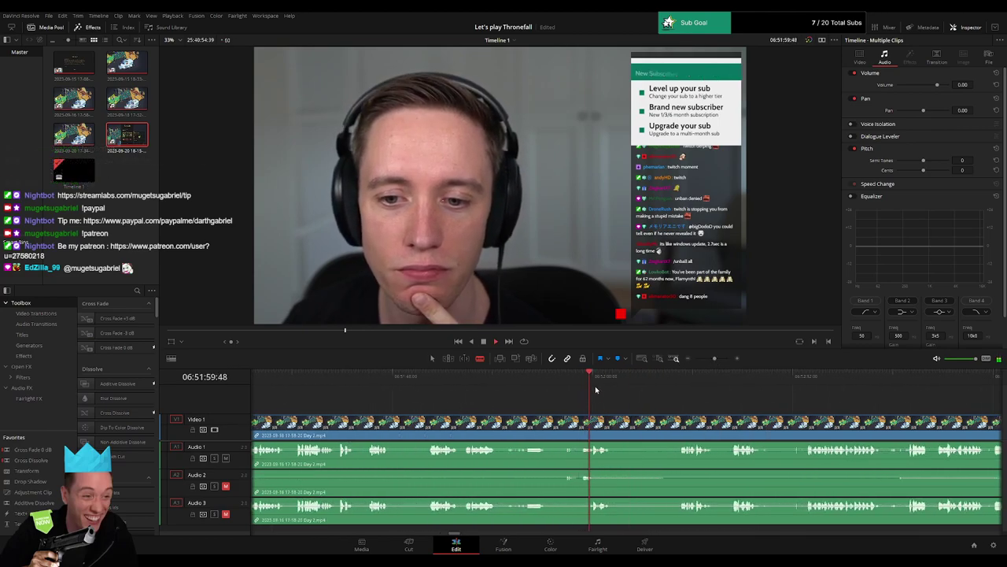
left_click(683, 378)
scroll(599, 393, "right", 3)
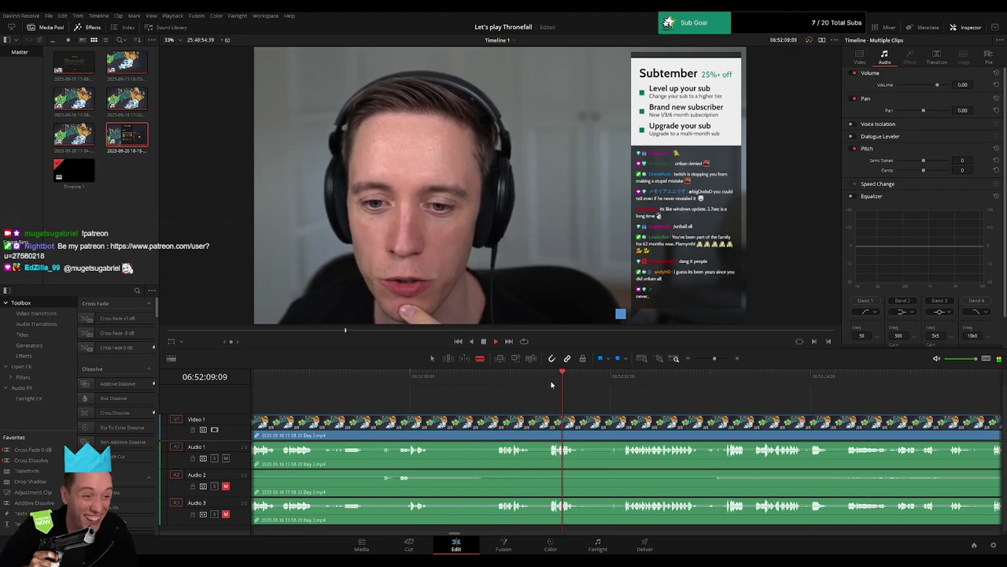
left_click_drag(715, 359, 715, 359)
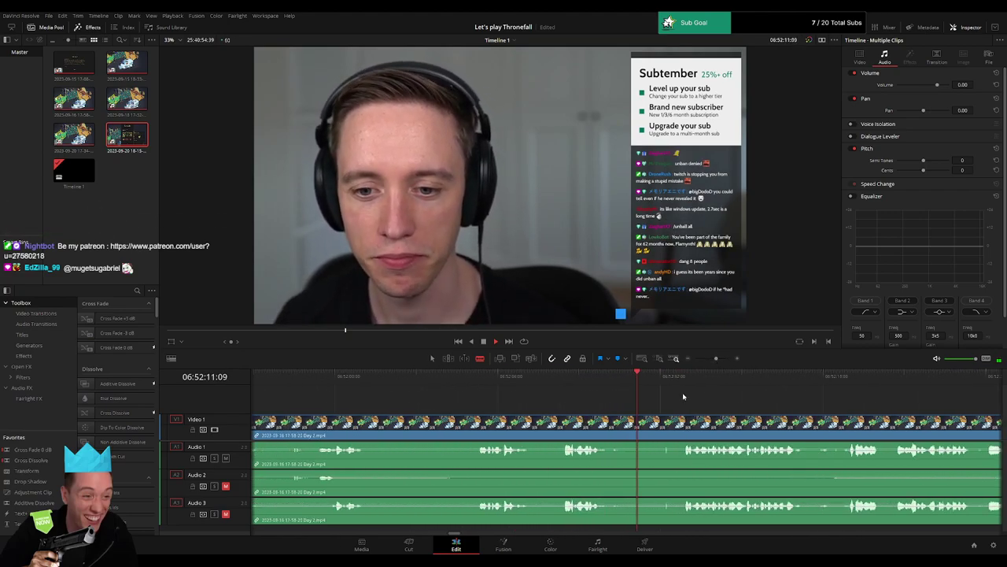
scroll(728, 411, "right", 3)
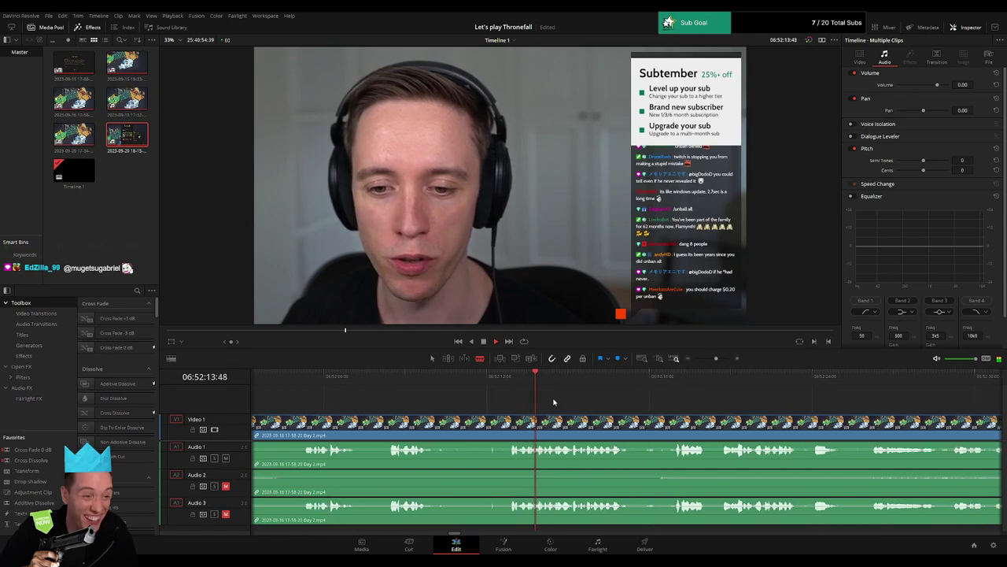
left_click(509, 383)
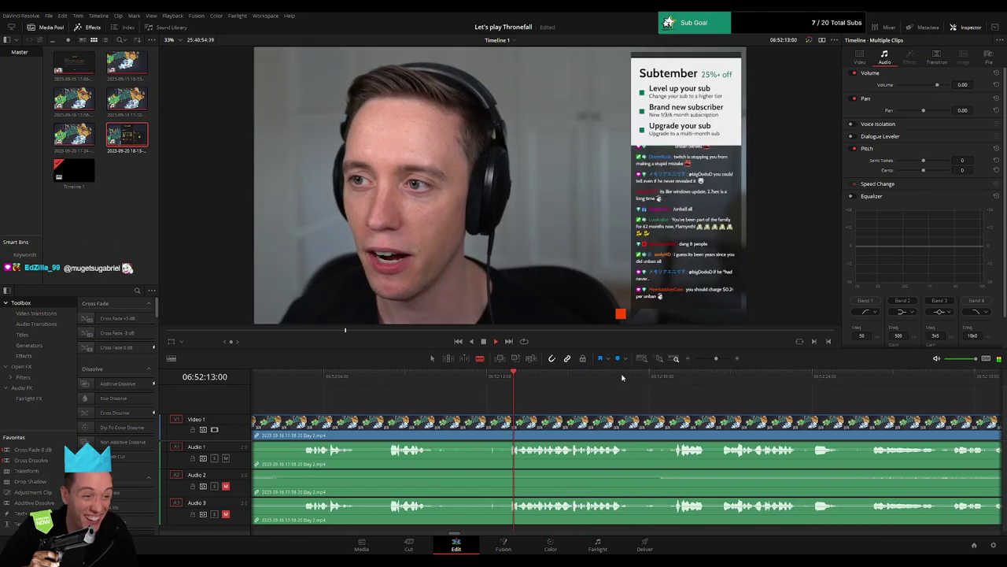
left_click(675, 383)
scroll(661, 401, "right", 1)
scroll(551, 393, "right", 3)
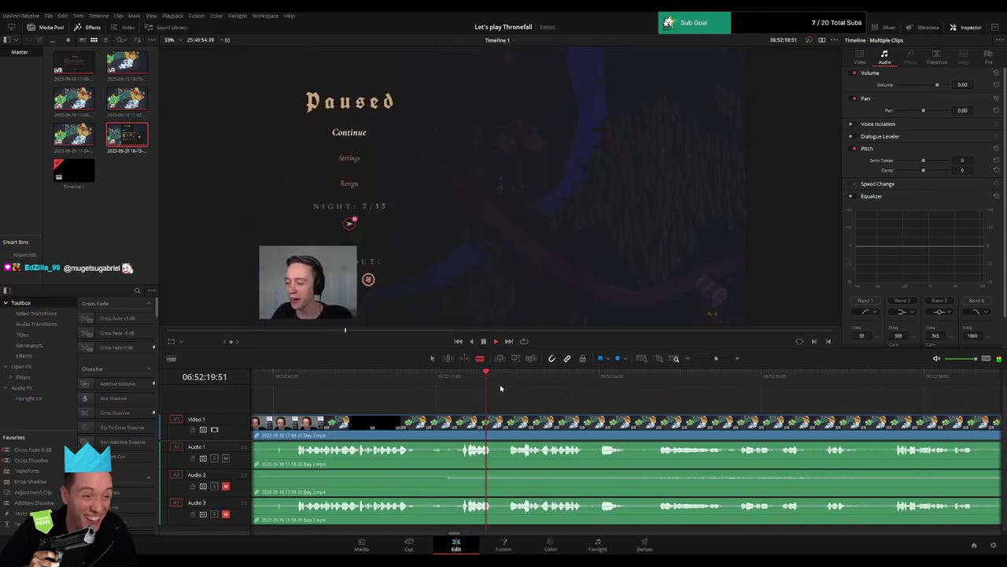
left_click(376, 384)
left_click(514, 383)
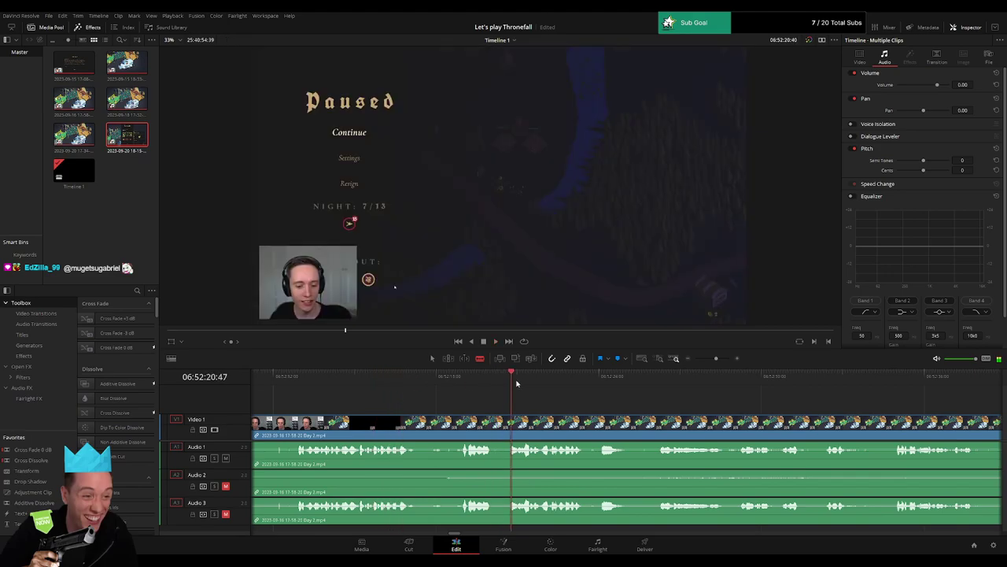
left_click(598, 383)
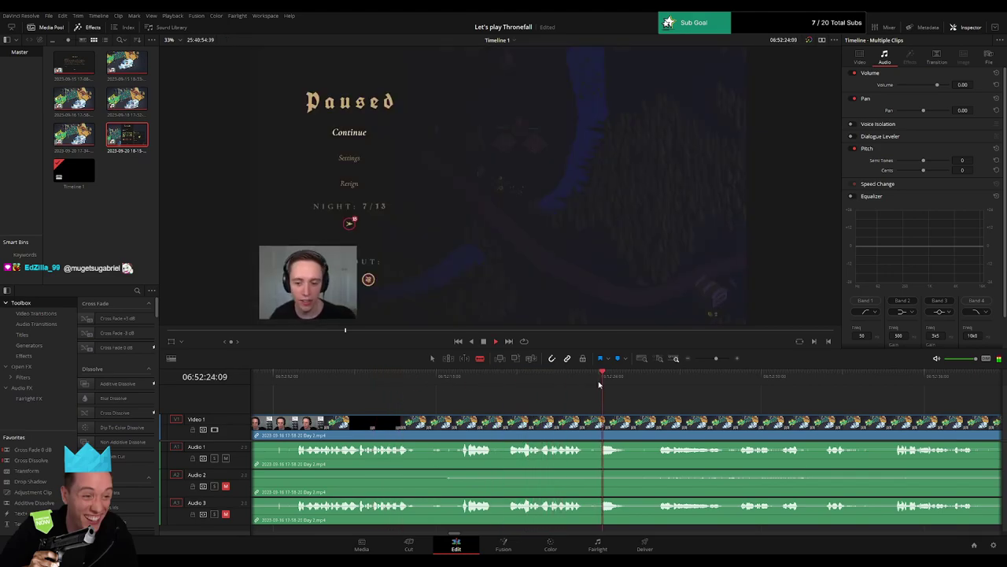
scroll(420, 405, "up", 2)
left_click(488, 383)
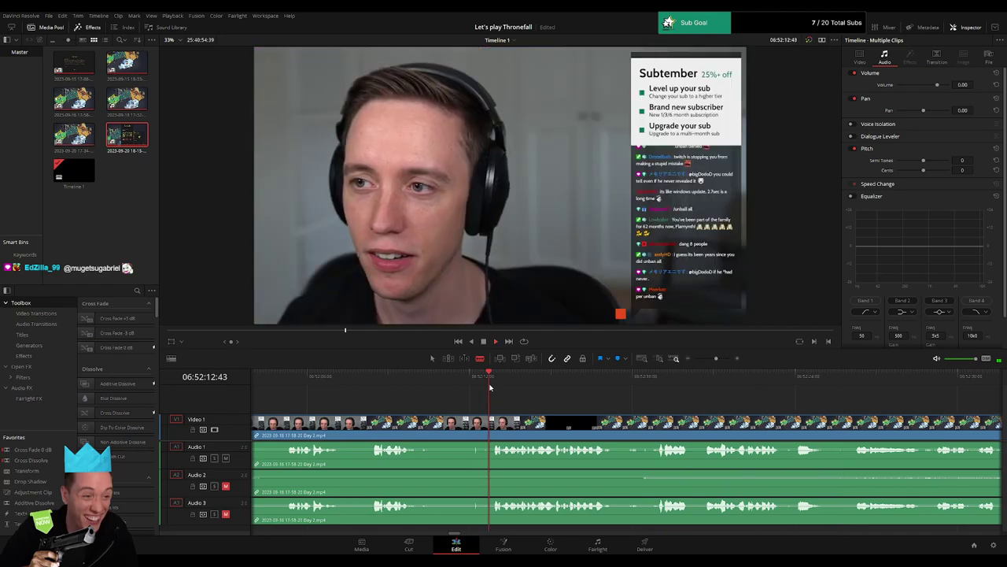
key("space")
left_click_drag(716, 358, 728, 359)
scroll(642, 383, "up", 1)
left_click(649, 384)
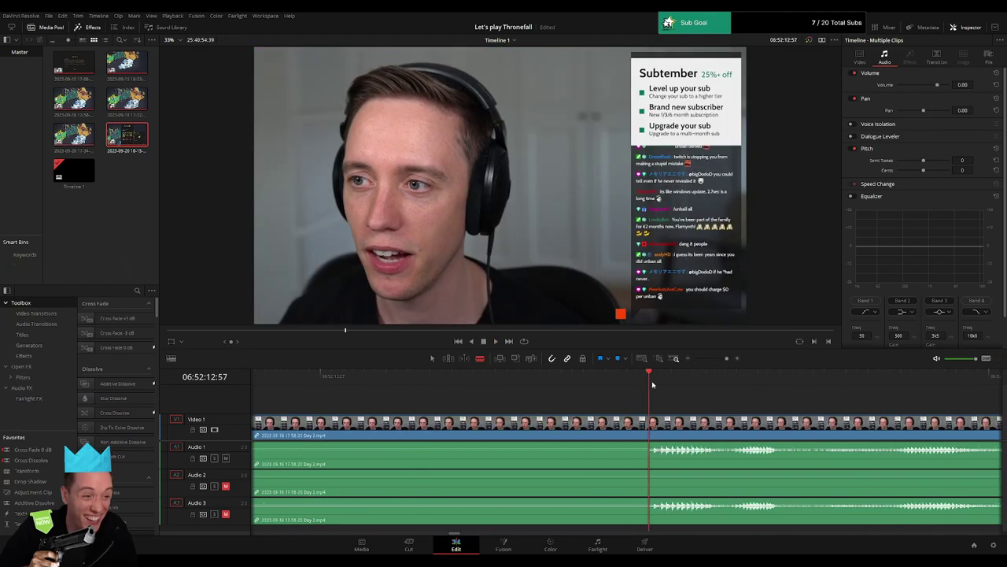
left_click(615, 384)
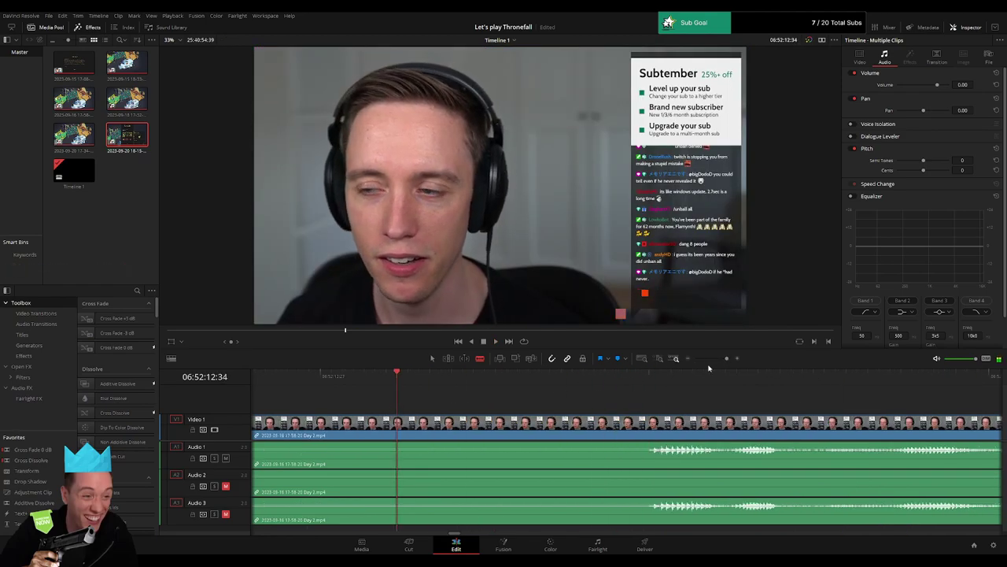
left_click_drag(727, 358, 716, 360)
scroll(627, 381, "up", 1)
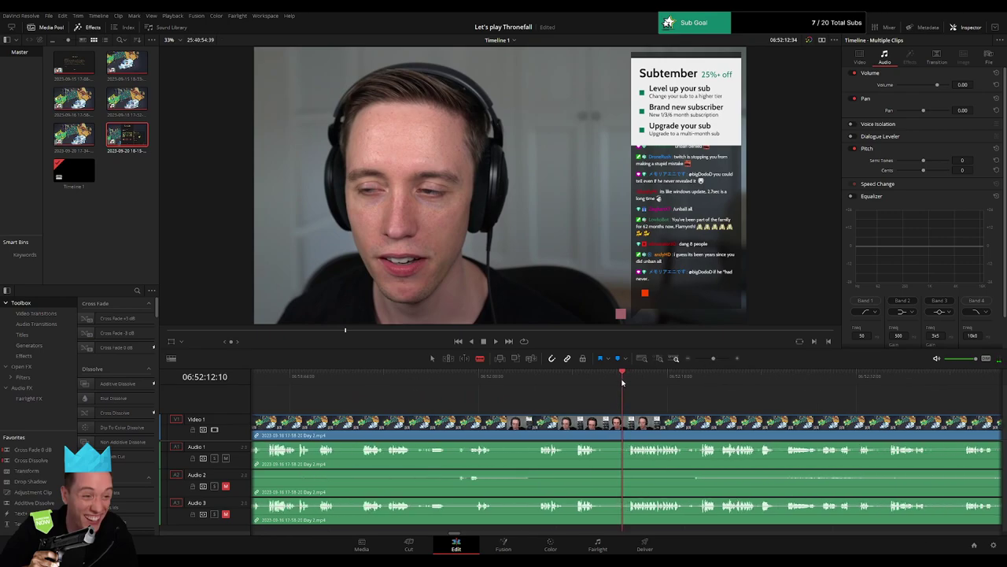
left_click_drag(622, 383, 620, 382)
scroll(676, 382, "up", 1)
scroll(669, 384, "up", 1)
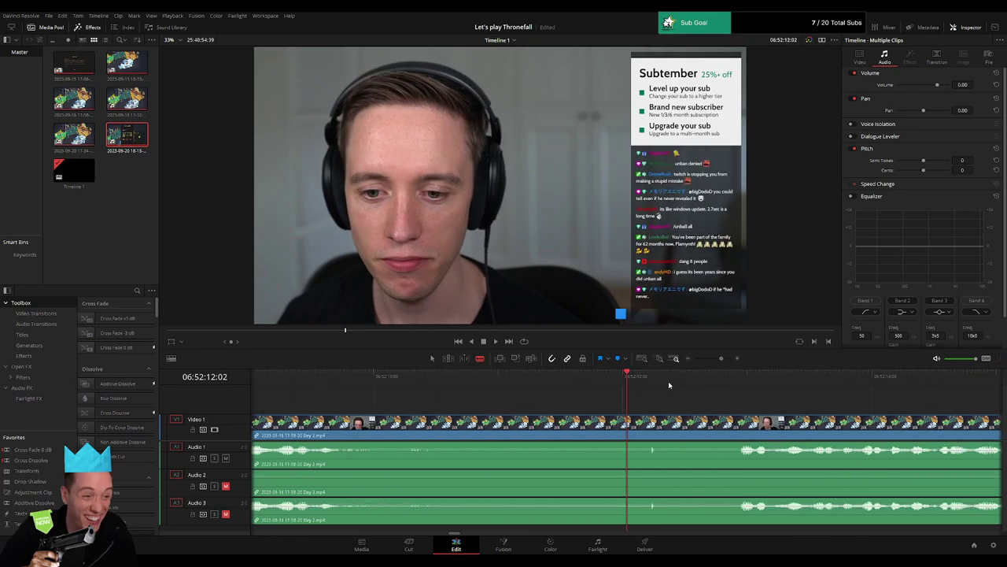
- Blade Day 2 at 06:52:12 and fade Audio 1 and 2 out before and in after the cut
left_click(628, 425)
key("a")
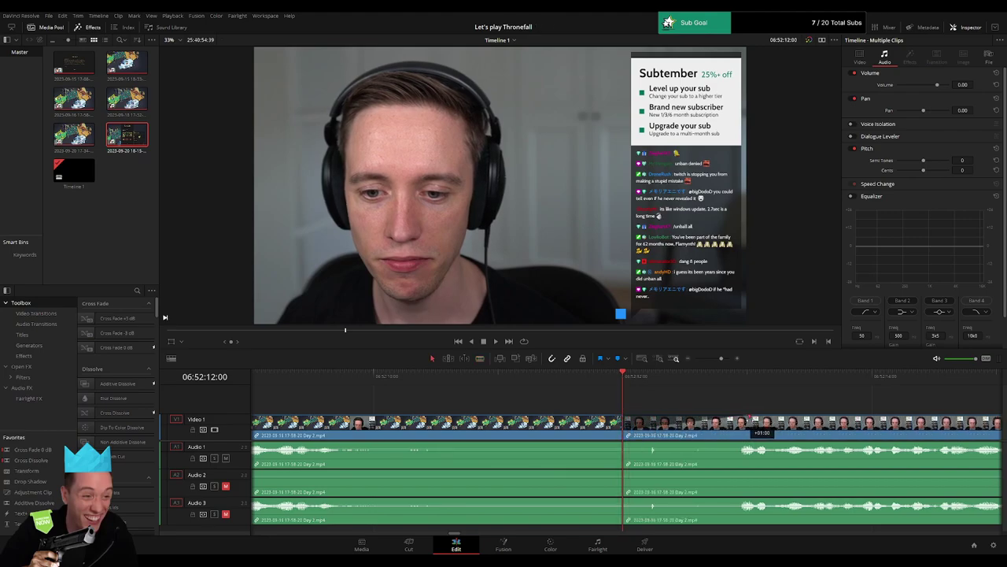
left_click_drag(752, 423, 621, 419)
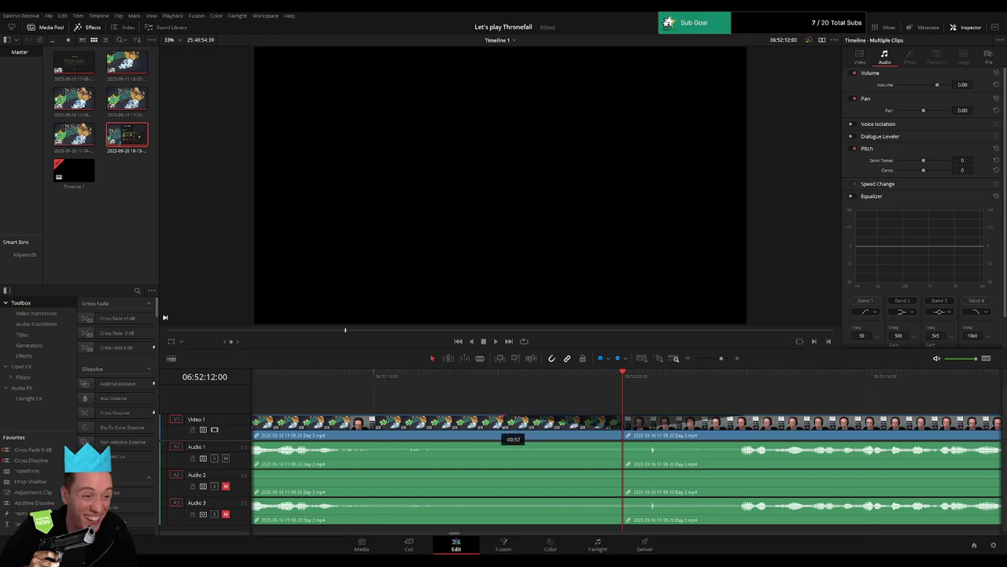
left_click_drag(621, 443, 479, 445)
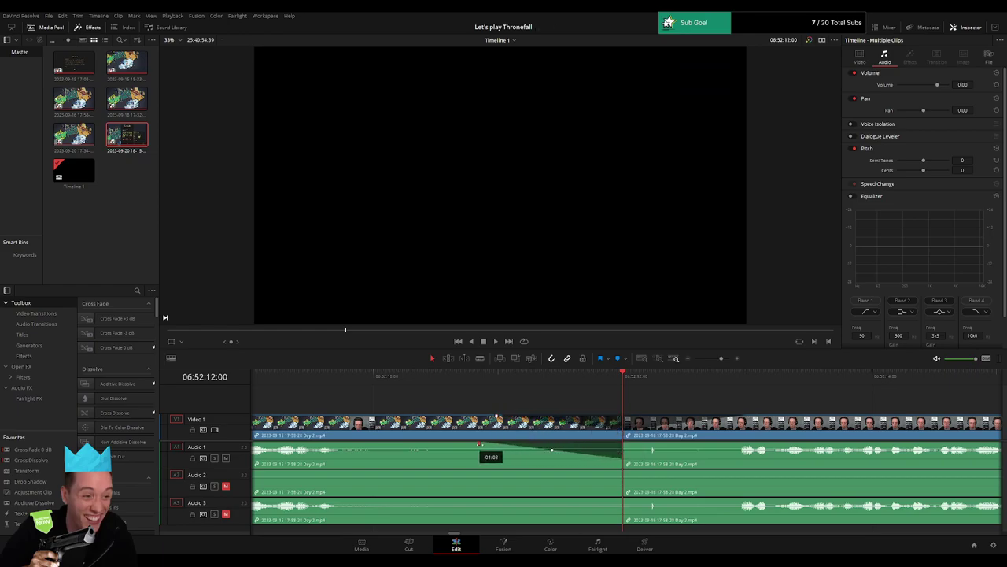
left_click_drag(626, 443, 697, 446)
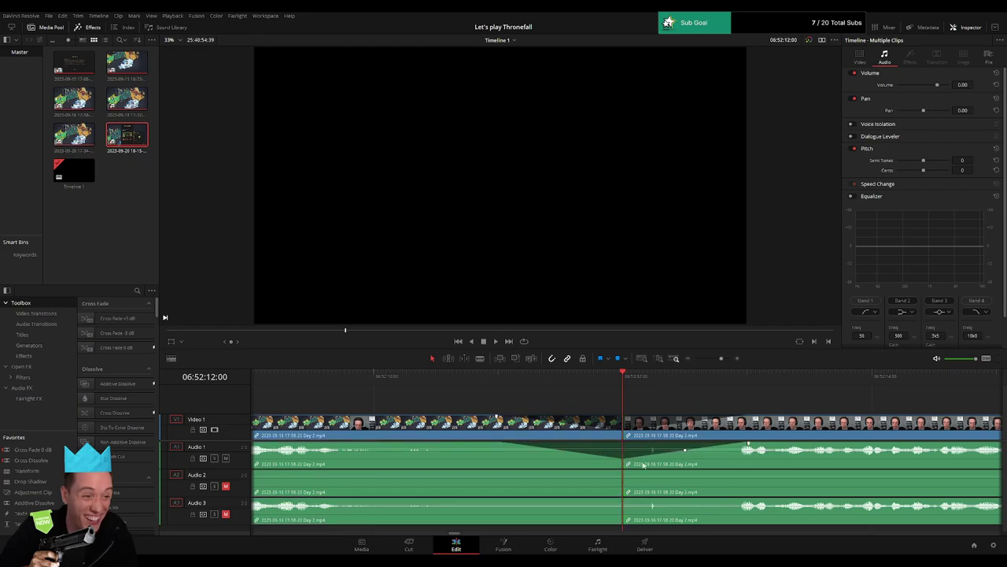
left_click_drag(622, 469, 516, 473)
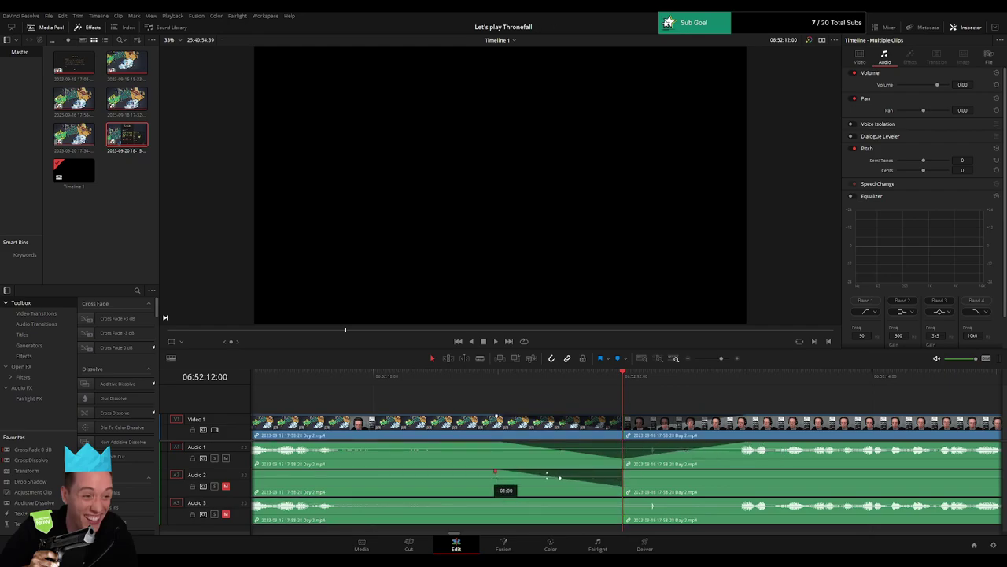
left_click_drag(624, 470, 763, 472)
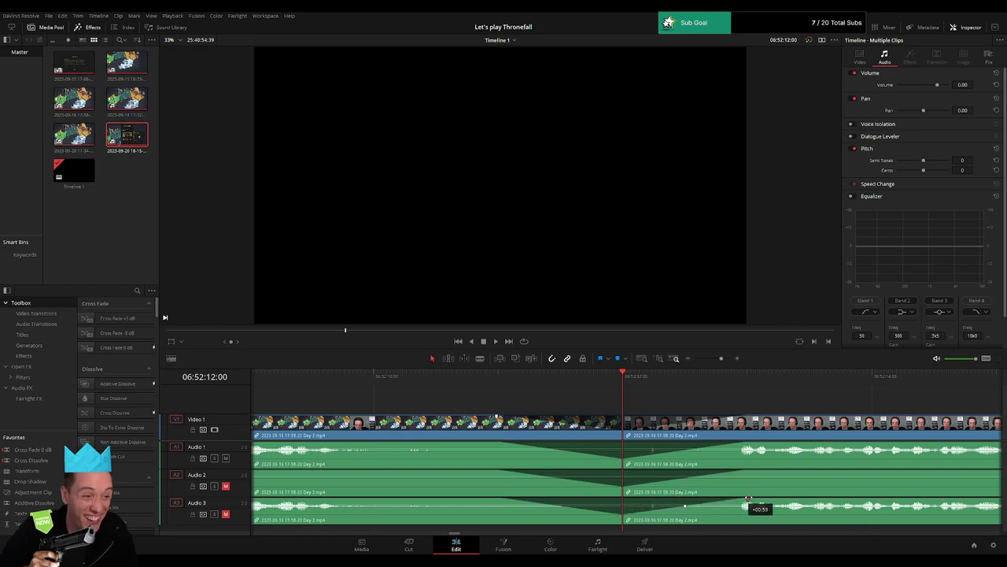
- Slide the post-06:52:12 Day 2 clips on all tracks to start at 08:00:00:00
scroll(596, 406, "down", 2)
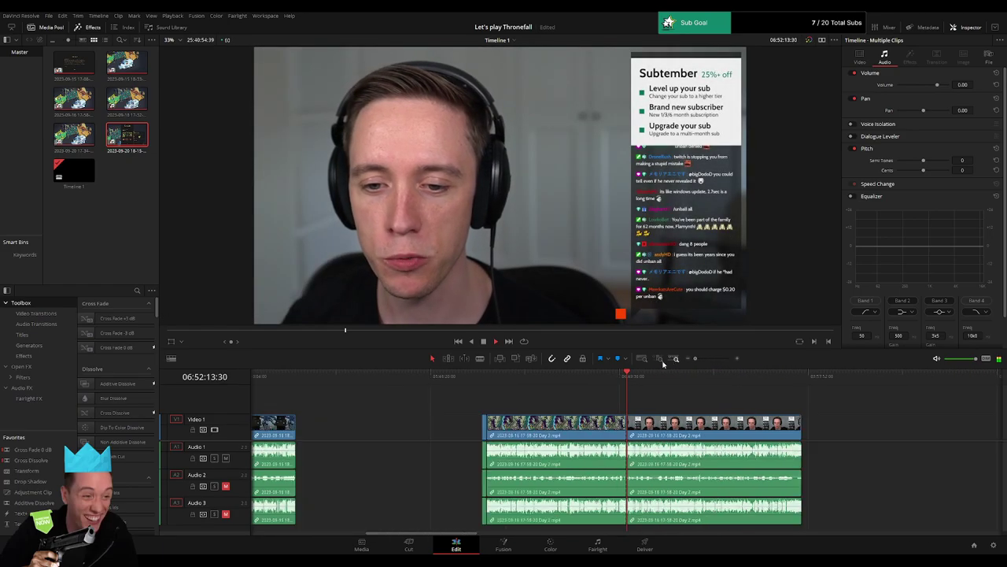
scroll(596, 406, "down", 2)
scroll(369, 413, "right", 2)
left_click(303, 386)
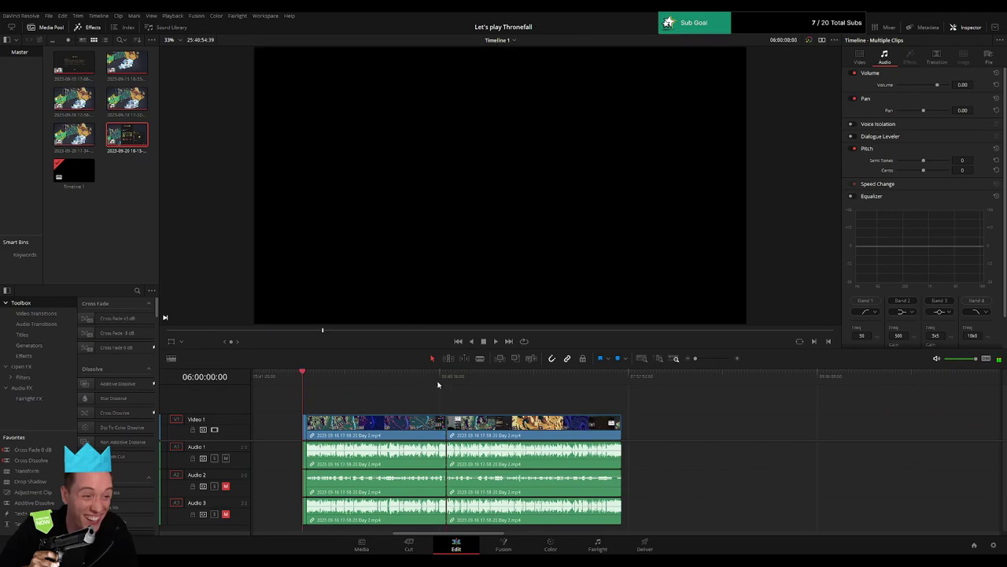
scroll(394, 441, "down", 2)
left_click_drag(369, 428, 717, 431)
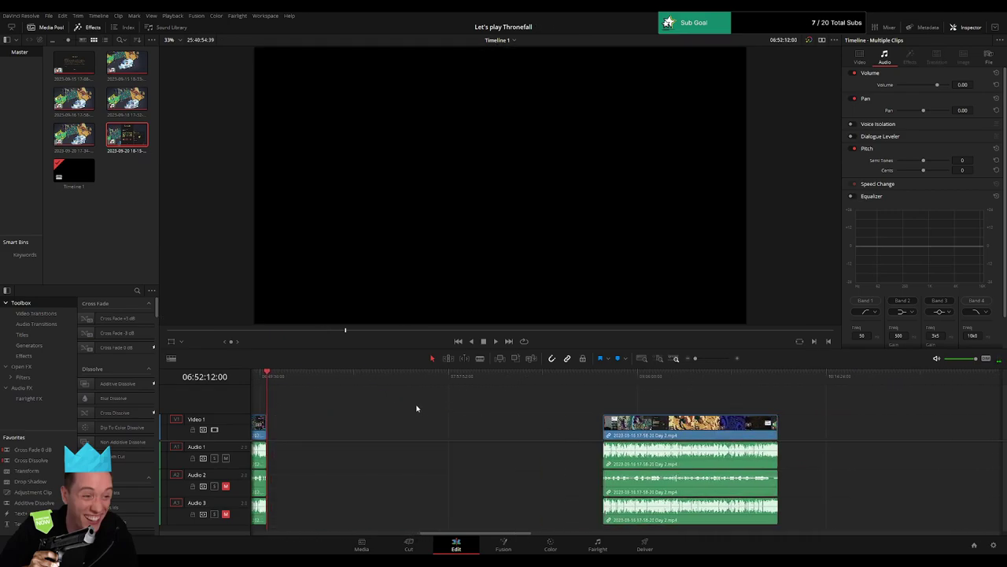
left_click(311, 393)
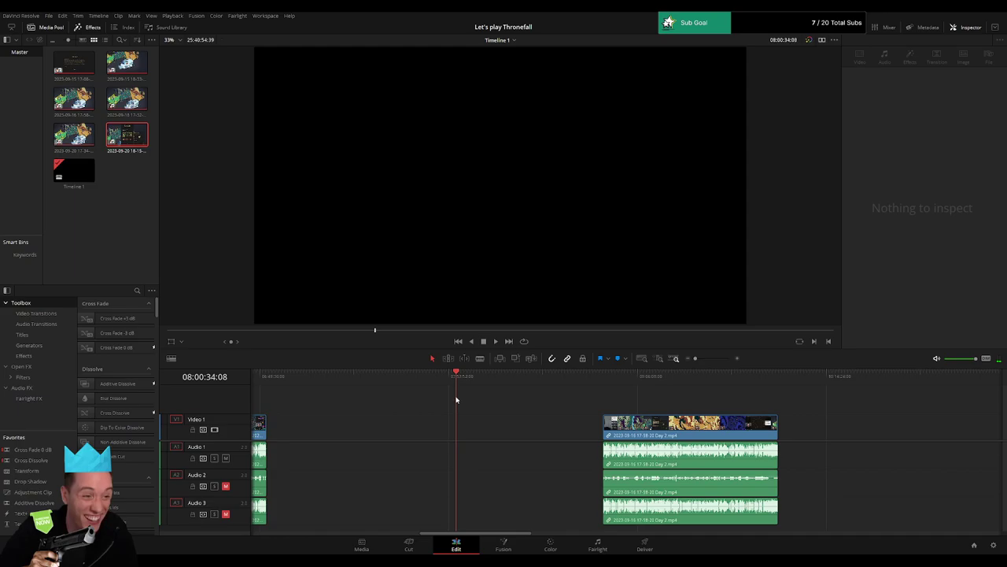
left_click_drag(678, 434, 529, 434)
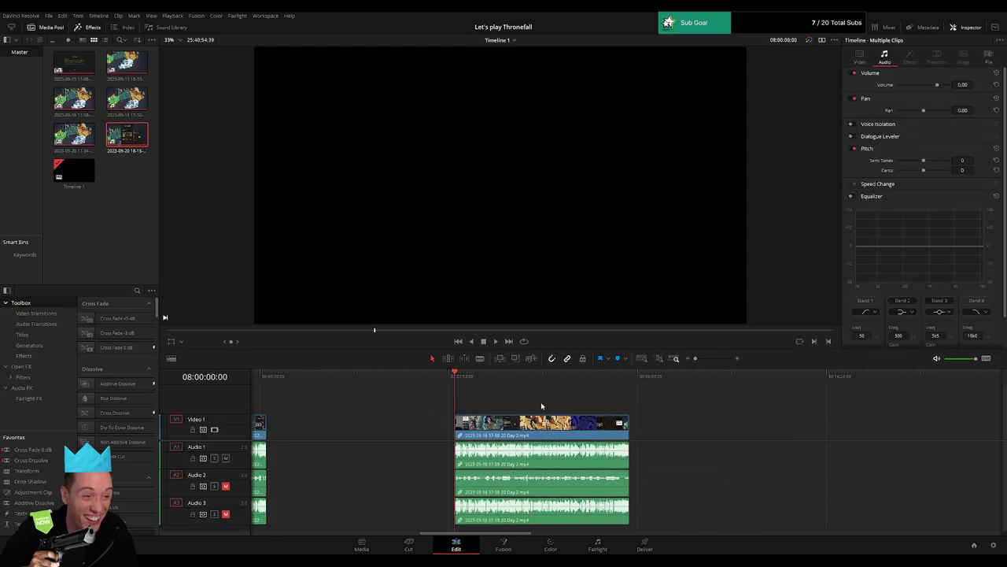
left_click(465, 384)
left_click_drag(465, 384, 546, 387)
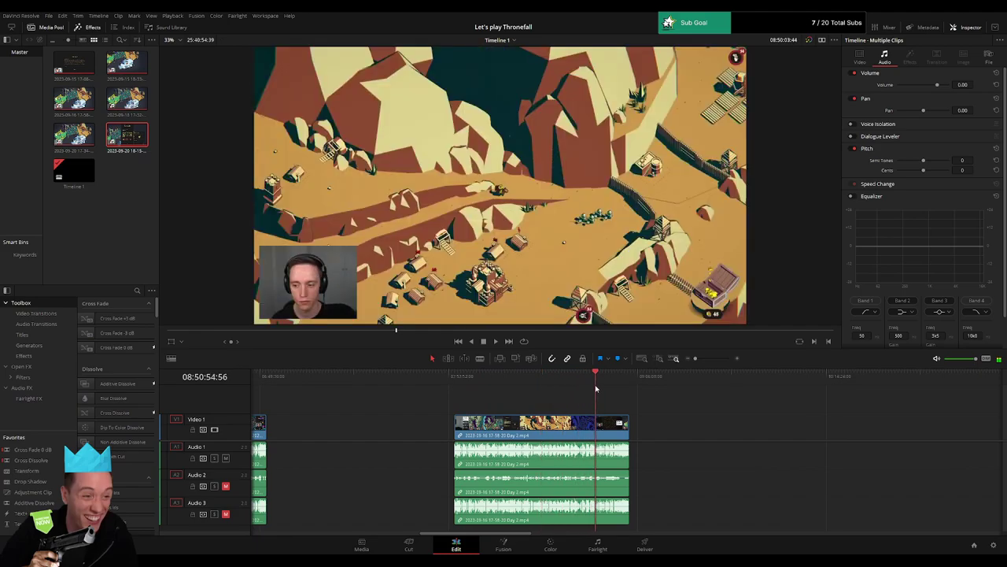
- Play and scrub the night-time footage around 08:52:01 to find the cut point
left_click_drag(546, 386, 596, 385)
key("space")
left_click_drag(695, 358, 712, 358)
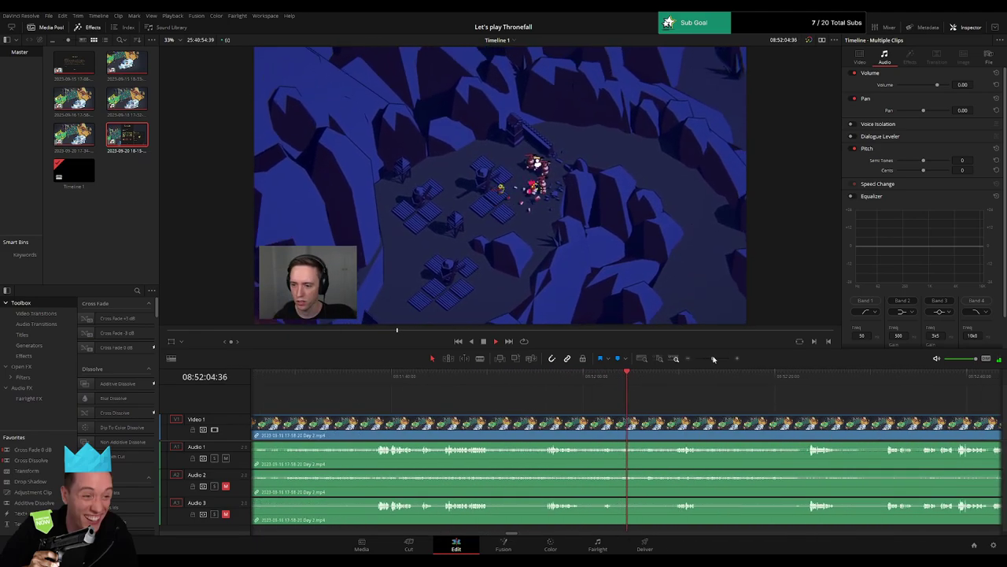
left_click(675, 380)
scroll(519, 404, "right", 5)
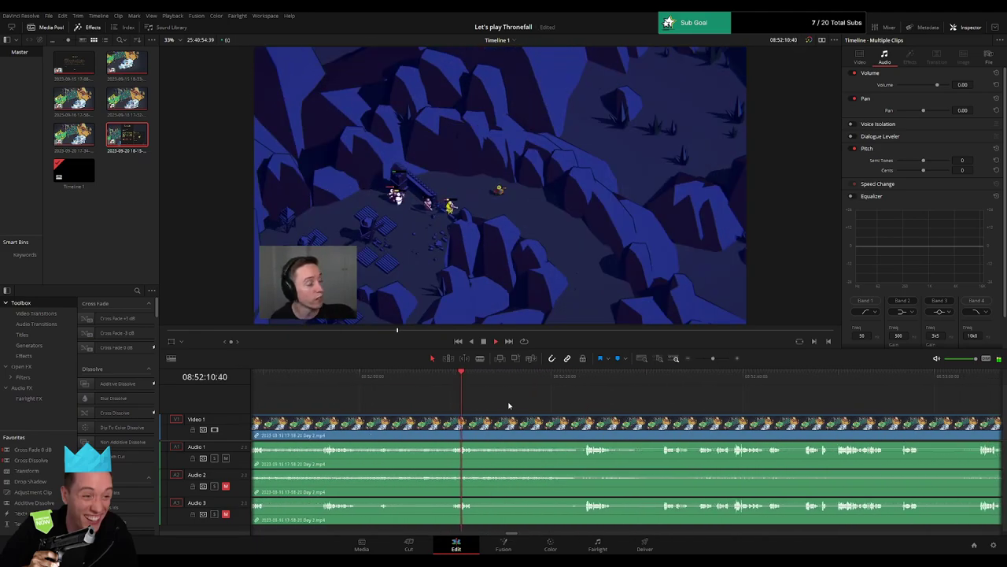
left_click(394, 390)
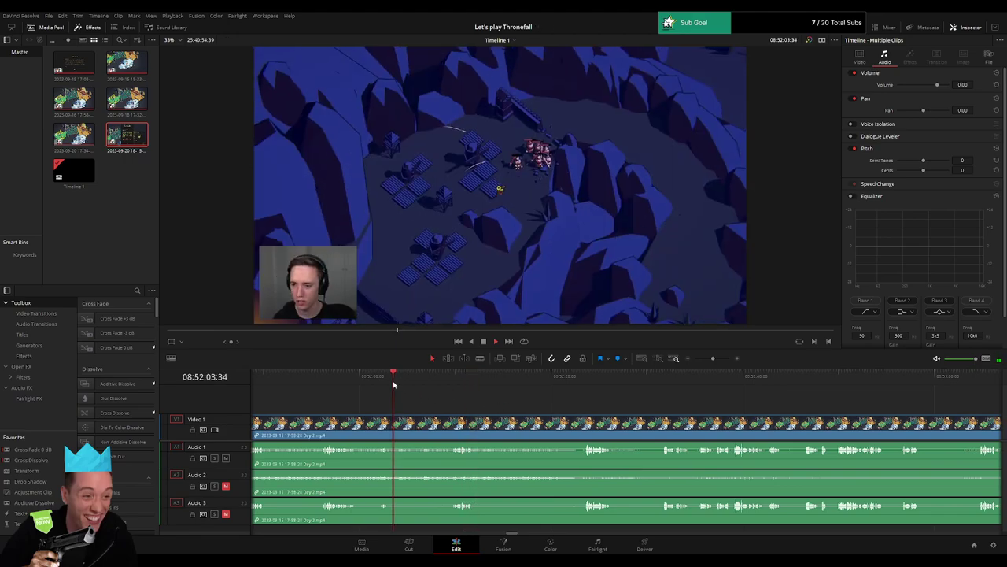
scroll(386, 400, "left", 2)
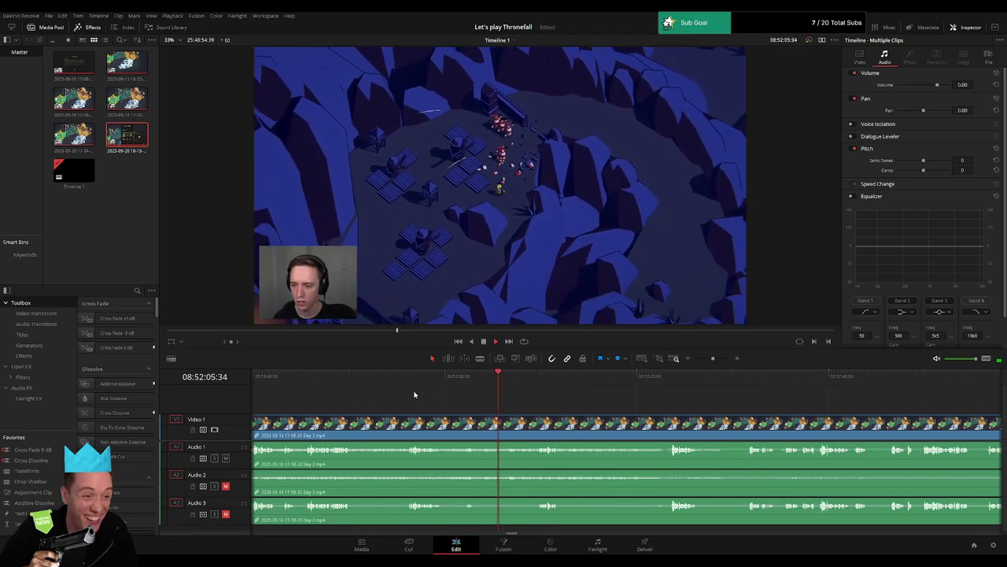
left_click(408, 386)
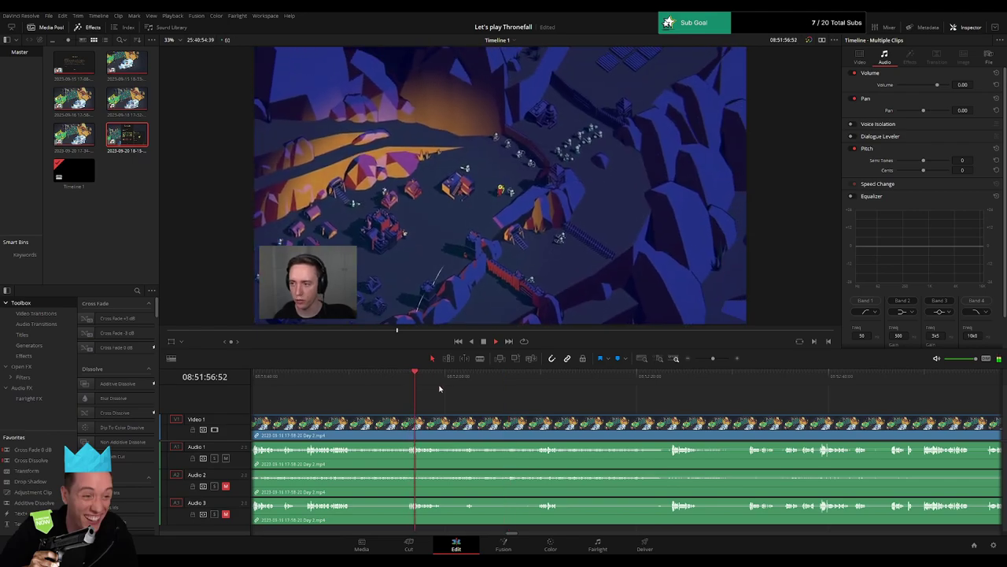
left_click(463, 384)
left_click_drag(712, 359, 717, 356)
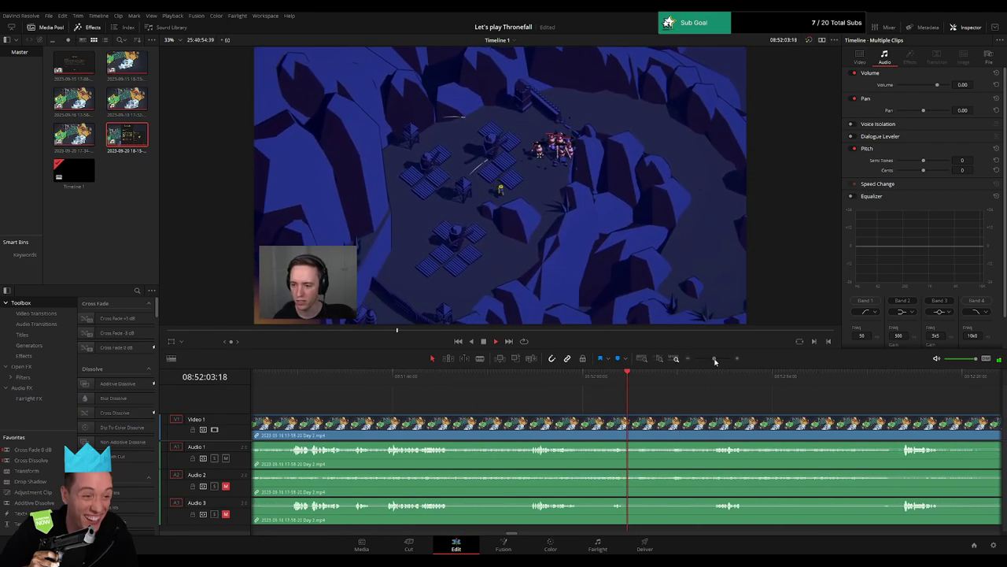
left_click(466, 386)
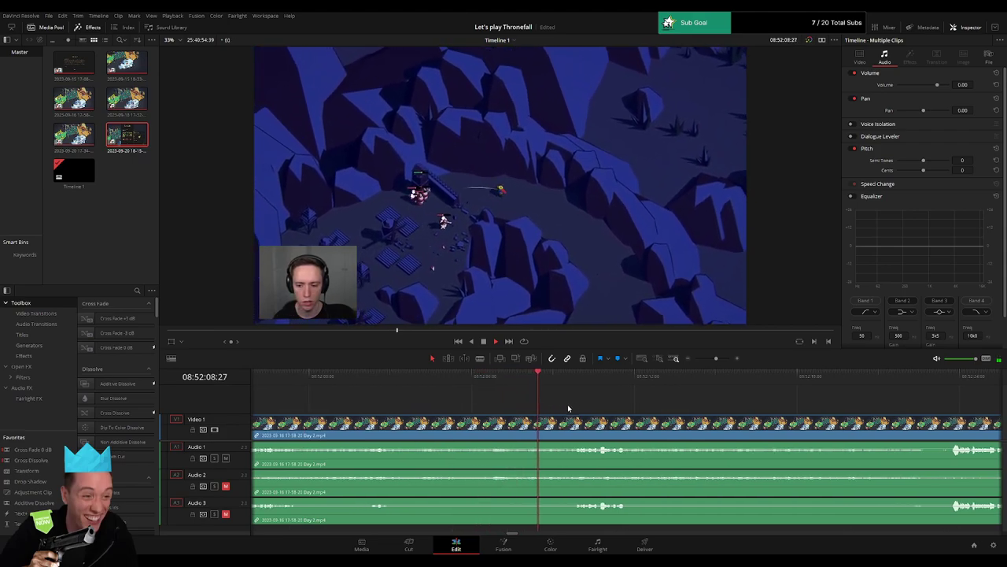
left_click_drag(715, 359, 712, 362)
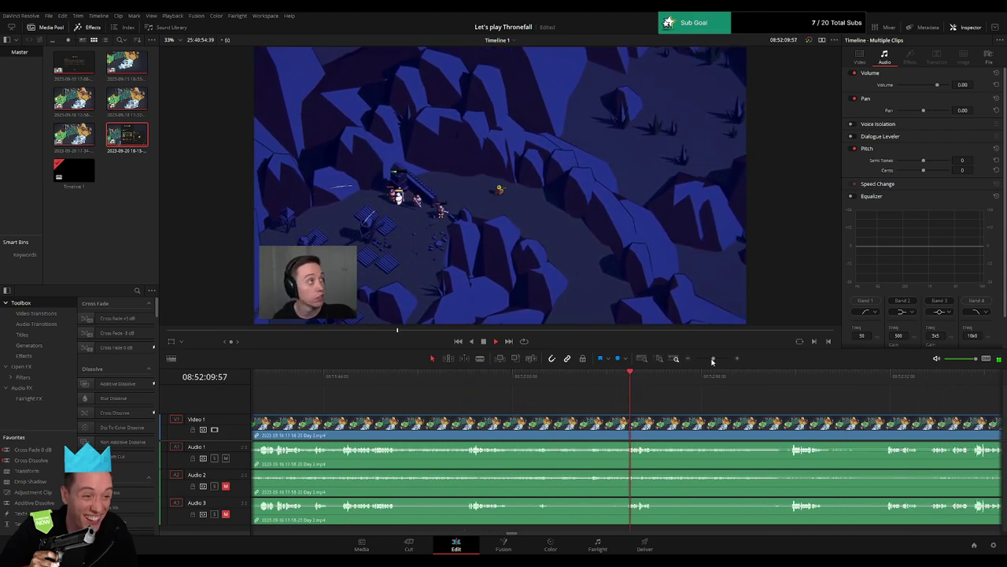
- Stop at 08:52:09:00 and split all tracks there with Ctrl+B
key("space")
key("ctrl+equal")
left_click(644, 383)
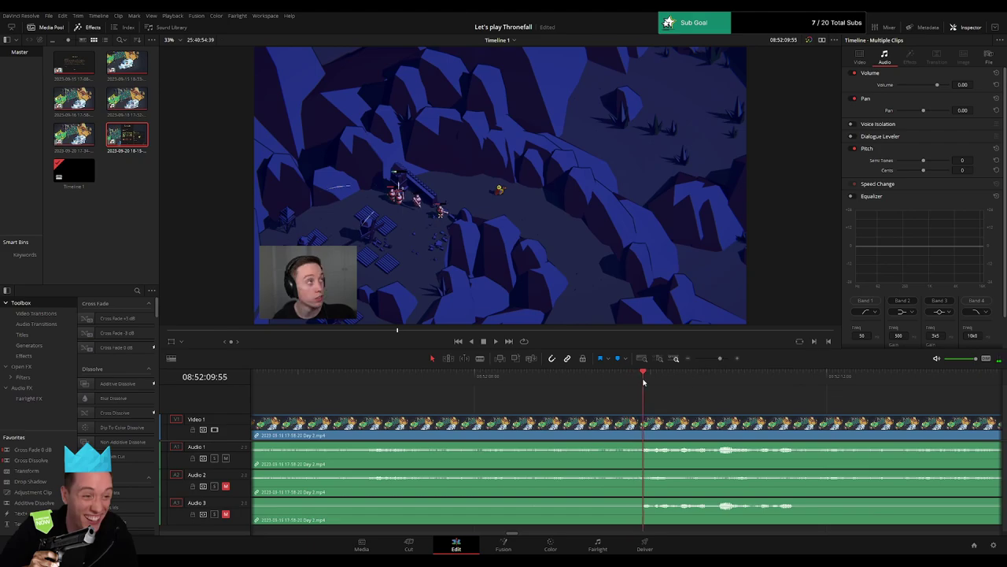
left_click_drag(643, 383, 563, 384)
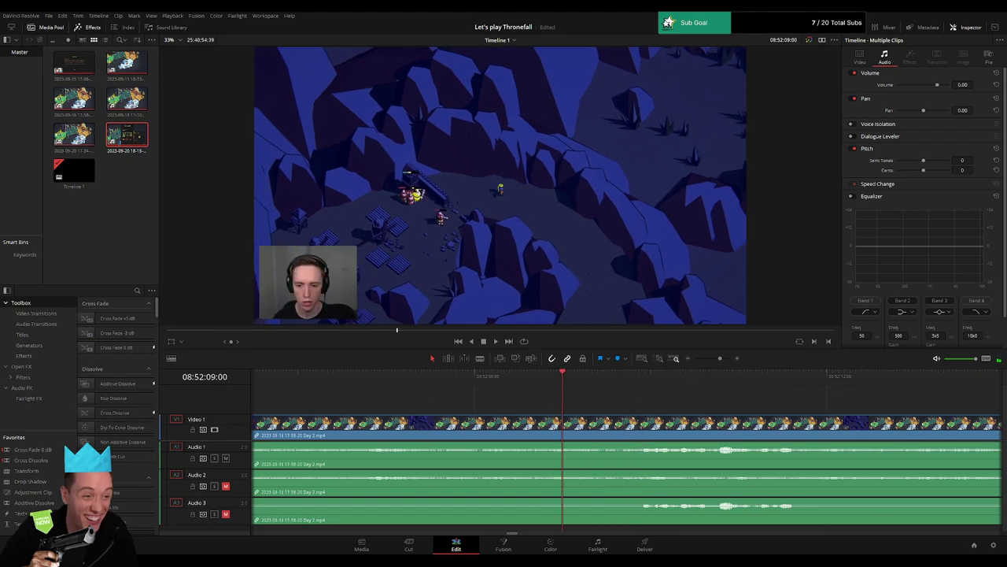
key("ctrl+b")
mouse_move(576, 427)
left_mouse_down()
mouse_move(639, 418)
mouse_move(595, 425)
left_mouse_up()
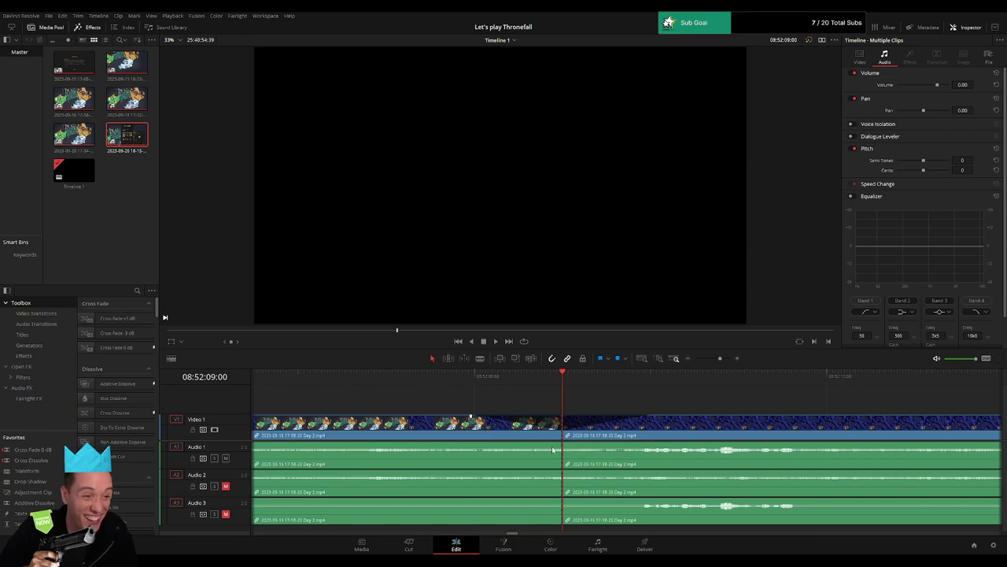
- Lengthen the Audio 1 and Audio 3 fade-outs before the 08:52:09 cut
left_click_drag(549, 443, 466, 443)
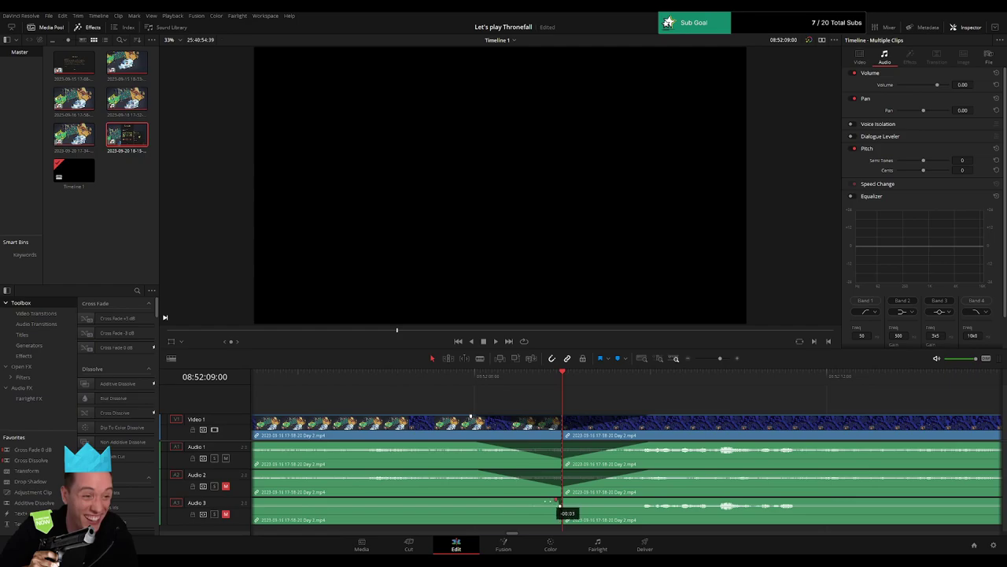
left_click_drag(558, 502, 476, 500)
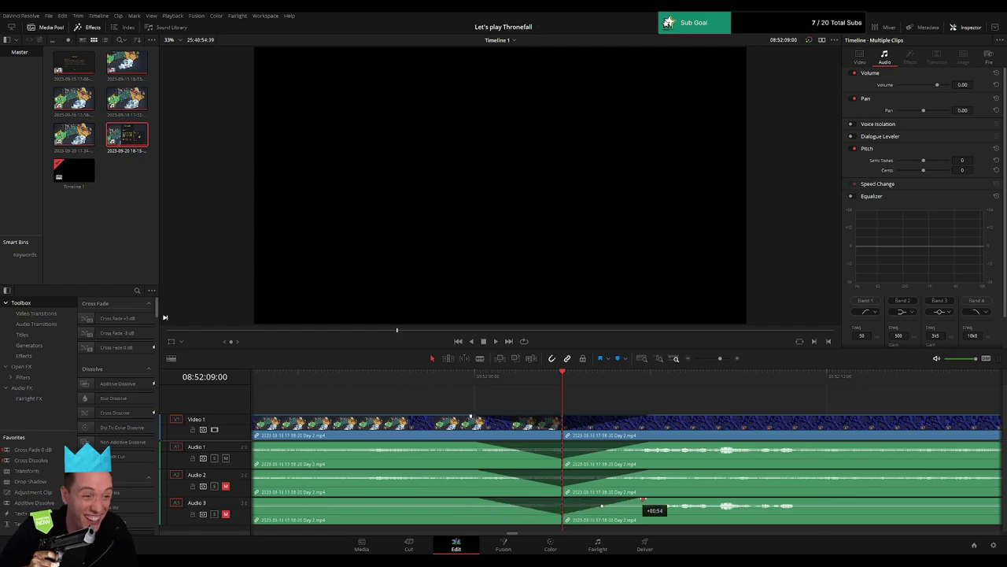
left_click_drag(723, 364, 695, 364)
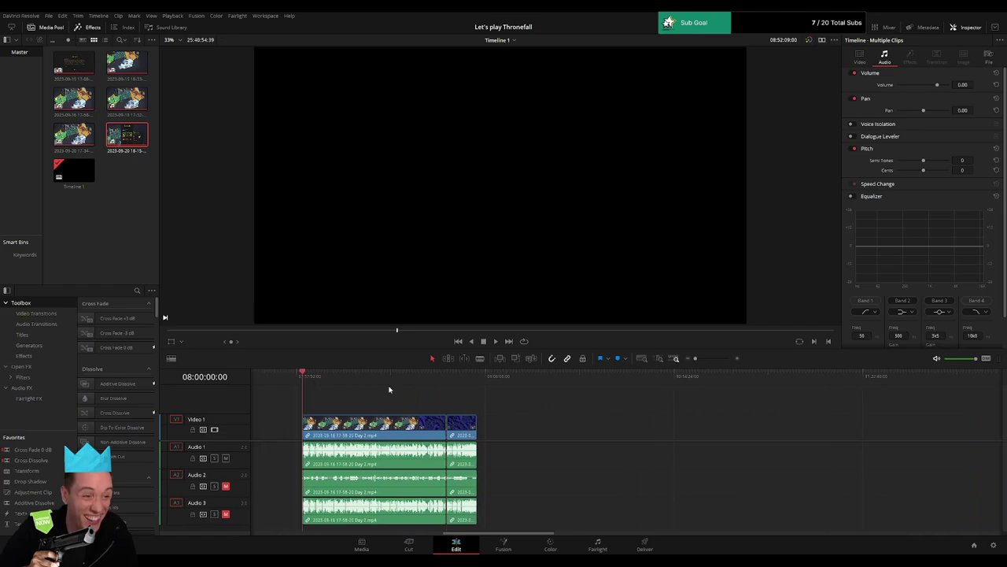
- Slide the short clip and the later Day 3 clip together at the playhead, then play the new join
key("shift+z")
left_click_drag(357, 426, 603, 426)
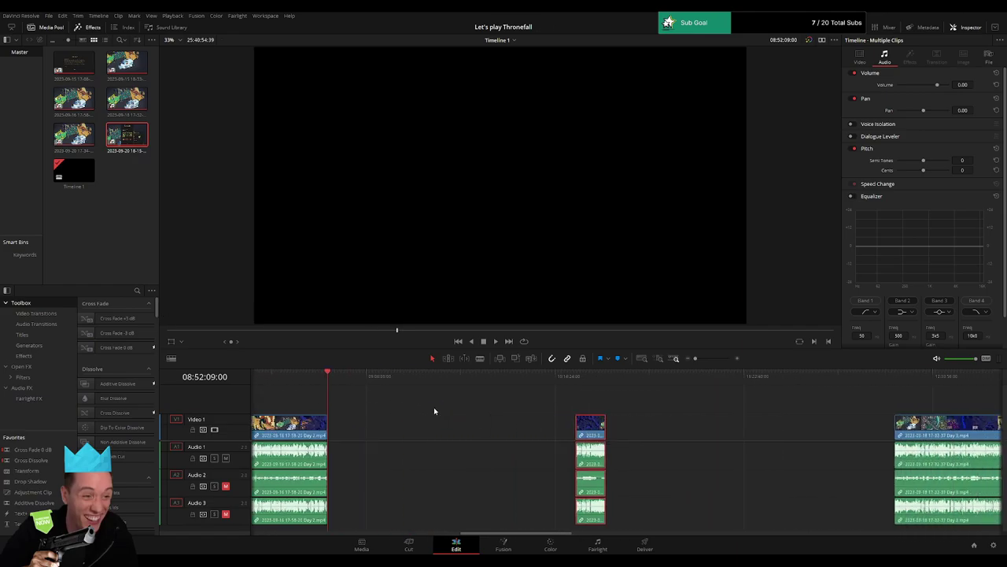
left_click(415, 407)
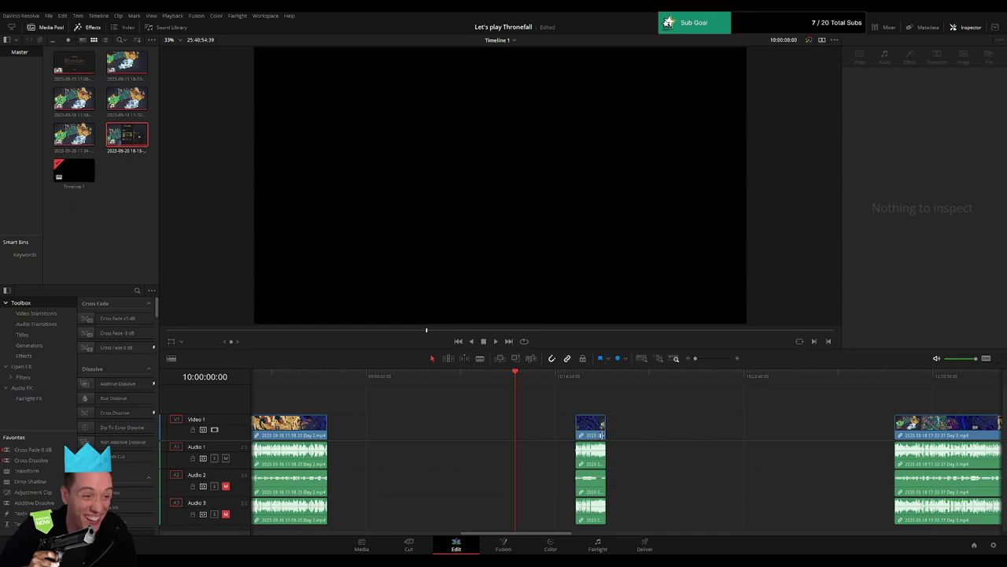
left_click_drag(601, 433, 541, 433)
left_click_drag(897, 433, 547, 433)
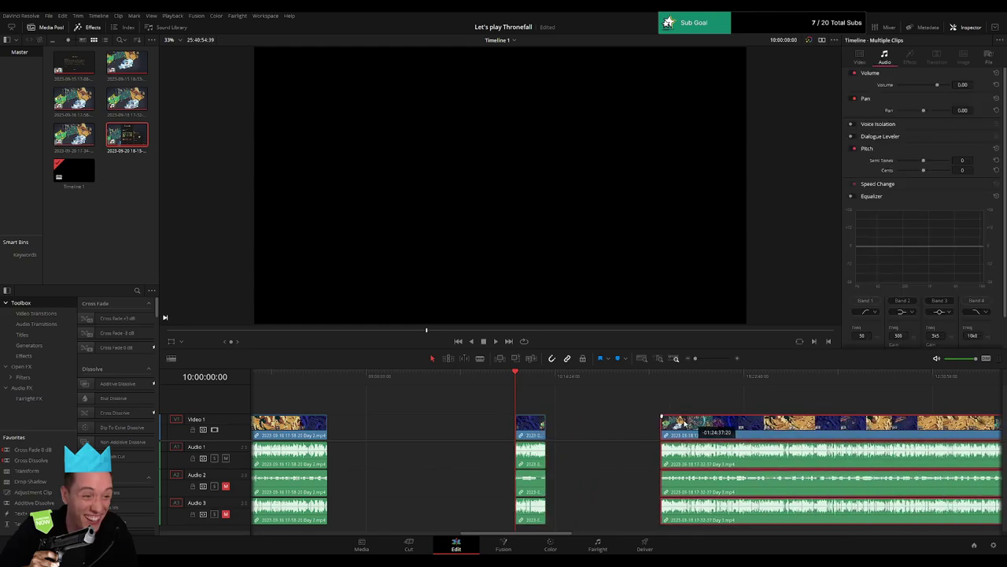
key("space")
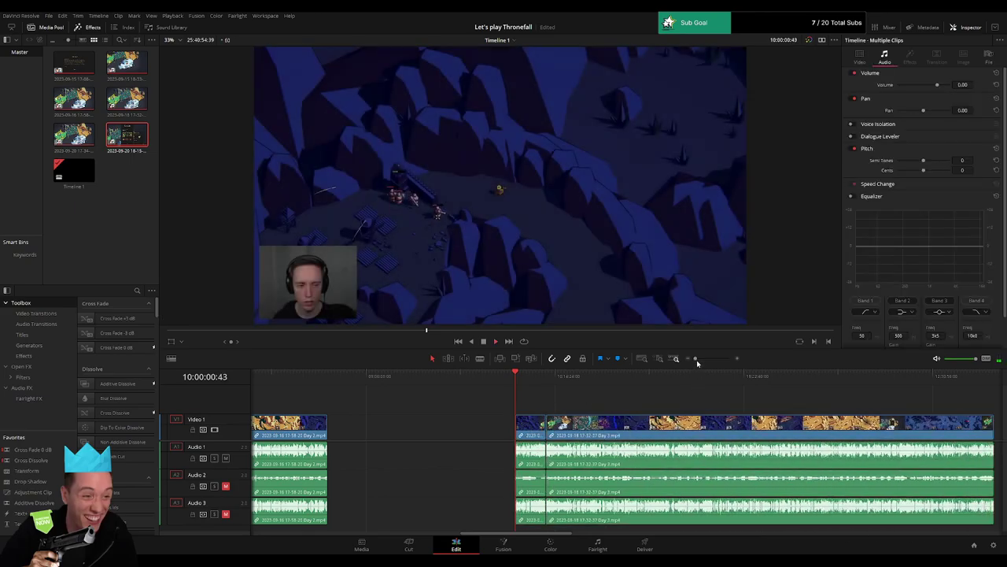
- Add the standard Ctrl+T transition at the Day 2/Day 3 cut near 10:11 and review it
left_click_drag(695, 358, 702, 358)
left_click_drag(403, 392, 639, 392)
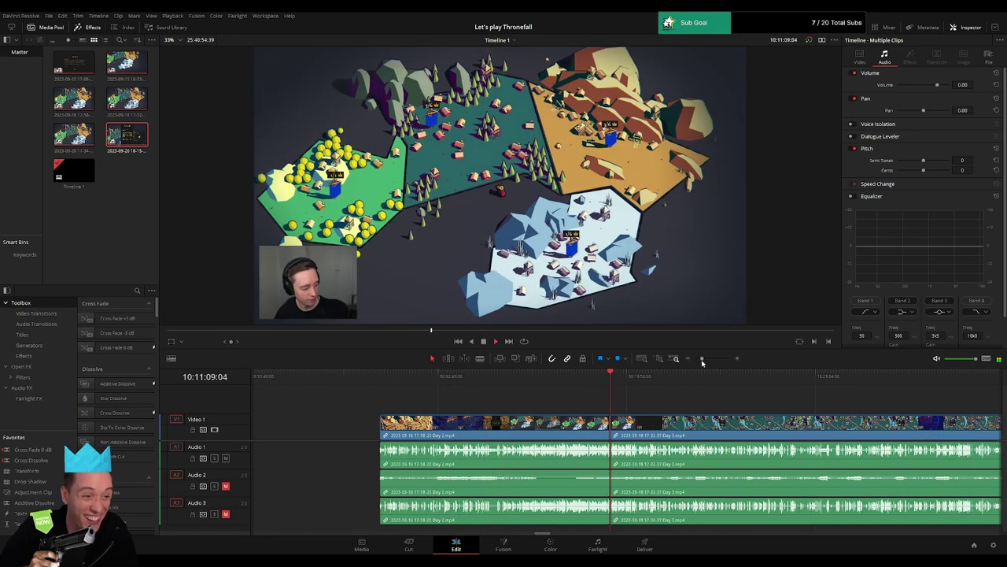
left_click_drag(702, 358, 717, 358)
left_click(506, 386)
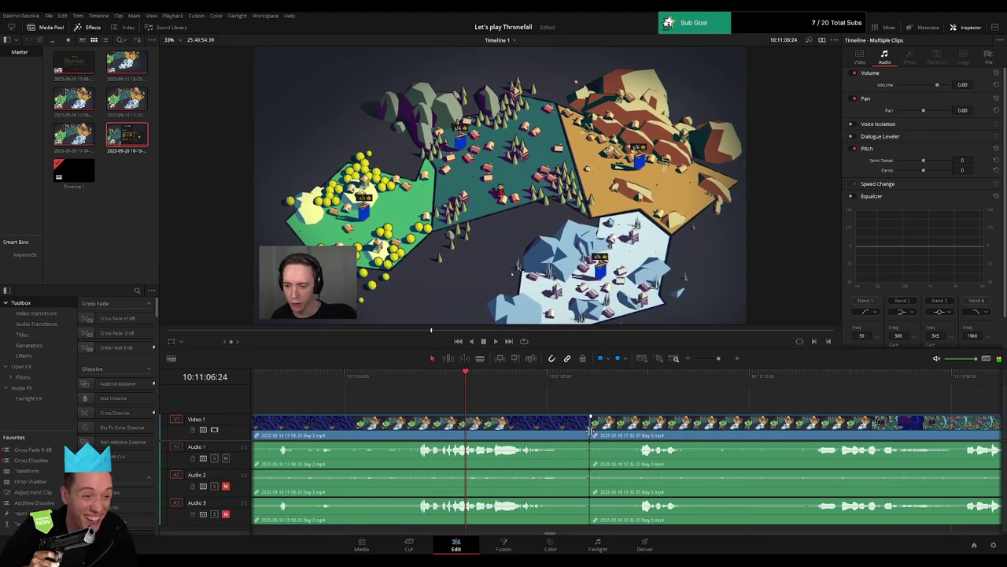
left_click(591, 431)
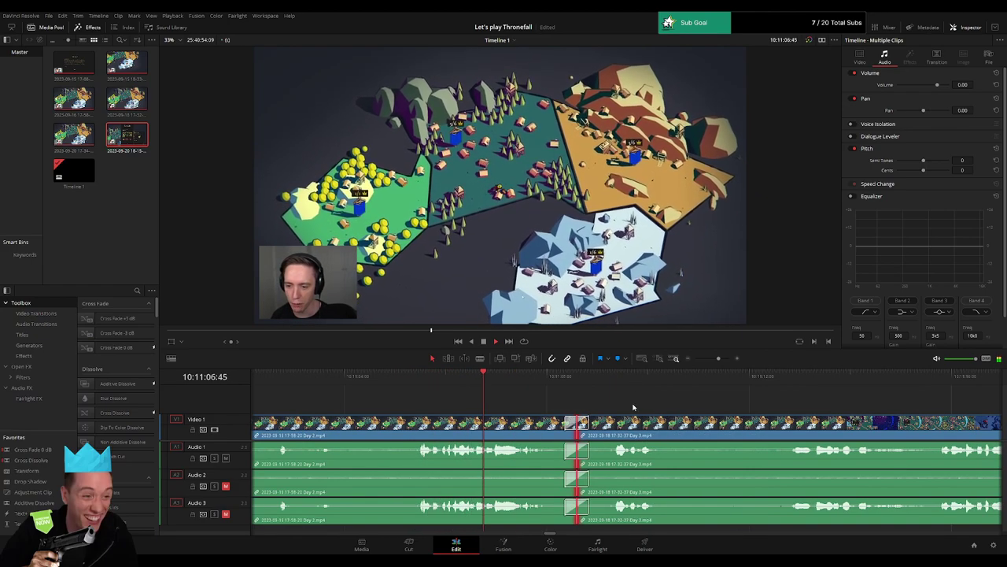
key("ctrl+t")
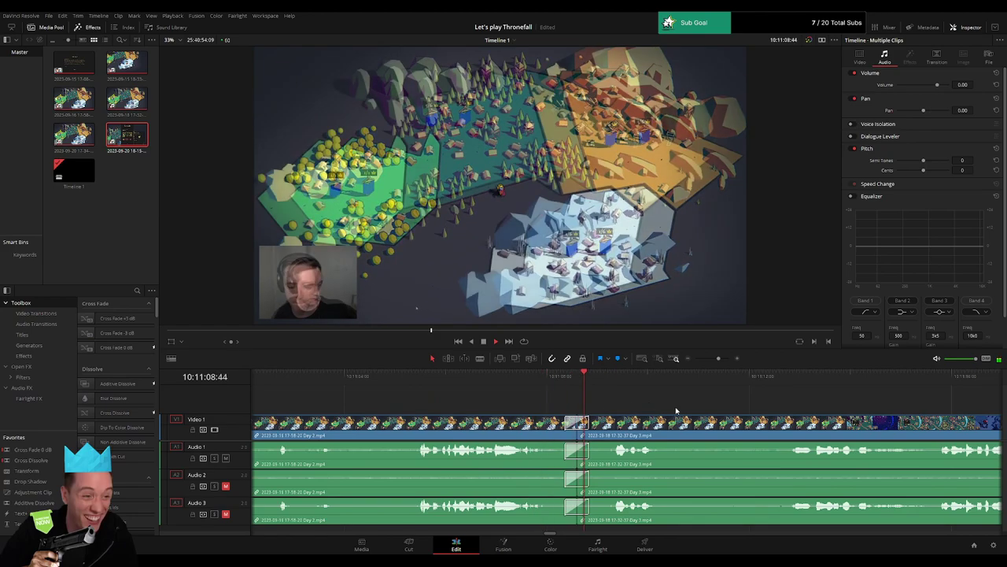
scroll(522, 402, "right", 3)
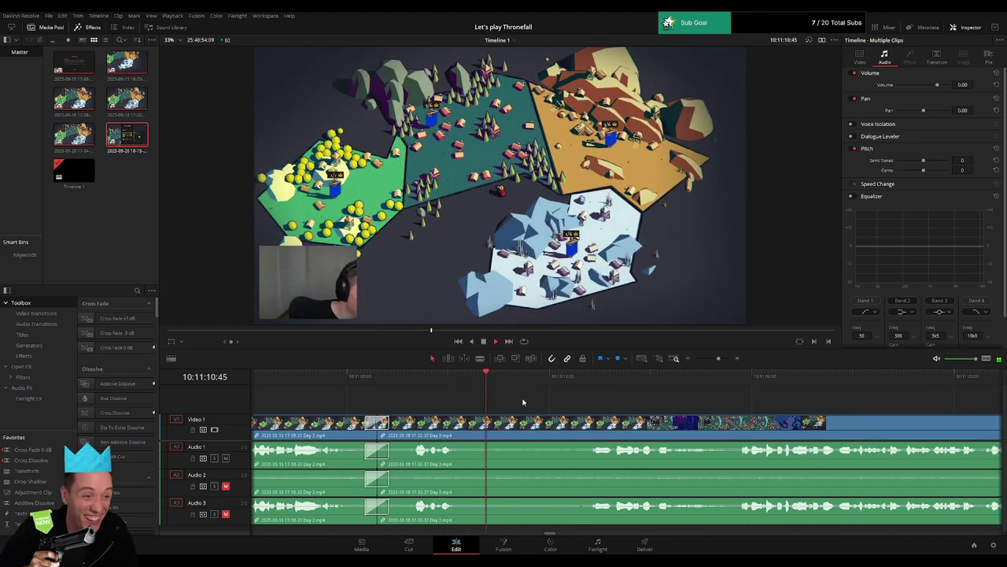
left_click(591, 385)
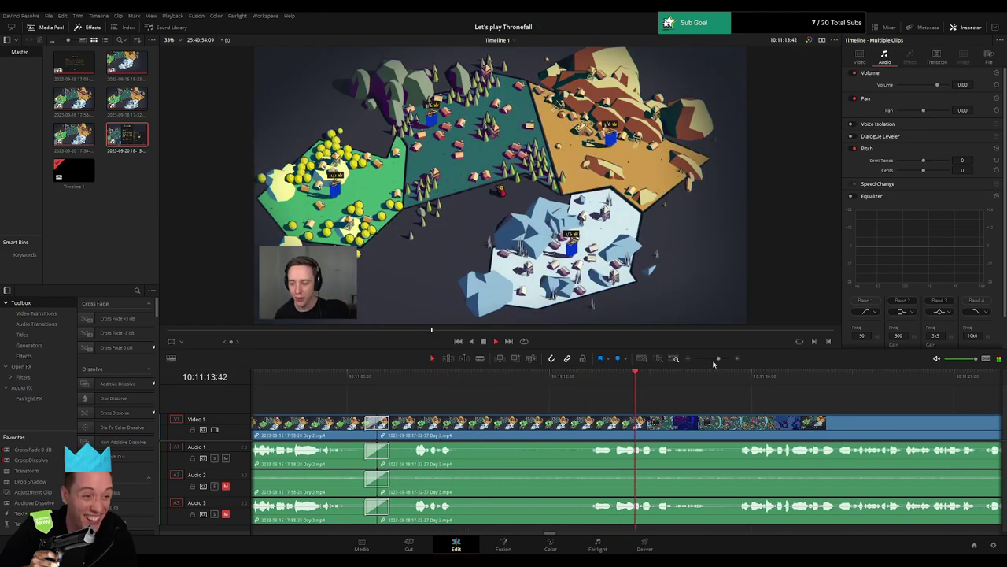
key("BackSpace")
left_click_drag(716, 359, 695, 359)
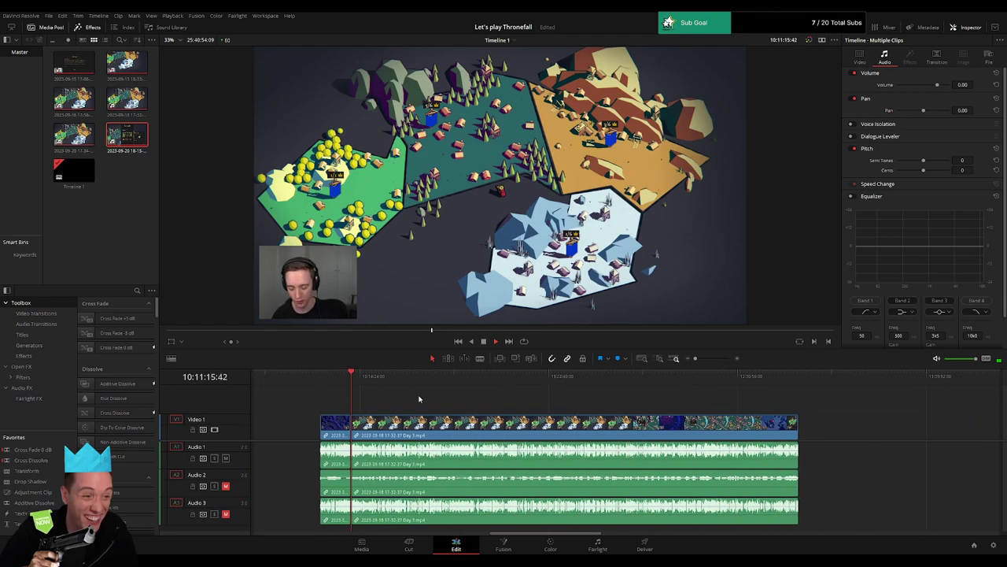
- Play and scrub through the Day 3 footage to locate the cut point around 10:52:17
left_click_drag(358, 381, 462, 387)
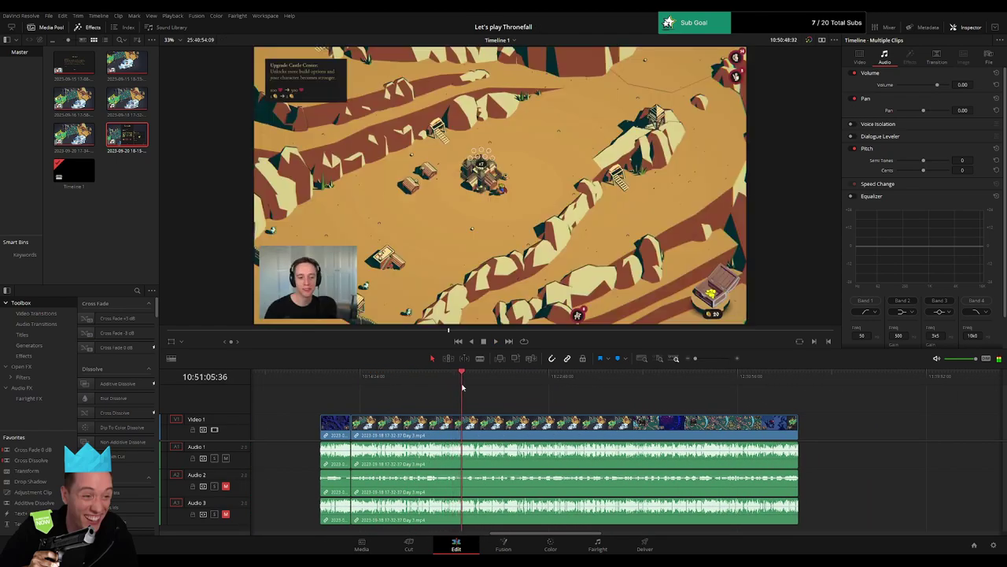
key("space")
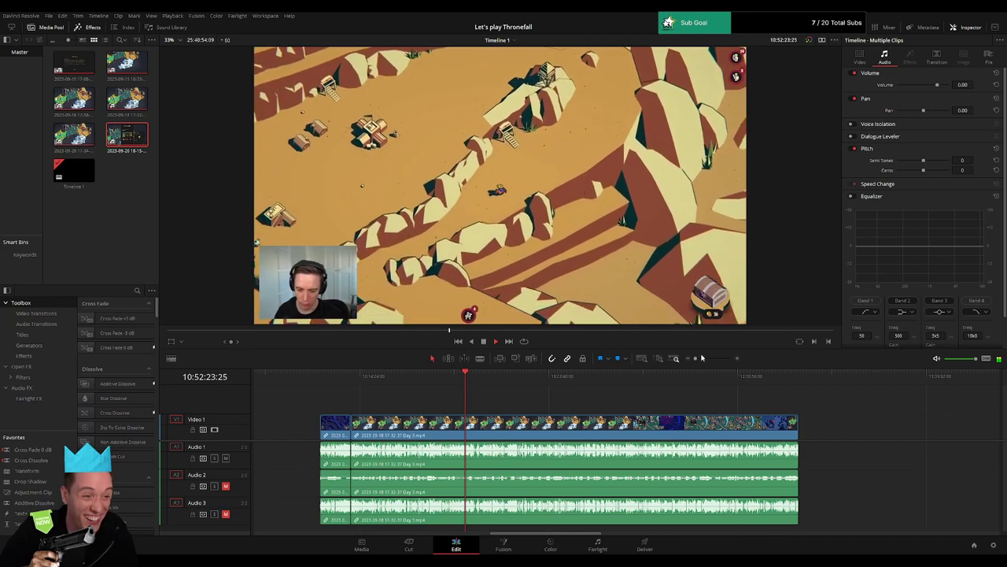
left_click_drag(695, 359, 709, 360)
left_click(483, 409)
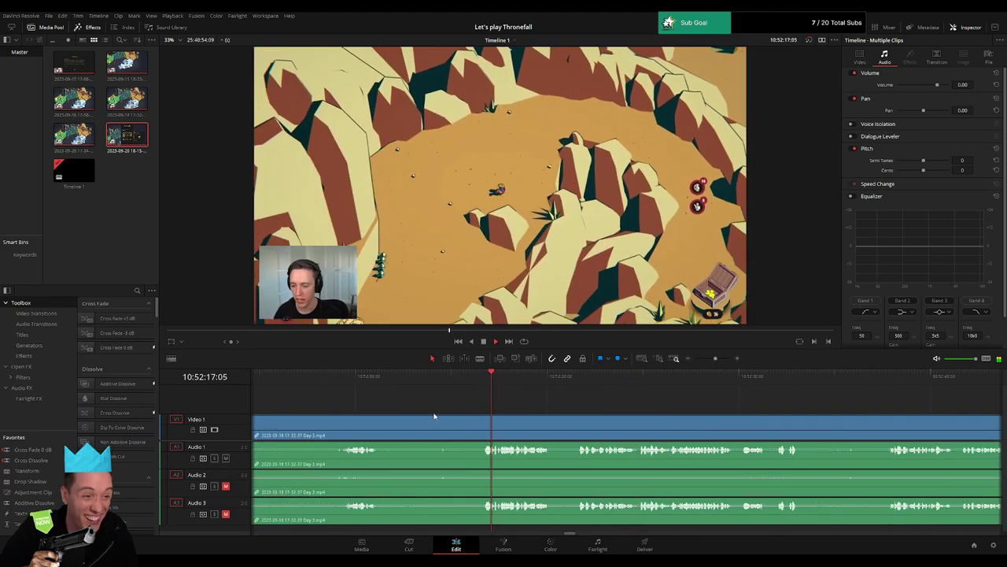
scroll(515, 402, "up", 3)
left_click(504, 402)
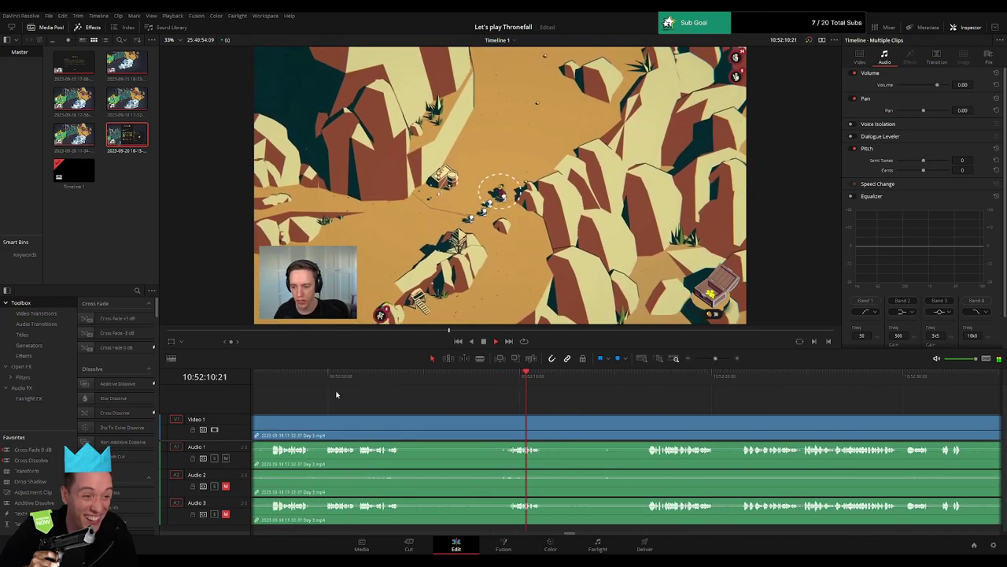
left_click(331, 399)
scroll(506, 412, "left", 3)
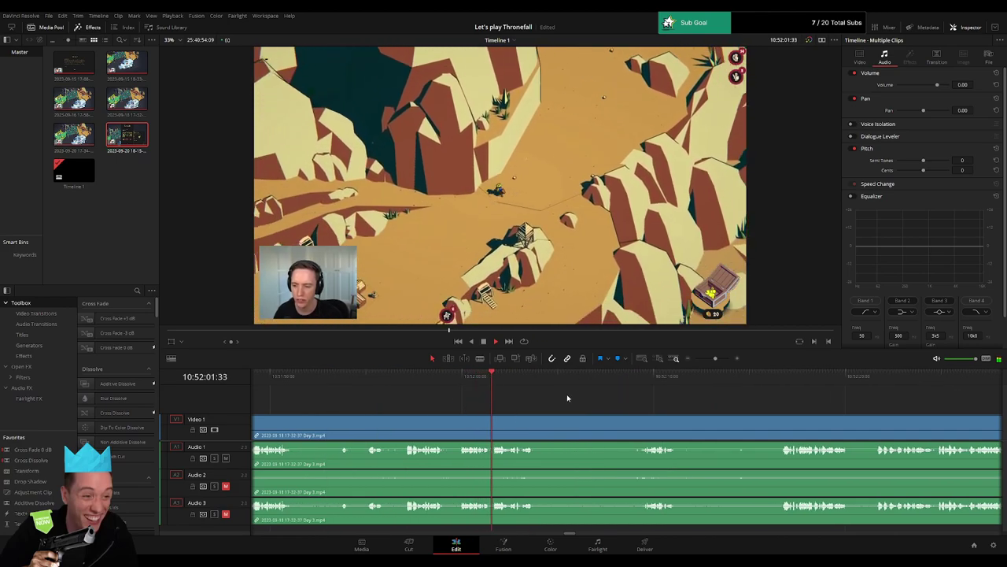
scroll(551, 402, "right", 2)
left_click(679, 389)
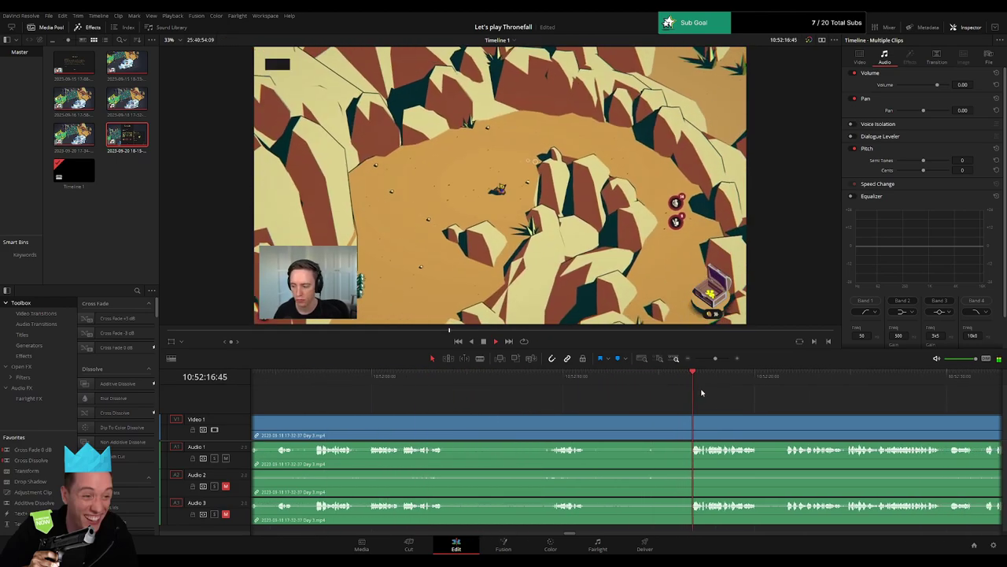
scroll(554, 398, "right", 2)
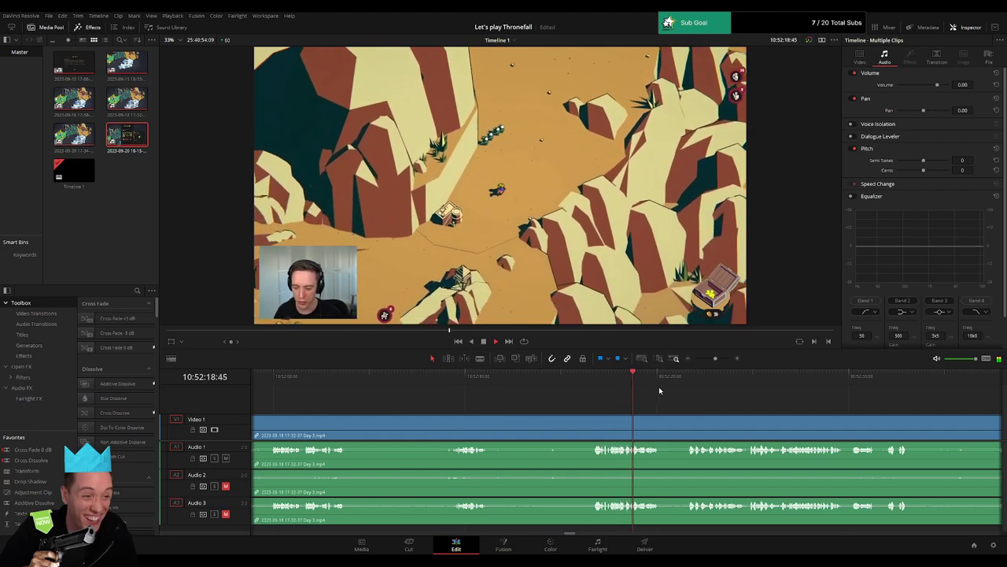
left_click(687, 384)
scroll(543, 380, "right", 2)
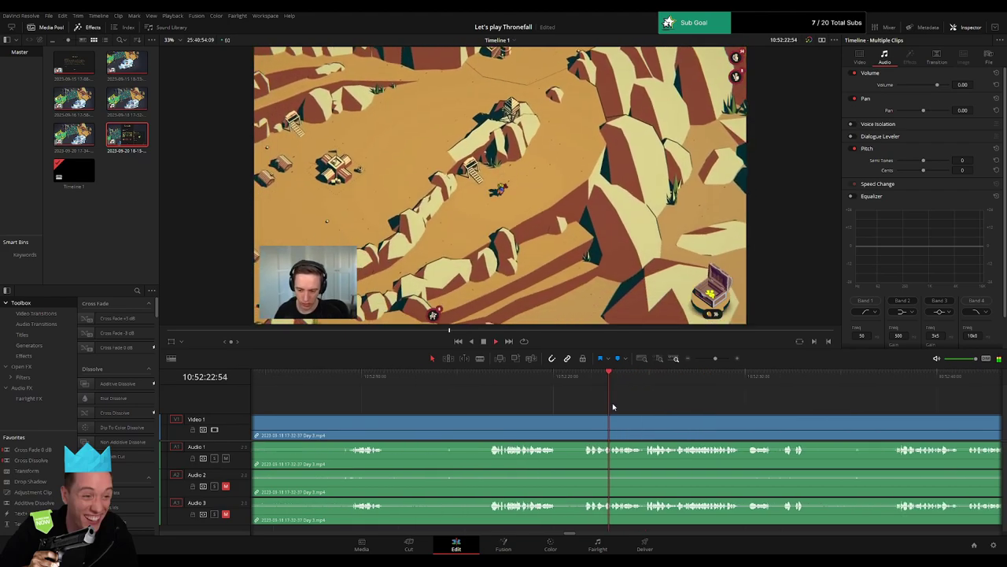
scroll(543, 379, "right", 4)
left_click(578, 380)
left_click(693, 382)
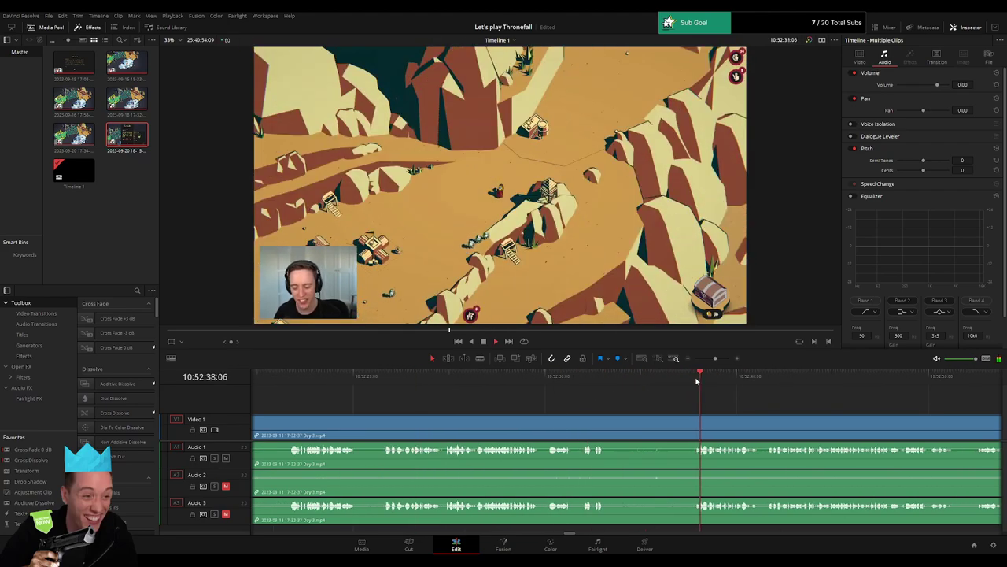
left_click(425, 380)
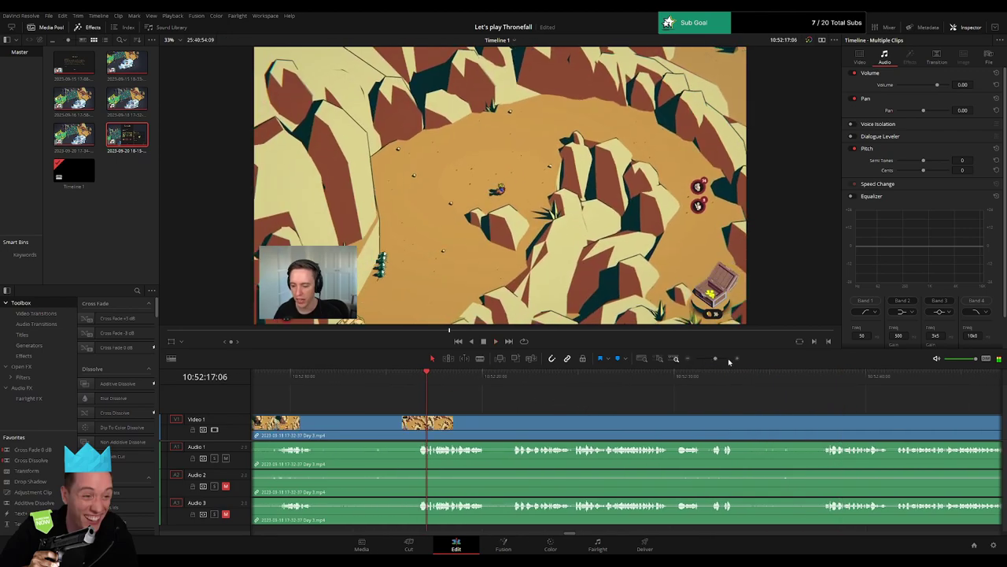
- Park the playhead at 10:52:16 and blade the Day 3 clip across all tracks
left_click_drag(715, 359, 725, 360)
left_click(532, 381)
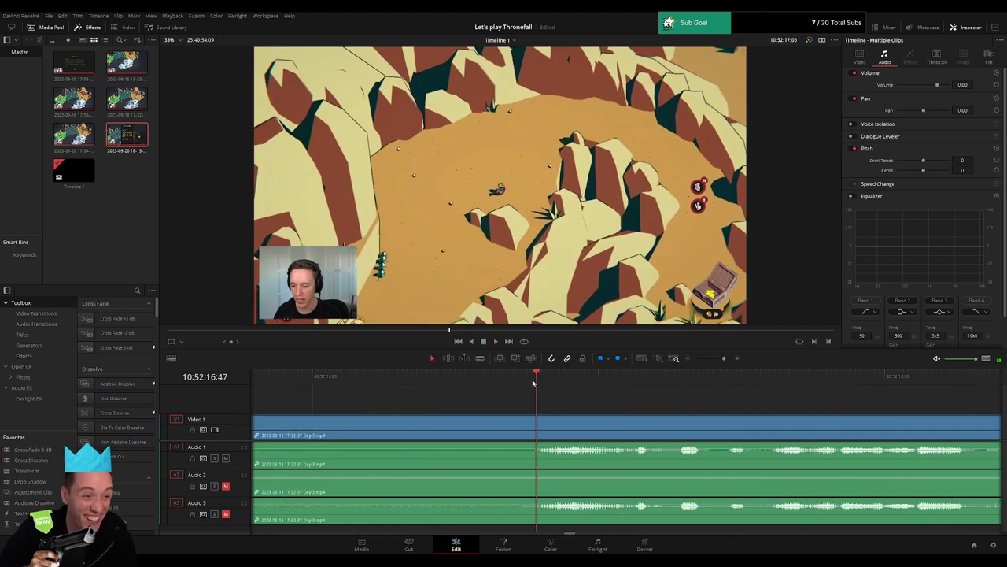
left_click(712, 358)
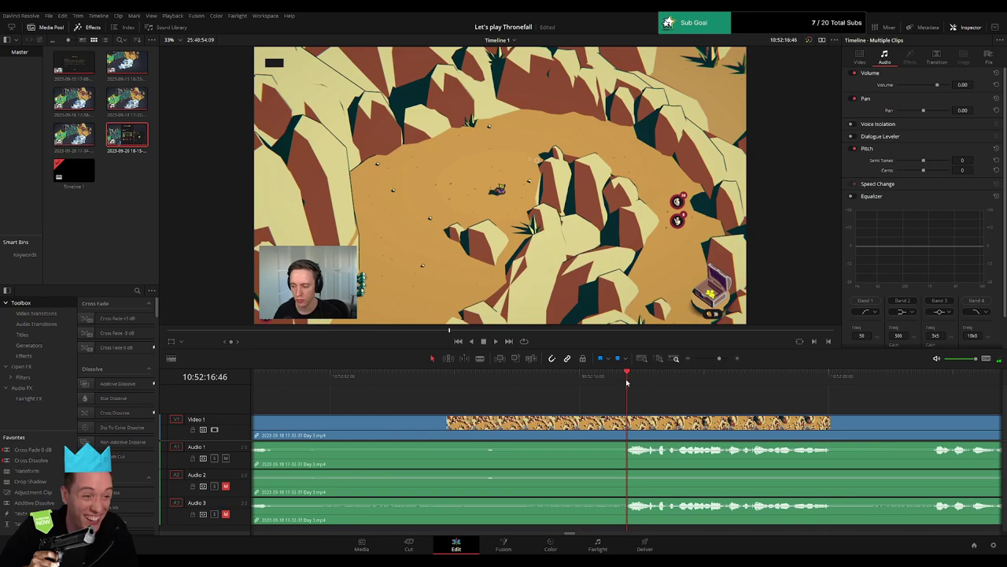
left_click_drag(627, 382, 582, 390)
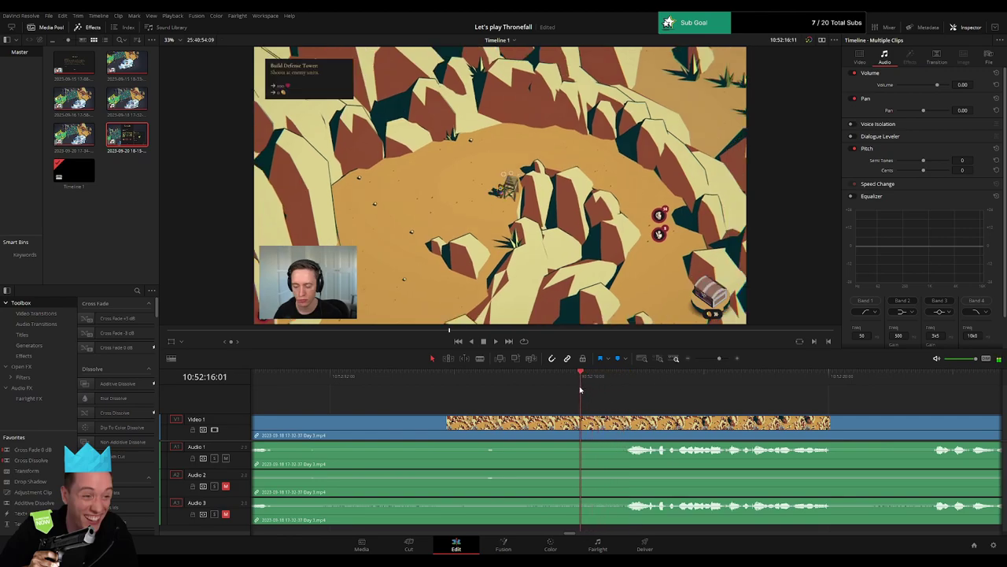
key("b")
left_click(580, 421)
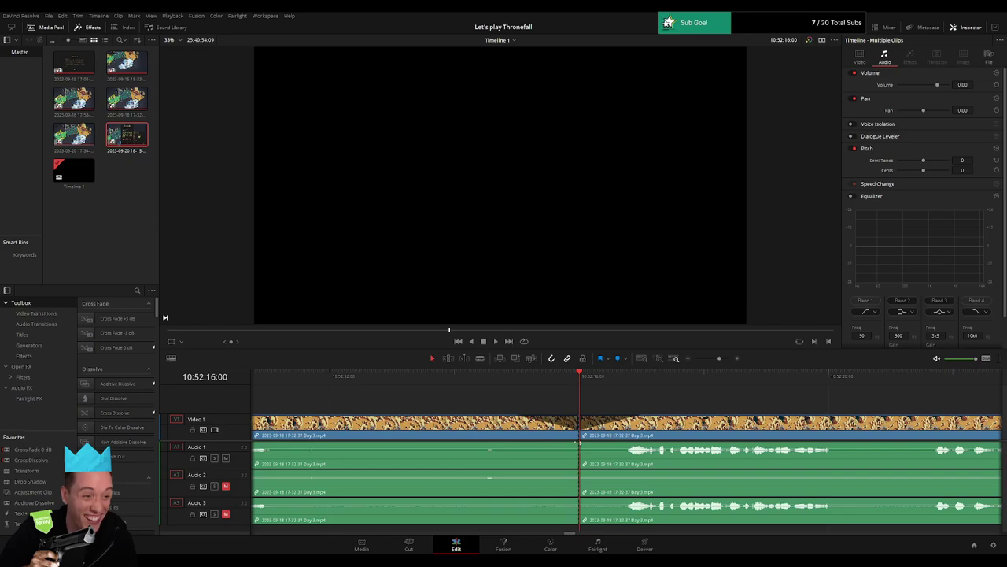
- Add fade-out and fade-in ramps on Audio 1–3 around the 10:52:16 cut, then play it back
left_click_drag(579, 442, 519, 442)
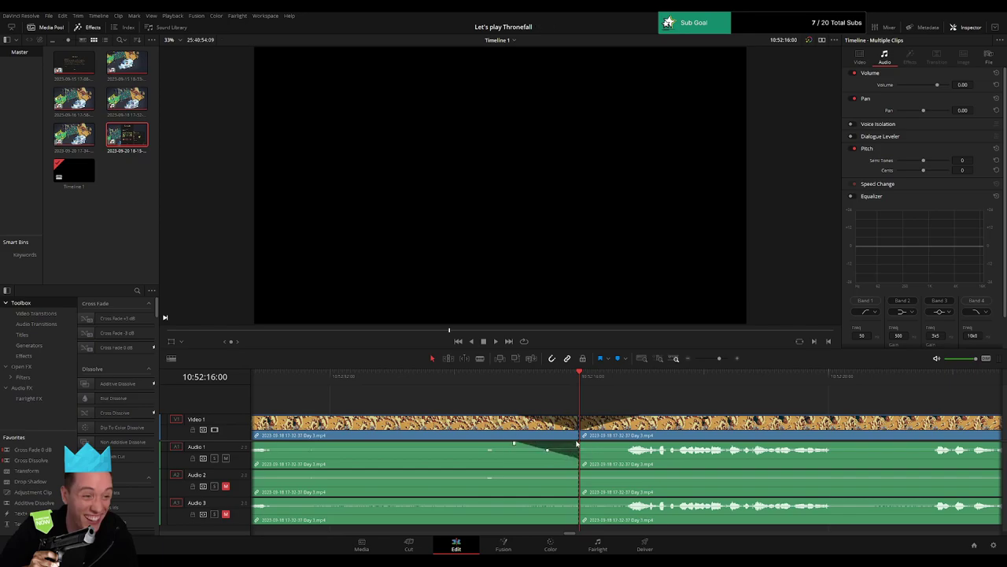
left_click_drag(580, 442, 628, 443)
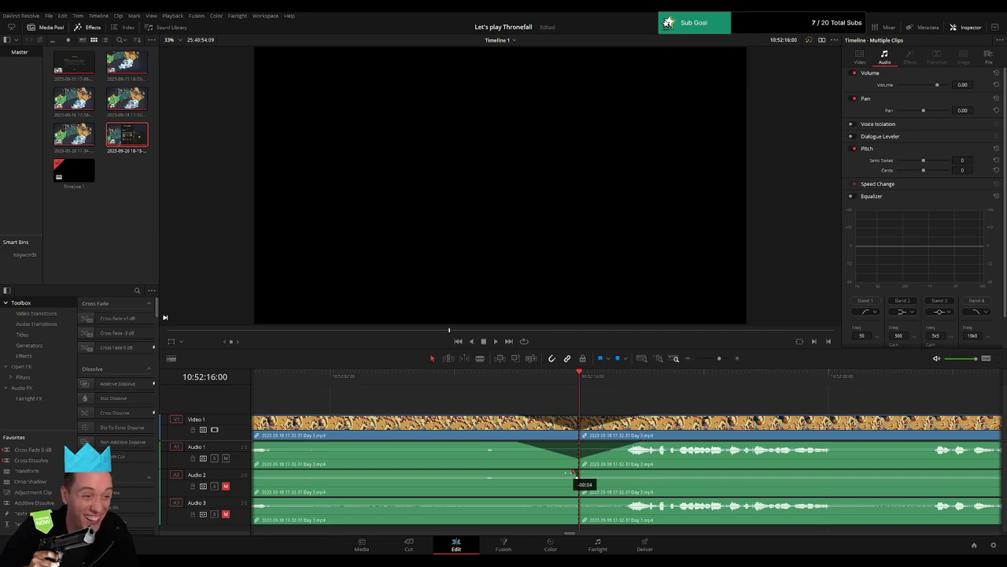
left_click_drag(575, 476, 517, 475)
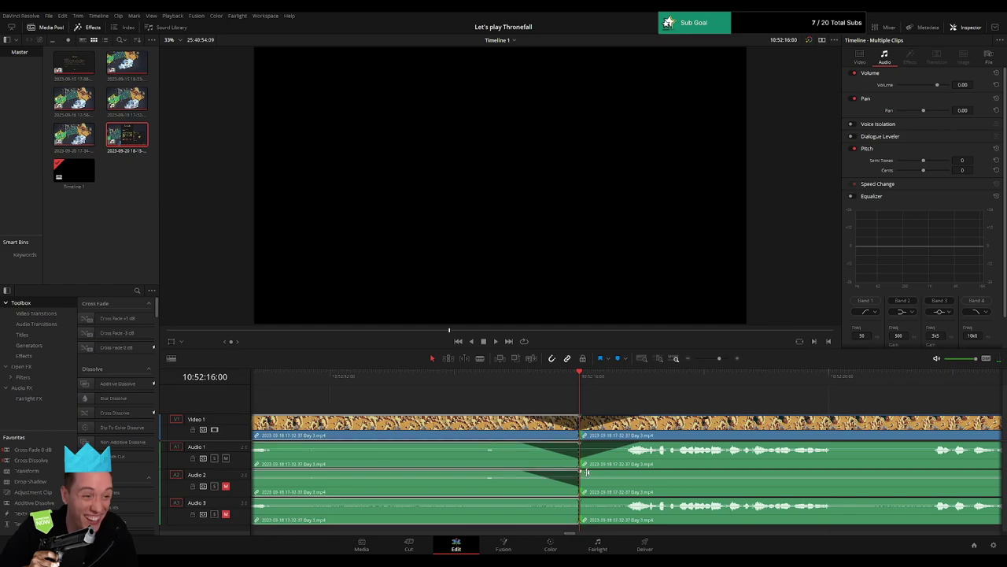
left_click(581, 471)
left_click_drag(581, 470, 626, 471)
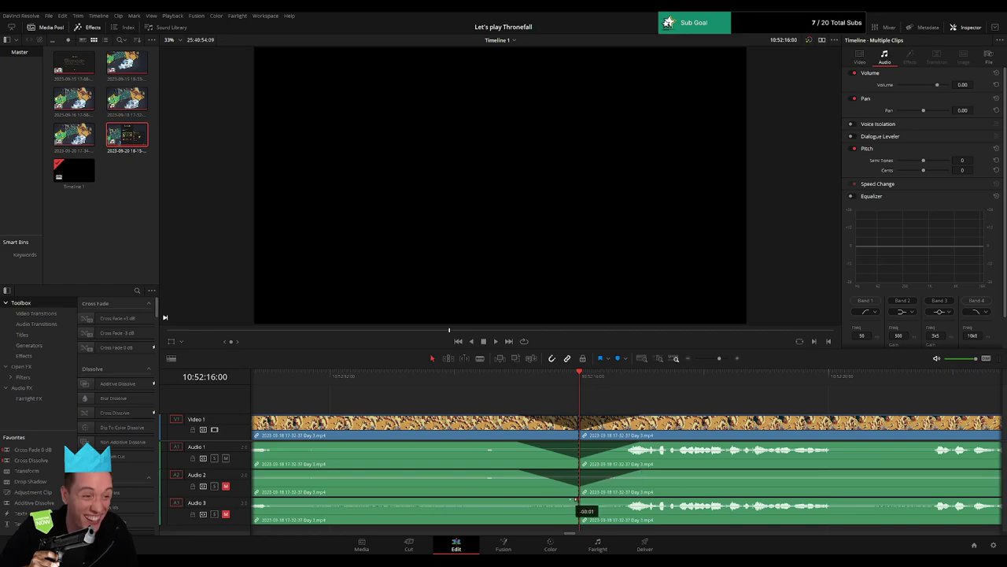
left_click_drag(575, 498, 527, 501)
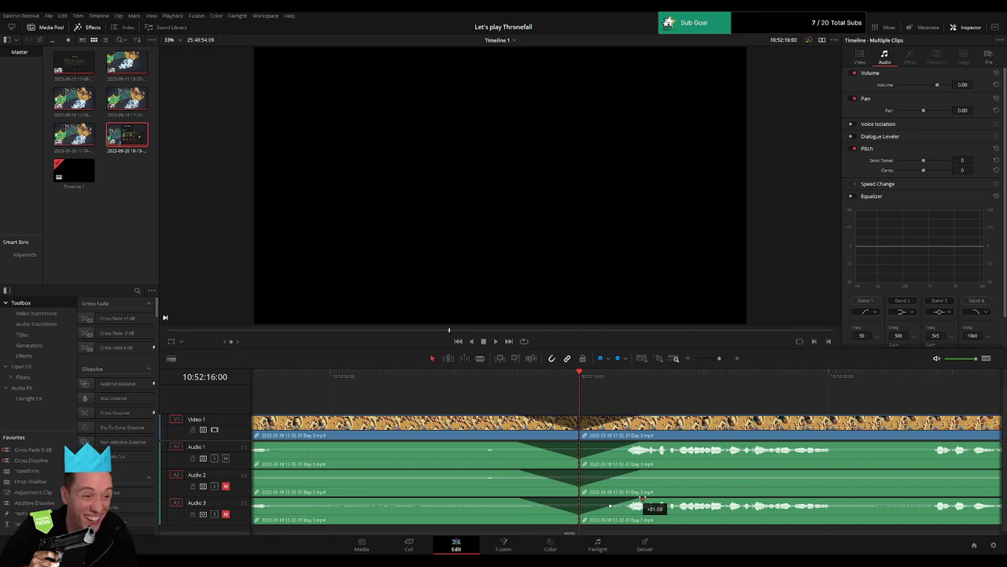
key("space")
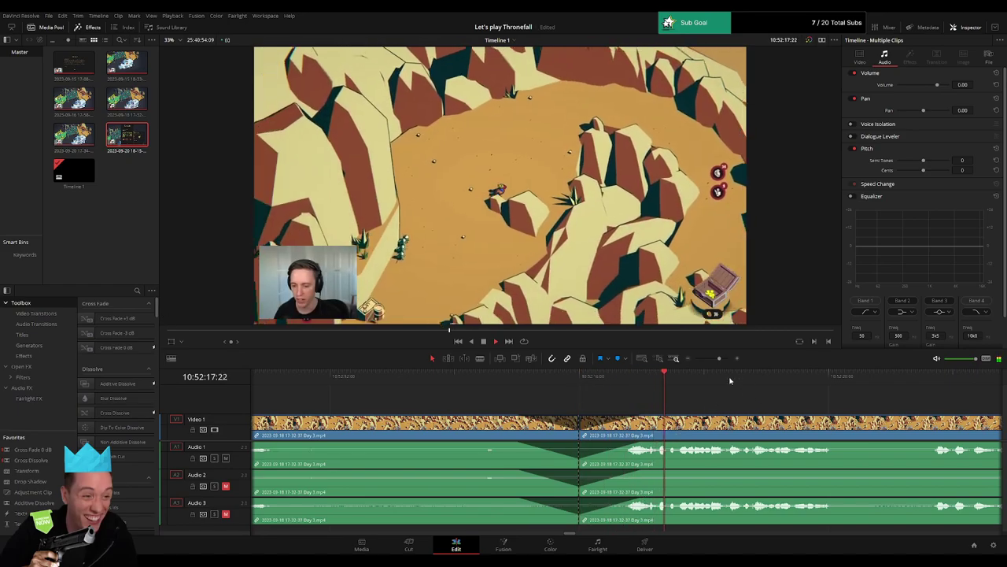
- Zoom out, stop playback, undo to reopen the gap after the first clip, and park the playhead there
left_click(681, 362)
left_click(680, 362)
left_click(681, 362)
key("space")
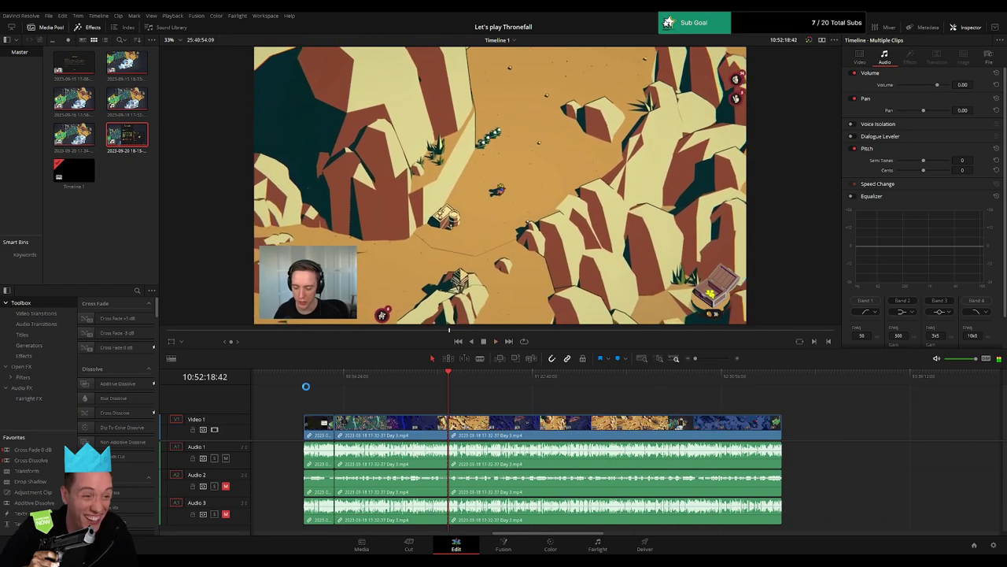
key("Home")
left_click(449, 382)
scroll(427, 400, "right", 5)
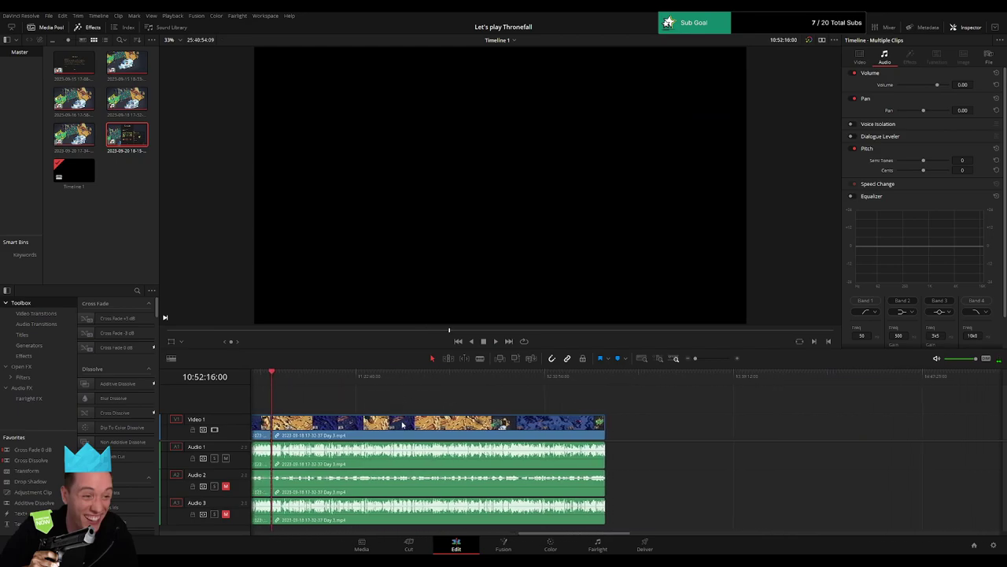
key("ctrl+z")
left_click(495, 402)
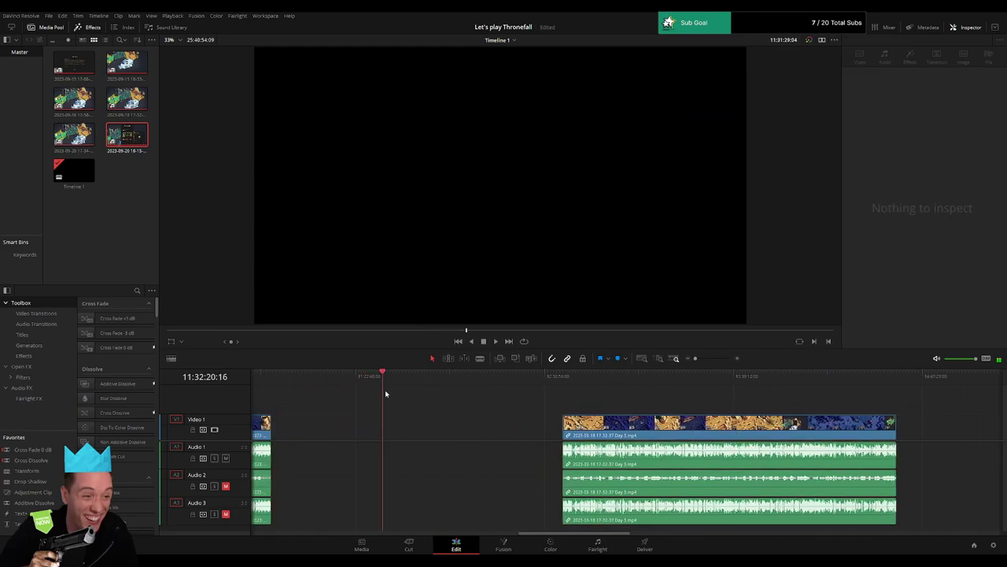
left_click(458, 399)
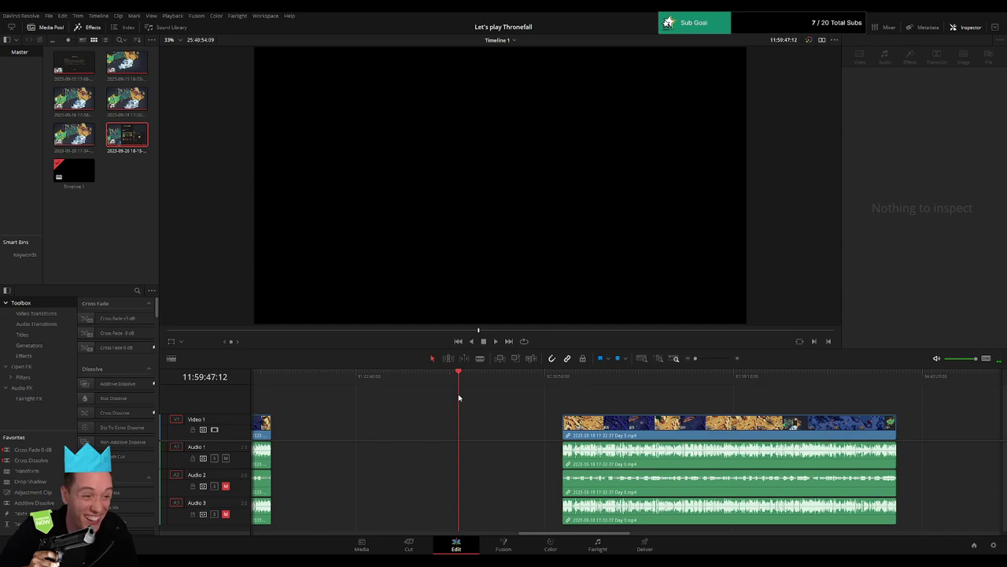
- Drag the later Day 3 clip left so it starts at the playhead, 12:00:00:00
left_click(714, 359)
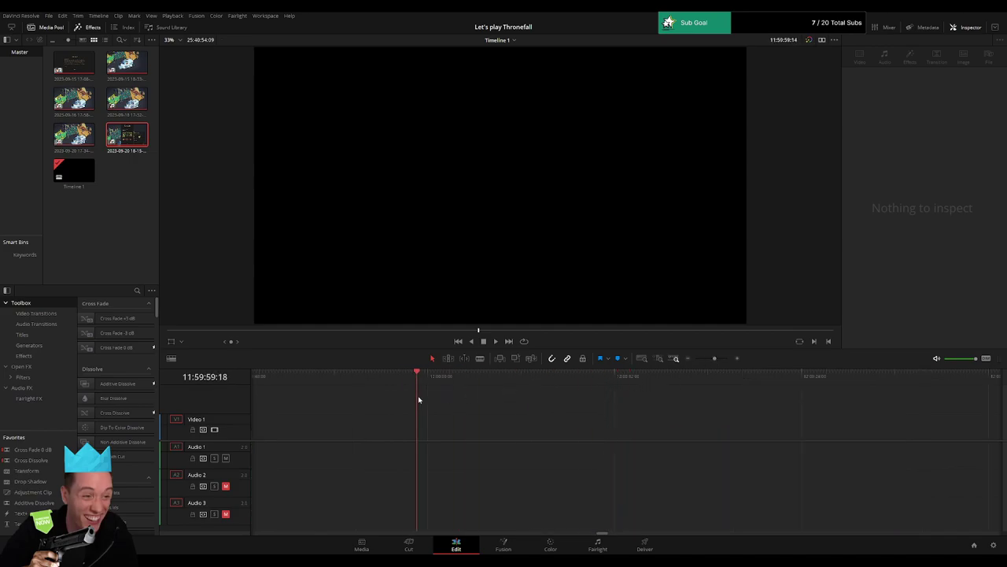
left_click(695, 359)
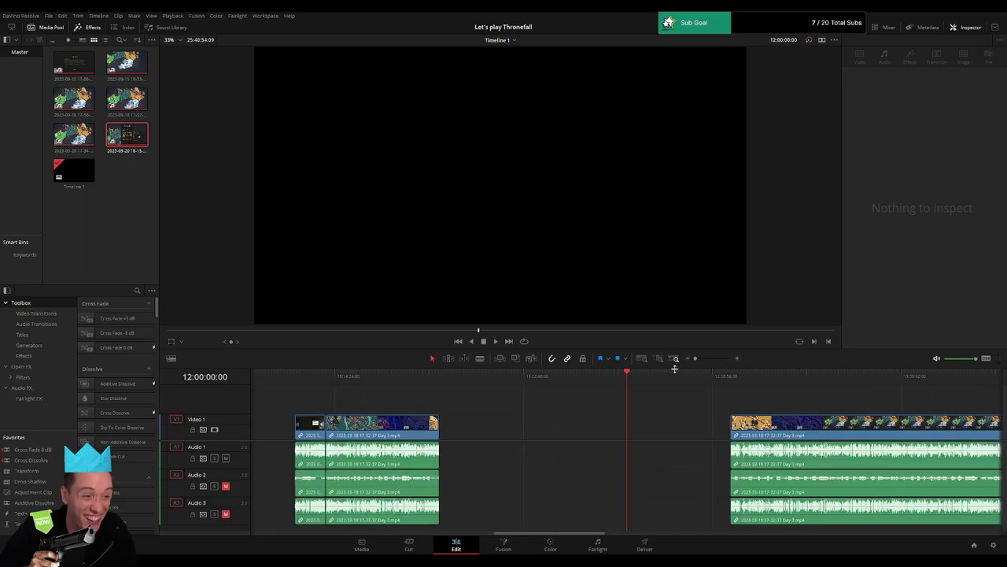
left_click_drag(795, 425, 696, 410)
scroll(552, 400, "right", 3)
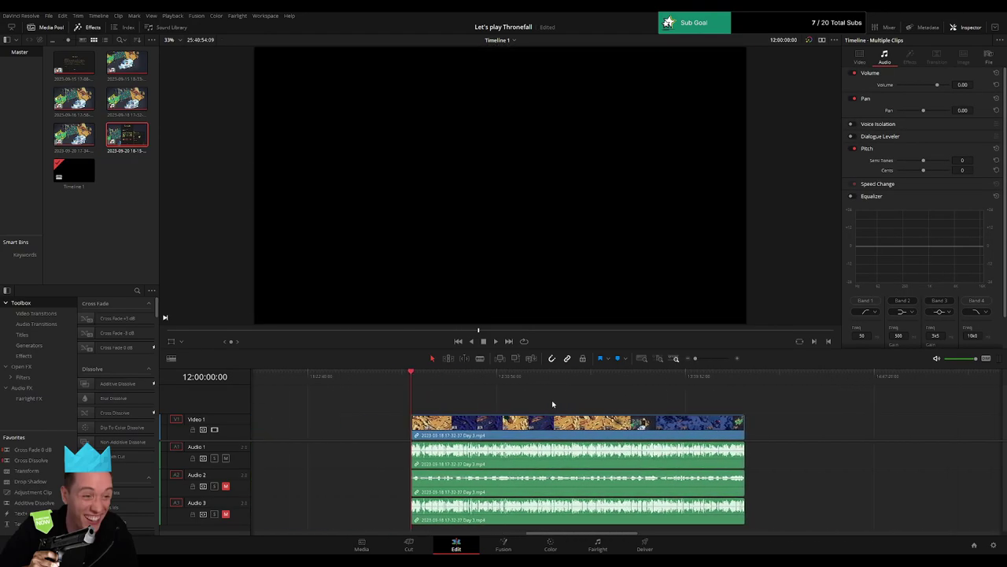
- Play and scrub through the Day 3 clip, zooming in to reach the daytime footage
left_click(468, 387)
left_click_drag(468, 388, 535, 391)
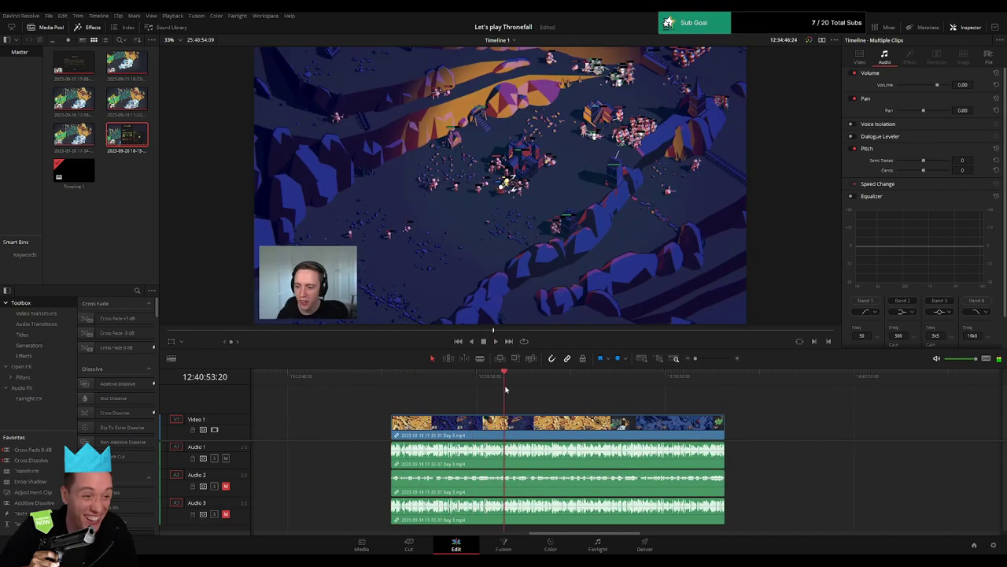
key("space")
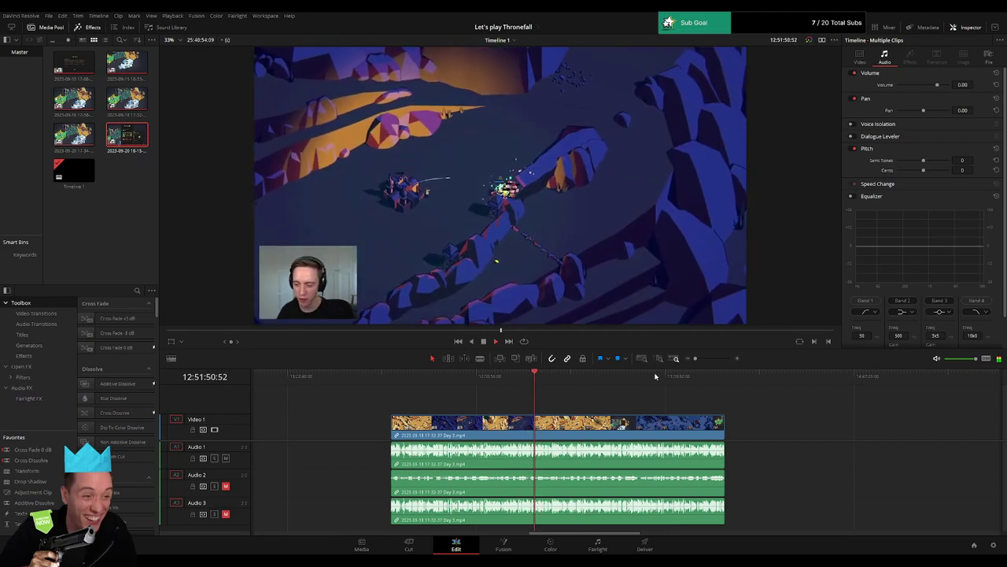
left_click_drag(694, 358, 713, 358)
left_click(724, 388)
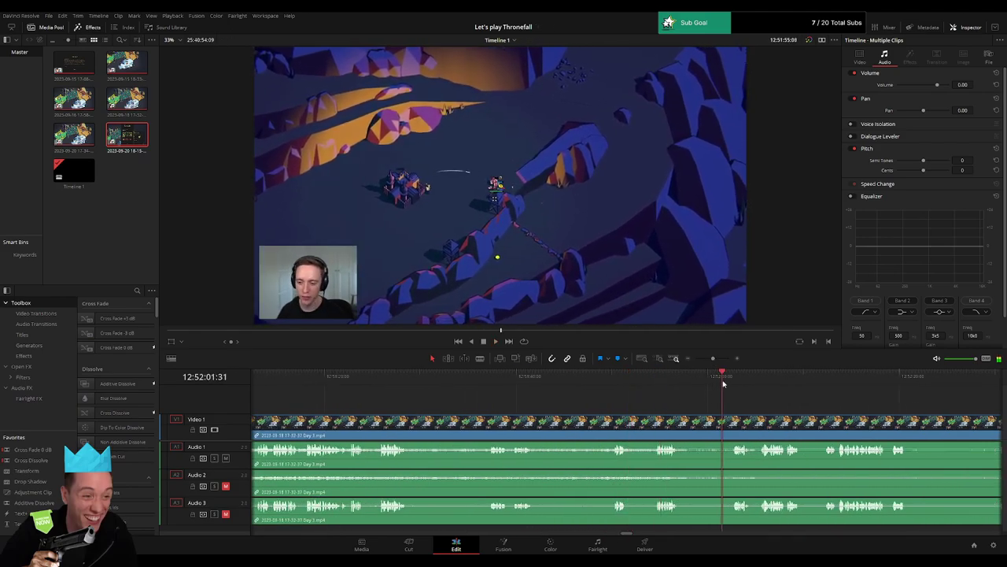
scroll(511, 399, "right", 3)
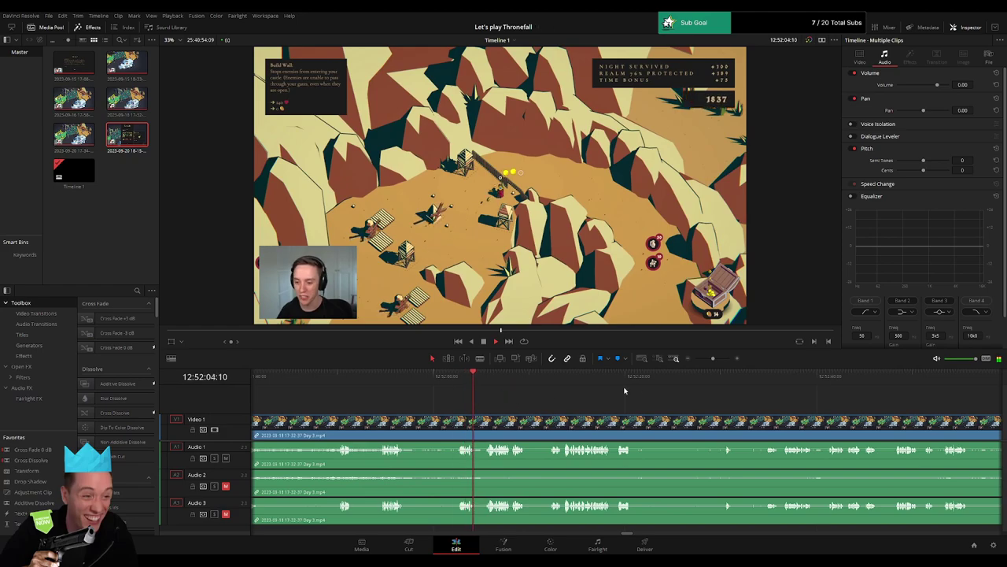
left_click_drag(713, 358, 715, 358)
scroll(542, 392, "right", 3)
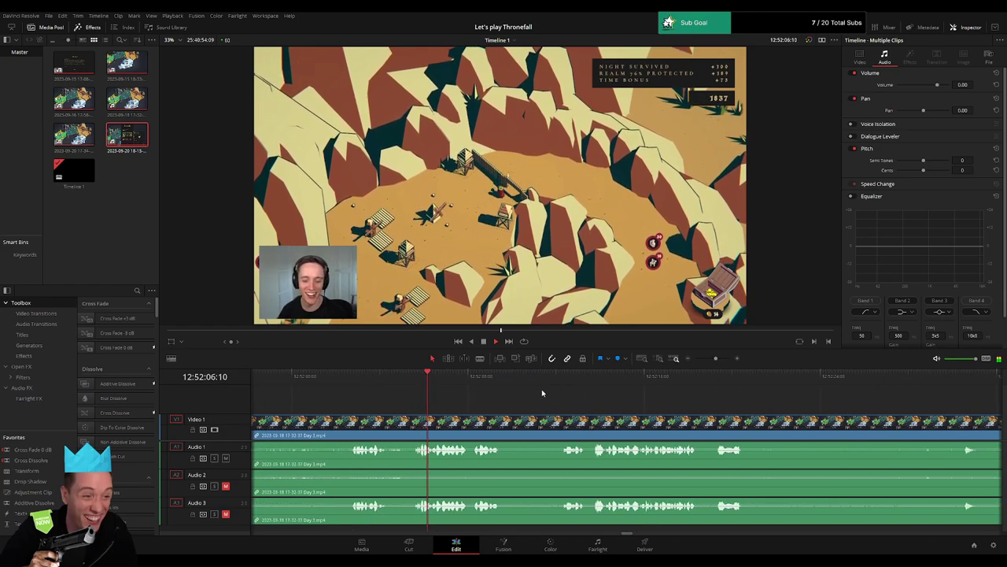
left_click(559, 394)
scroll(510, 398, "right", 3)
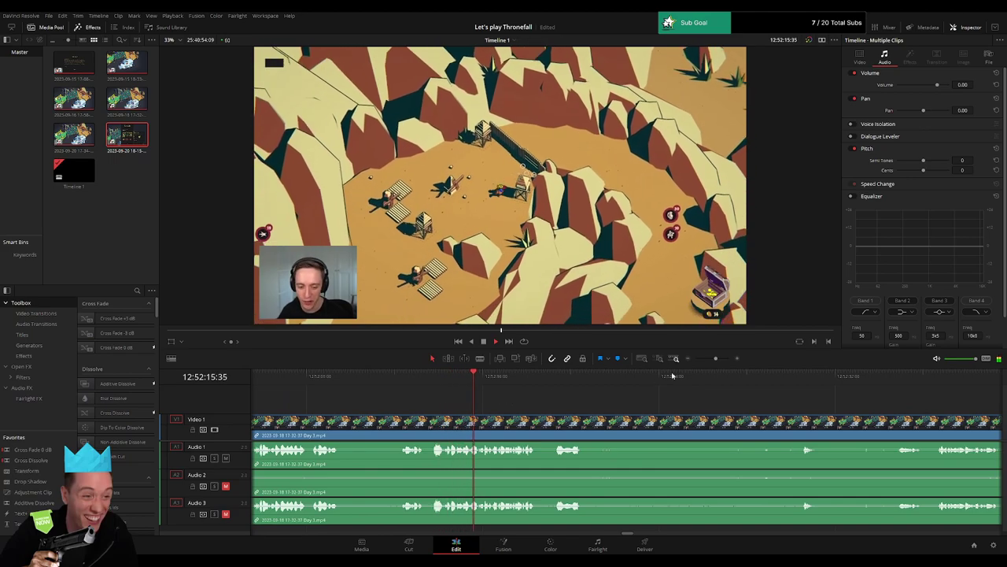
left_click_drag(716, 358, 717, 358)
scroll(521, 403, "left", 2)
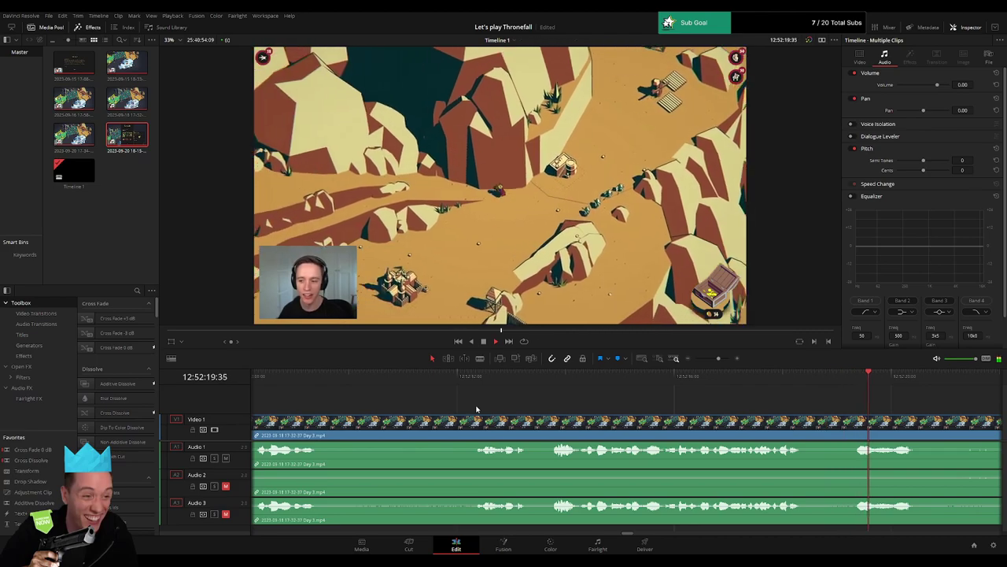
- Split the video and all three audio tracks at 12:52:11:30
left_click(477, 382)
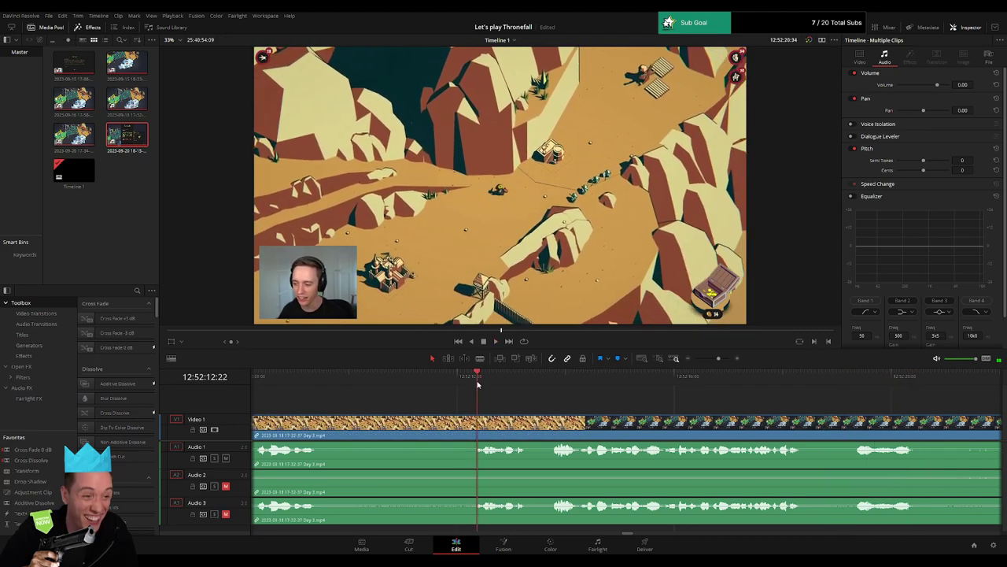
left_click_drag(477, 383, 431, 391)
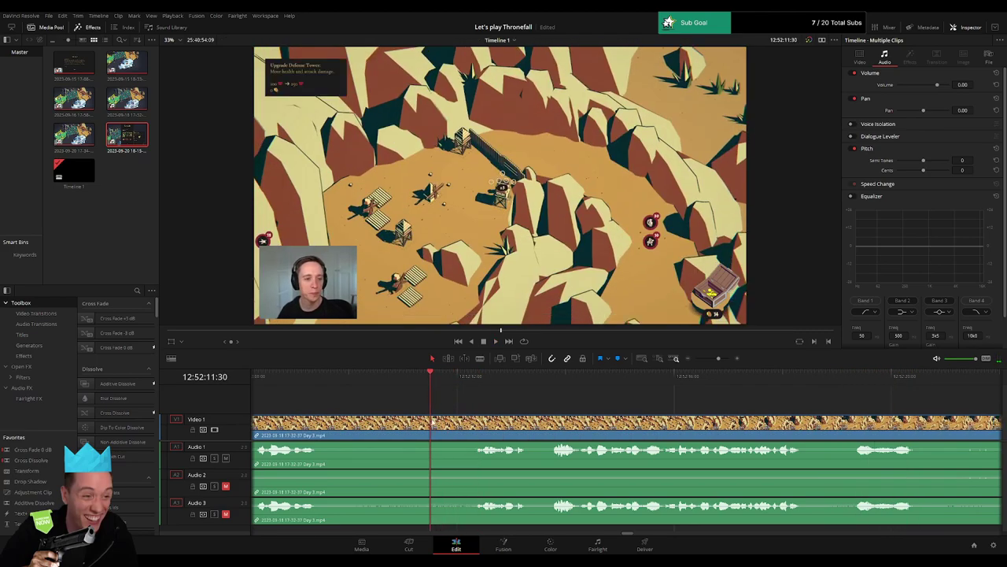
left_click(432, 423)
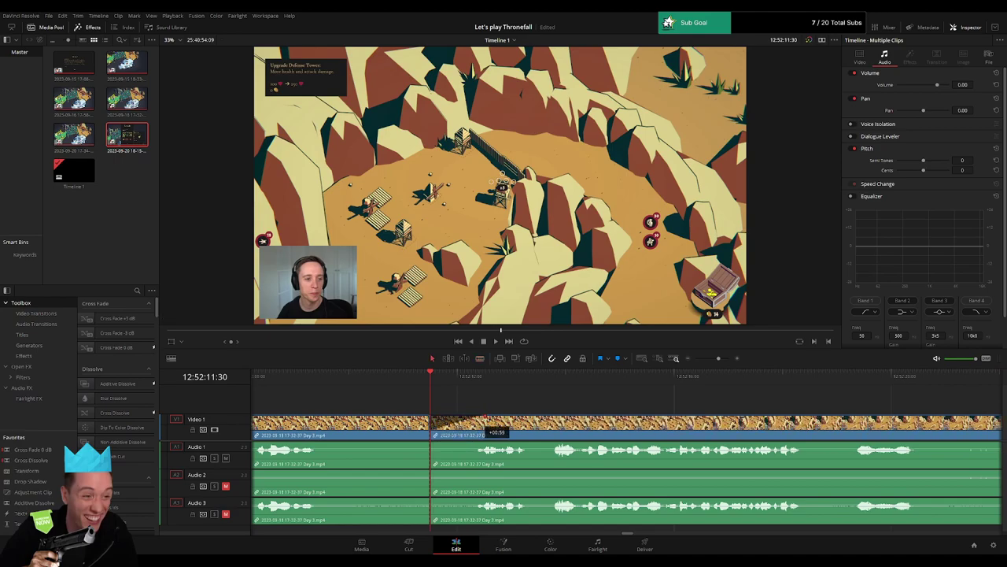
left_click_drag(485, 426, 430, 417)
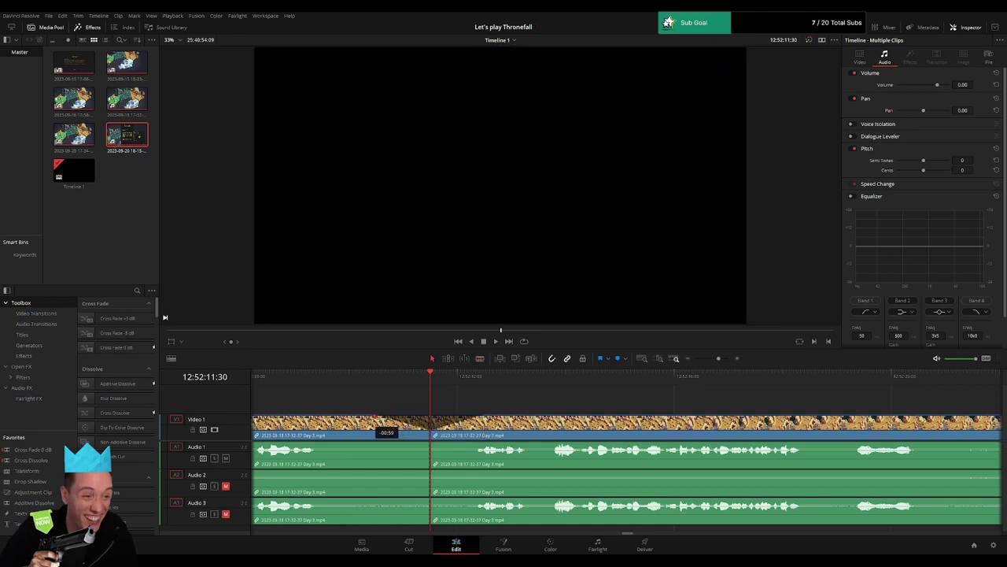
- Drag the fade handles on Audio 1, 2 and 3 to ramp the sound at the 12:52:11:30 cut
mouse_move(430, 444)
left_mouse_down()
mouse_move(374, 443)
mouse_move(476, 444)
left_mouse_up()
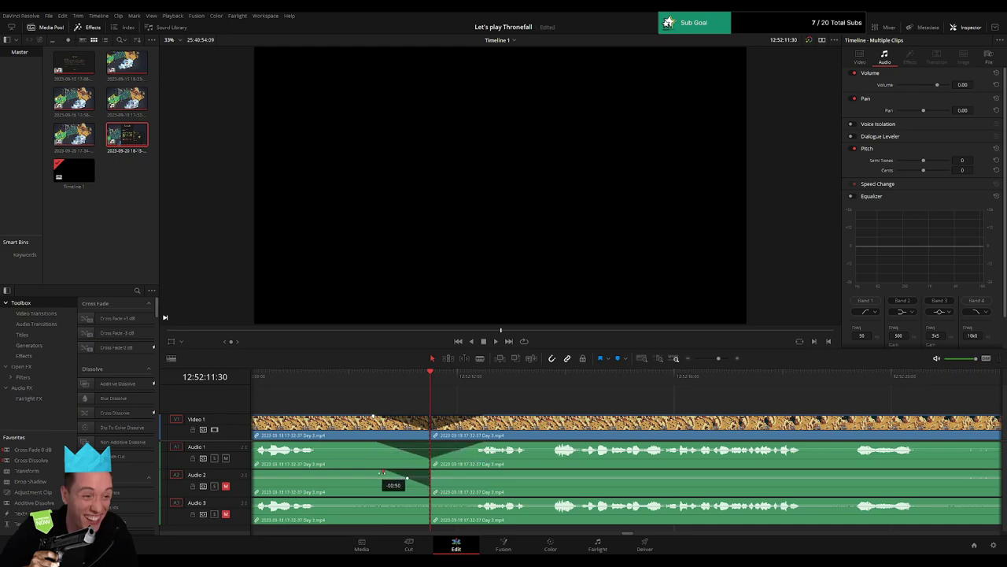
left_click_drag(431, 473, 481, 473)
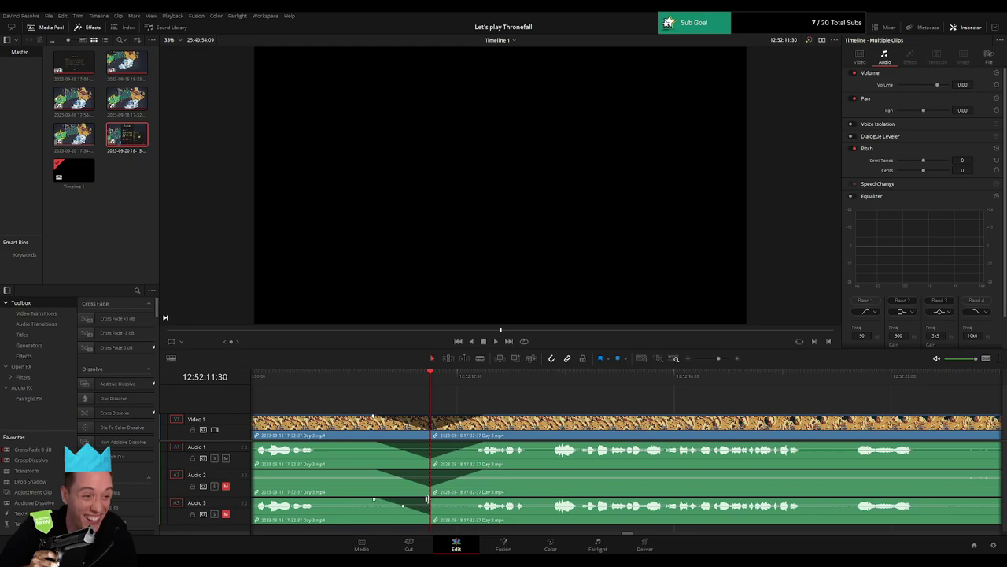
left_click_drag(434, 499, 479, 499)
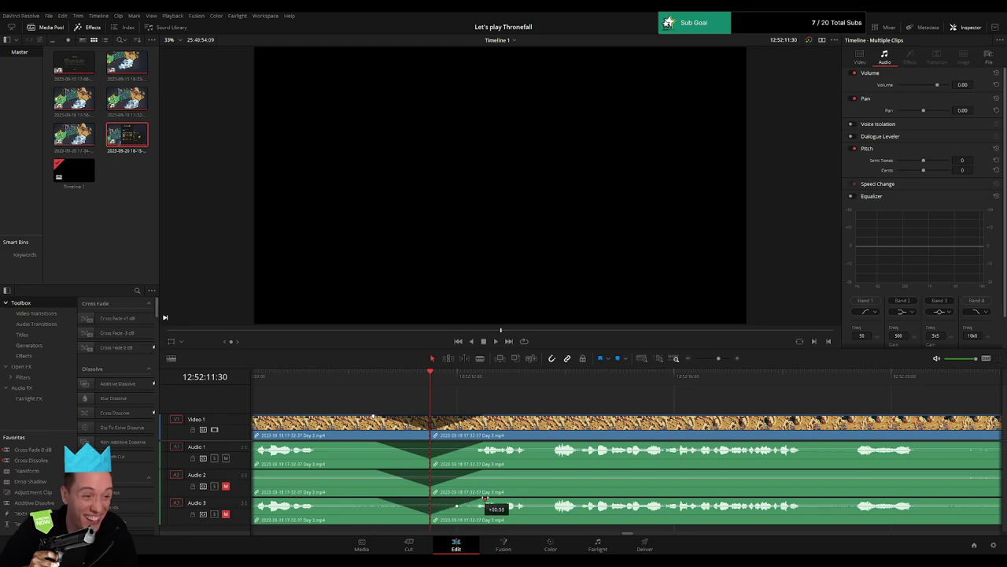
- Play across the 12:52:11 cut to check the fades, then zoom out and deselect the clips
left_click_drag(430, 376, 409, 378)
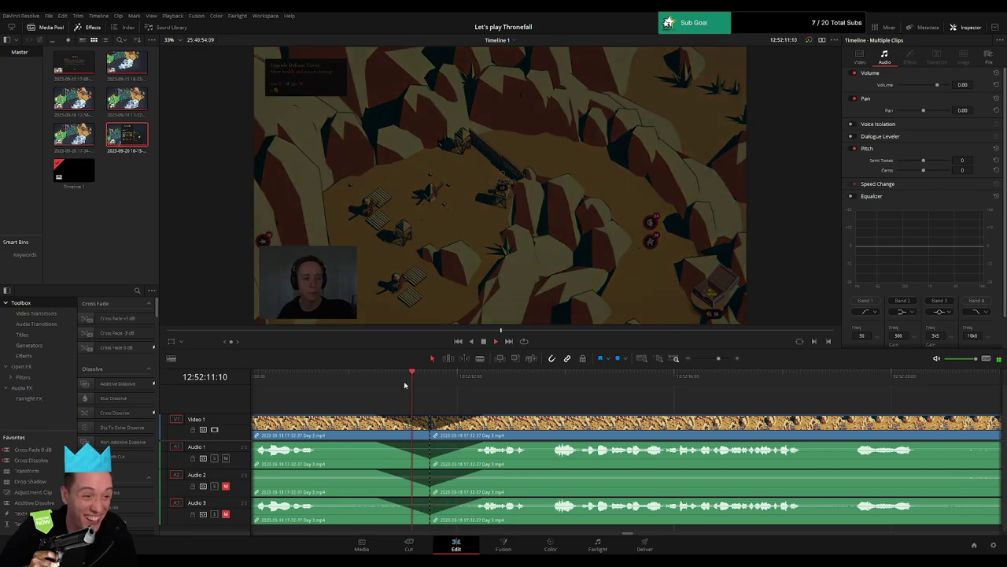
key("space")
left_click_drag(721, 358, 695, 358)
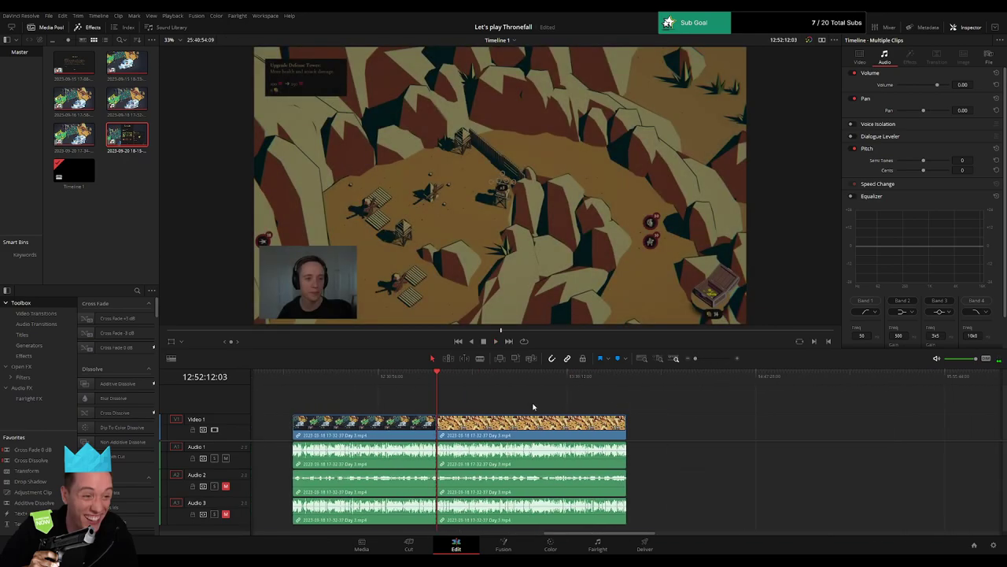
scroll(503, 408, "down", 3)
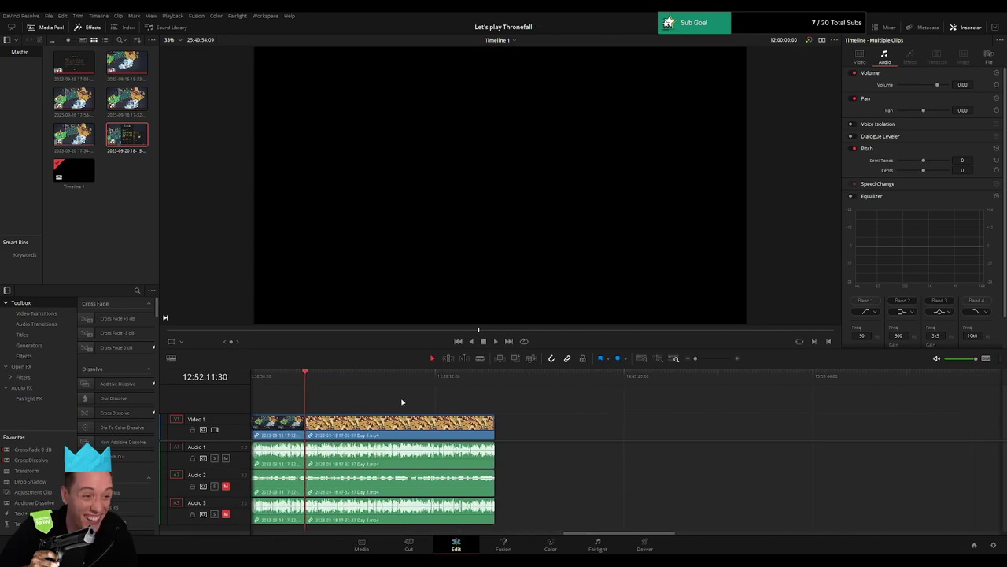
scroll(440, 404, "right", 5)
left_click(416, 403)
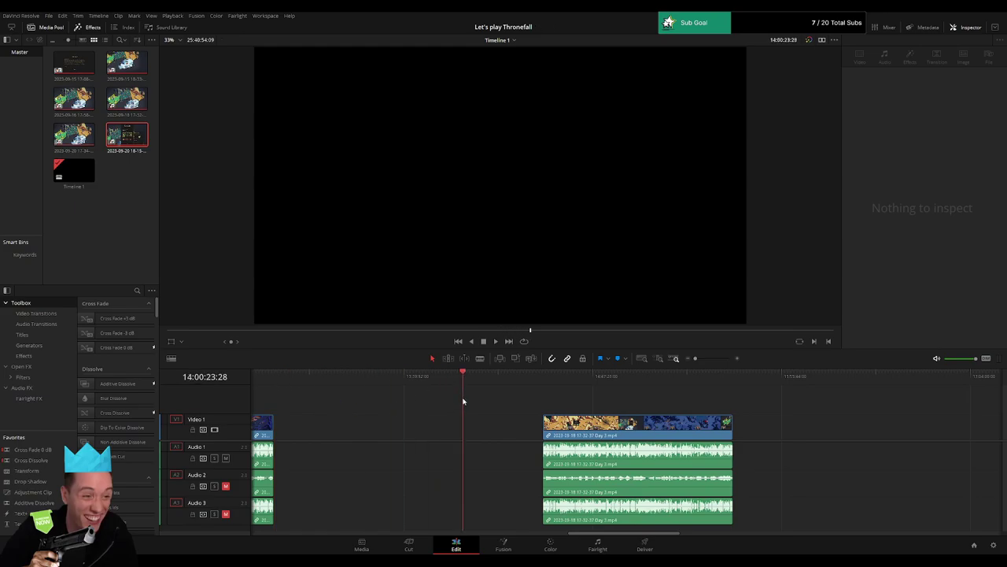
- Move the next Day 3 clips left to begin at the playhead at 14:00:00:00 and play them
left_click_drag(695, 358, 705, 359)
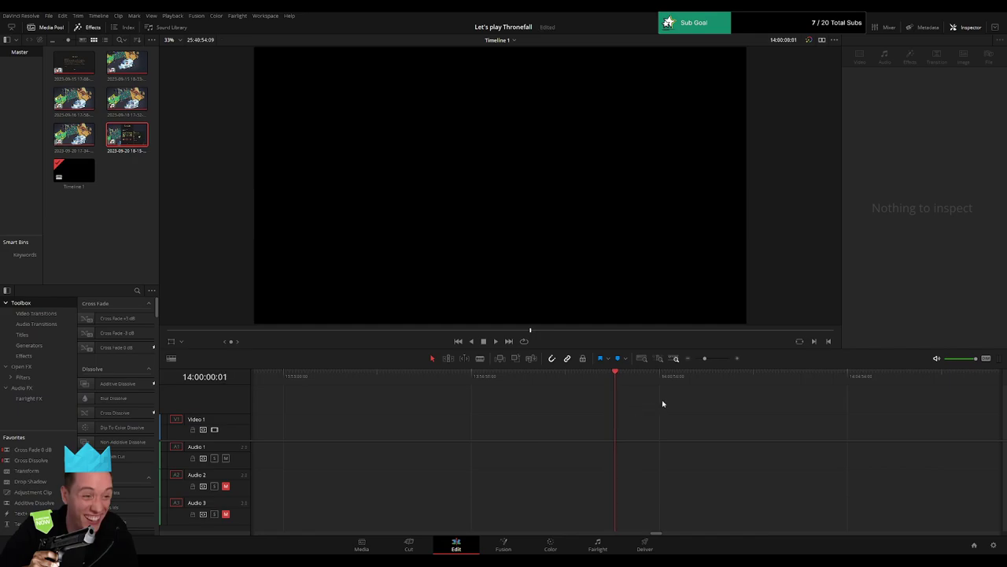
scroll(663, 404, "down", 2)
left_click_drag(524, 425, 451, 429)
key("space")
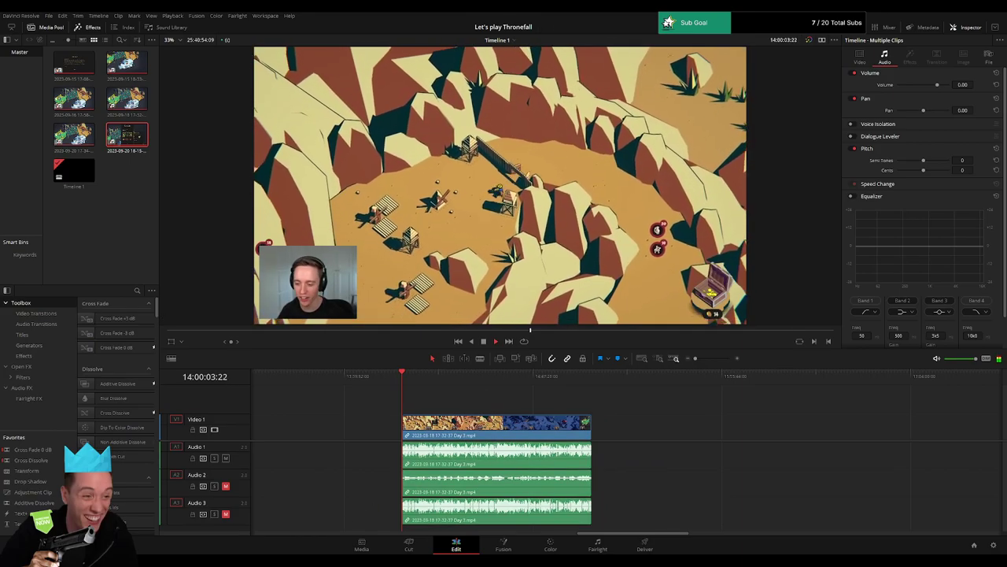
scroll(336, 399, "right", 2)
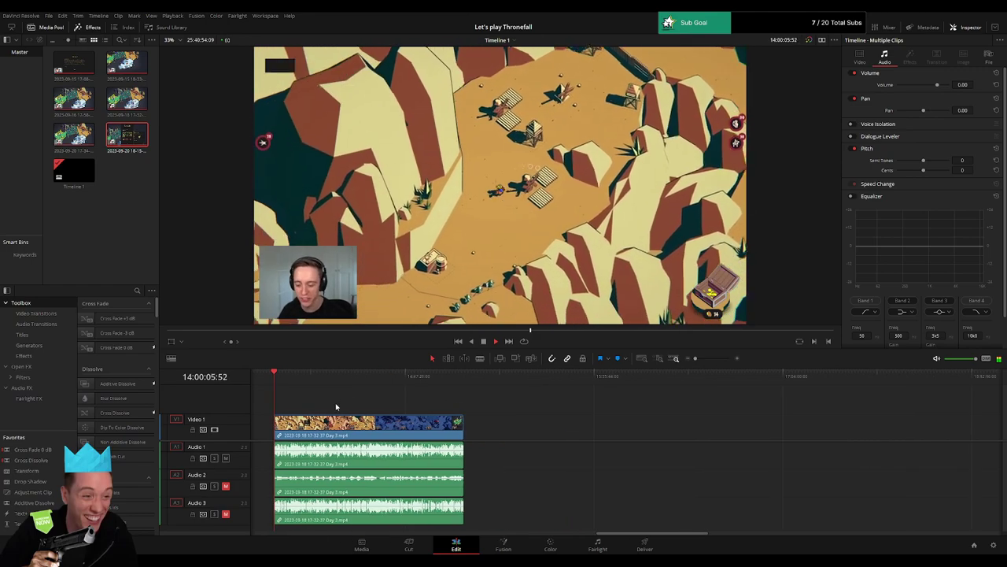
left_click_drag(275, 376, 418, 392)
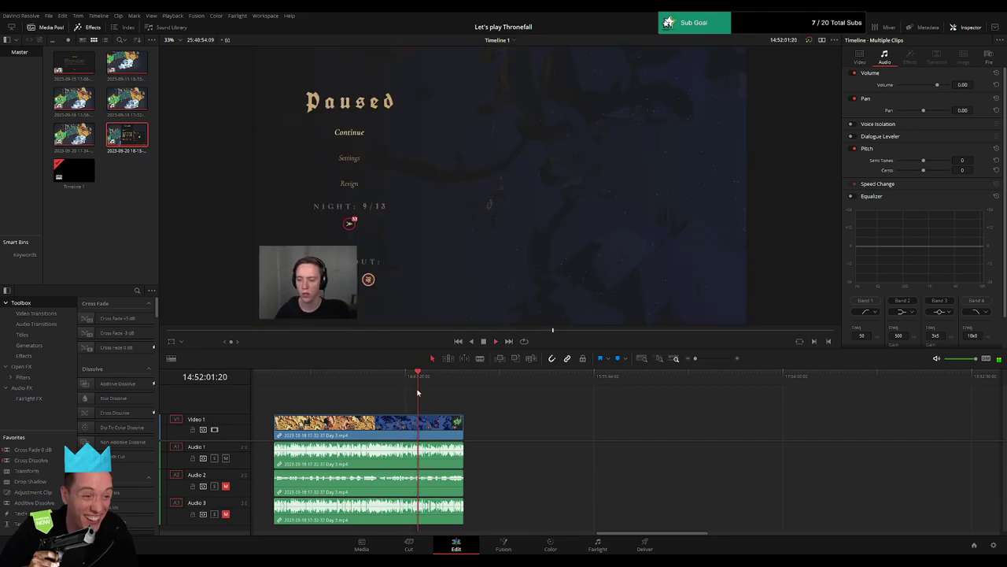
- Scrub to the next cut point near 14:52:01 and split all tracks with Ctrl+B
left_click_drag(690, 362, 713, 359)
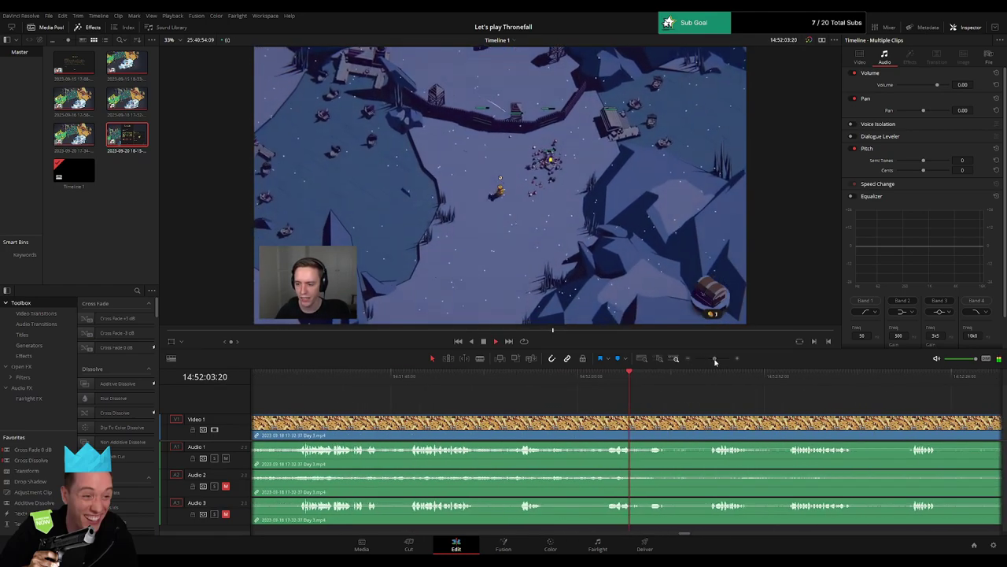
left_click(610, 398)
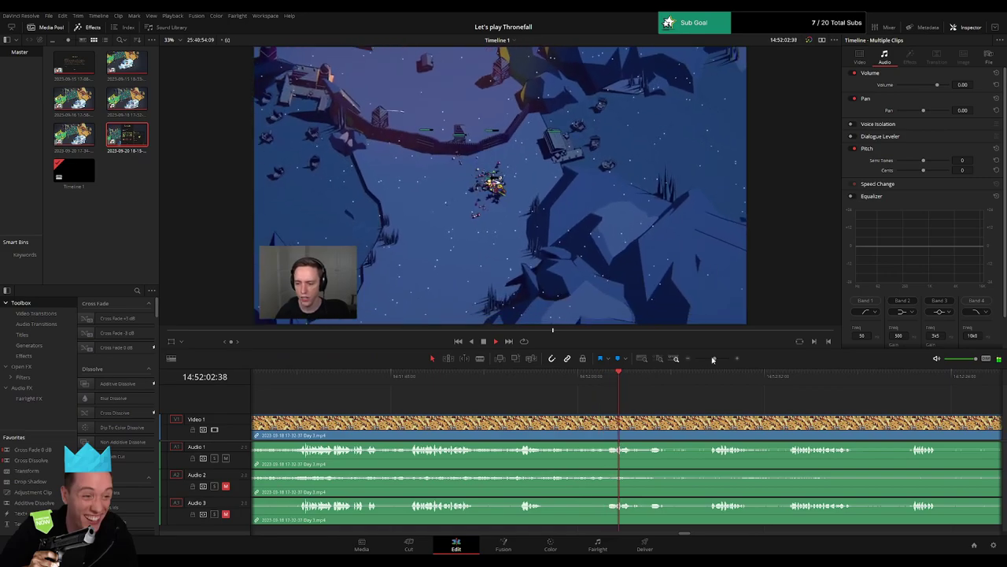
left_click_drag(715, 359, 723, 358)
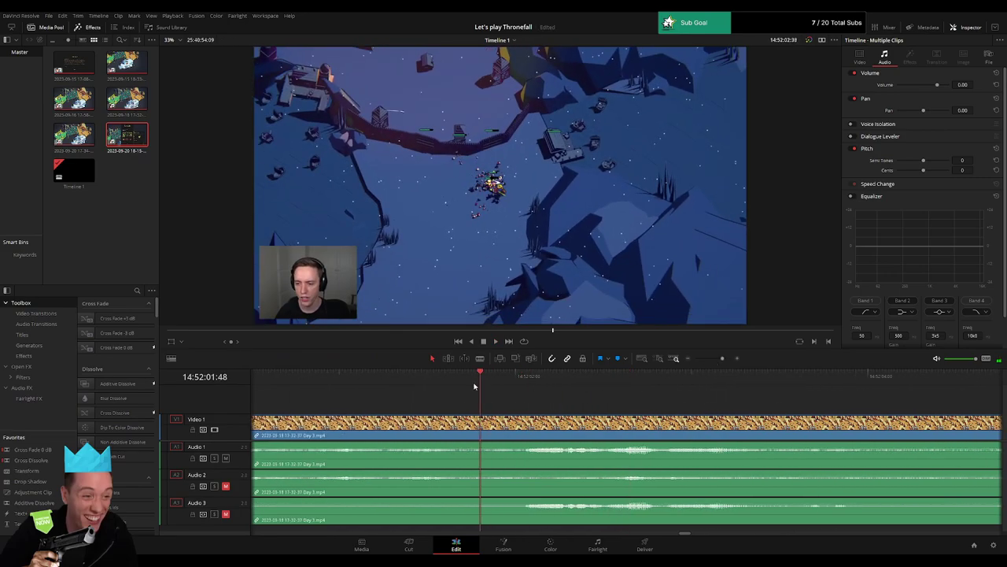
left_click_drag(474, 385, 340, 399)
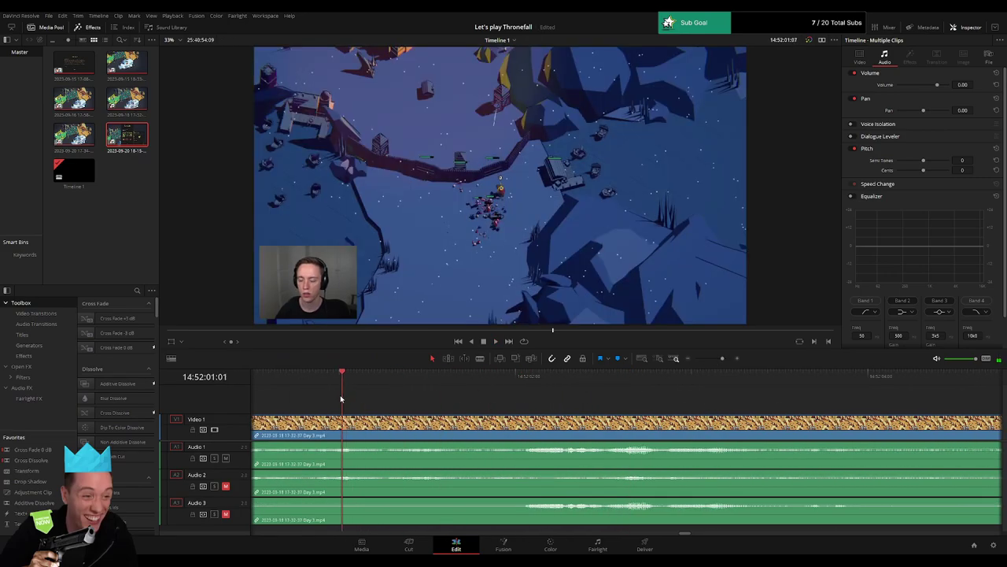
key("ctrl+b")
left_click_drag(478, 425, 657, 422)
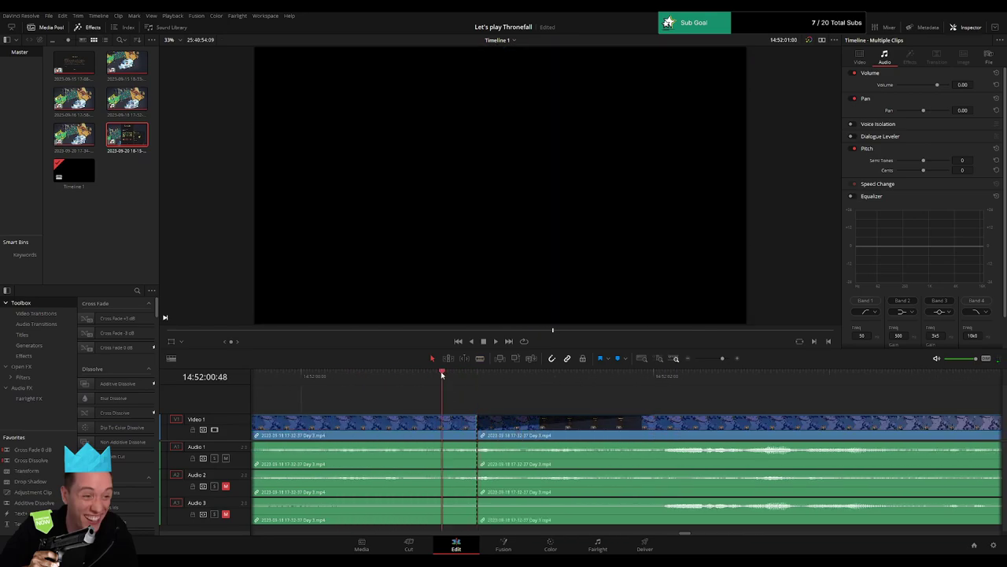
key("space")
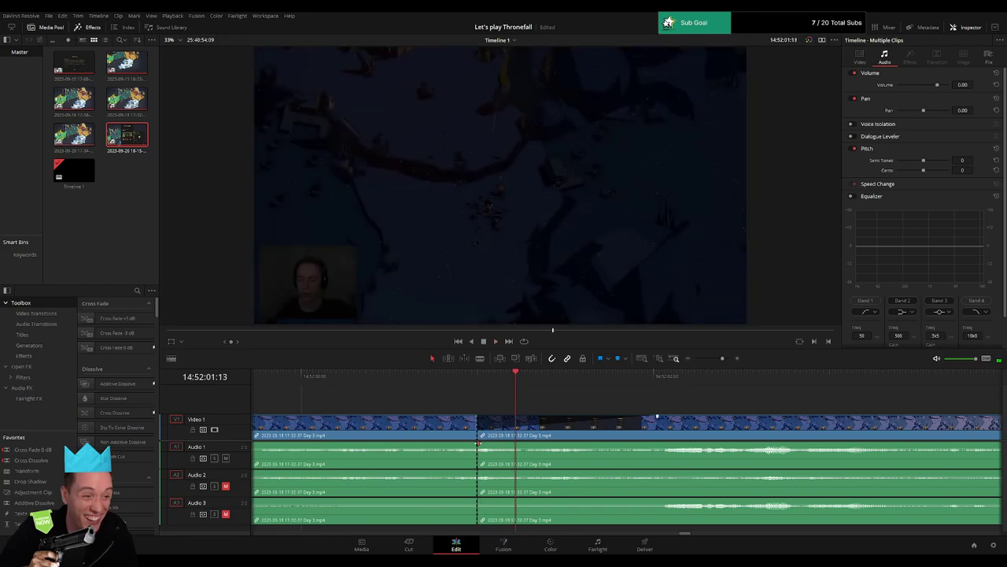
- Add fade-outs before and fade-ins after the 14:52:01 cut on Audio 1, 2 and 3
left_click_drag(478, 443, 646, 445)
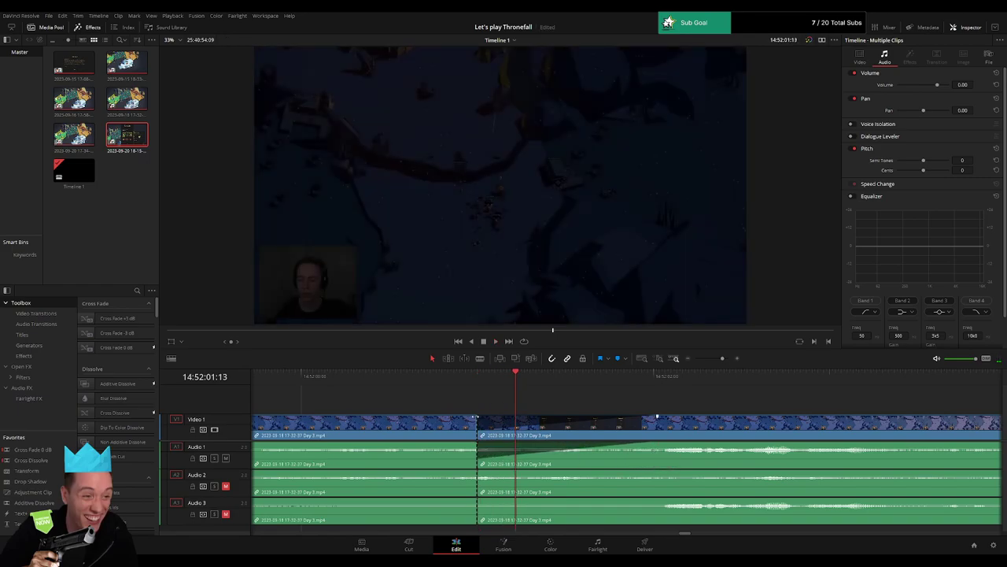
left_click_drag(476, 417, 319, 418)
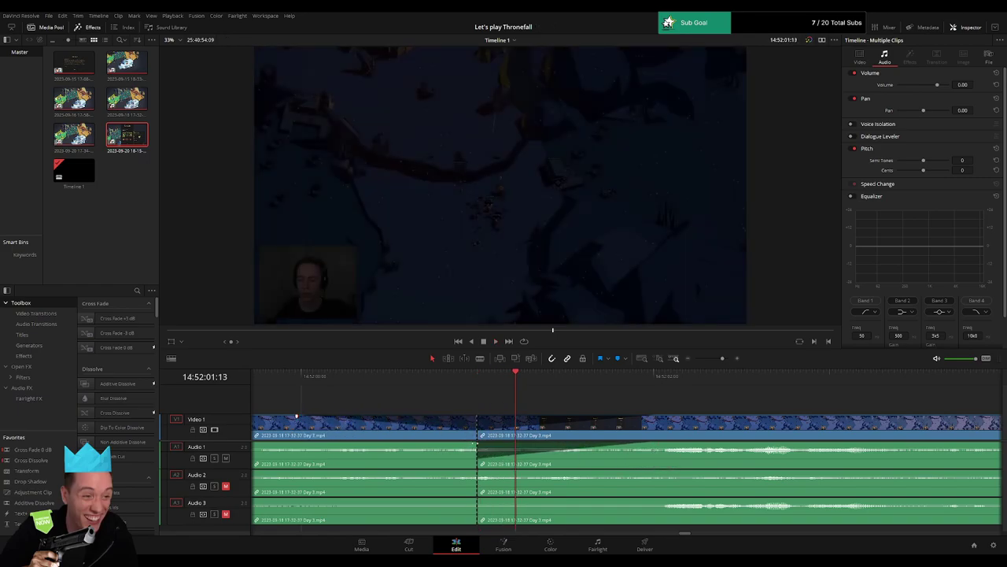
left_click_drag(476, 444, 305, 442)
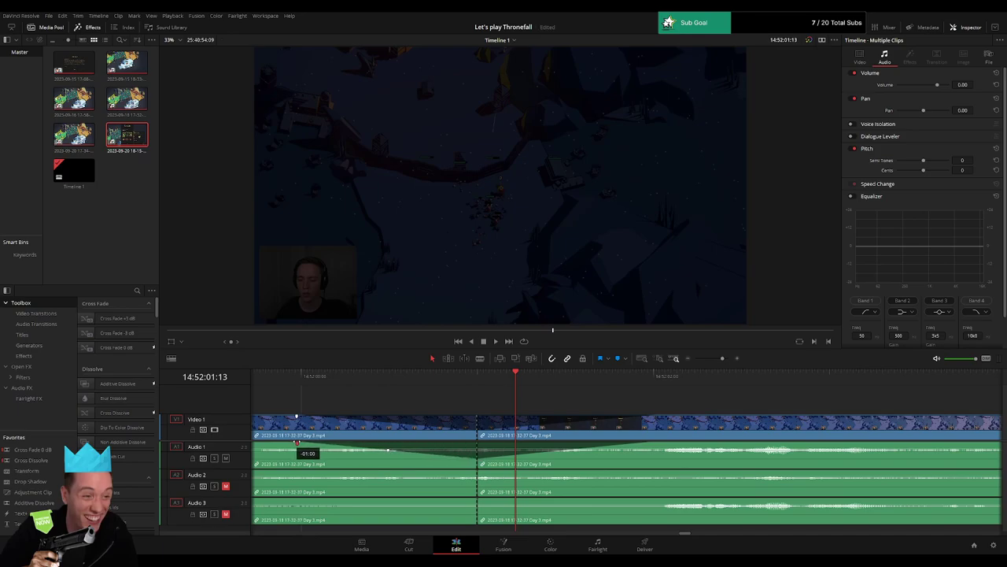
left_click_drag(474, 472, 315, 475)
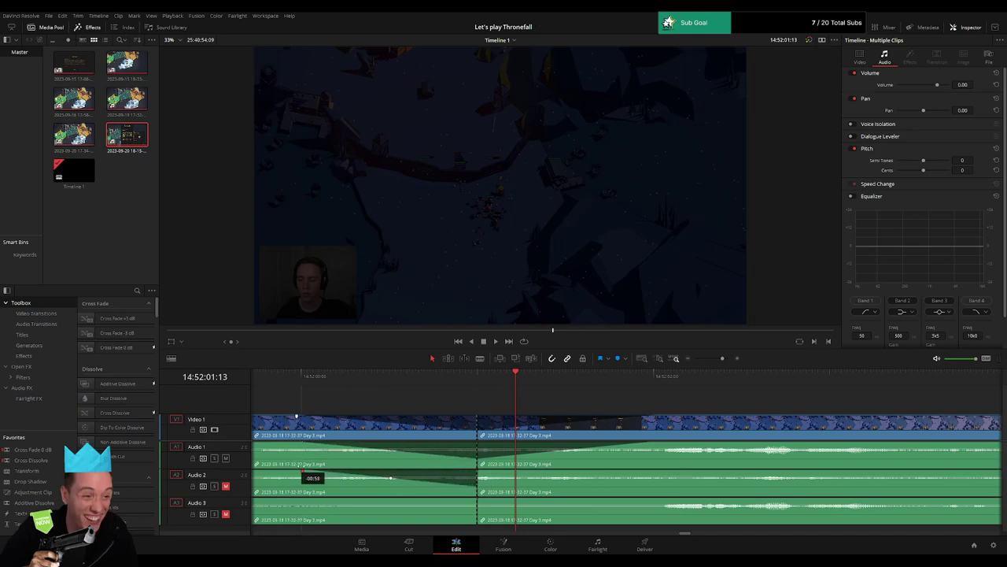
left_click_drag(483, 474, 657, 472)
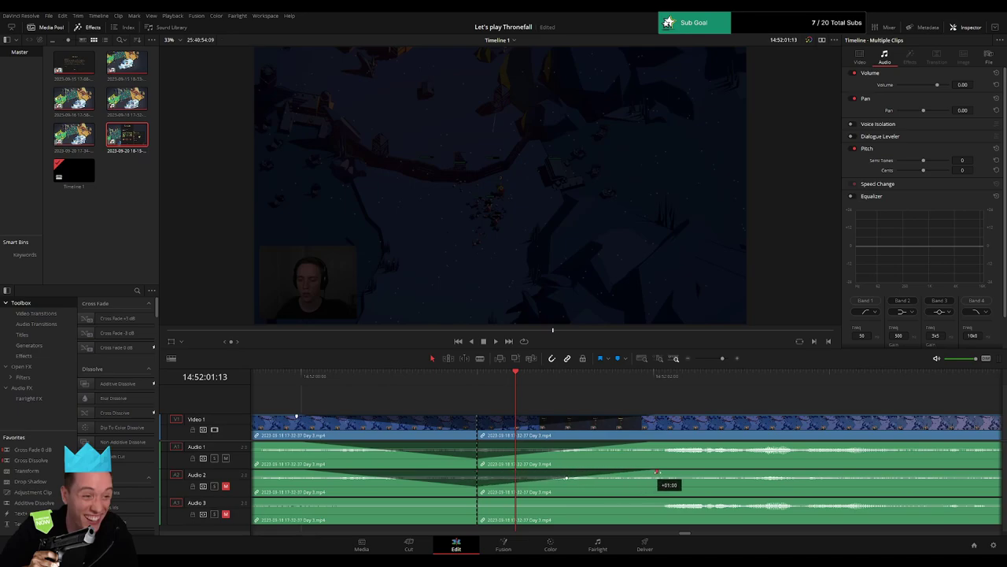
left_click_drag(475, 498, 292, 497)
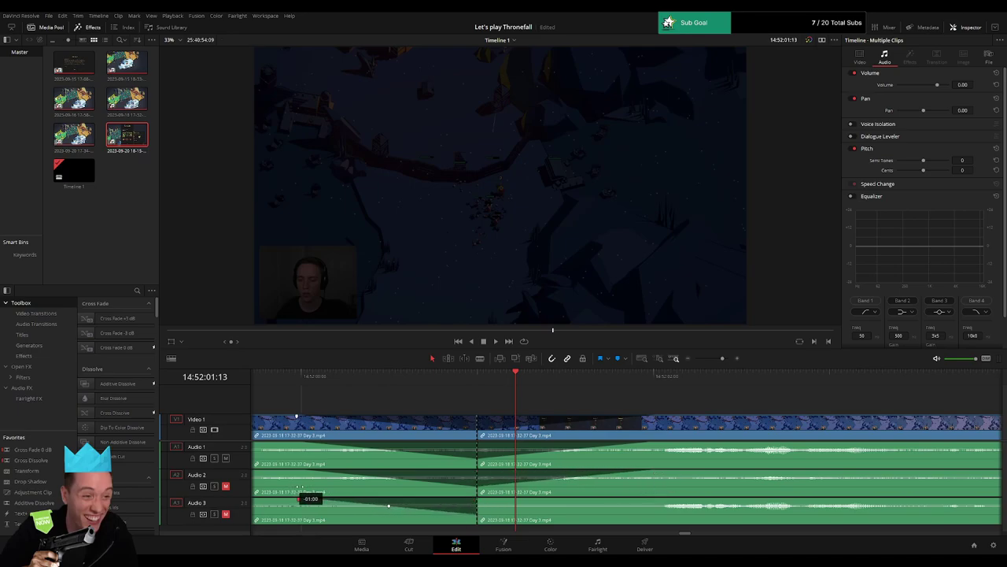
left_click_drag(475, 500, 645, 501)
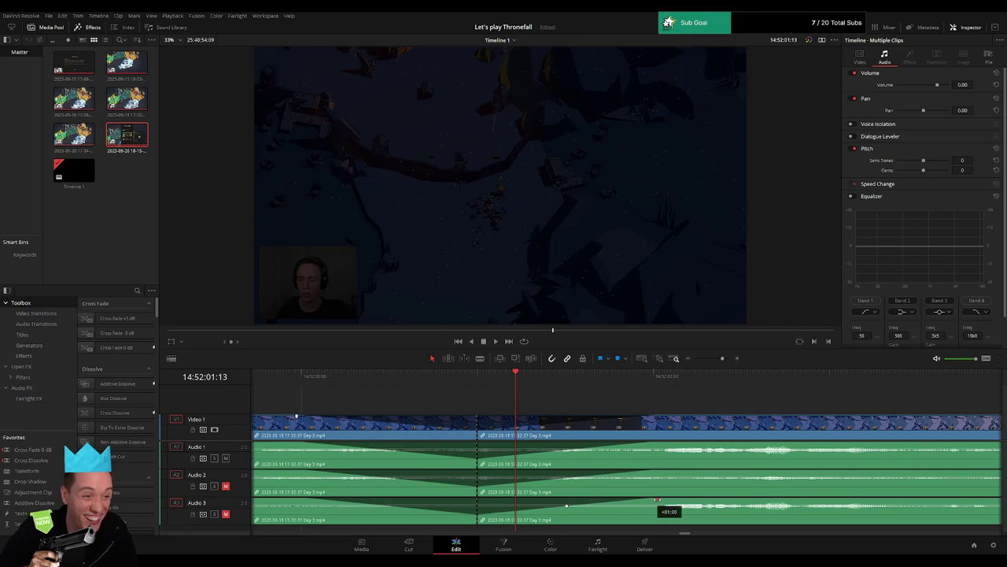
mouse_move(722, 358)
left_mouse_down()
mouse_move(705, 360)
mouse_move(719, 360)
left_mouse_up()
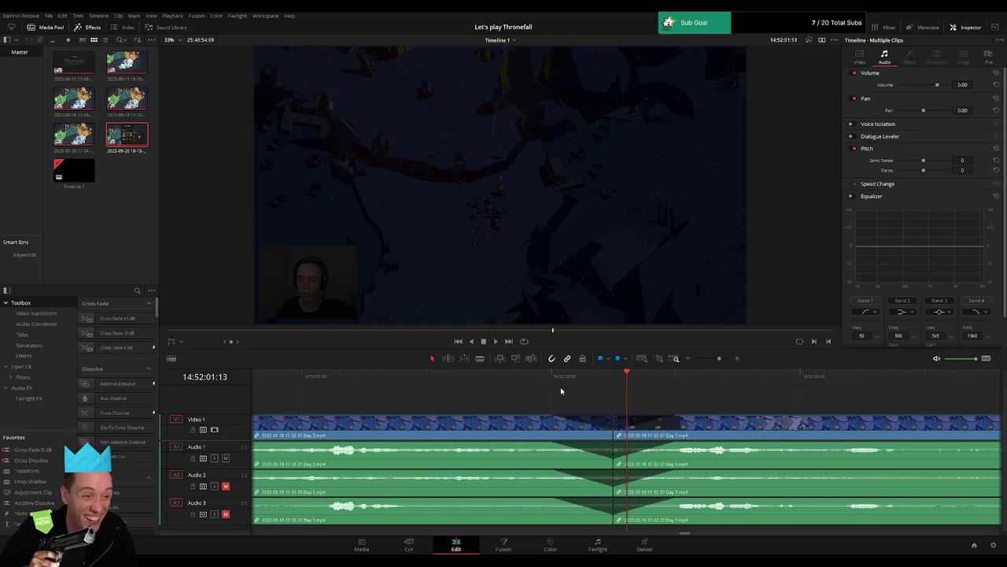
- Play back around the 14:52:01 cut to hear the fades, skipping ahead through the footage
key("space")
left_click(319, 383)
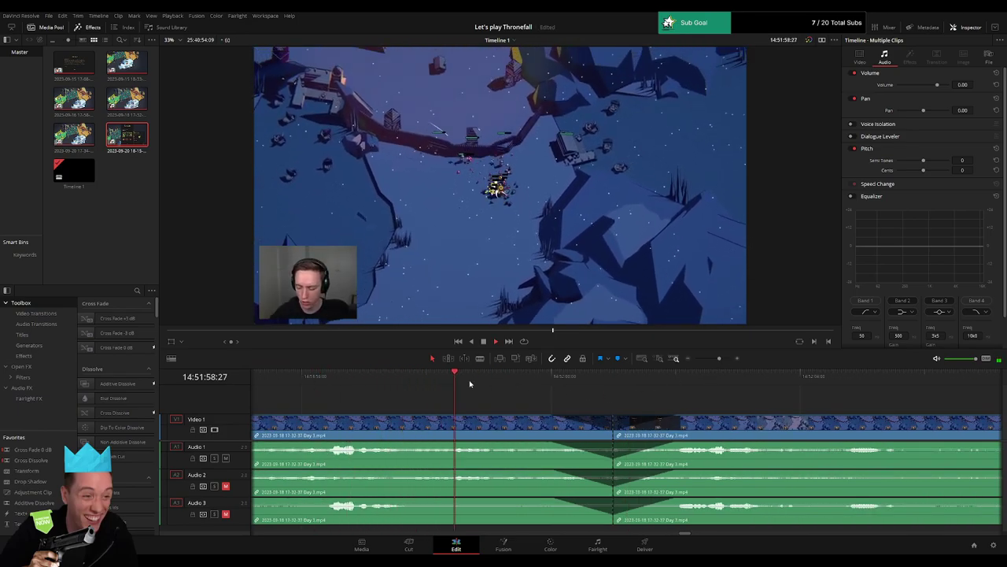
left_click(576, 382)
key("space")
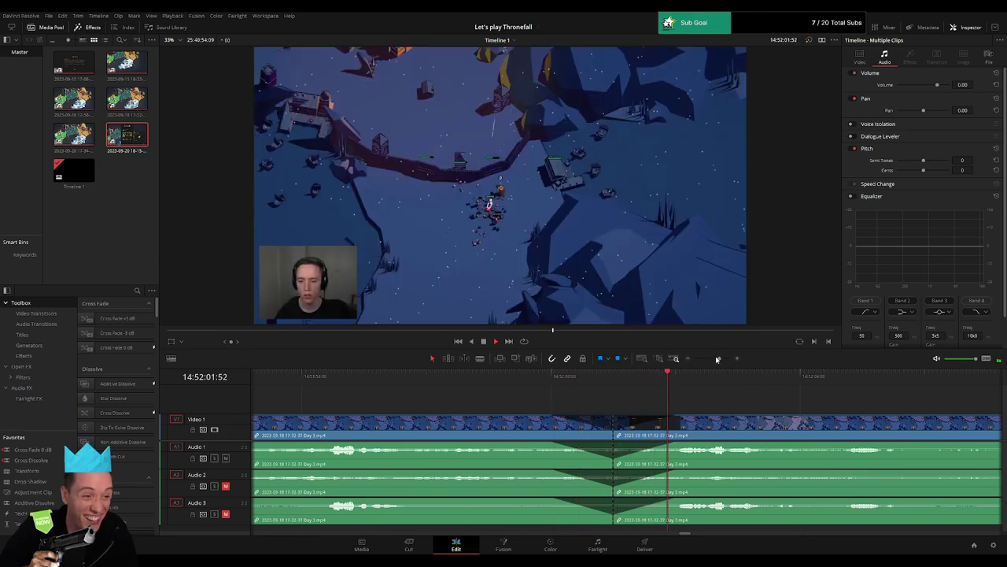
left_click(711, 361)
left_click(656, 378)
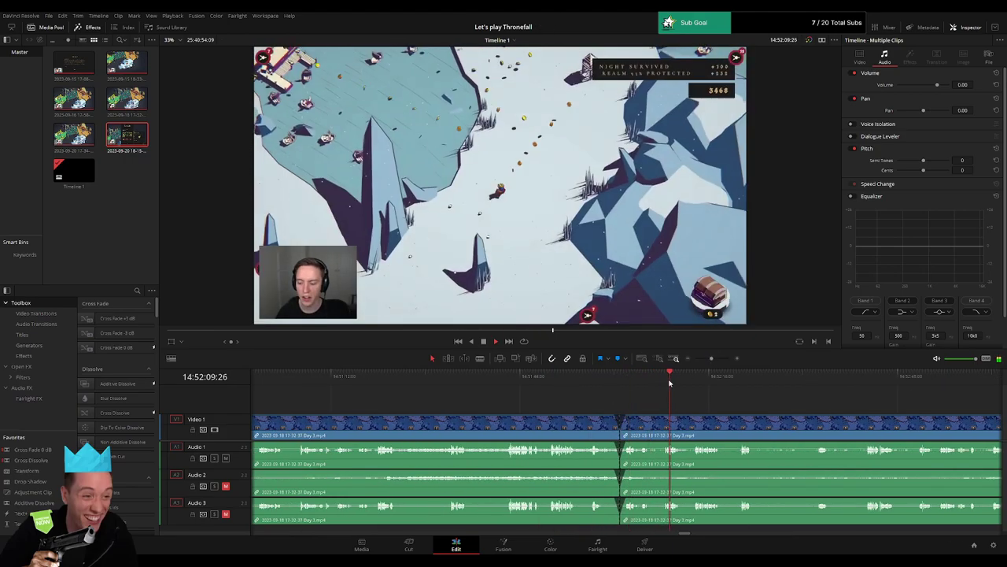
left_click(696, 378)
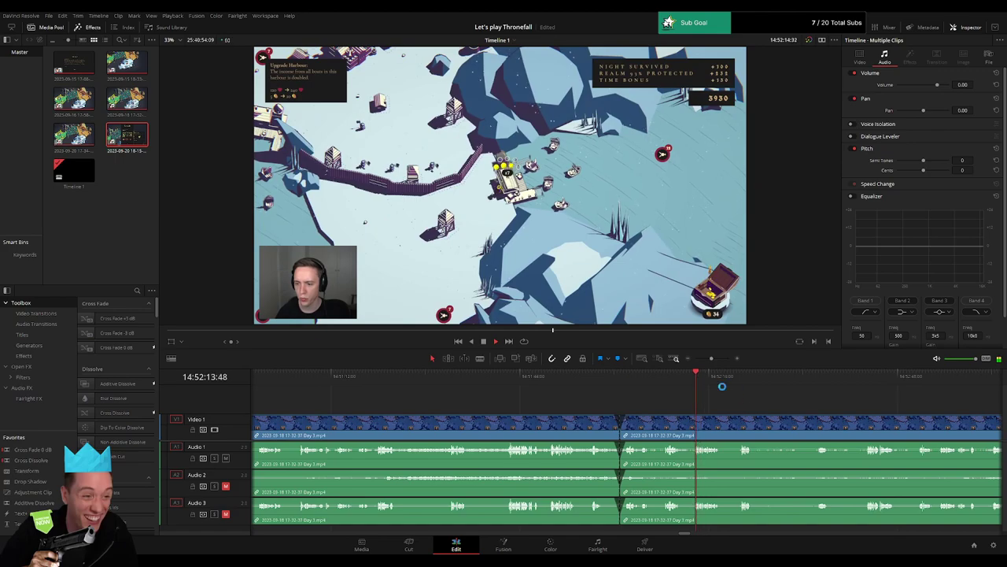
left_click(711, 361)
- Place the Day 4 recording on the timeline, leaving an empty gap before it
scroll(704, 400, "down", 6)
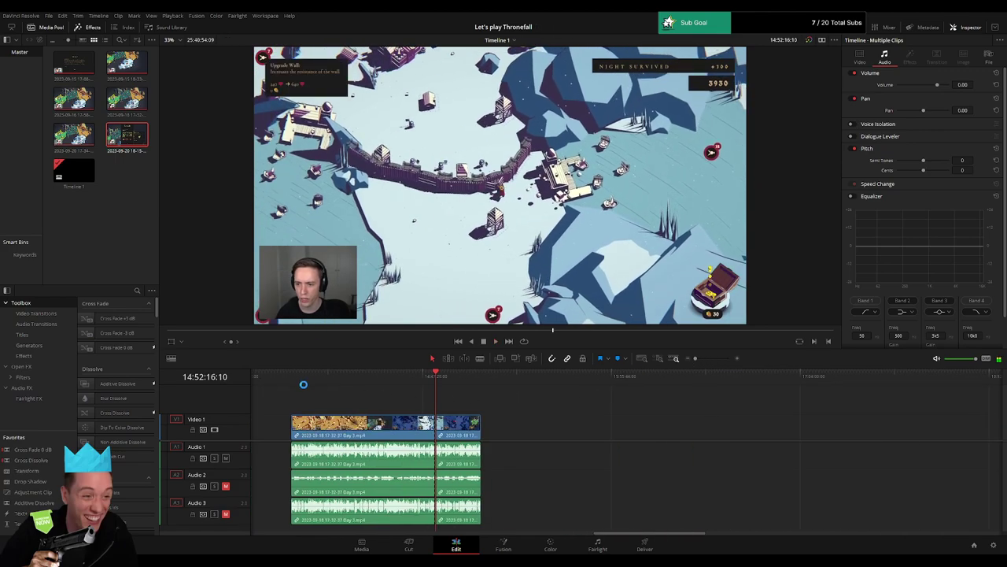
key("ctrl+z")
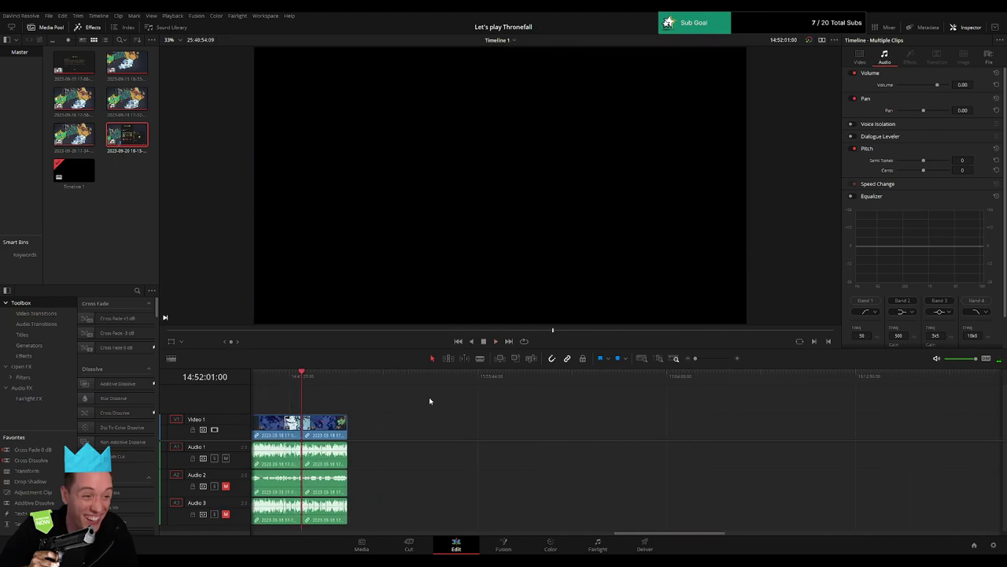
key("ctrl+z")
key("ctrl+z")
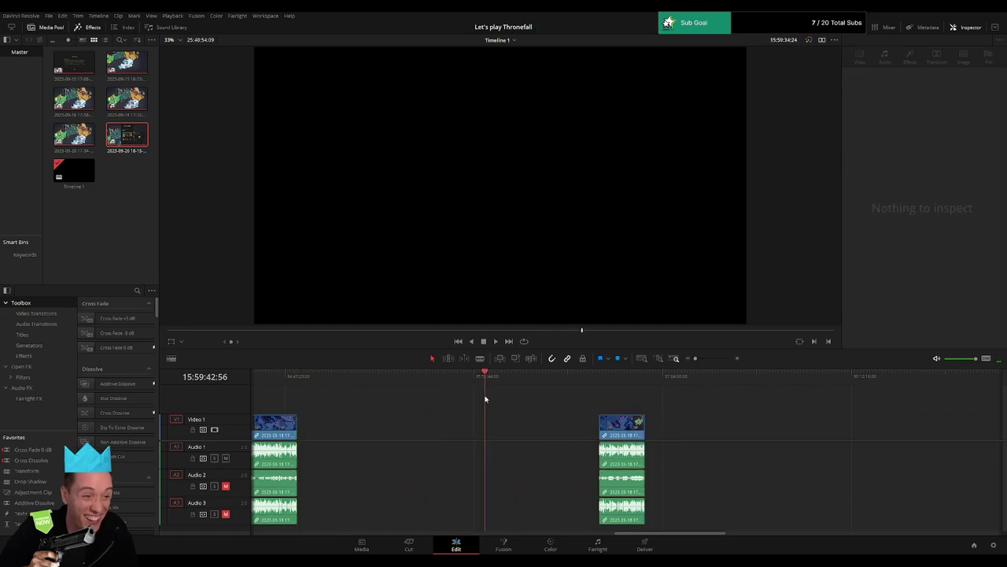
- Butt the Day 4 clip directly after the last Day 3 piece at 16:00:00:00 and play the join
left_click_drag(639, 435, 525, 435)
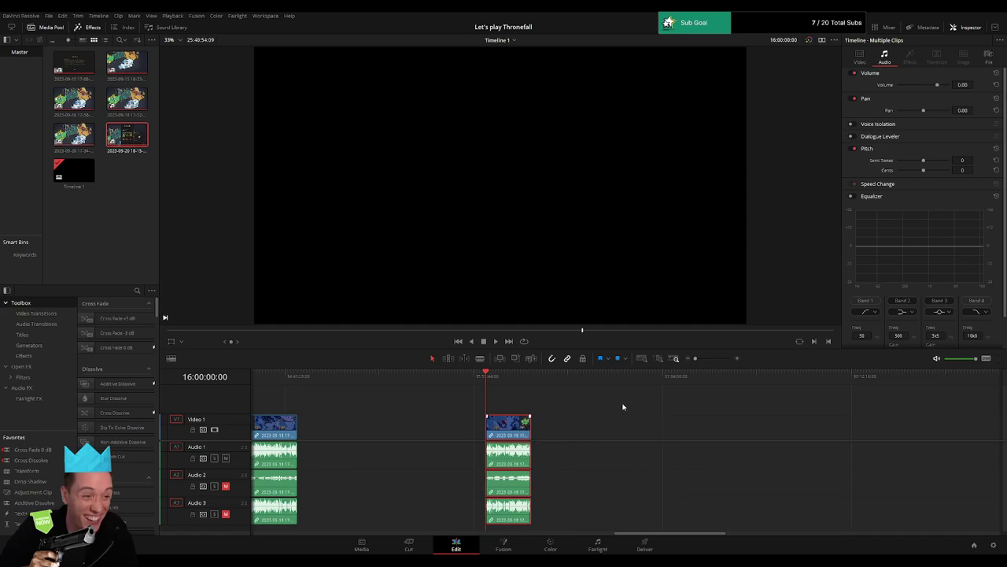
scroll(622, 407, "right", 5)
left_click_drag(929, 438, 423, 438)
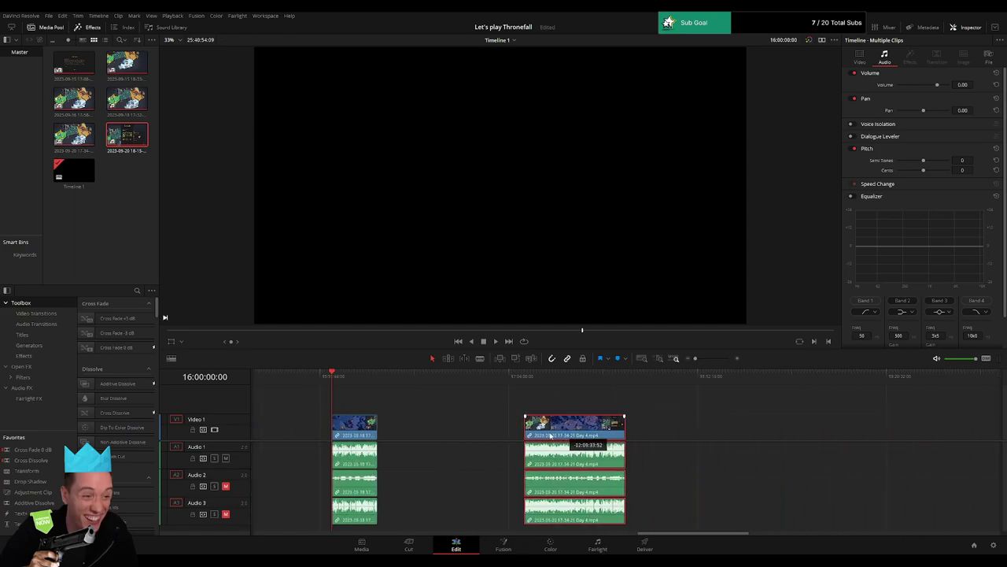
key("space")
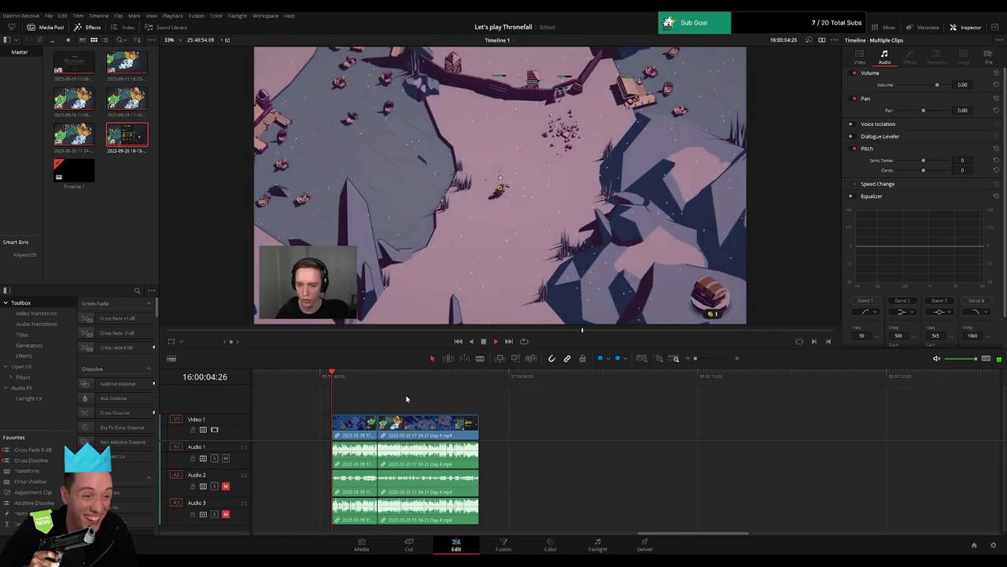
left_click_drag(695, 358, 698, 358)
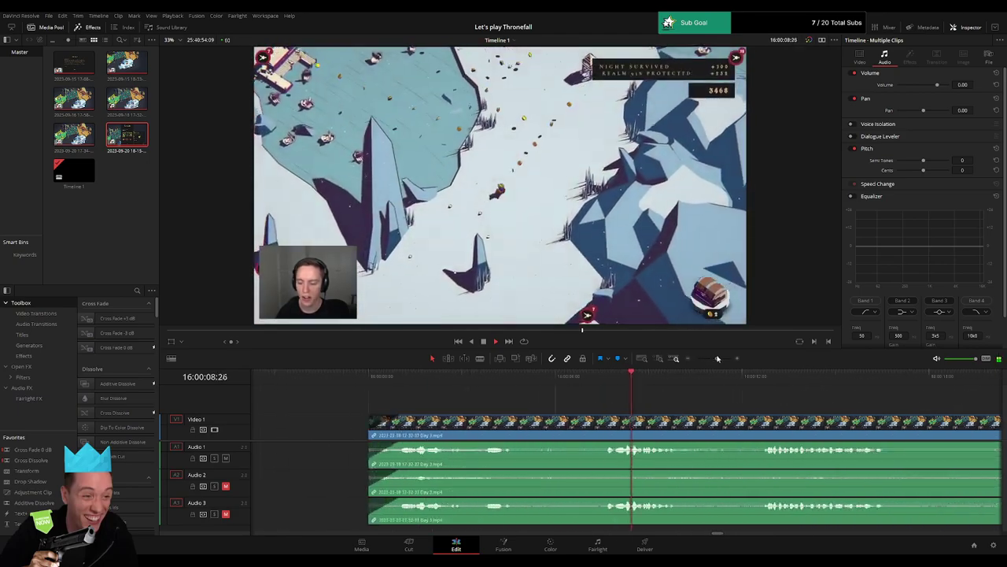
left_click_drag(467, 378, 541, 386)
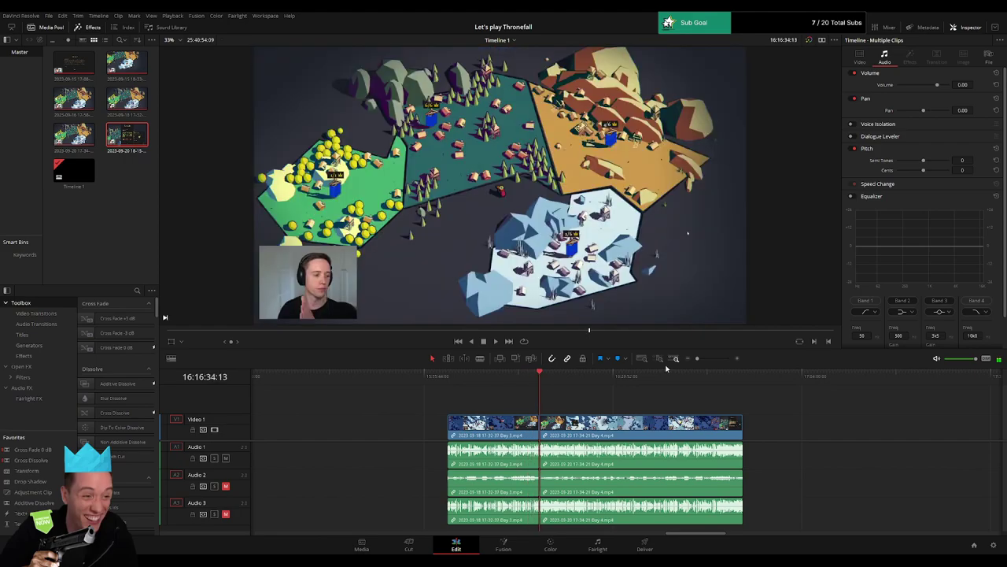
scroll(584, 389, "up", 3)
left_click(584, 389)
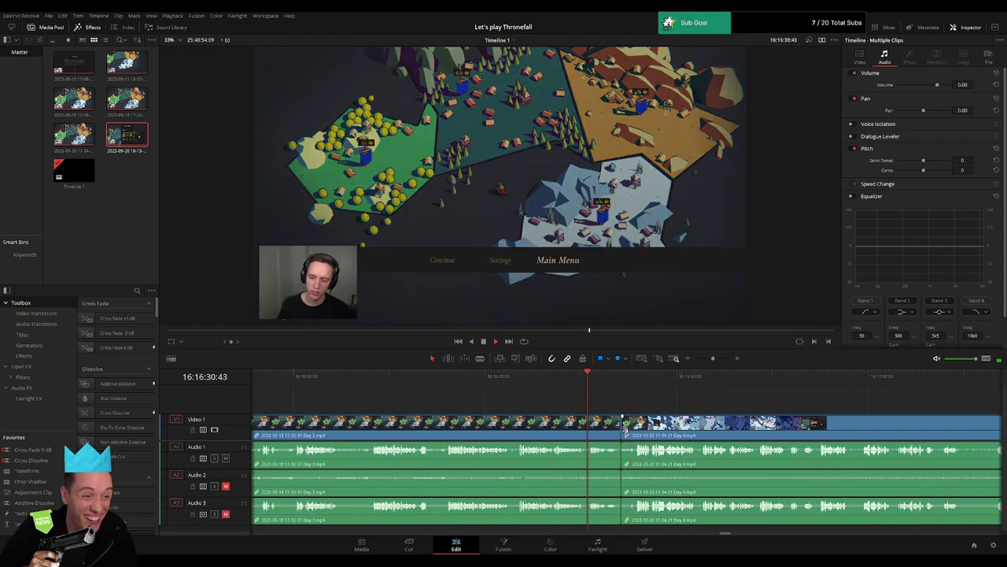
left_click(621, 426)
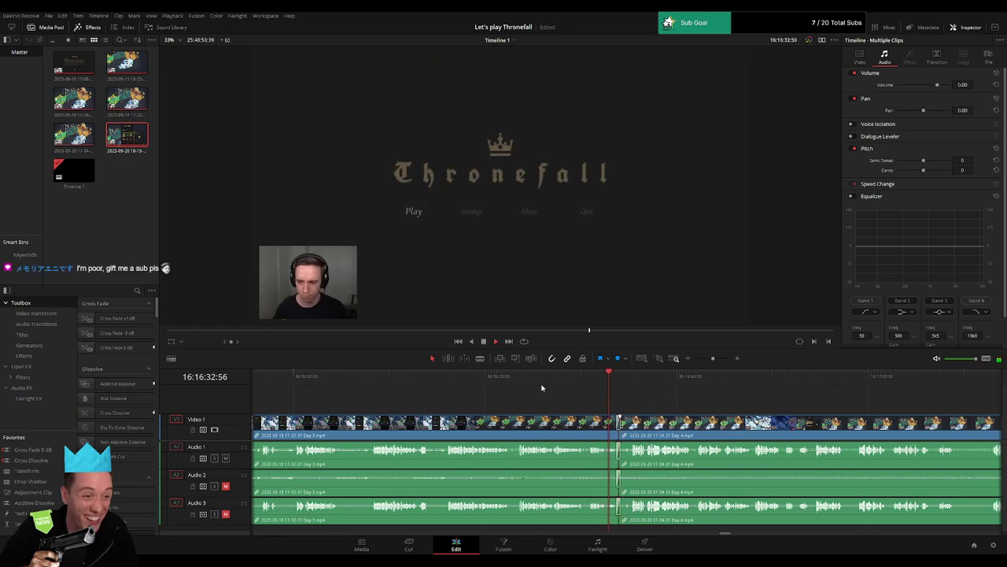
left_click(513, 377)
left_click(453, 381)
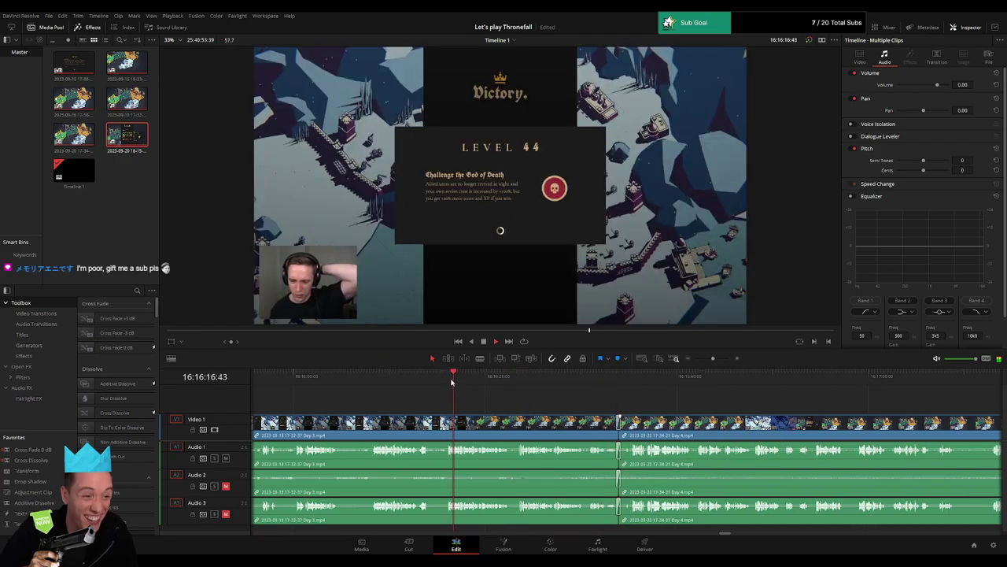
left_click(384, 377)
left_click(548, 376)
left_click(618, 376)
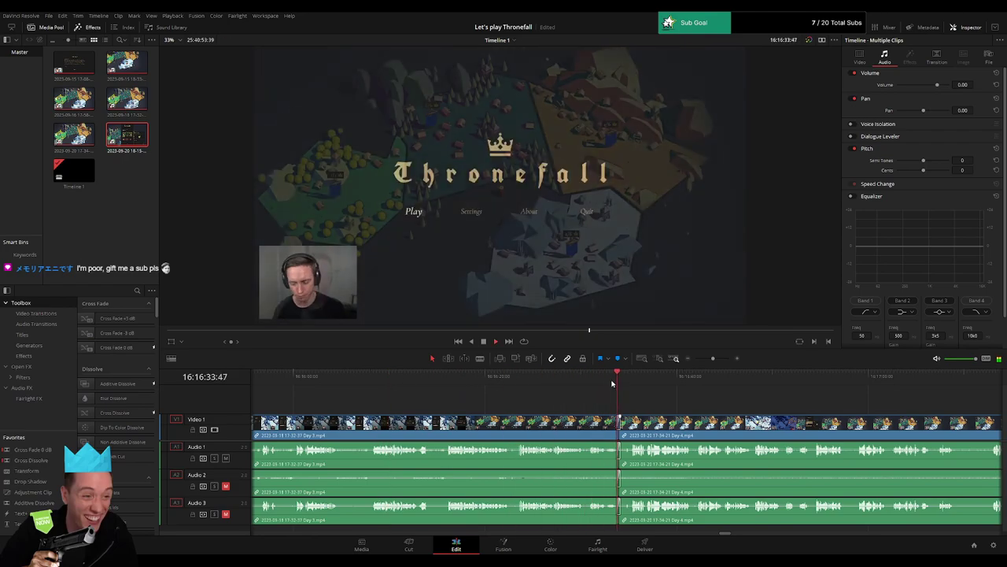
scroll(693, 401, "right", 3)
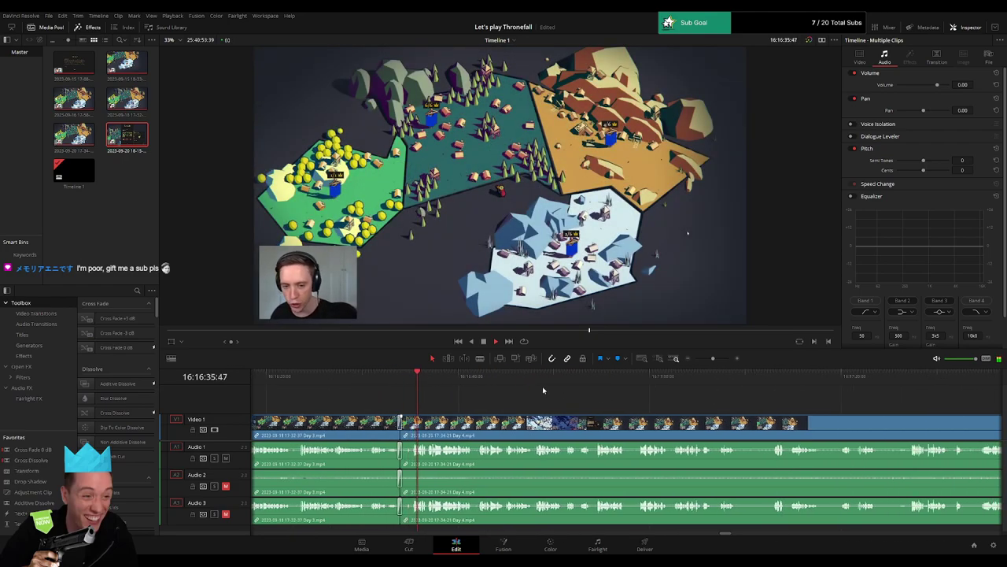
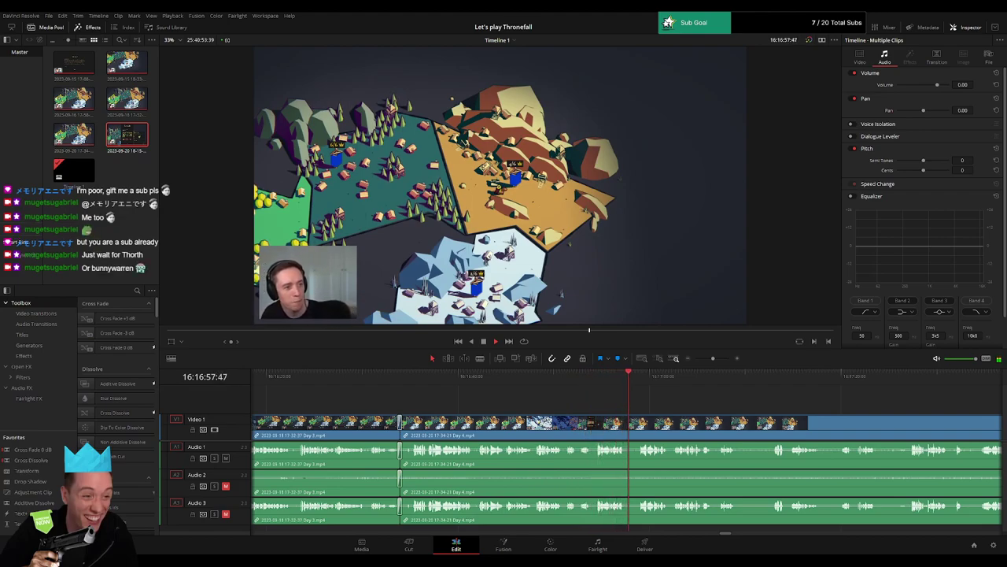
- Zoom and scrub the timeline until the playhead sits on the level 46 Victory screen
left_click_drag(712, 358, 697, 359)
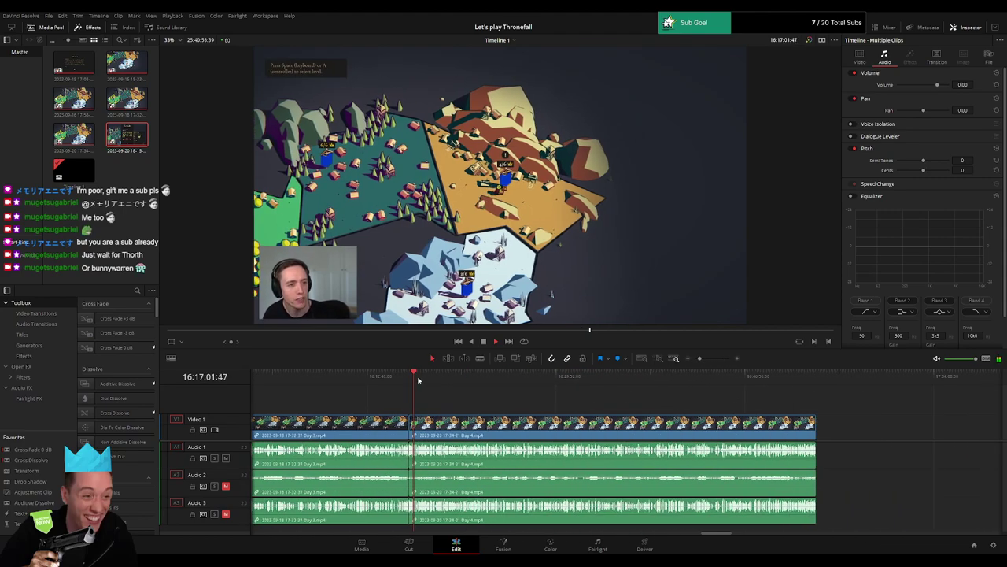
left_click_drag(418, 381, 799, 403)
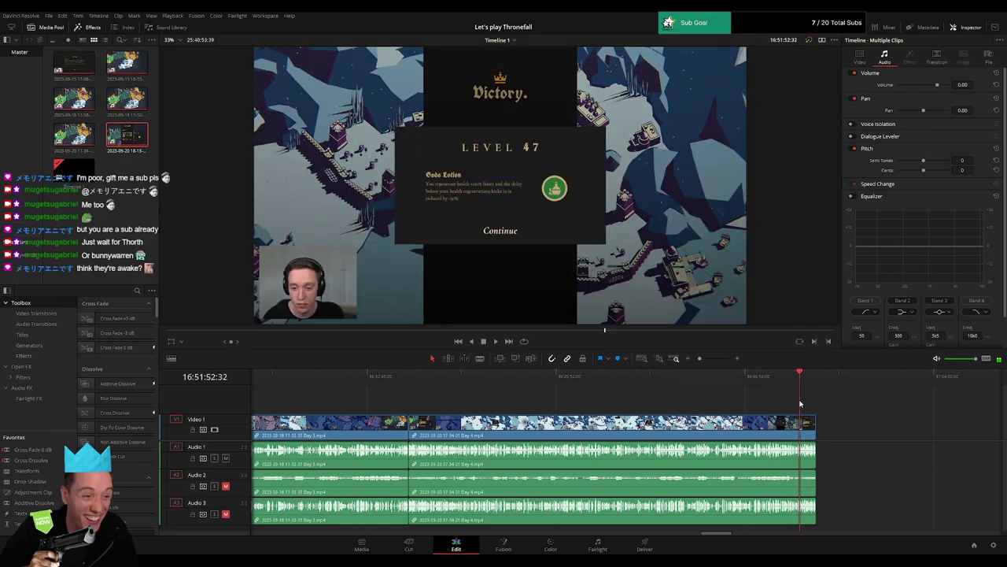
left_click_drag(700, 358, 714, 359)
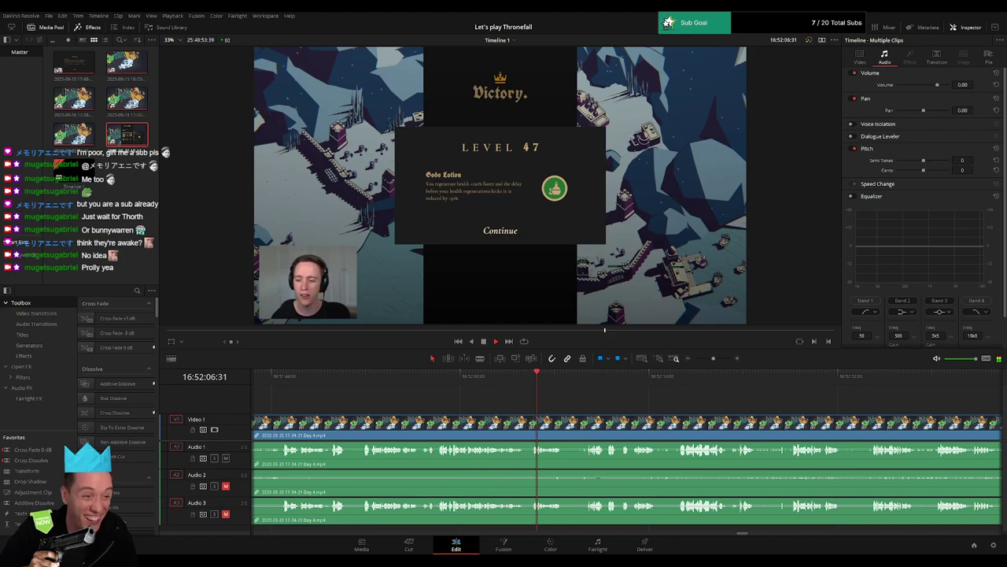
scroll(457, 405, "right", 3)
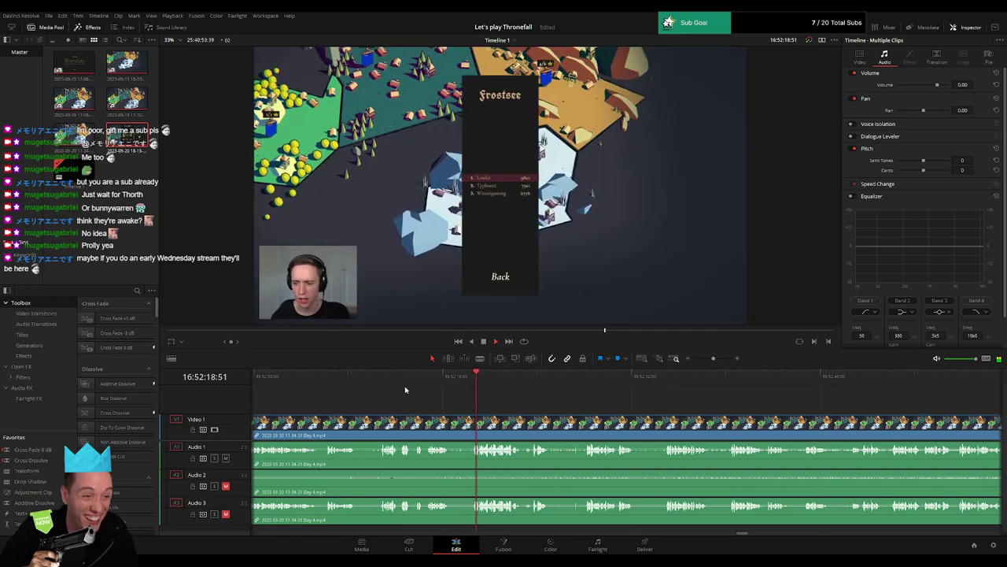
left_click(381, 378)
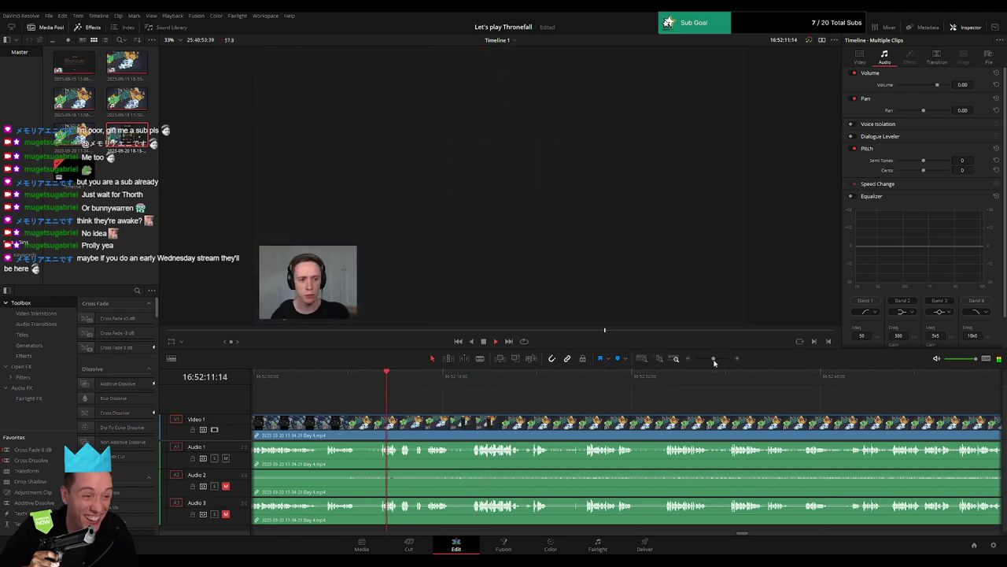
left_click_drag(714, 359, 720, 358)
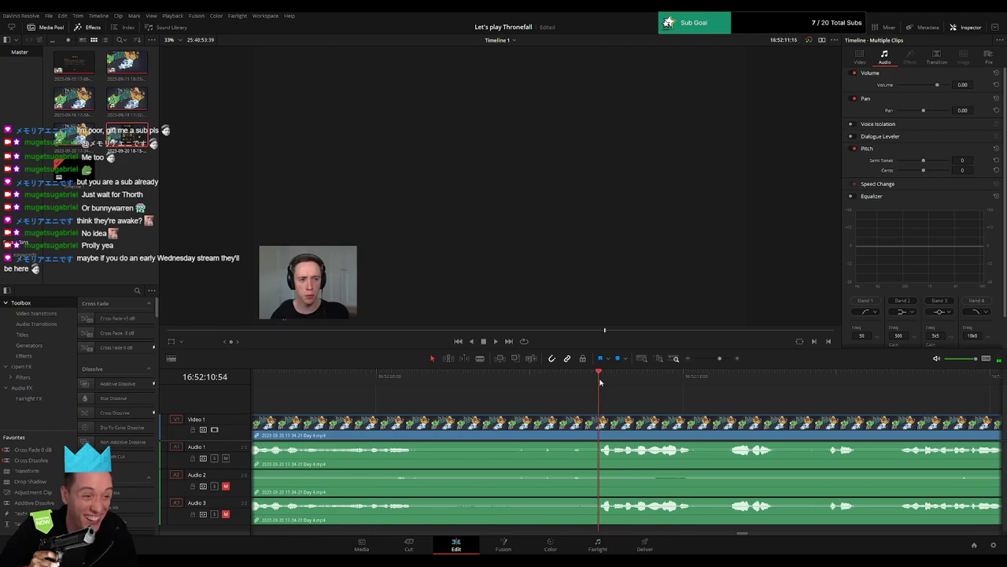
mouse_move(600, 383)
left_mouse_down()
mouse_move(426, 386)
mouse_move(484, 388)
left_mouse_up()
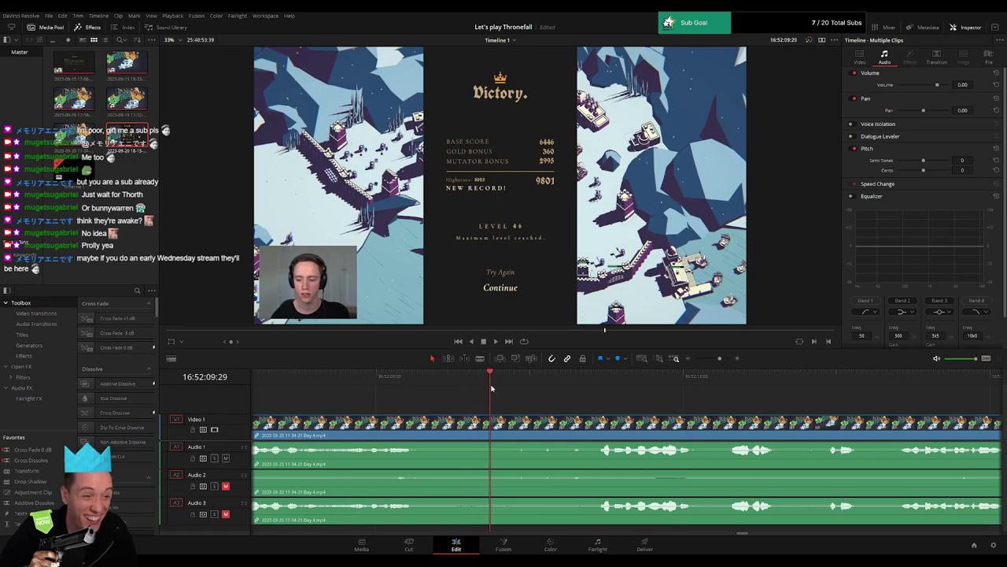
- Blade all tracks at the Victory screen, returning the accidentally moved part to its place
key("ctrl+b")
left_click_drag(494, 425, 575, 426)
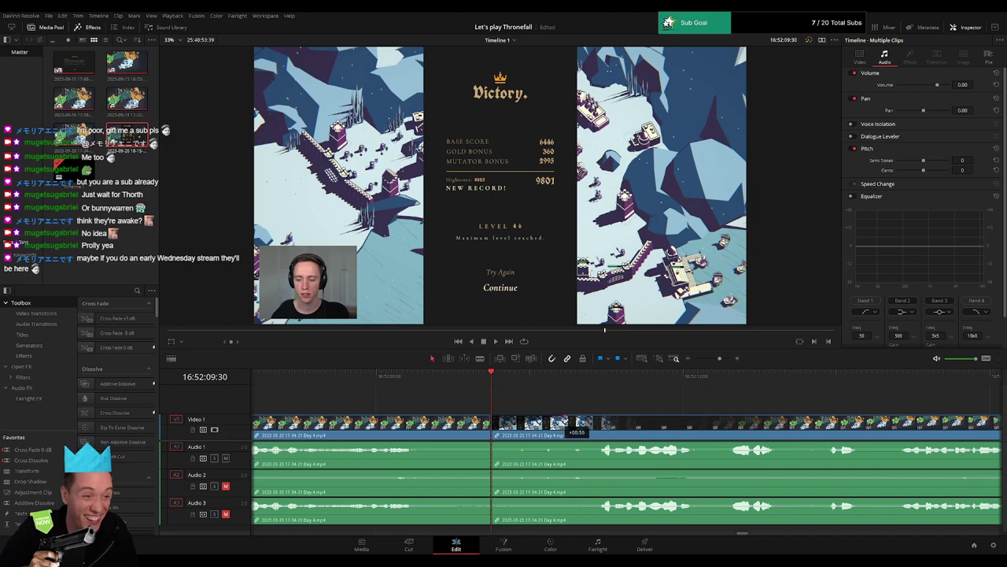
left_click_drag(501, 422, 425, 428)
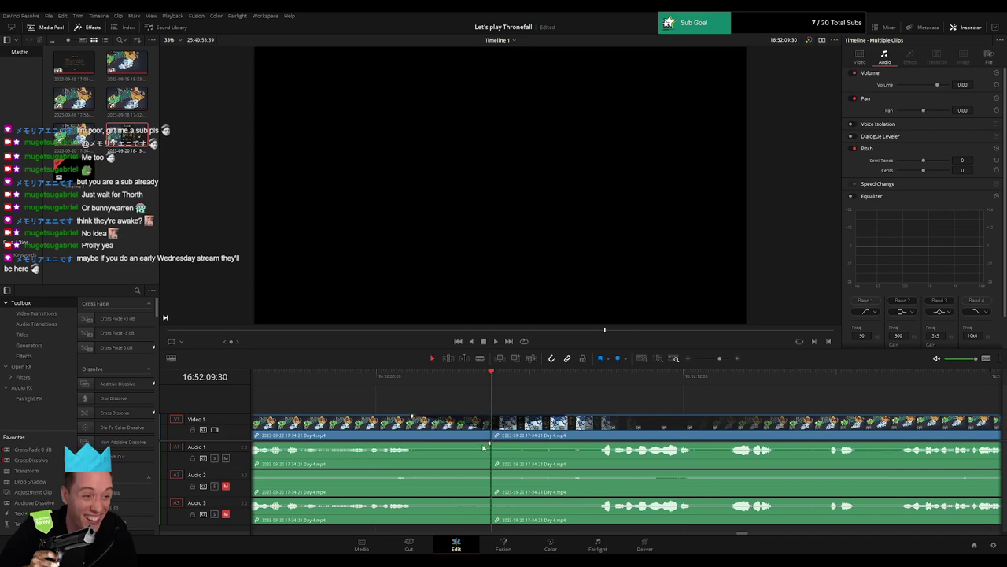
- Add fade-outs before and fade-ins after the cut on Audio 1, 2 and 3
left_click_drag(490, 443, 416, 446)
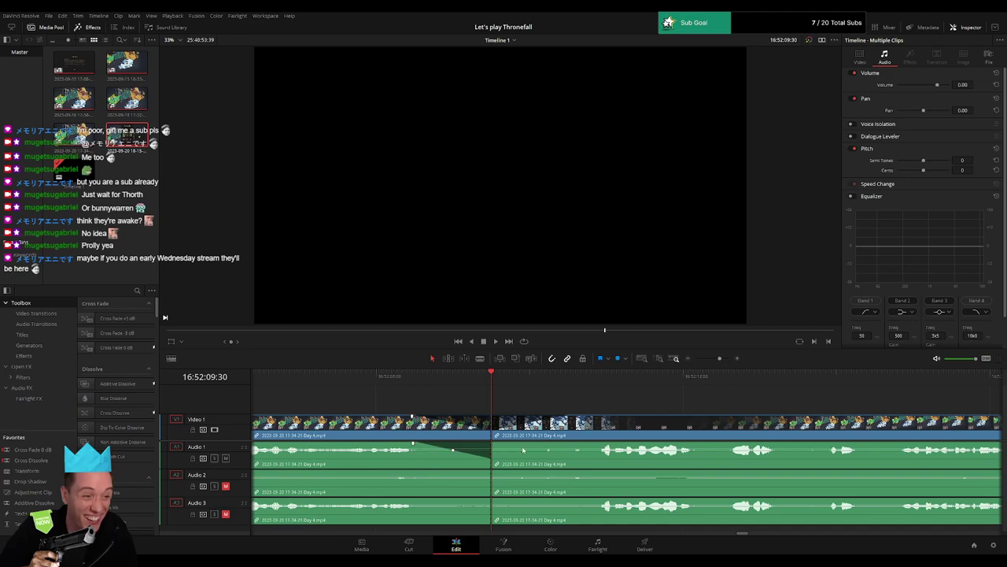
left_click_drag(495, 443, 585, 445)
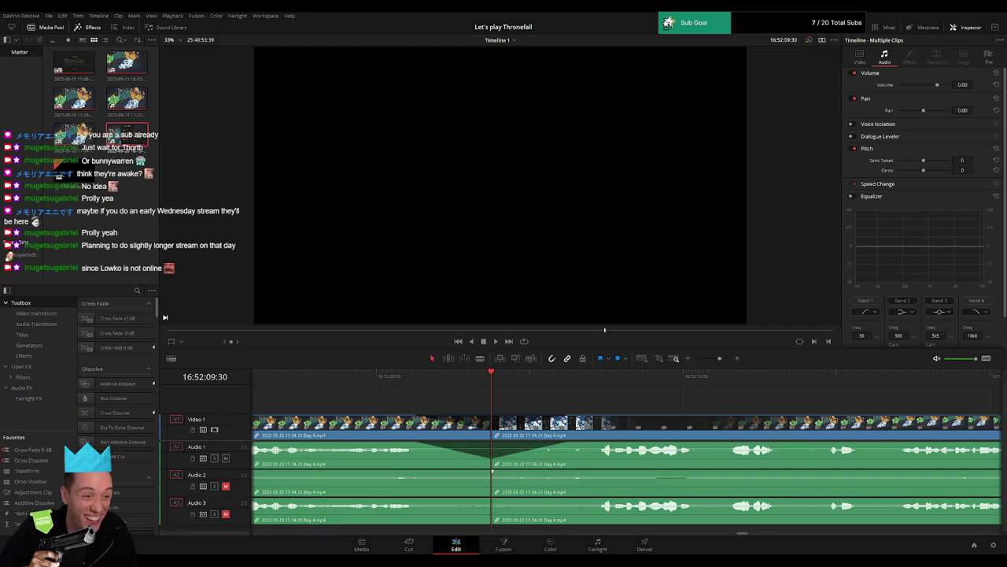
left_click_drag(493, 471, 409, 472)
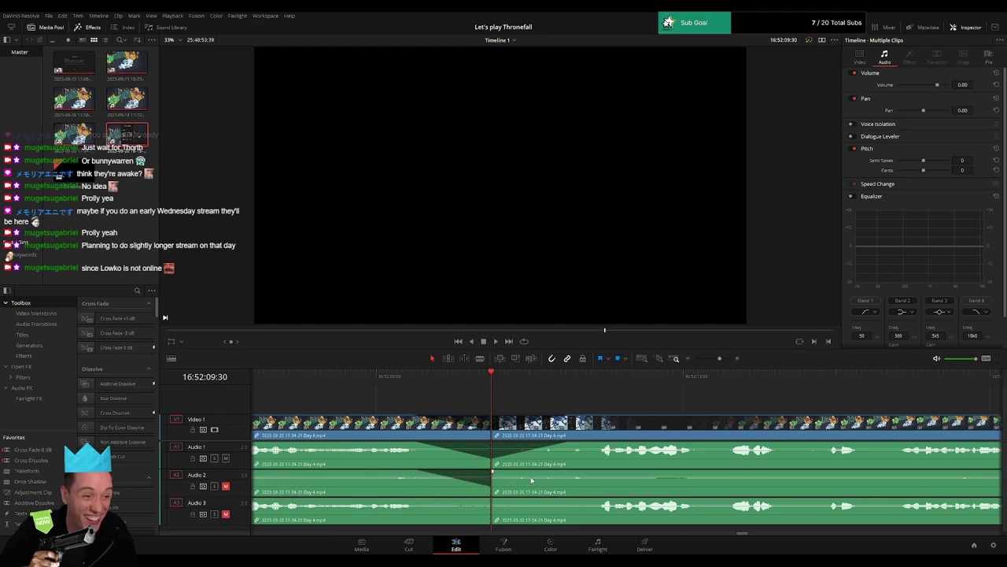
left_click_drag(492, 470, 572, 472)
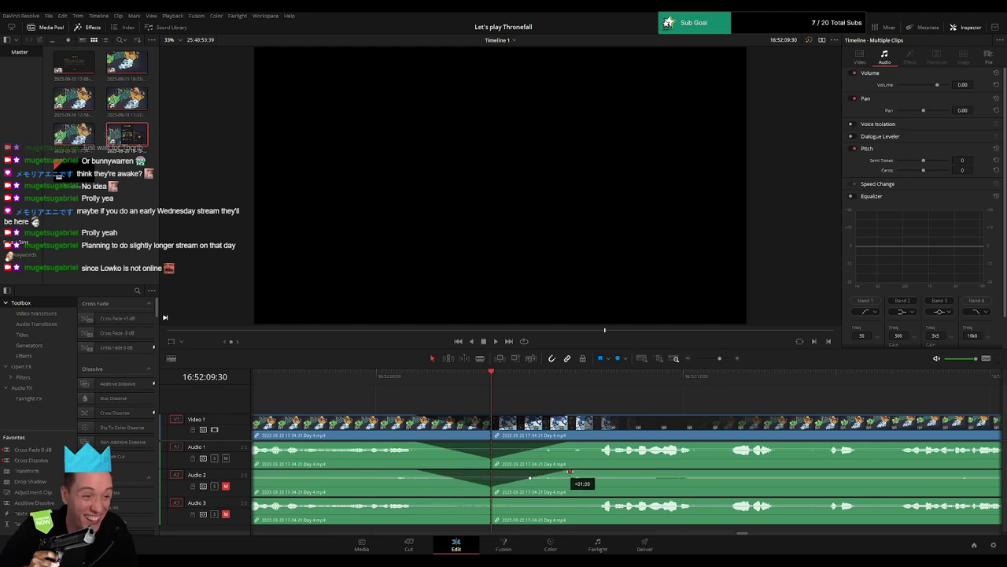
left_click_drag(477, 500, 421, 500)
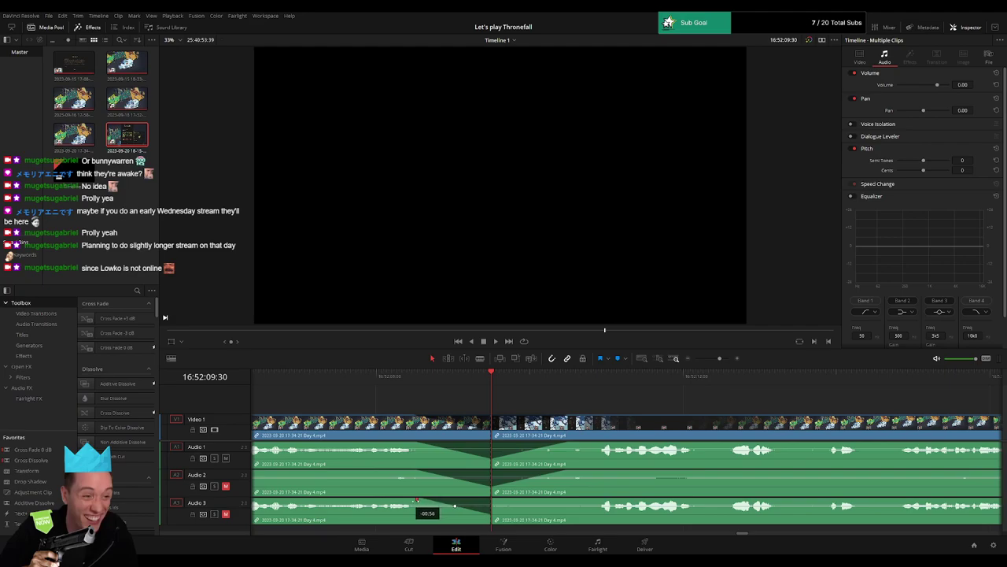
left_click_drag(493, 501, 565, 501)
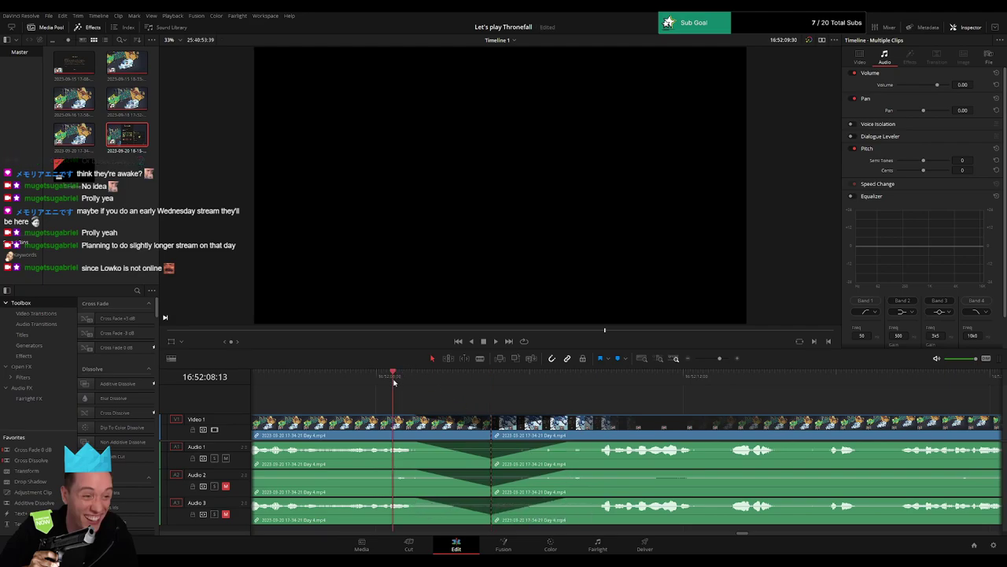
key("space")
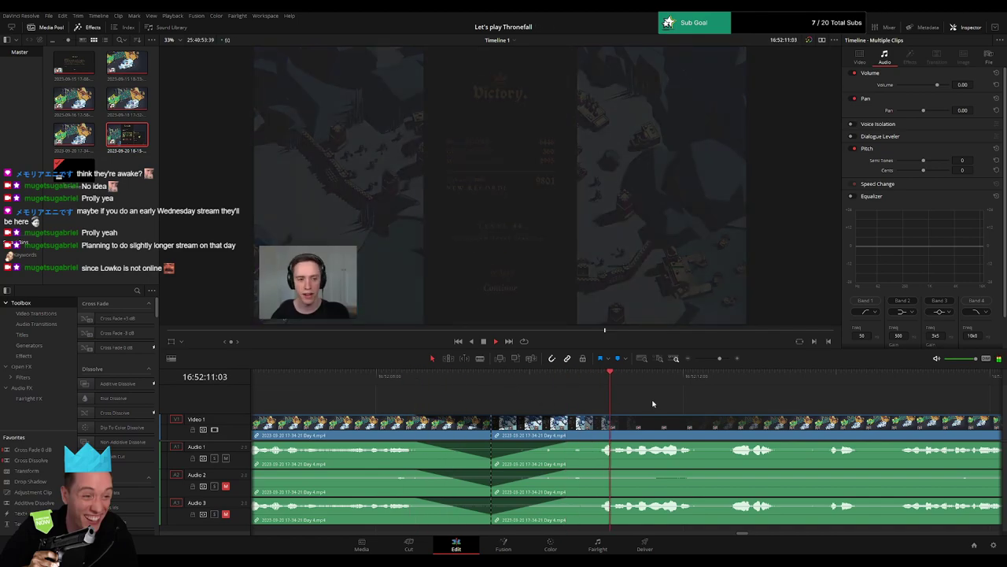
left_click(494, 387)
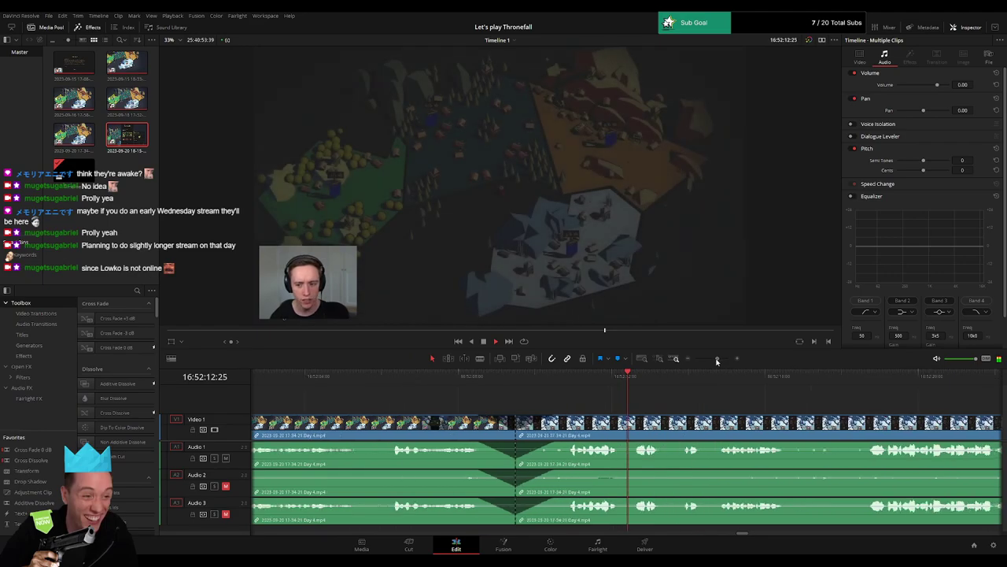
left_click_drag(716, 365, 712, 364)
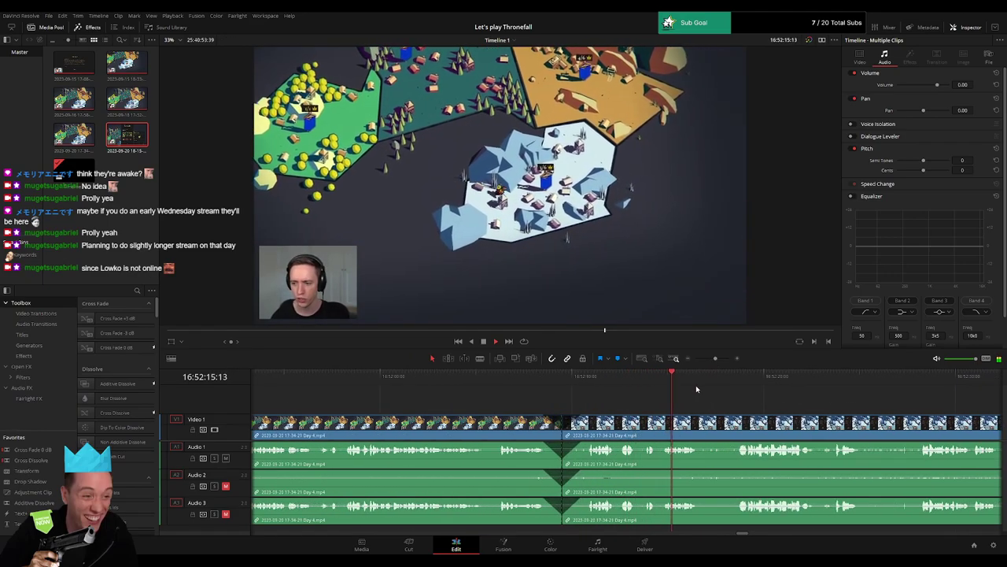
left_click(740, 384)
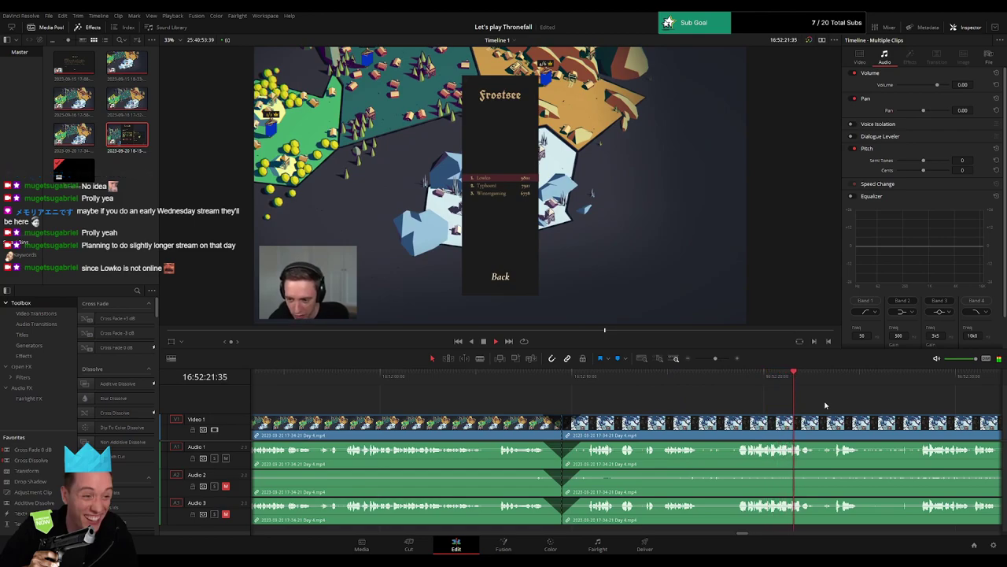
scroll(747, 405, "down", 3)
scroll(692, 405, "down", 1)
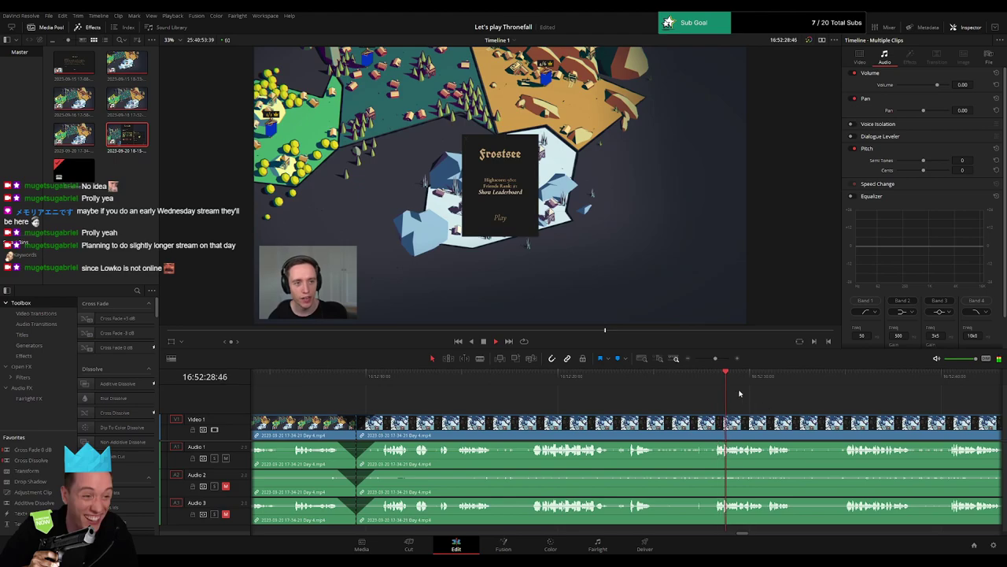
mouse_move(716, 359)
left_mouse_down()
mouse_move(691, 356)
mouse_move(704, 360)
left_mouse_up()
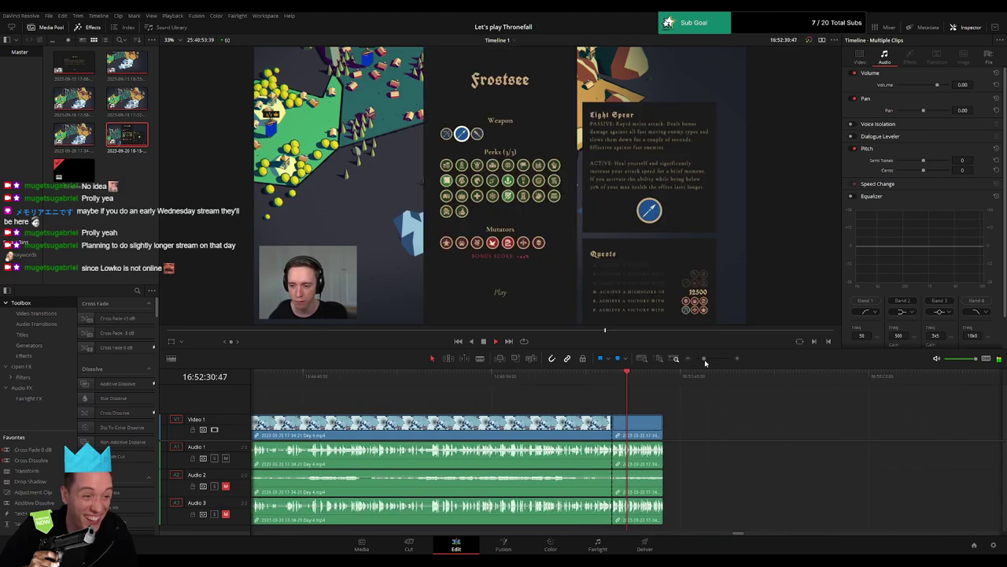
- Push the later part of the recording far down the timeline, away from the Day 4 footage
scroll(683, 406, "down", 3)
scroll(438, 414, "down", 3)
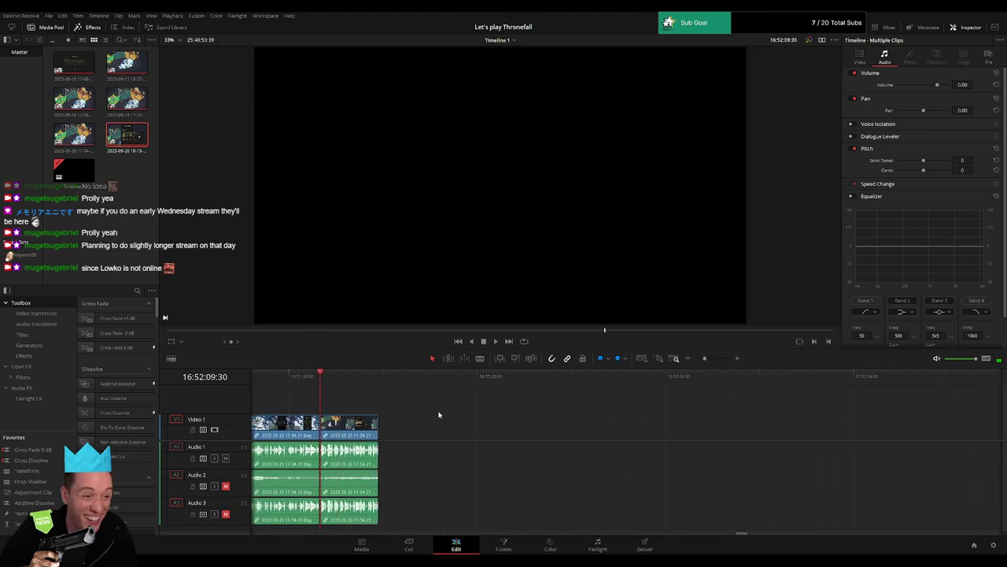
left_click_drag(402, 429, 880, 432)
left_click(652, 389)
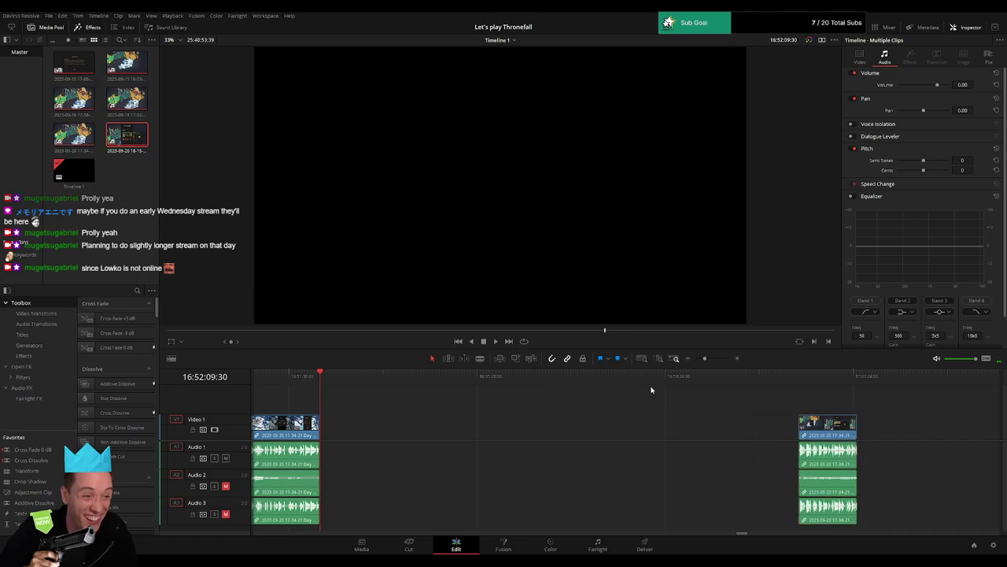
left_click(703, 360)
scroll(690, 407, "down", 3)
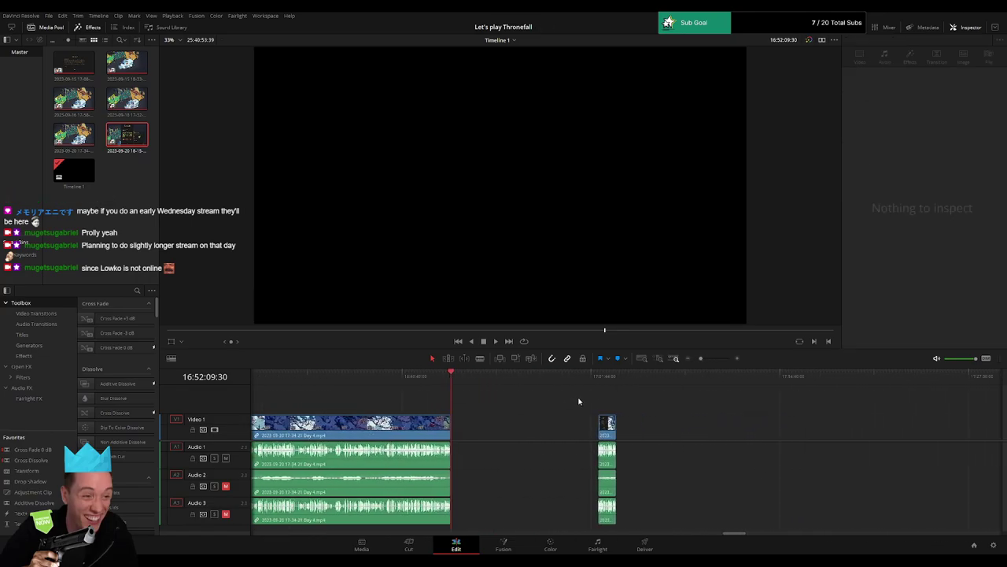
left_click_drag(607, 424, 807, 425)
left_click(659, 407)
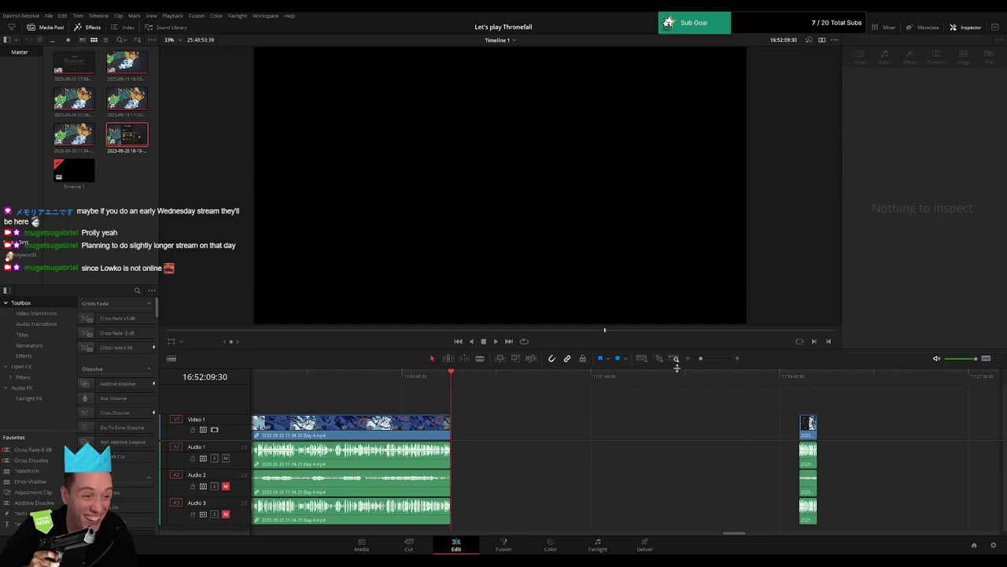
left_click(700, 360)
scroll(774, 406, "down", 4)
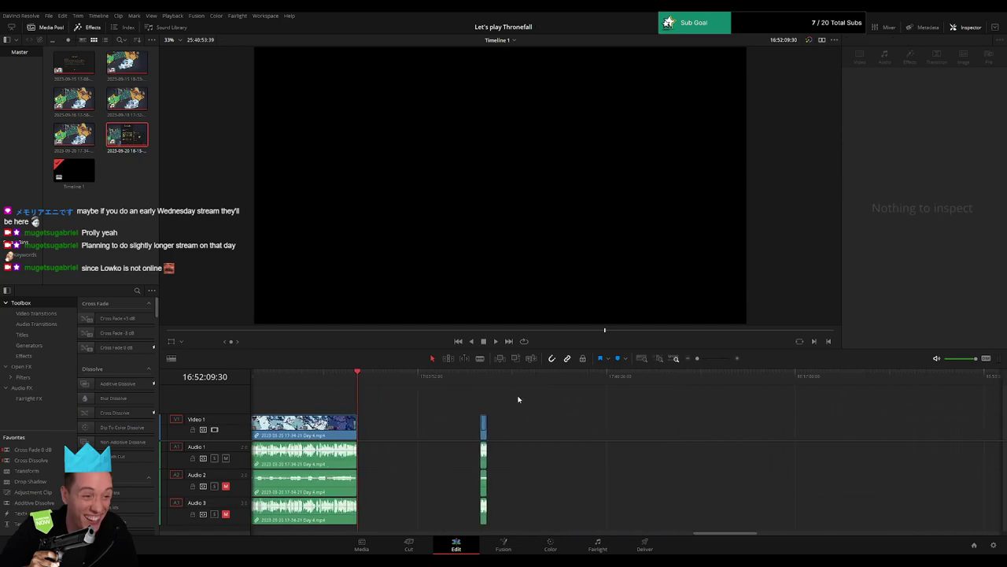
left_click_drag(470, 430, 773, 429)
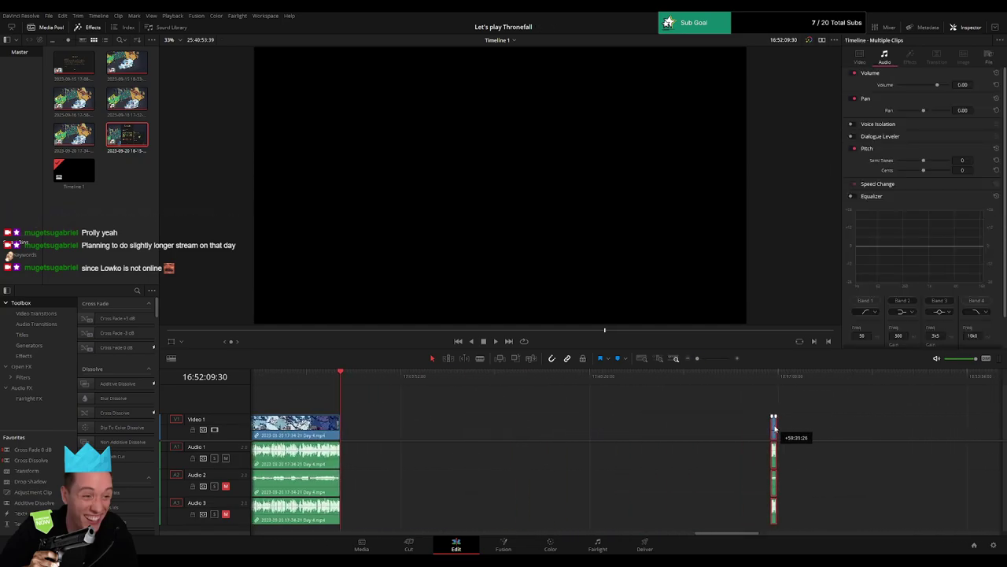
left_click(631, 413)
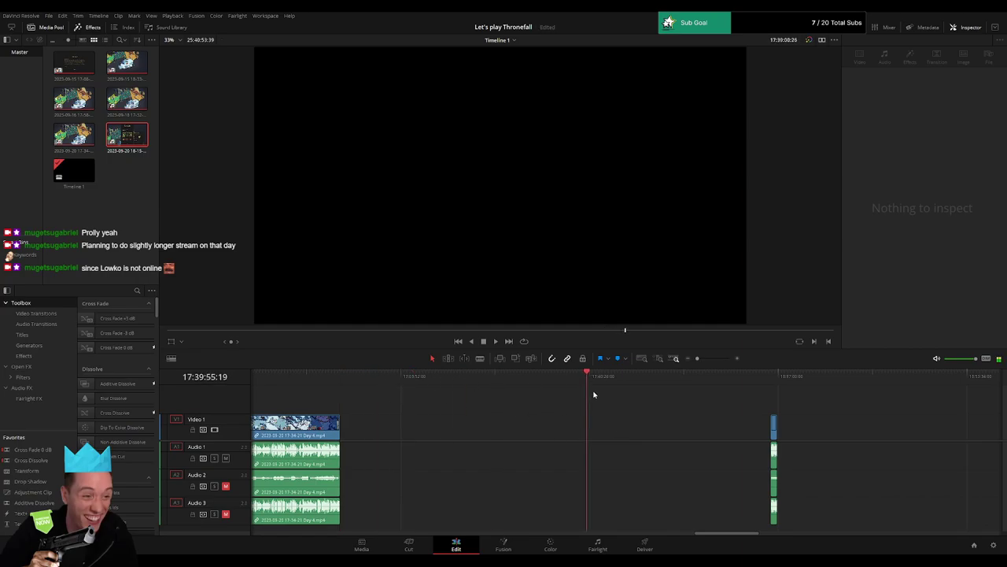
- Return the playhead to the timeline start at 18:00:00:00
left_click(690, 399)
scroll(707, 369, "up", 5)
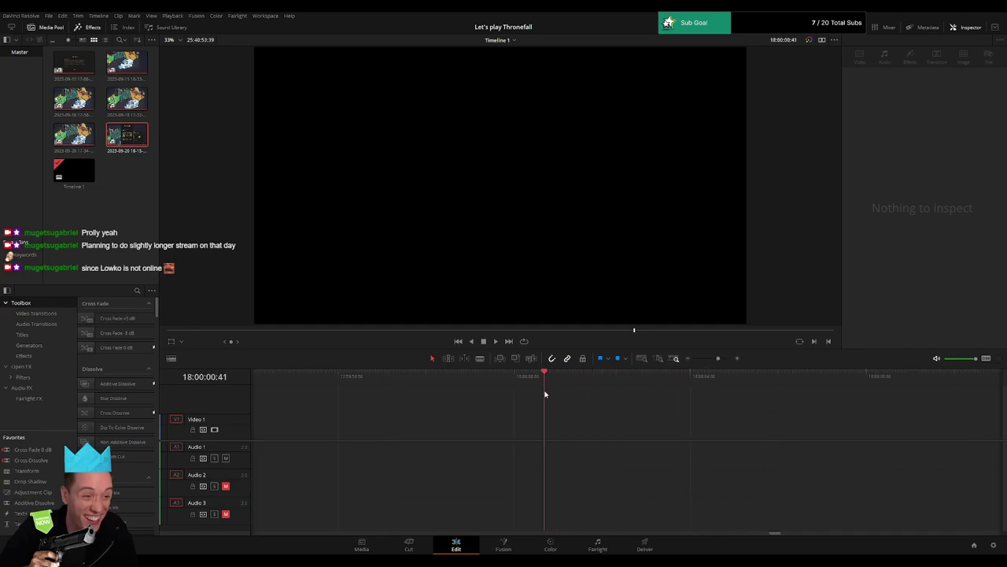
key("Home")
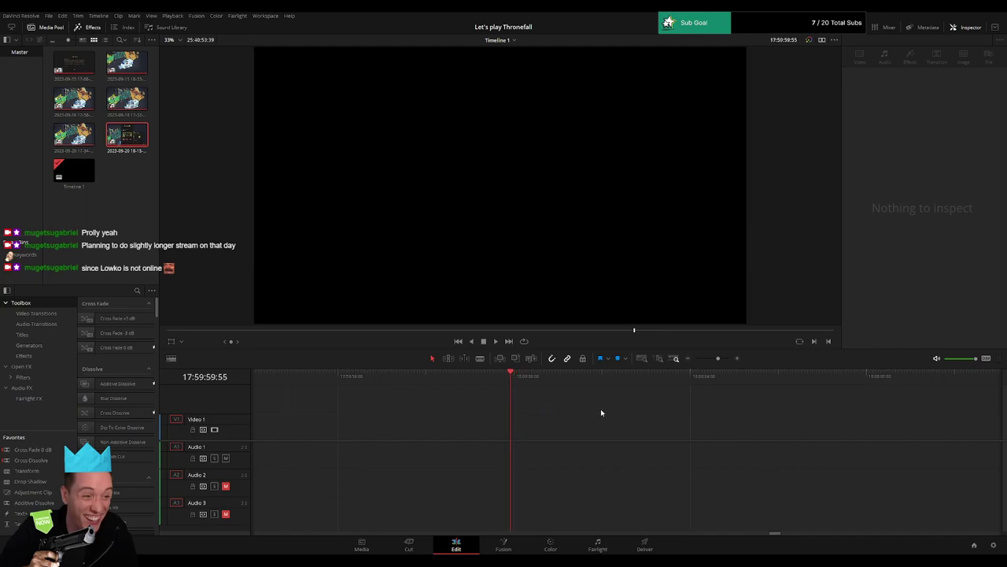
- Move the Day 4 part 2 clip up to the playhead and play to check it
scroll(693, 409, "down", 5)
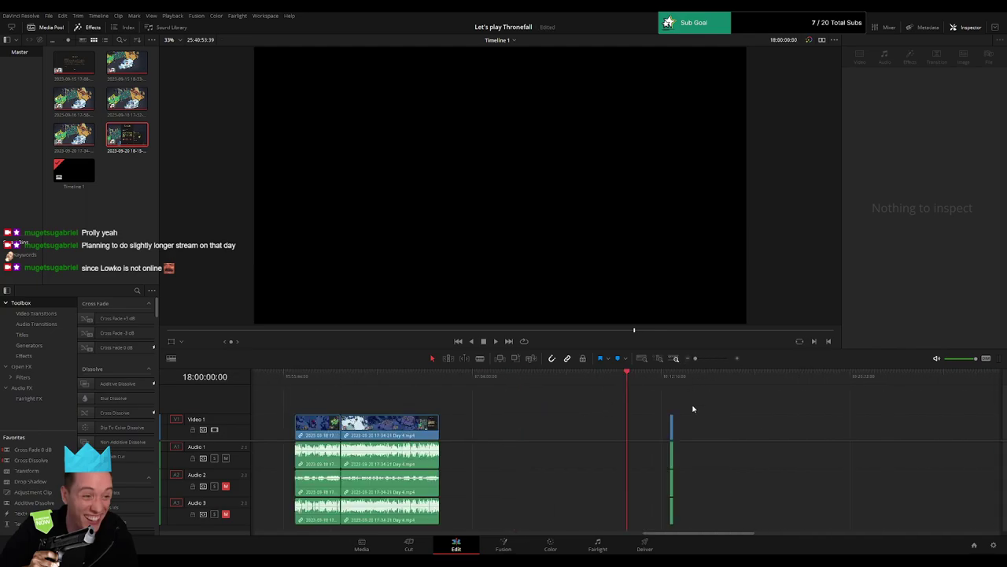
left_click_drag(673, 427, 630, 427)
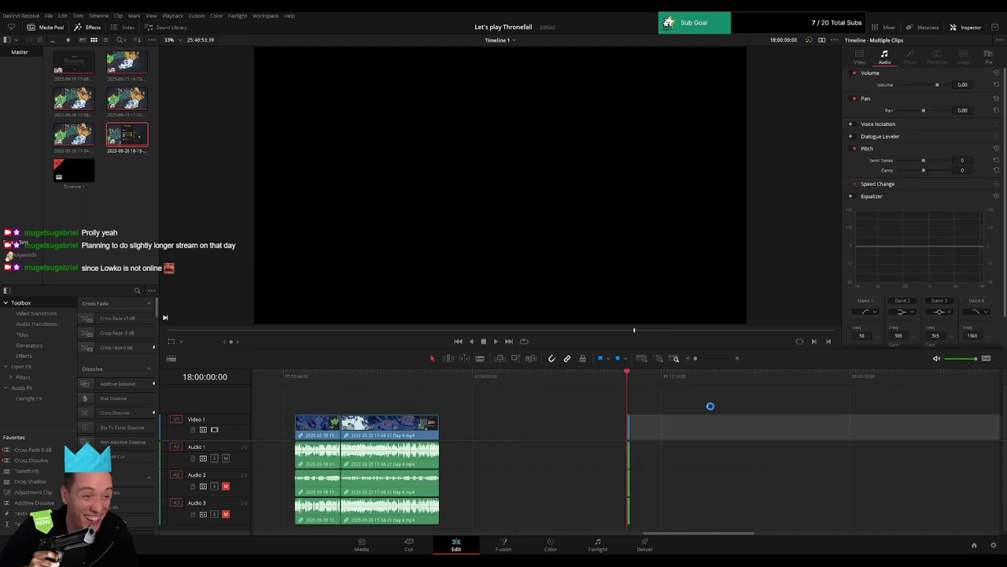
key("space")
scroll(645, 409, "right", 3)
key("space")
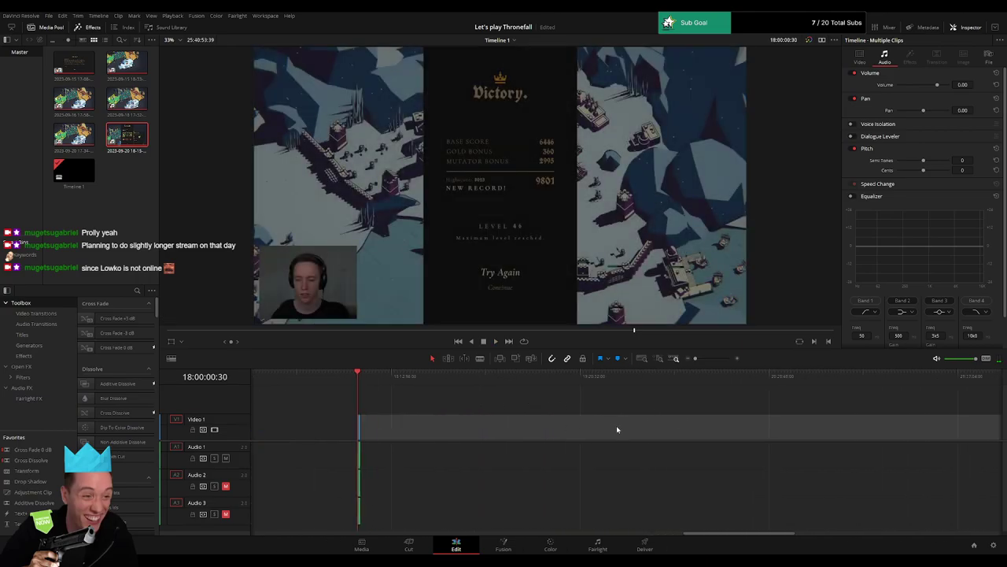
scroll(612, 436, "left", 3)
key("space")
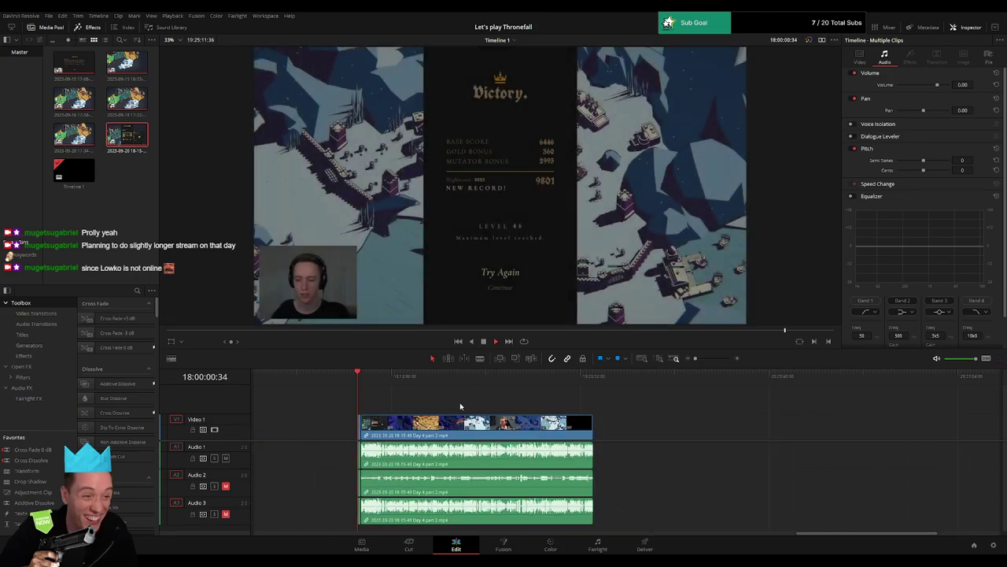
- Review the join and add a one-second transition at the cut between the two clips
left_click_drag(696, 358, 713, 358)
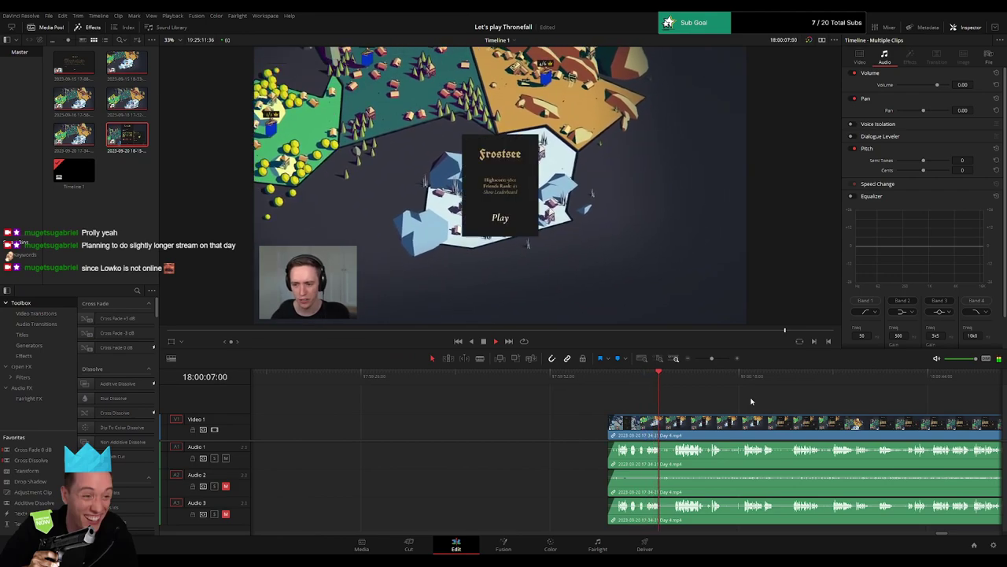
scroll(745, 402, "right", 5)
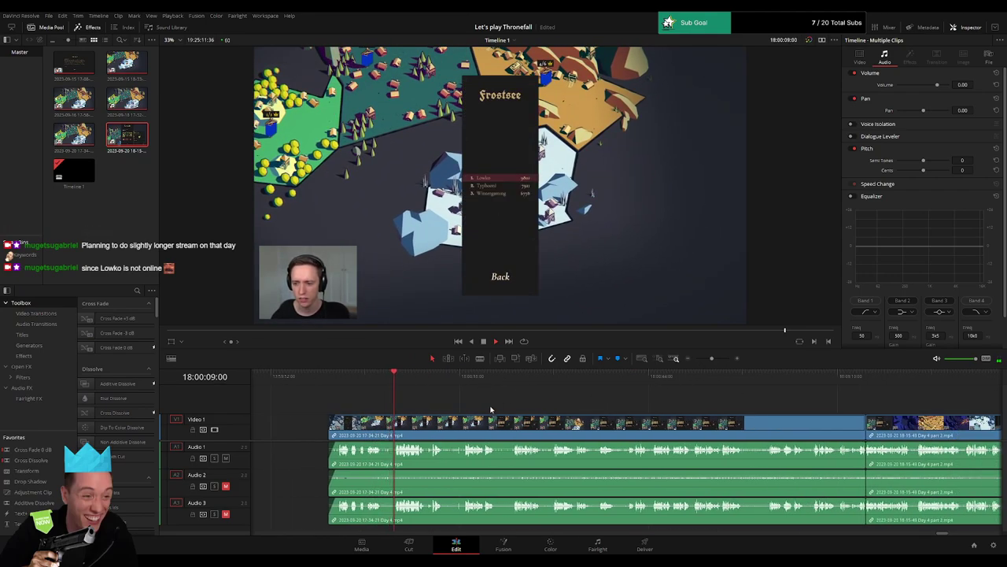
left_click(596, 376)
left_click_drag(805, 376, 854, 376)
scroll(737, 383, "right", 5)
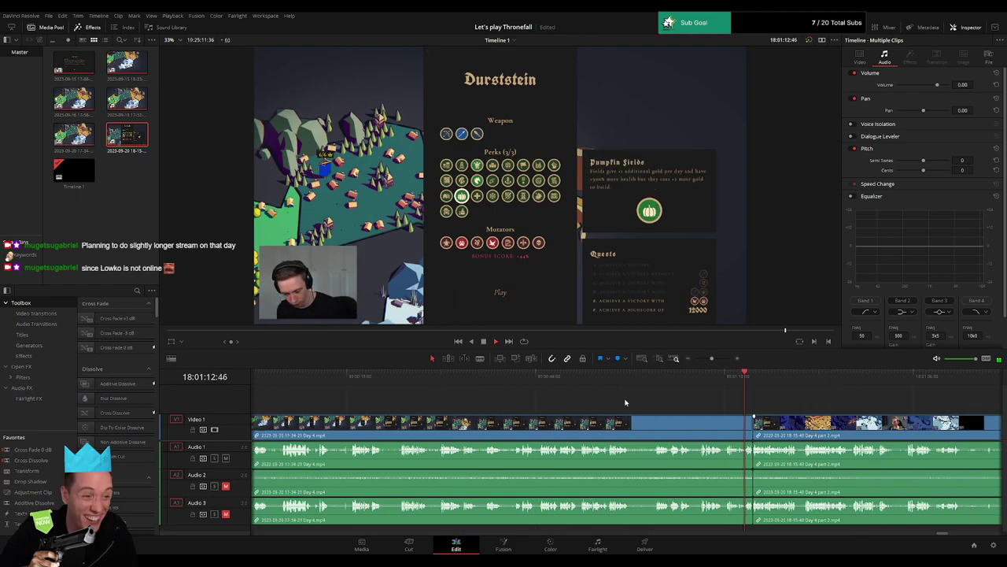
scroll(737, 382, "up", 3)
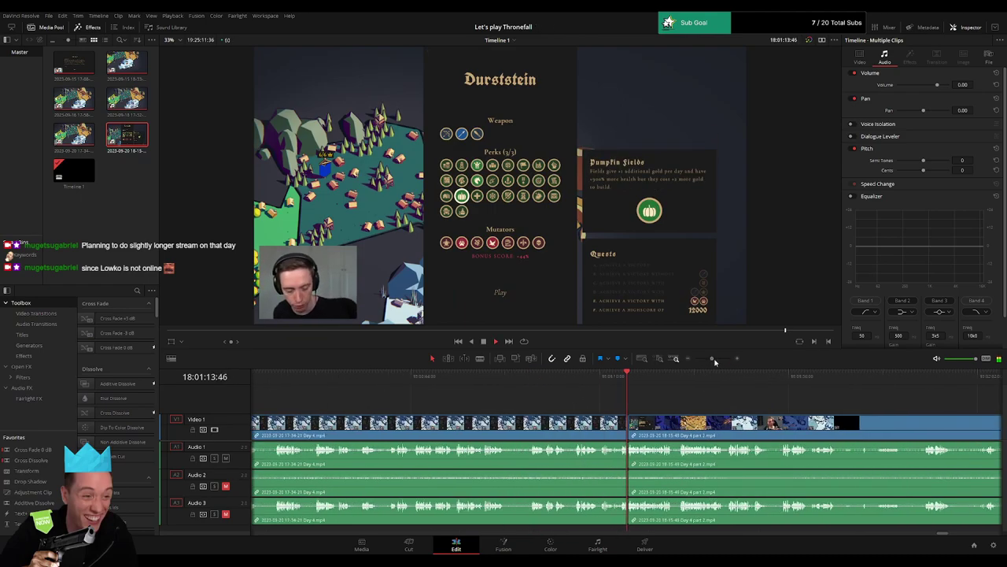
left_click(536, 382)
key("space")
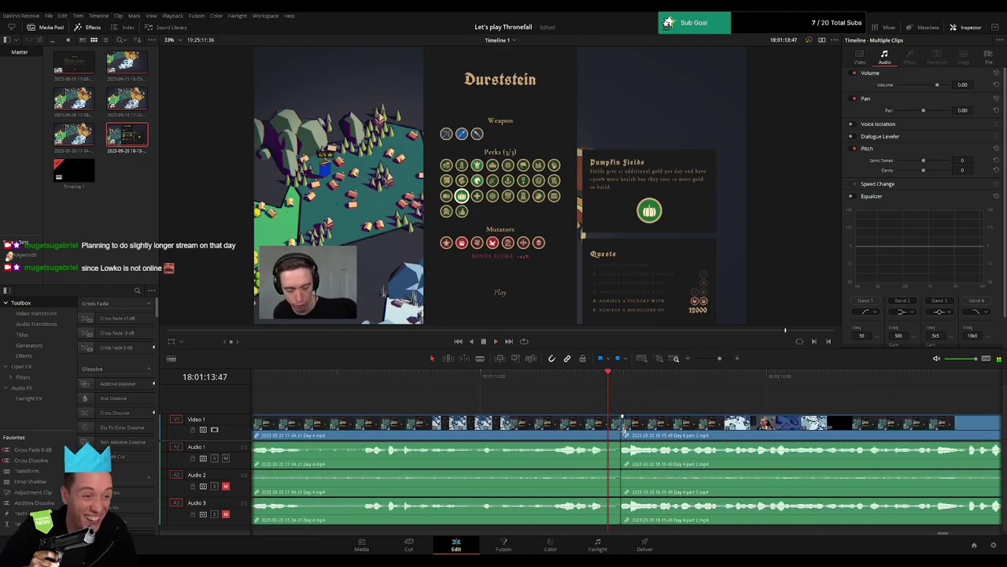
left_click(622, 431)
key("ctrl+t")
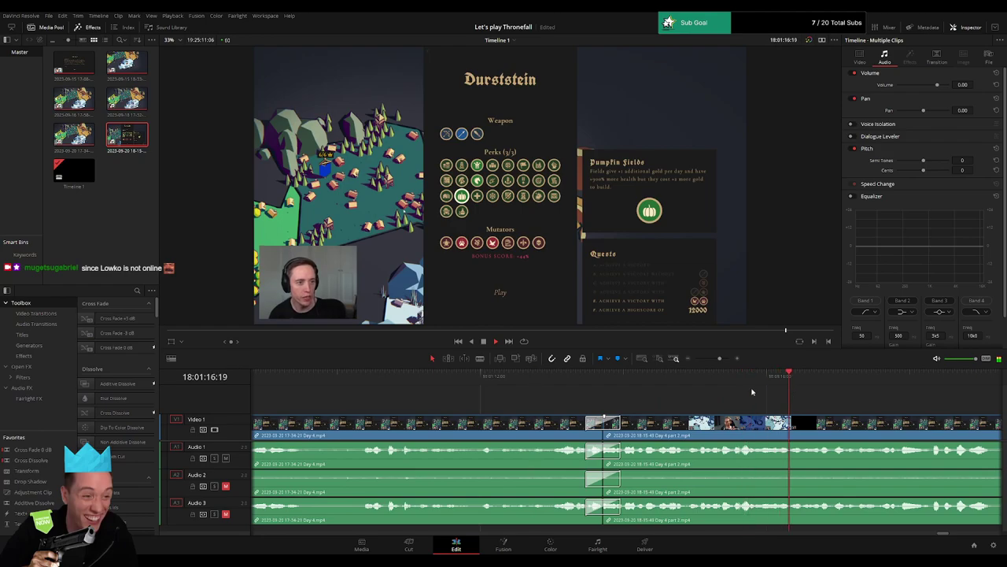
- Re-check the join, add a cross-dissolve at the edit point and play over it
left_click_drag(719, 359, 695, 359)
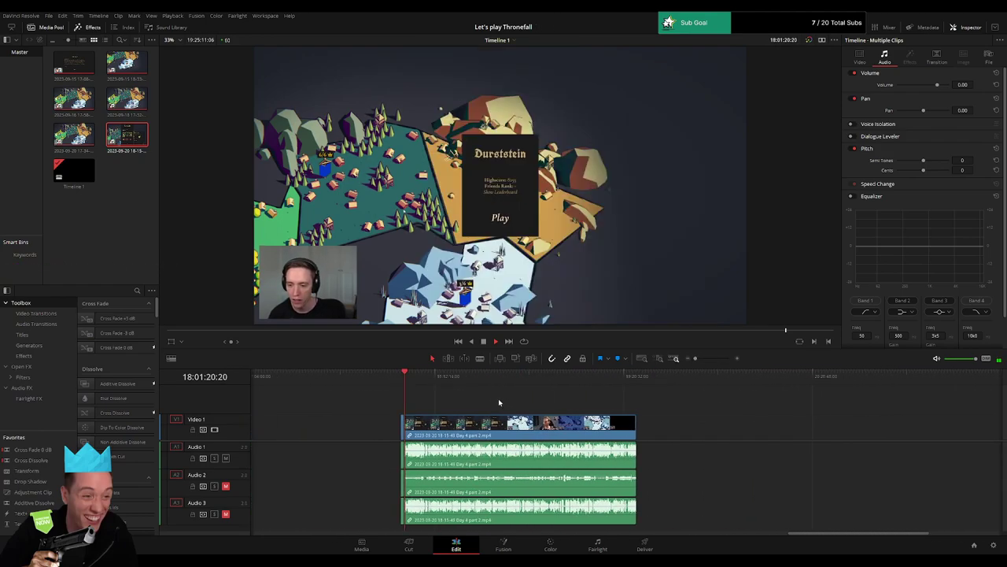
left_click_drag(695, 359, 708, 359)
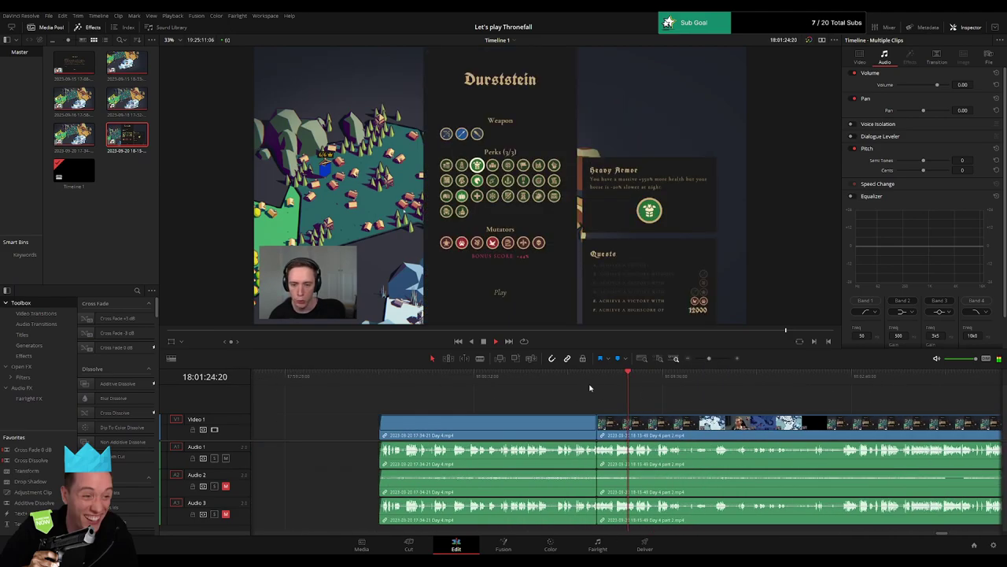
left_click(587, 376)
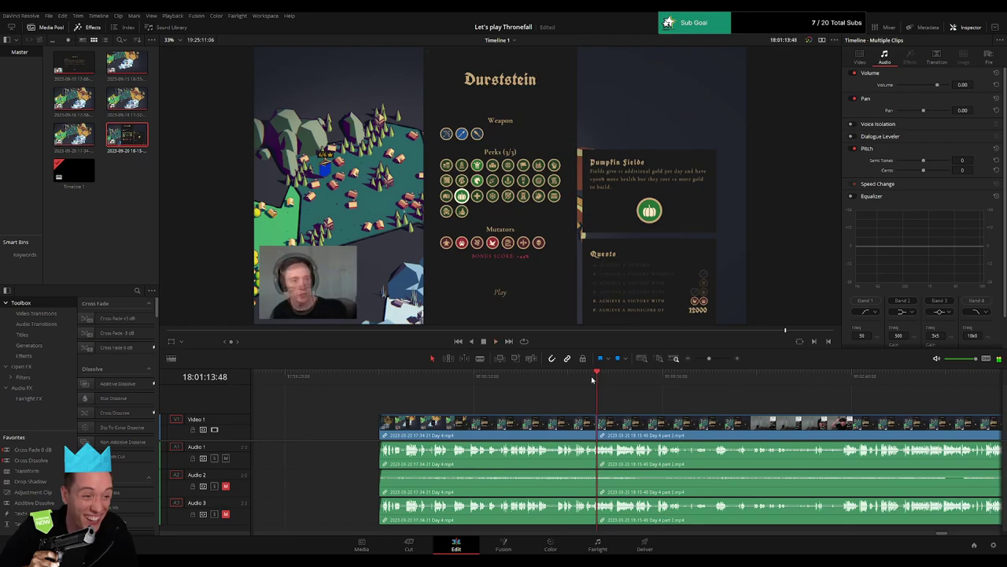
left_click(727, 376)
left_click(763, 376)
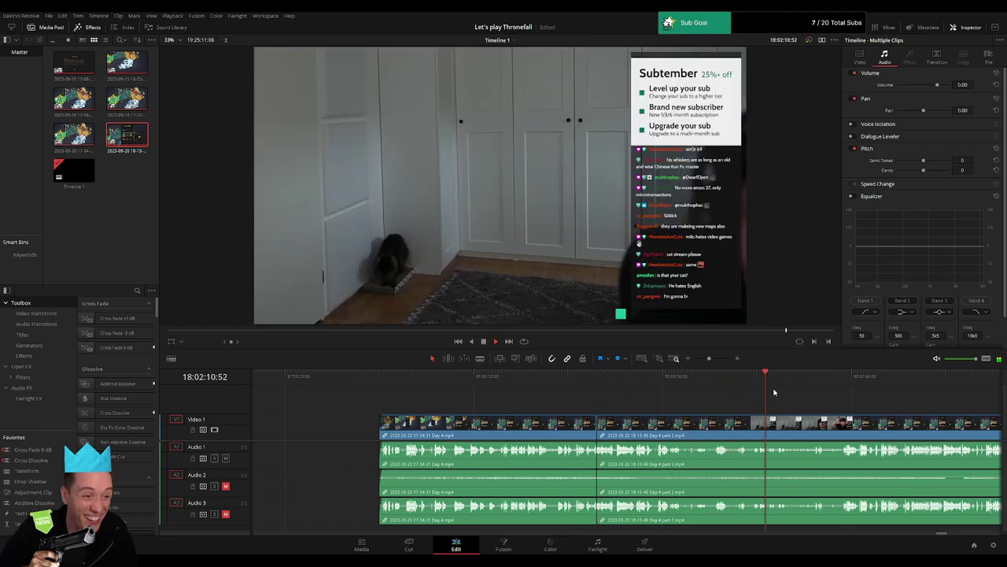
left_click(598, 376)
left_click_drag(708, 358, 721, 358)
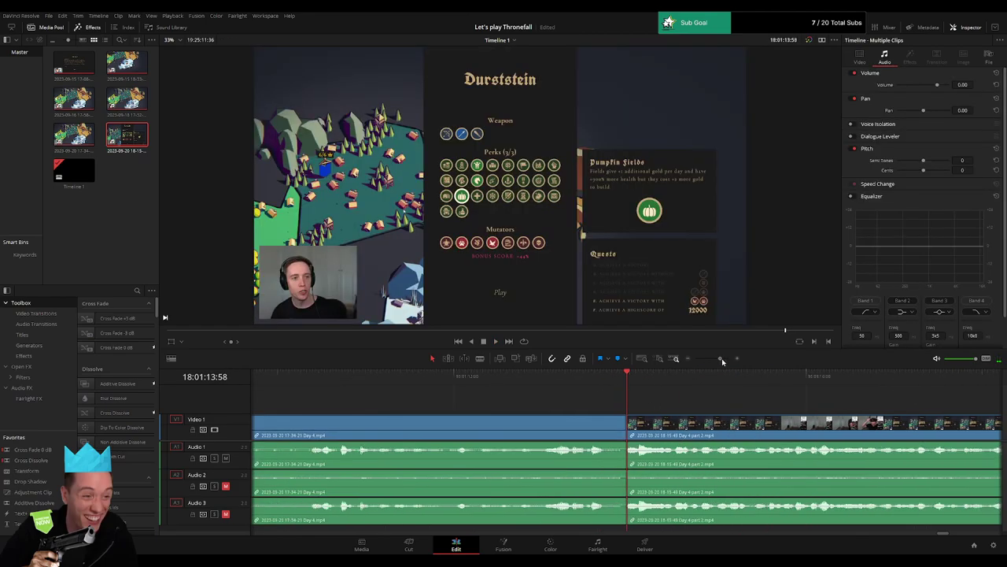
left_click(627, 429)
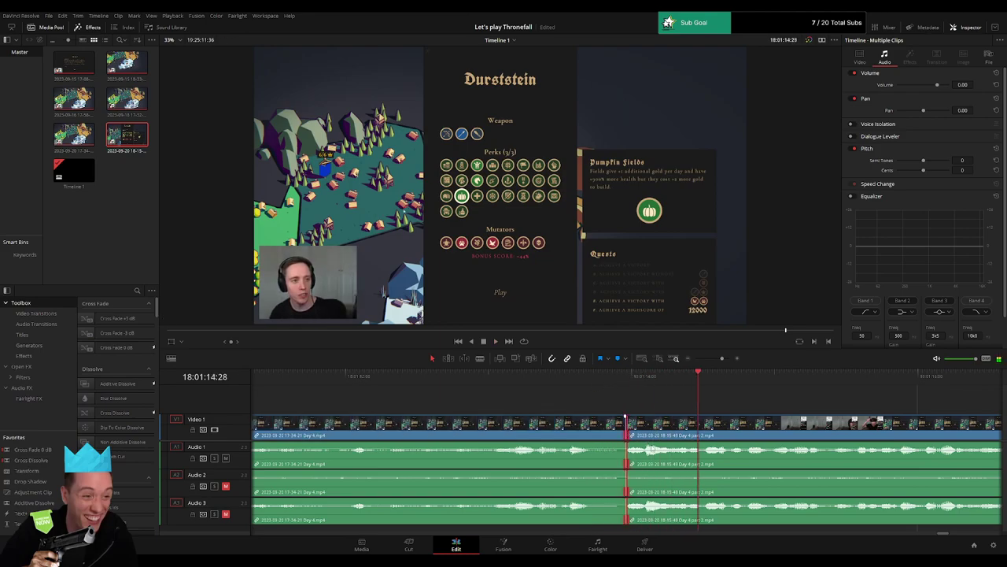
key("ctrl+t")
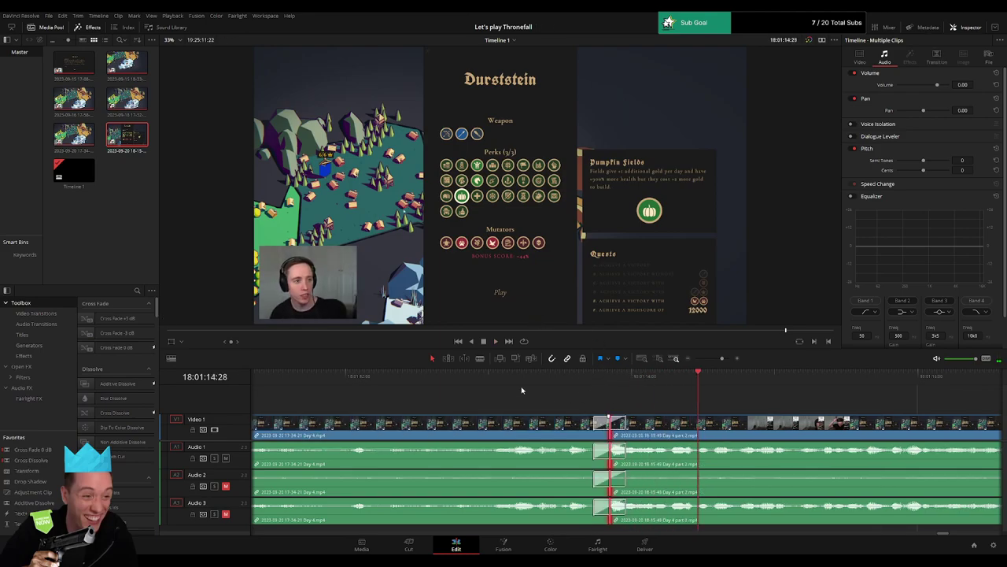
key("/")
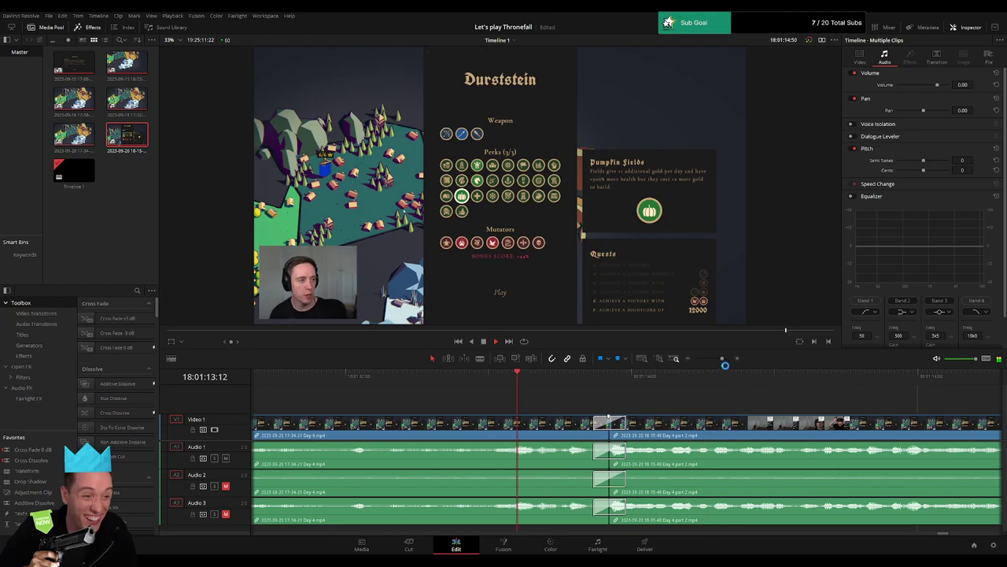
scroll(646, 391, "down", 5)
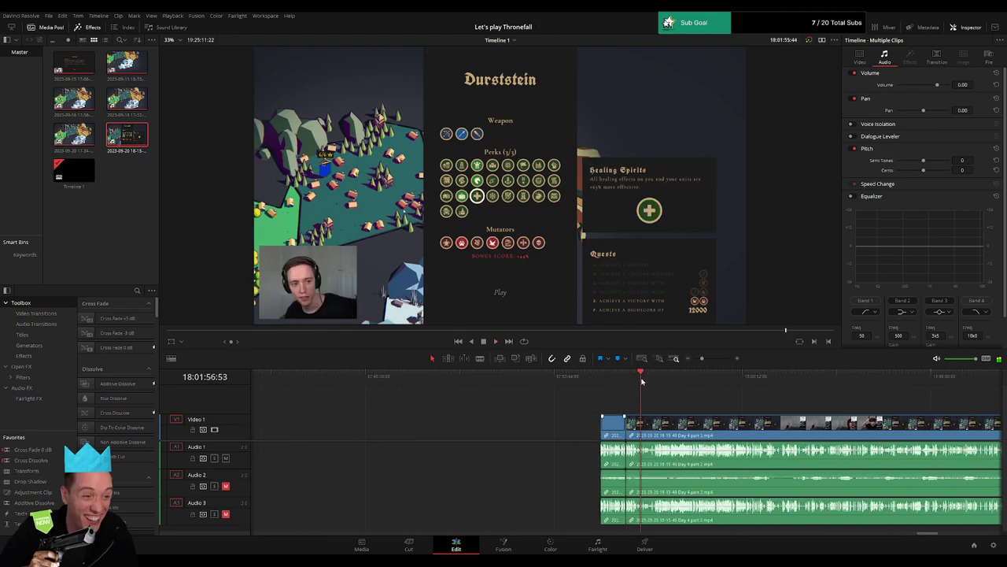
- Scrub the Day 4 part 2 footage to the 'Night Survived' screen and blade all tracks there
scroll(680, 390, "right", 3)
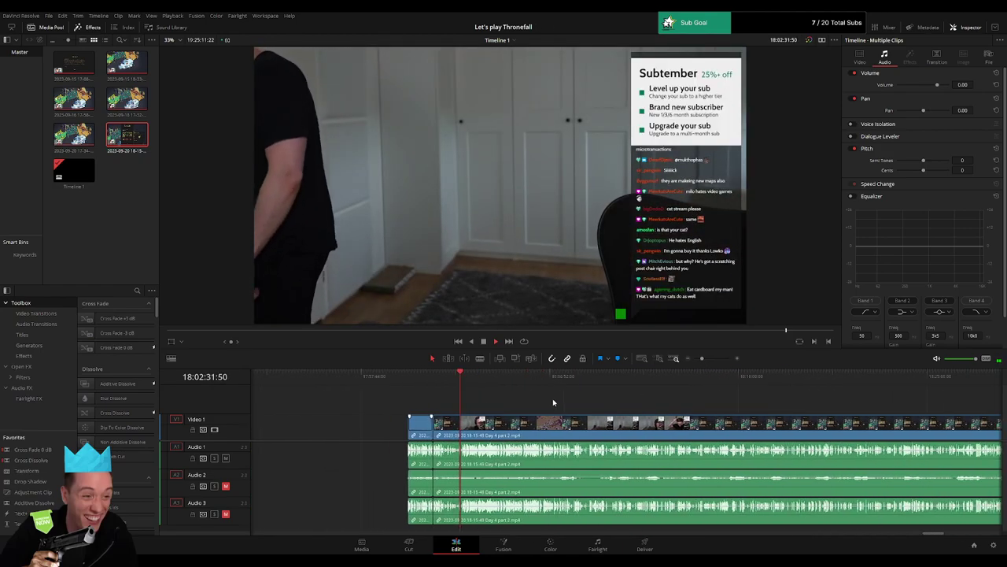
left_click_drag(702, 358, 695, 359)
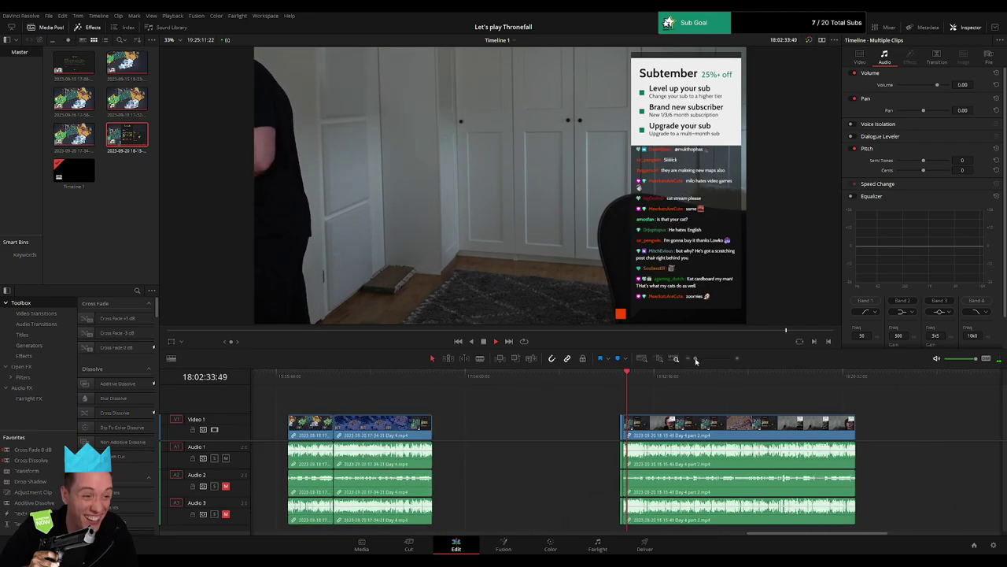
left_click(456, 384)
left_click_drag(456, 386, 589, 390)
key("space")
left_click_drag(696, 358, 709, 358)
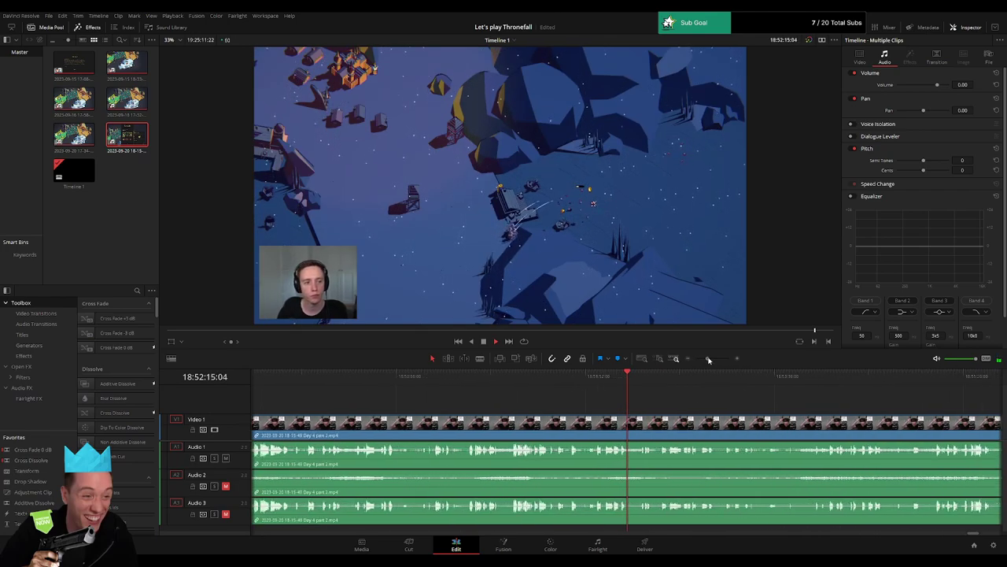
left_click(659, 383)
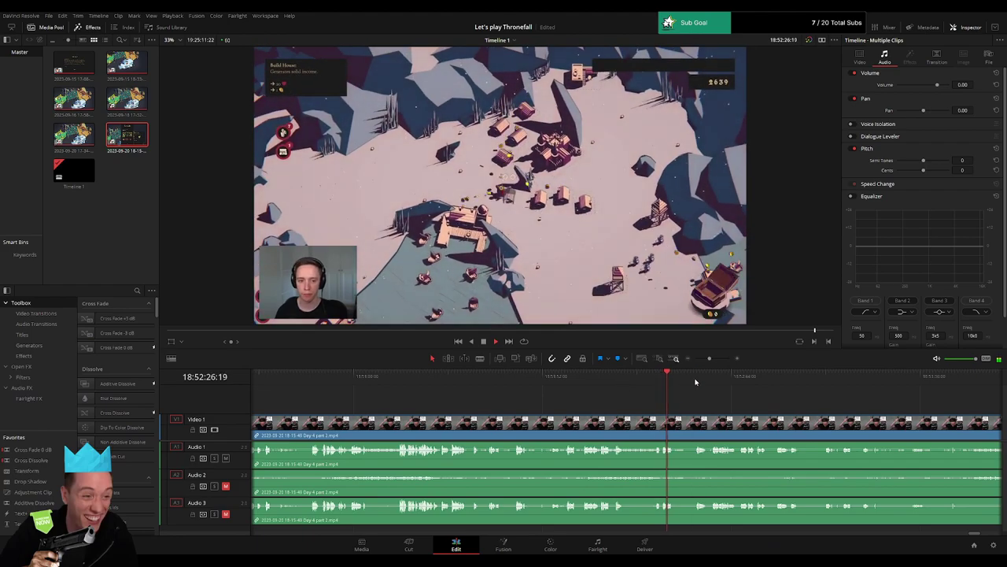
left_click(698, 378)
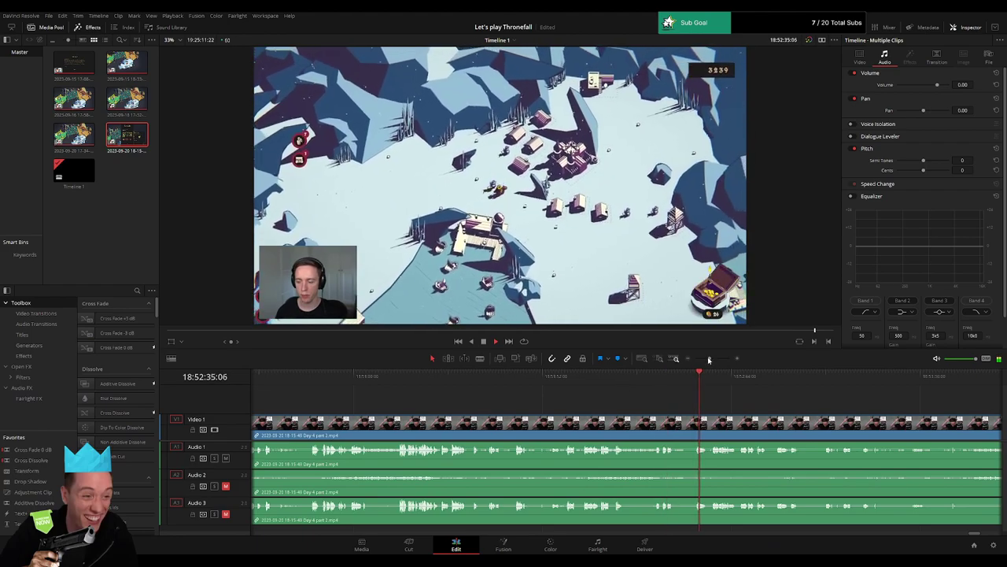
left_click_drag(709, 358, 716, 360)
left_click(568, 383)
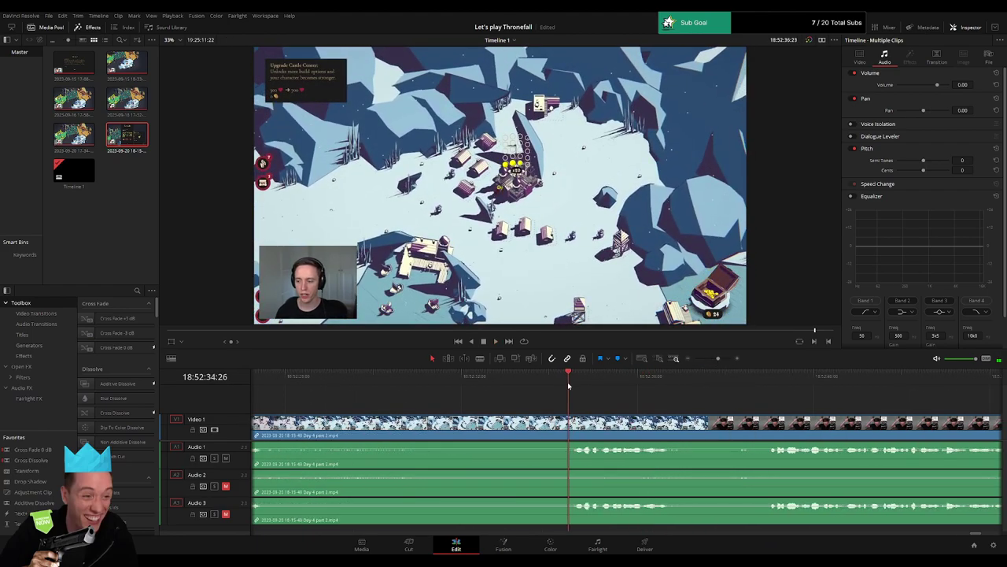
left_click_drag(568, 385, 528, 395)
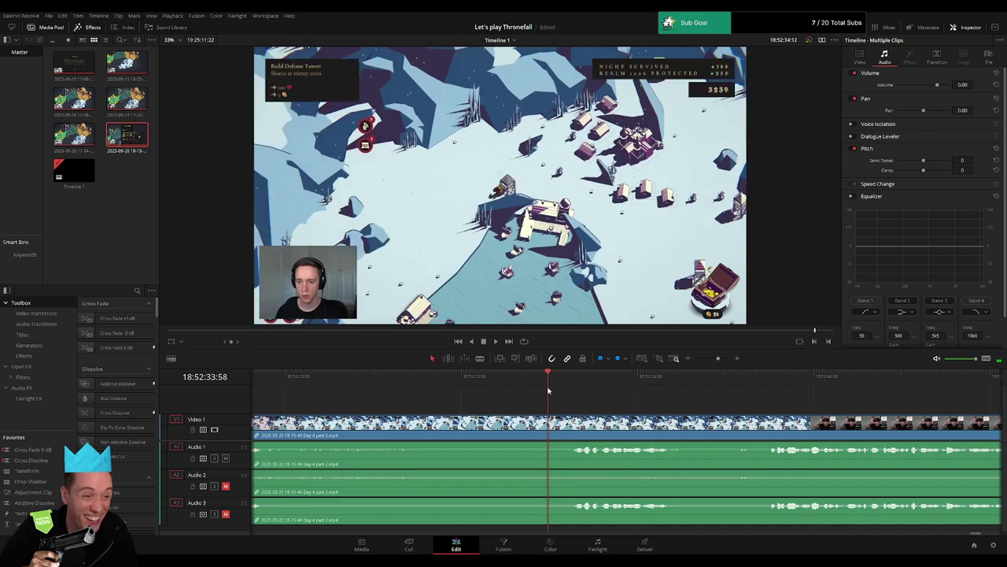
key("ctrl+b")
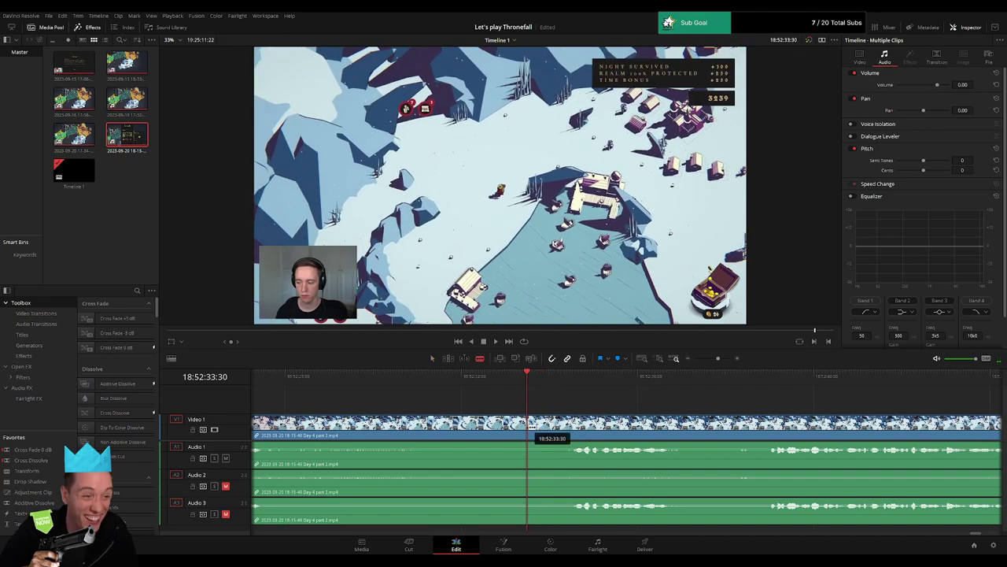
- Nudge the new cut, then fade out the ends of the Audio 1, 2 and 3 clips before it
left_click_drag(568, 421, 572, 421)
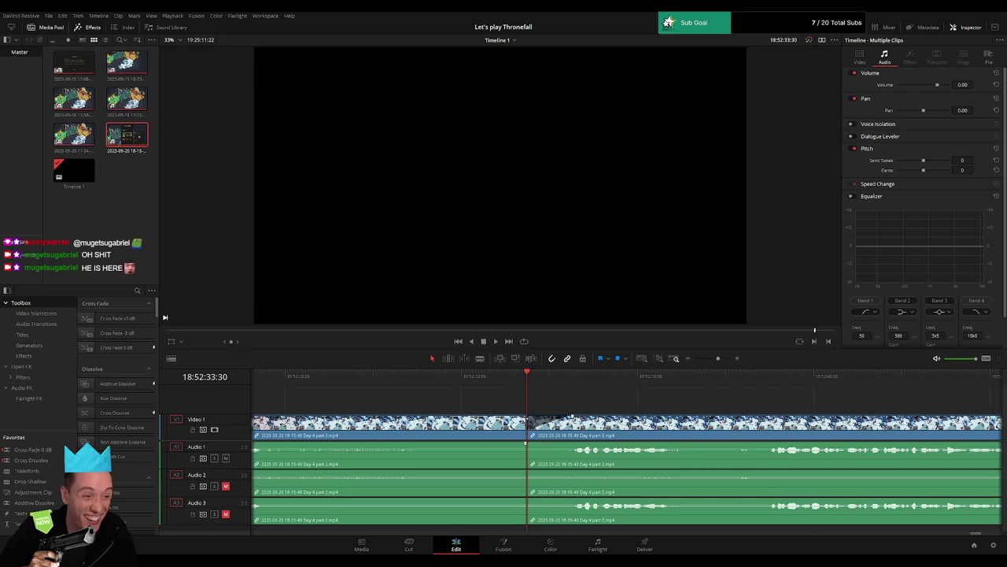
mouse_move(525, 425)
left_mouse_down()
mouse_move(470, 423)
mouse_move(482, 424)
mouse_move(480, 444)
mouse_move(572, 446)
left_mouse_up()
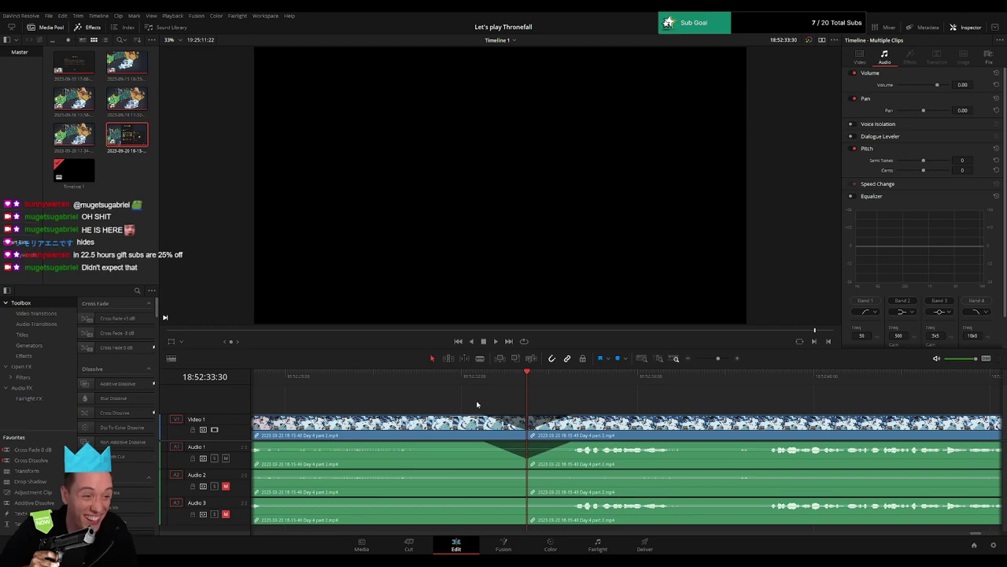
mouse_move(527, 470)
left_mouse_down()
mouse_move(482, 472)
mouse_move(573, 472)
left_mouse_up()
mouse_move(526, 497)
left_mouse_down()
mouse_move(480, 499)
mouse_move(573, 501)
left_mouse_up()
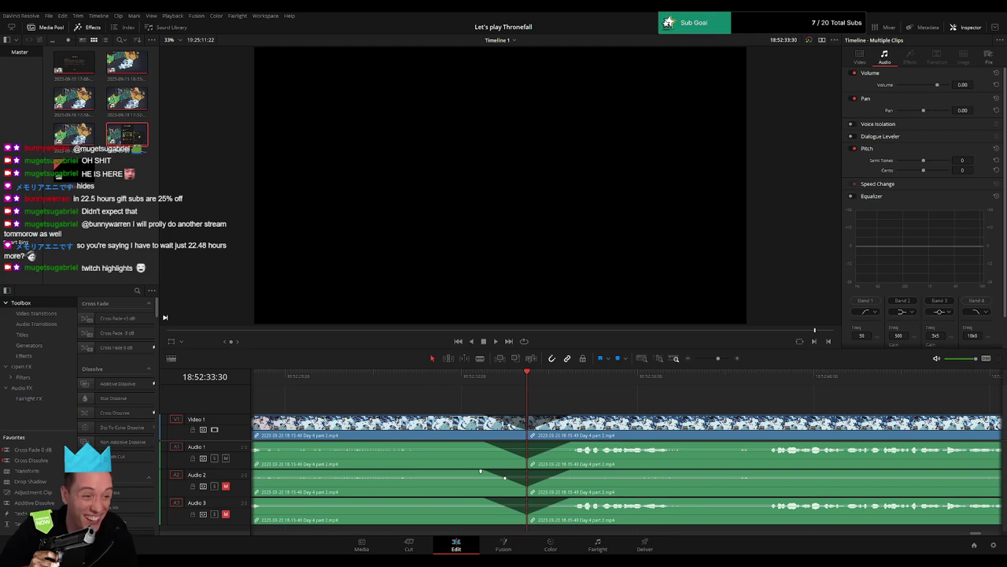
- Play across the cut and push the later part further along the timeline
key("slash")
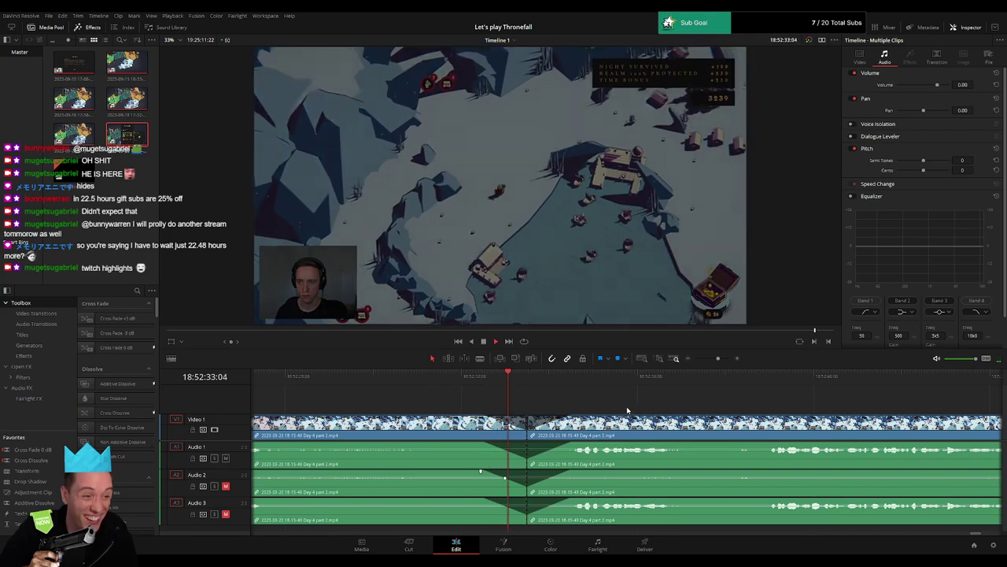
scroll(572, 406, "down", 2)
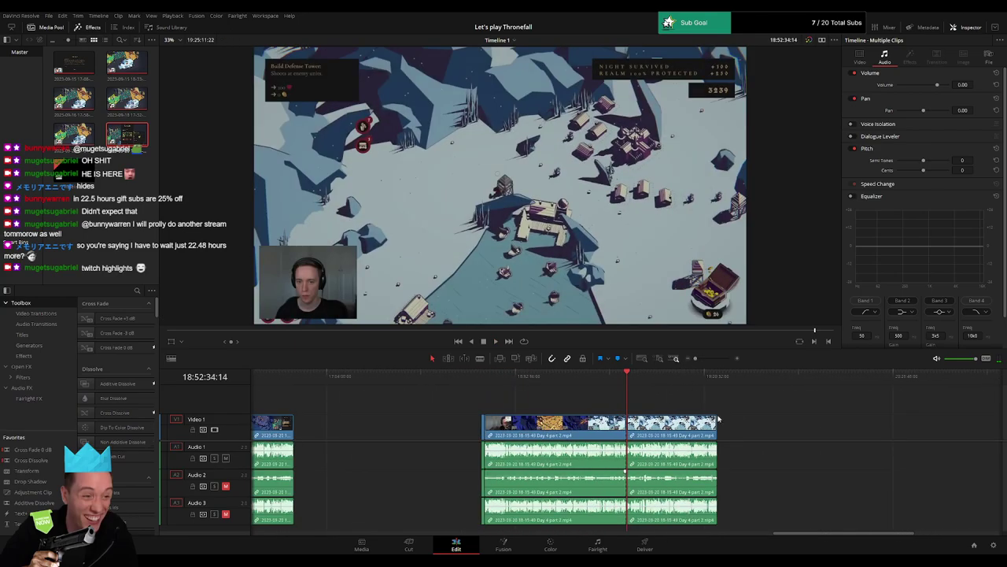
scroll(572, 406, "down", 2)
key("Home")
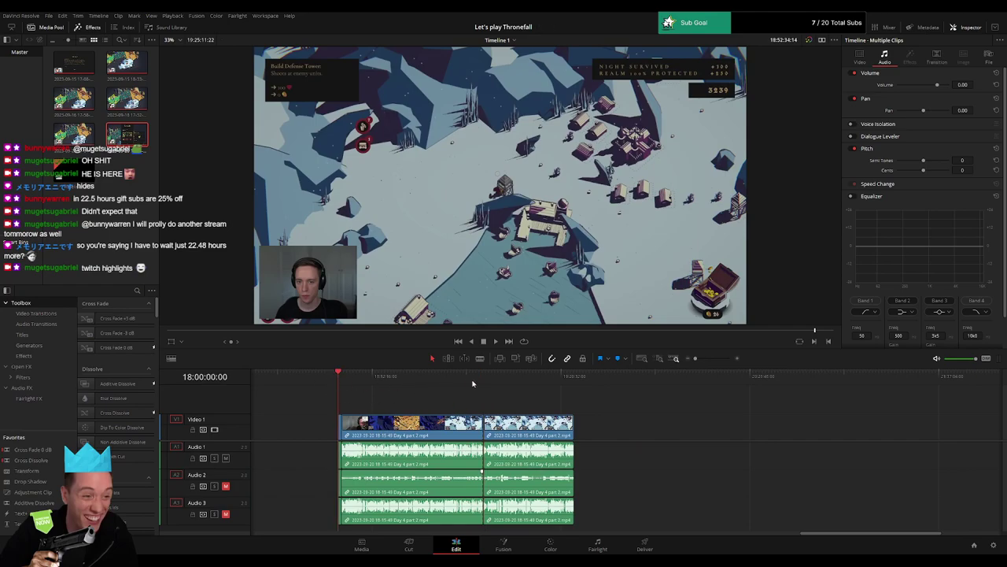
scroll(567, 402, "right", 3)
left_click_drag(370, 429, 610, 428)
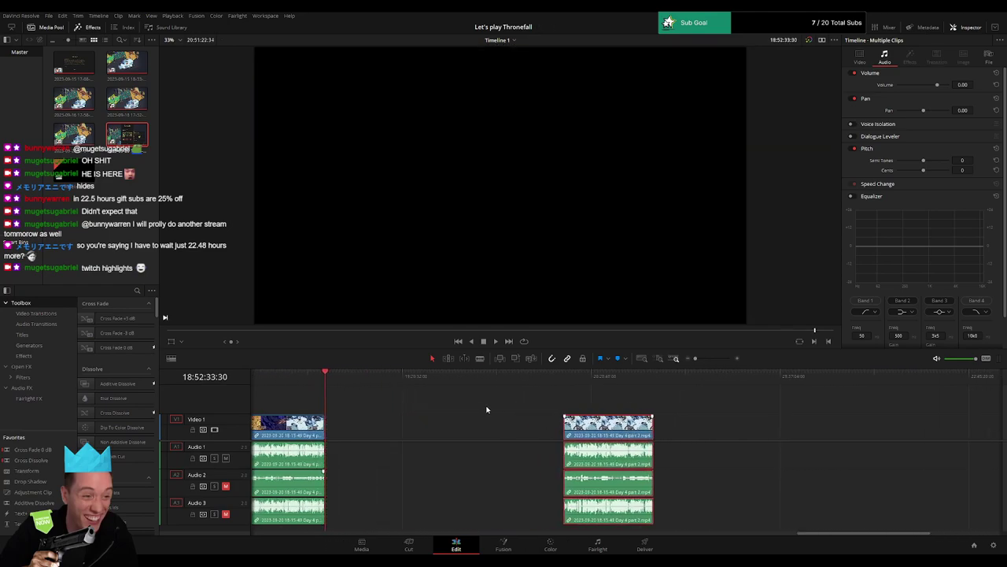
left_click(399, 404)
- Snap the later part to start at 20:00:00:00 and play through it to check
left_click_drag(333, 382, 512, 405)
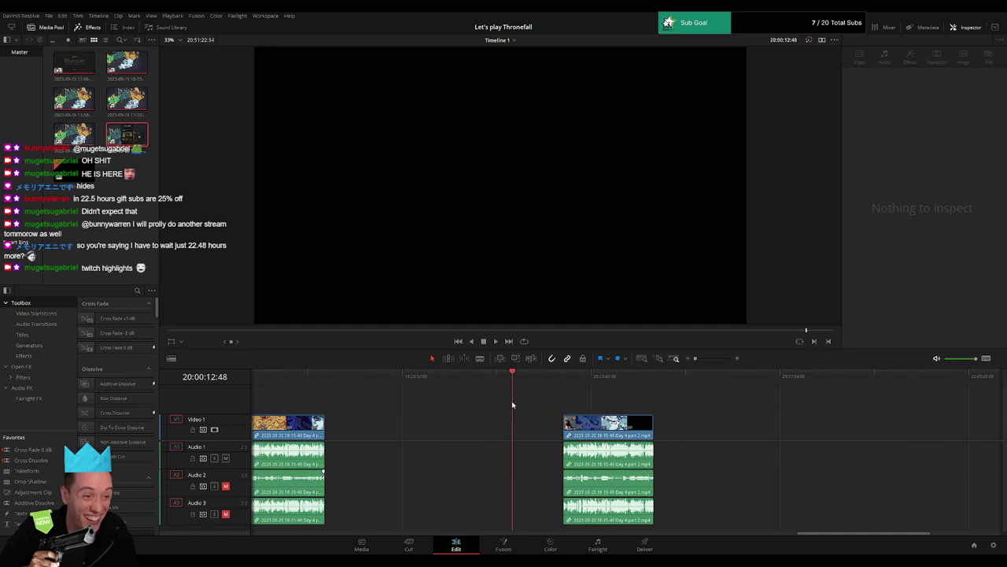
scroll(687, 366, "up", 3)
left_click_drag(625, 376, 627, 382)
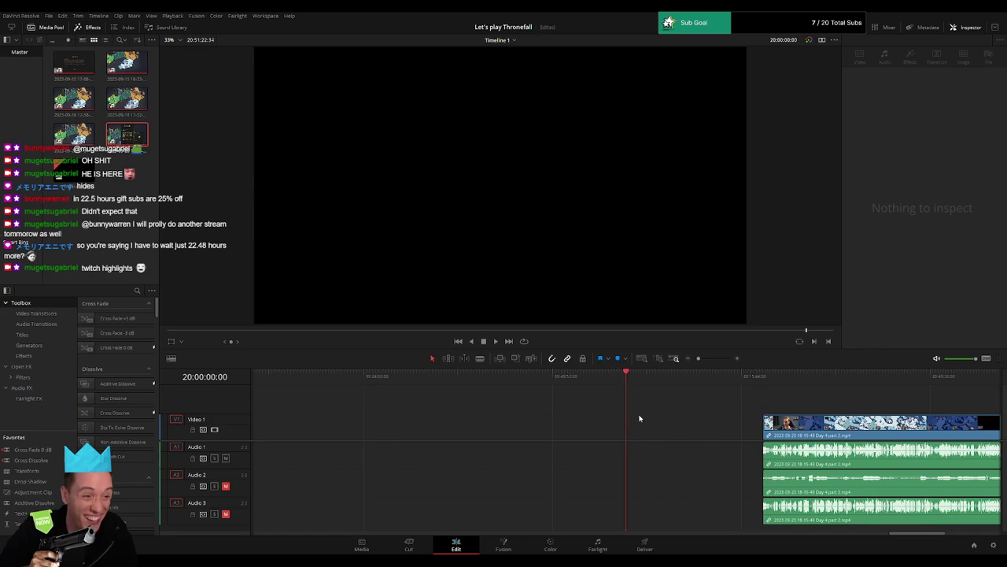
left_click_drag(836, 435, 699, 435)
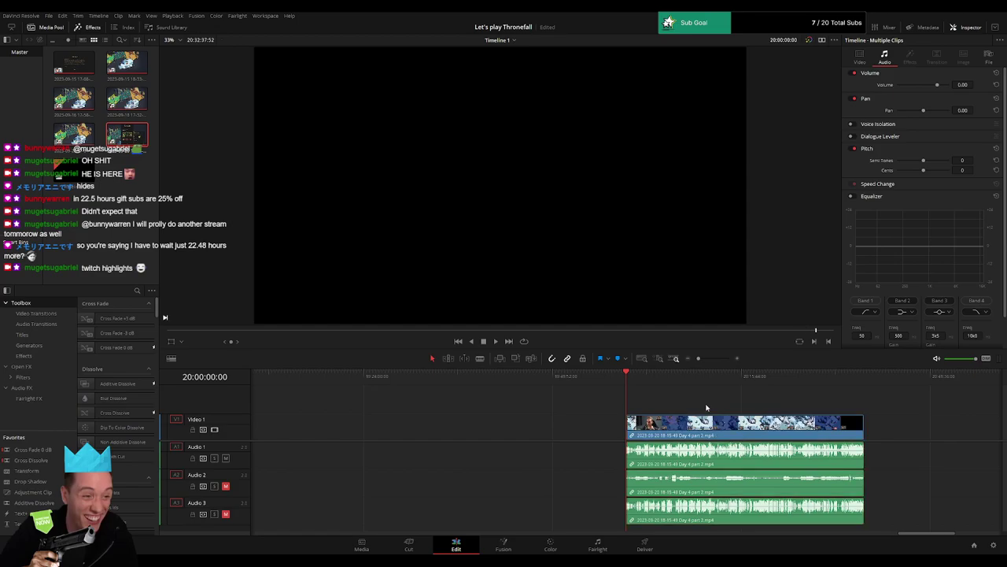
key("space")
left_click_drag(385, 389, 609, 400)
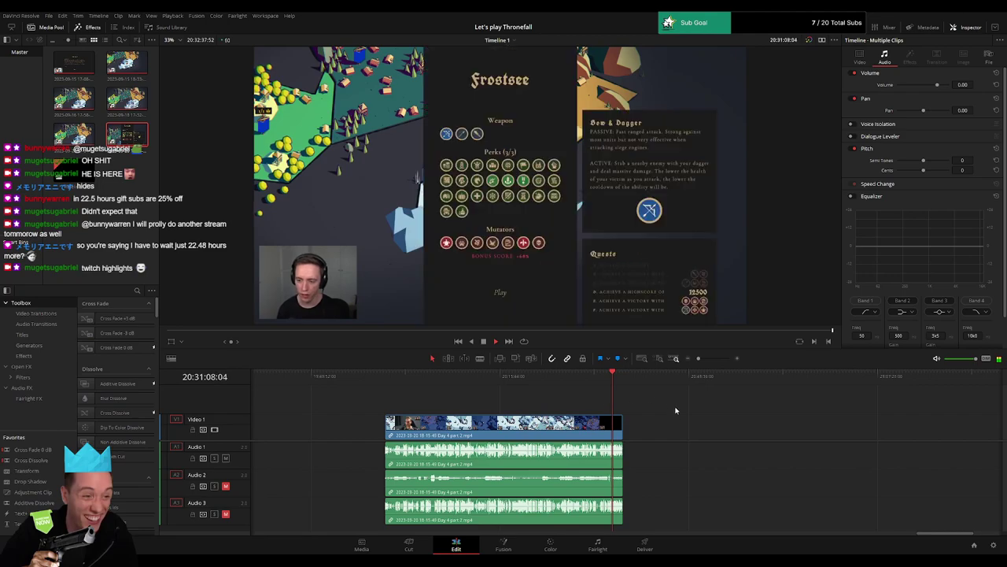
left_click_drag(698, 358, 704, 358)
left_click(566, 382)
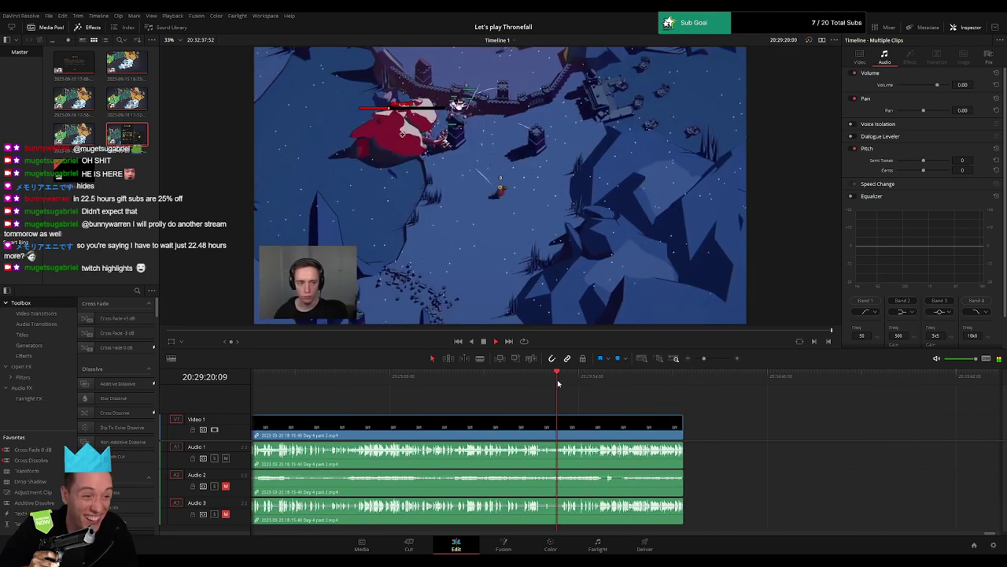
key("space")
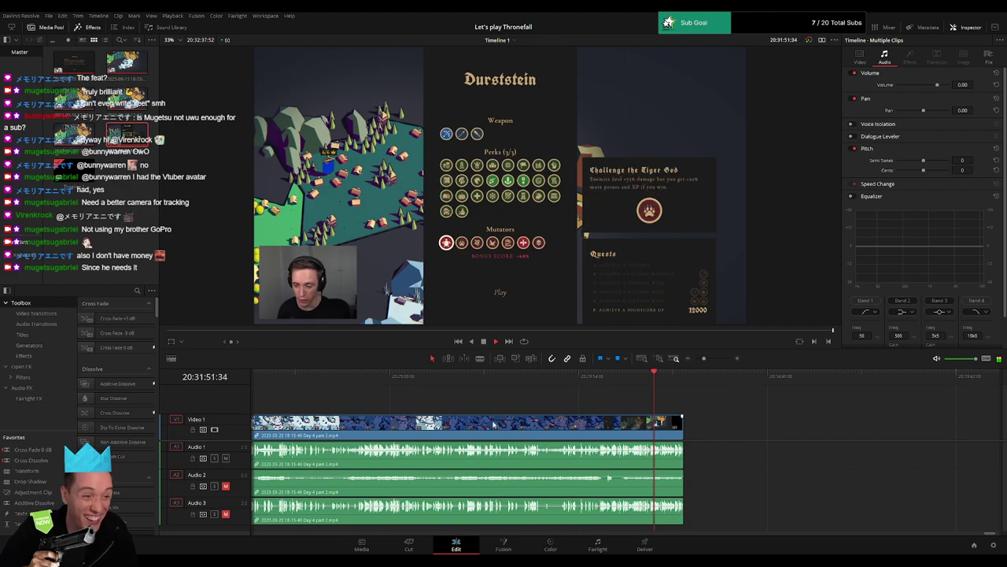
scroll(441, 417, "down", 2)
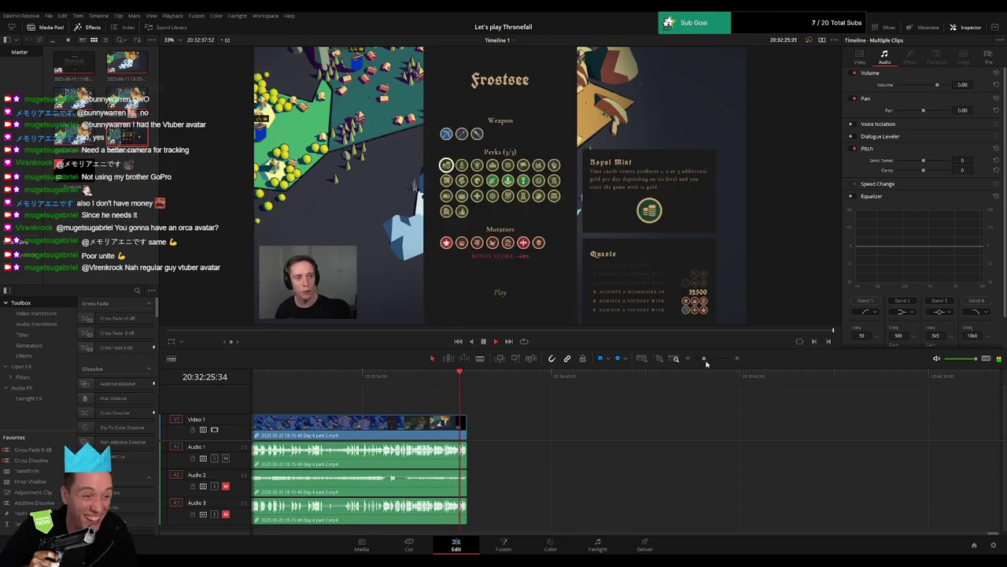
left_click_drag(703, 358, 716, 358)
scroll(649, 415, "down", 2)
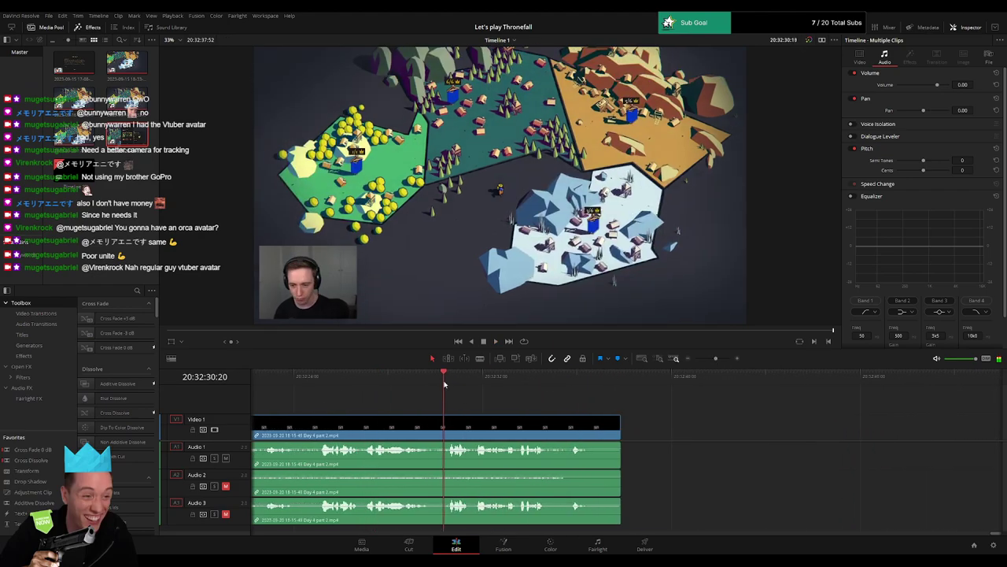
scroll(564, 410, "down", 2)
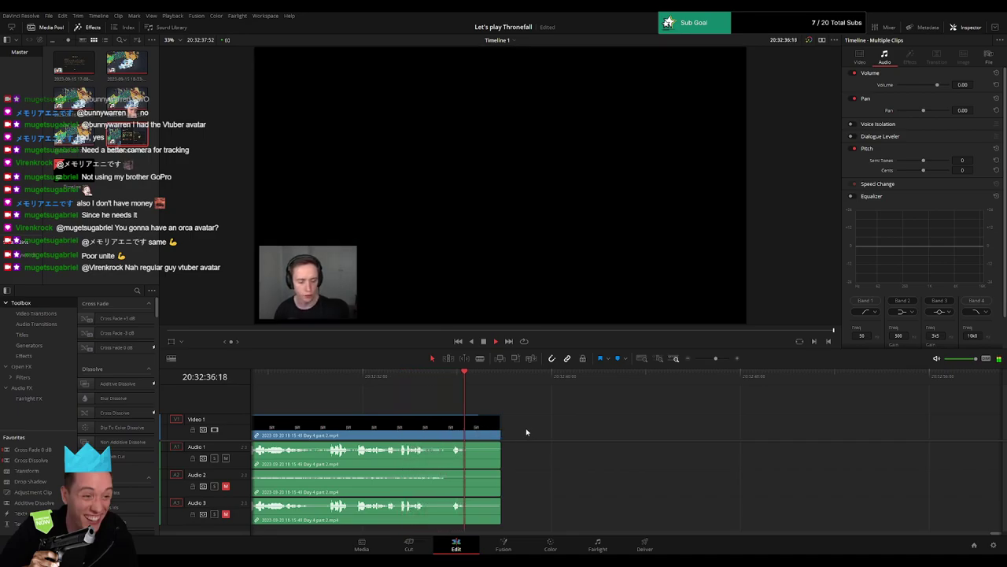
- Fade out the ends of the Audio 1, 2 and 3 clips, playing back to hear the fade
left_click_drag(497, 444, 476, 444)
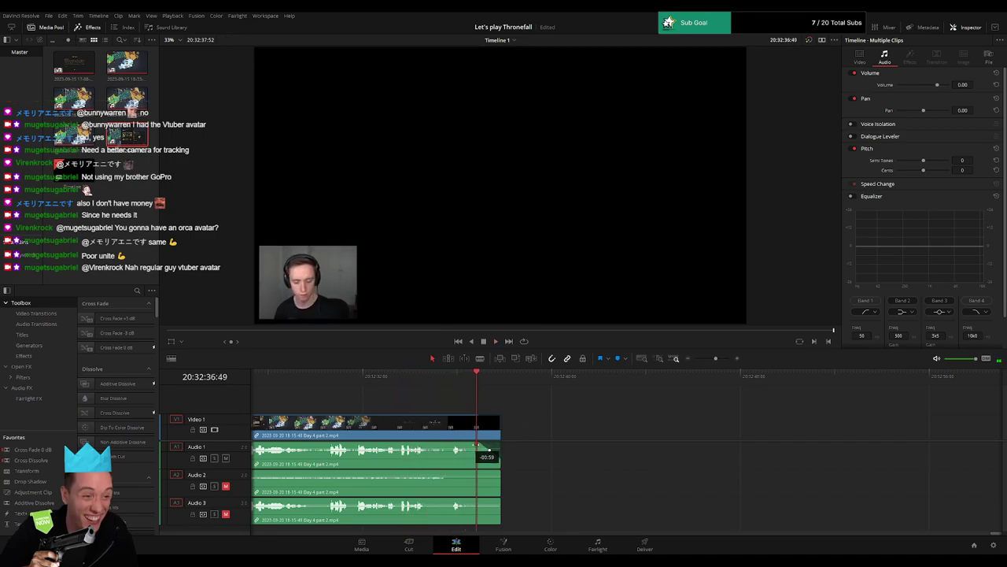
left_click(454, 381)
key("space")
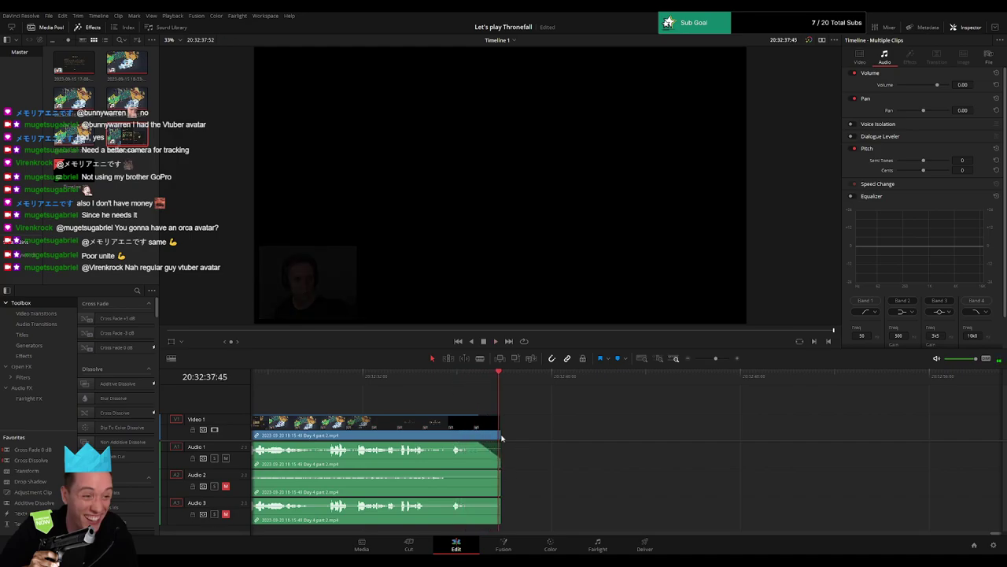
left_click_drag(501, 470, 470, 472)
left_click_drag(497, 500, 476, 502)
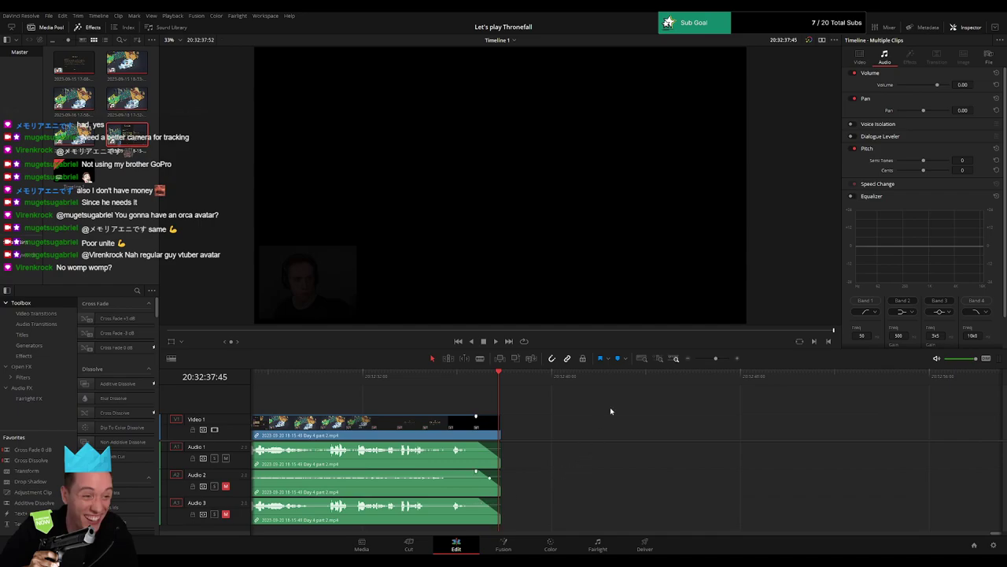
left_click_drag(718, 359, 684, 367)
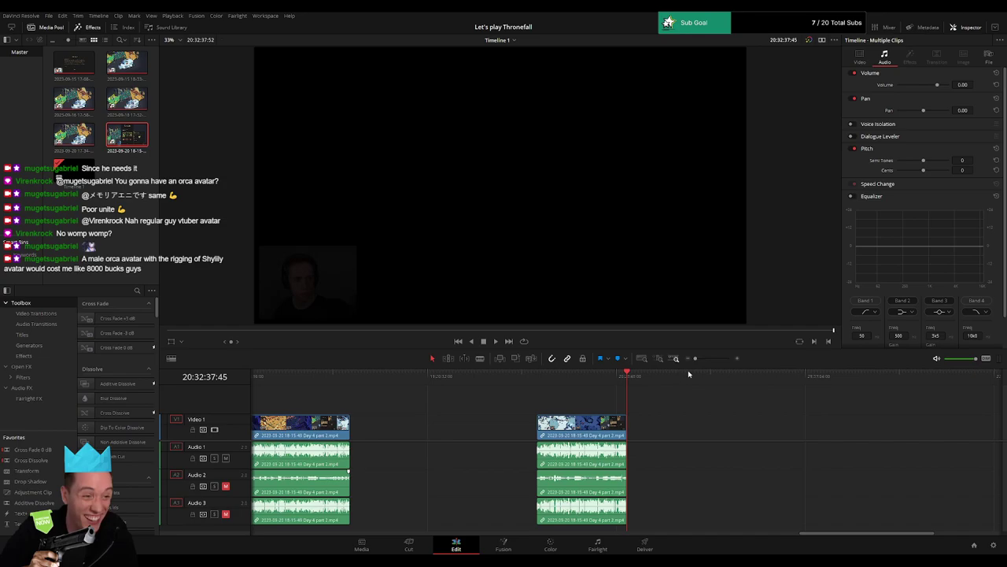
- Bring the timeline start into view, deselect the clips and step past the first clip
scroll(549, 429, "left", 3)
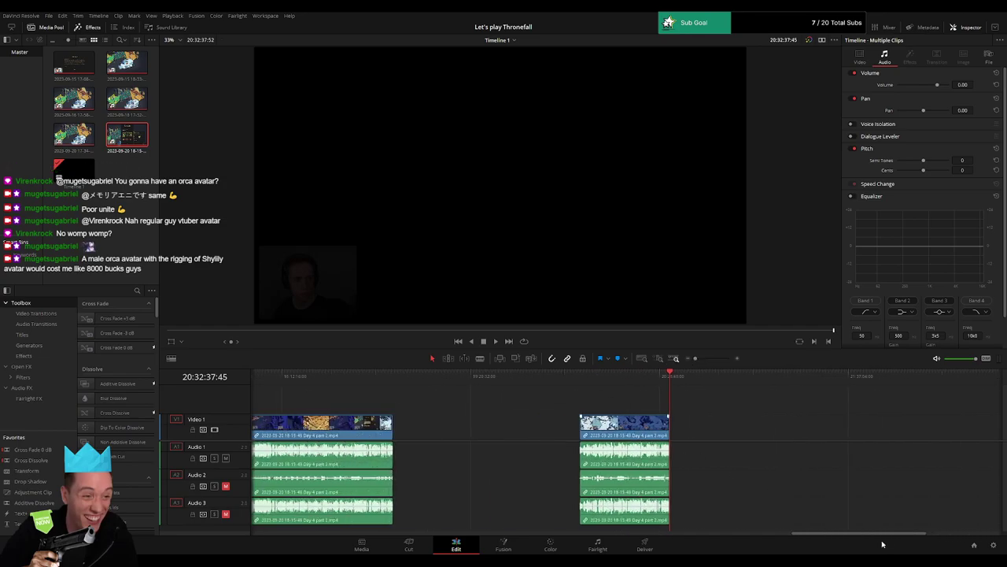
left_click_drag(882, 543, 198, 542)
key("Home")
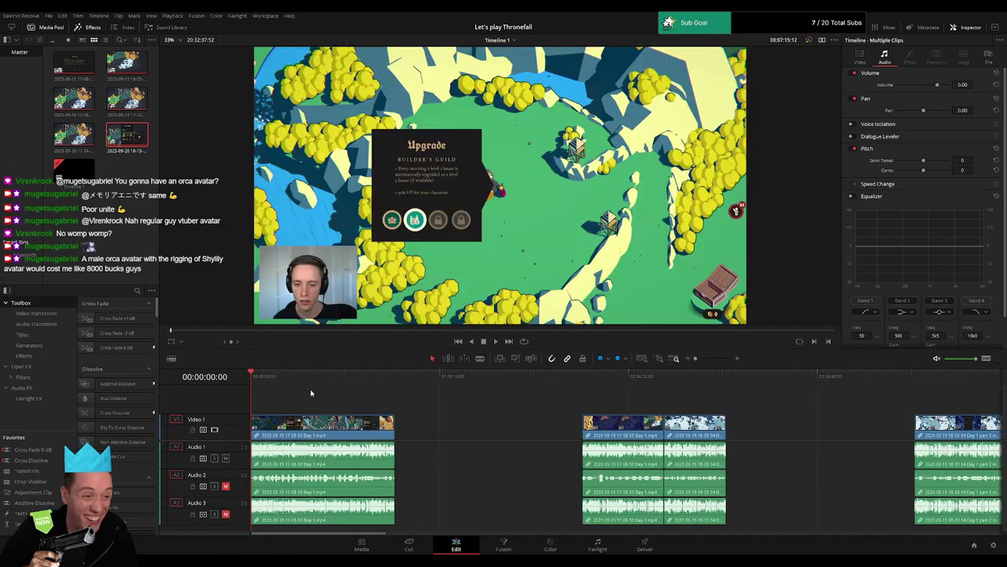
left_click(395, 383)
left_click(462, 407)
scroll(456, 417, "right", 7)
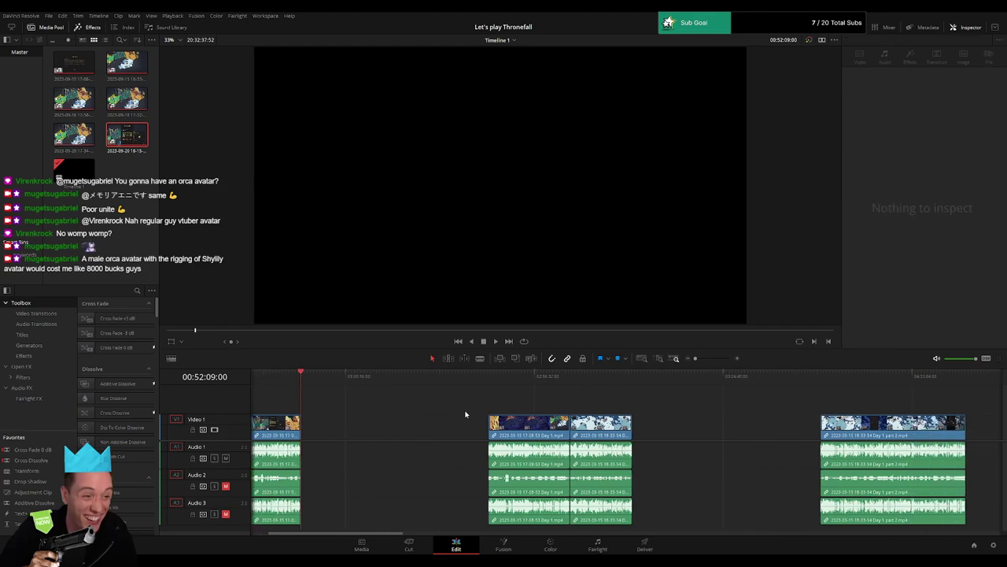
key("Down")
scroll(511, 390, "right", 5)
left_click(508, 386)
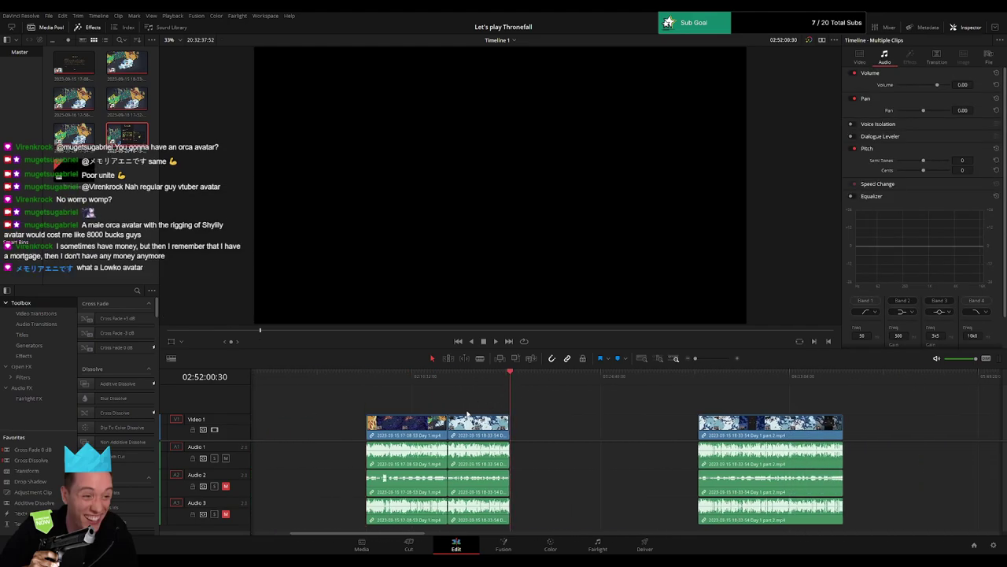
scroll(453, 422, "left", 10)
- Step through edit points to the next episode break and add a marker there
key("Down")
key("Down")
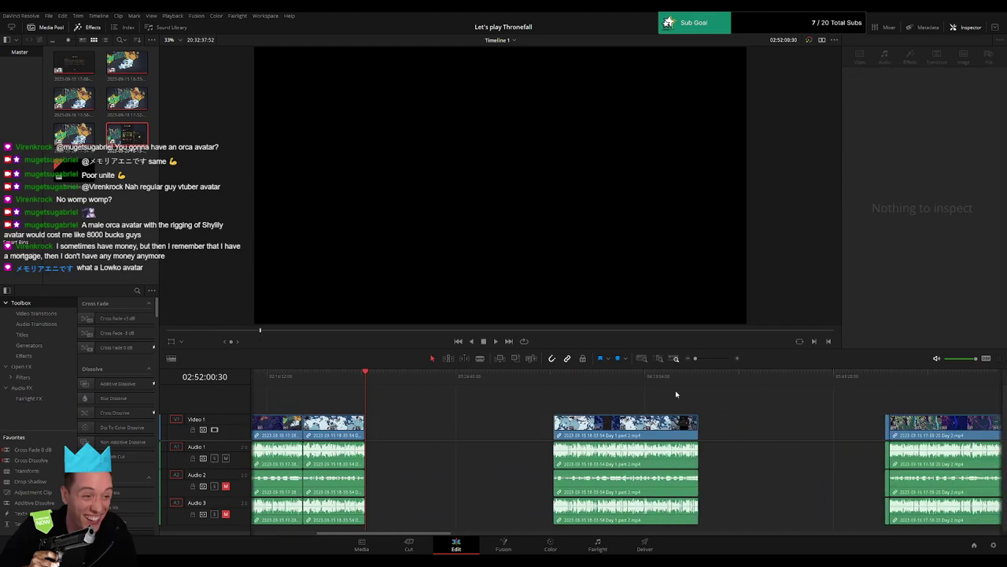
key("Down")
key("Down")
key("Down")
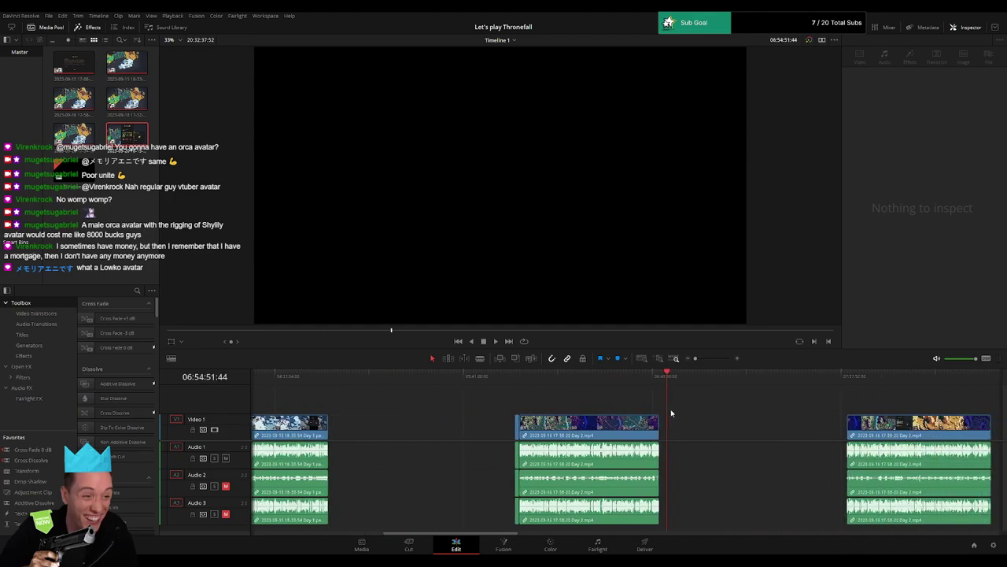
key("Down")
key("Down")
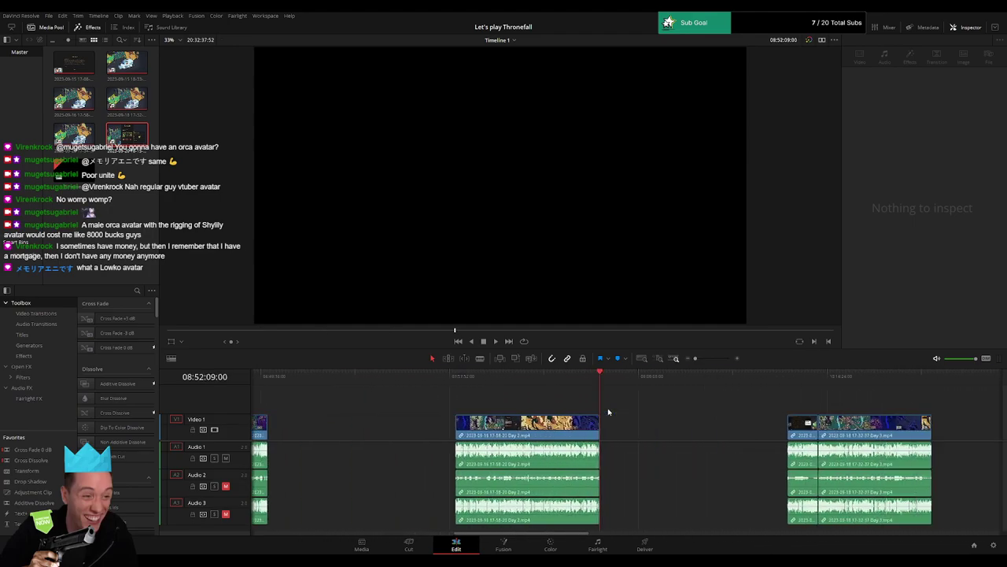
key("Down")
key("Down")
key("Down")
key("Down")
key("Down")
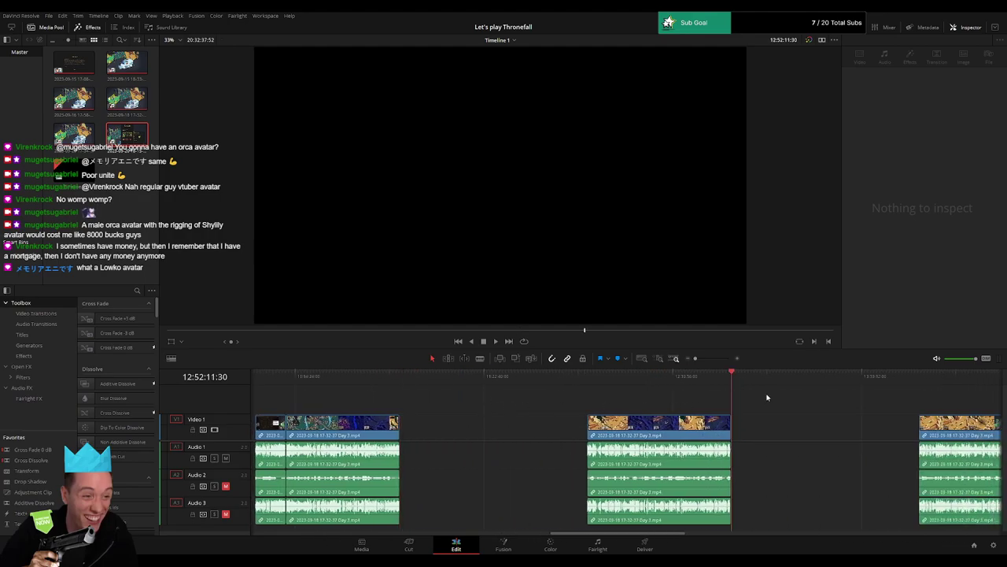
key("Down")
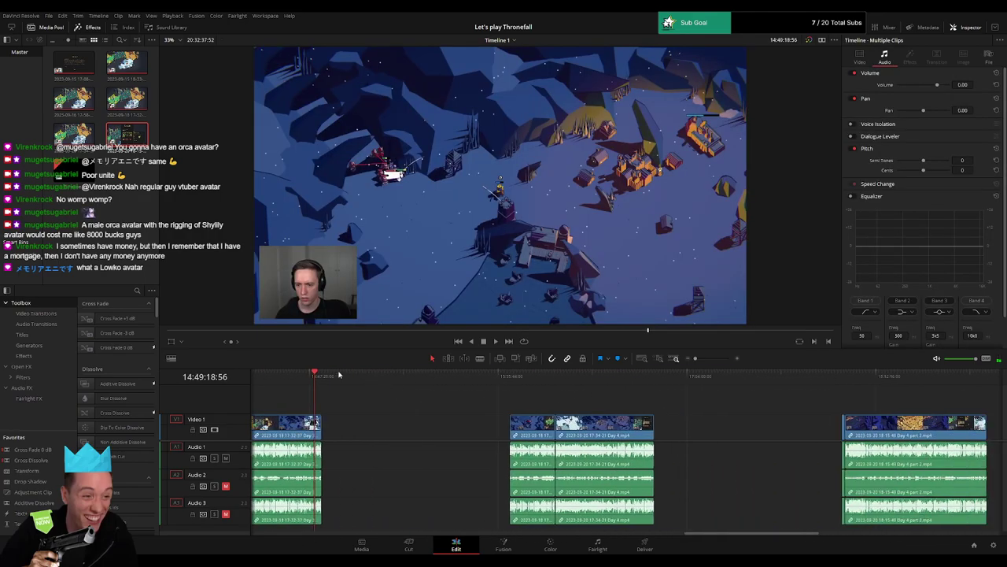
key("Down")
key("Down")
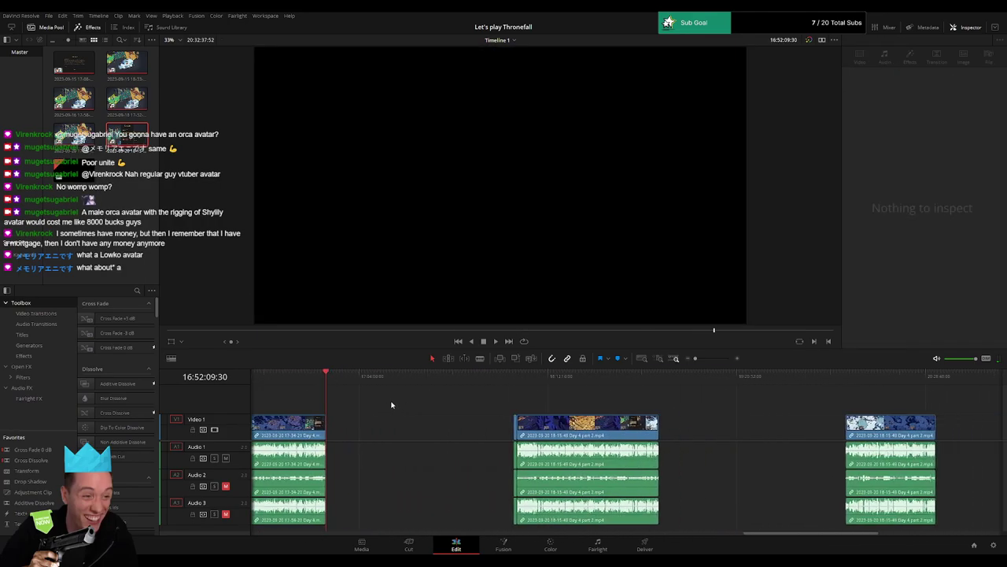
key("Down")
key("Down")
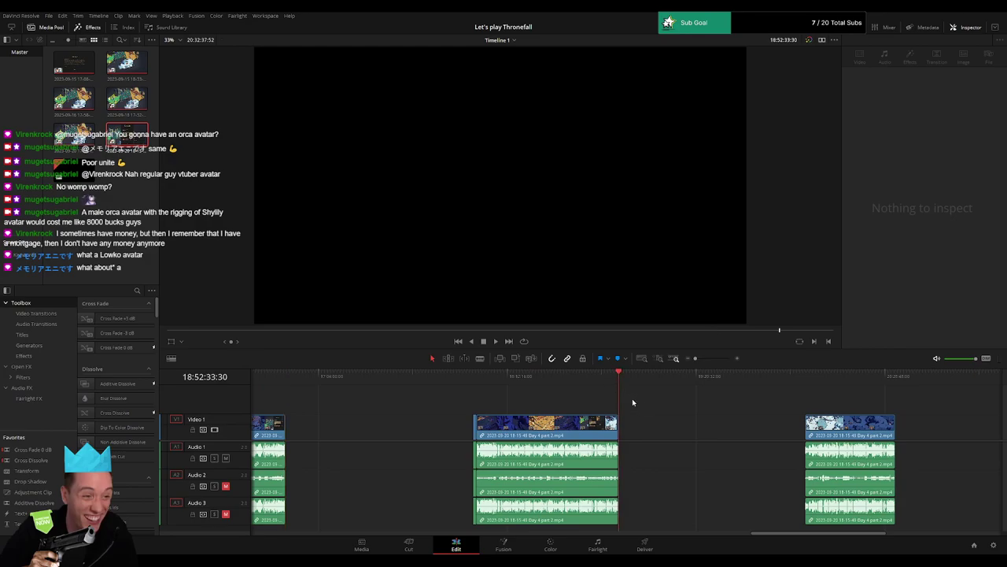
key("m")
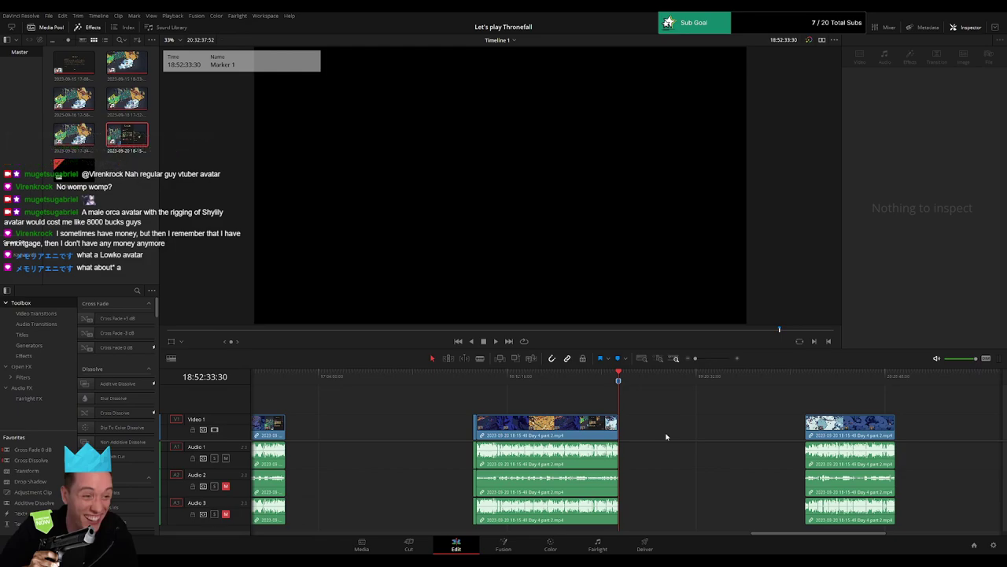
- Move the playhead to the end of the timeline
left_click(897, 386)
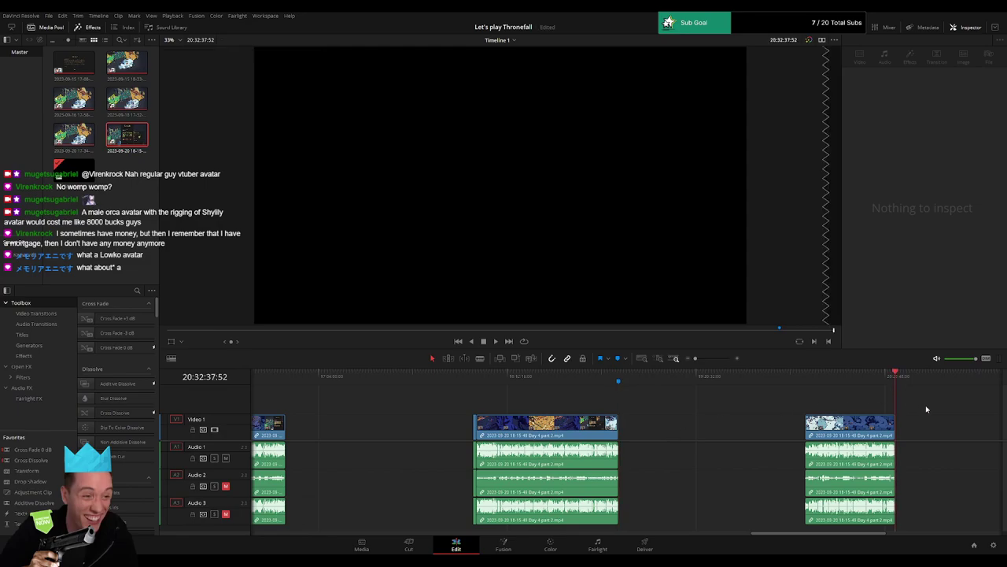
mouse_move(666, 389)
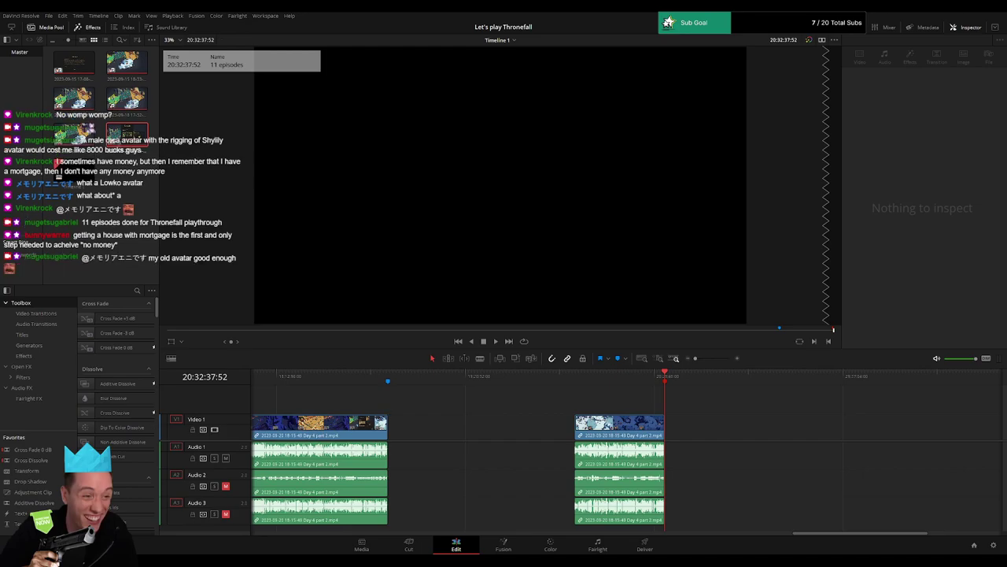
scroll(605, 403, "right", 3)
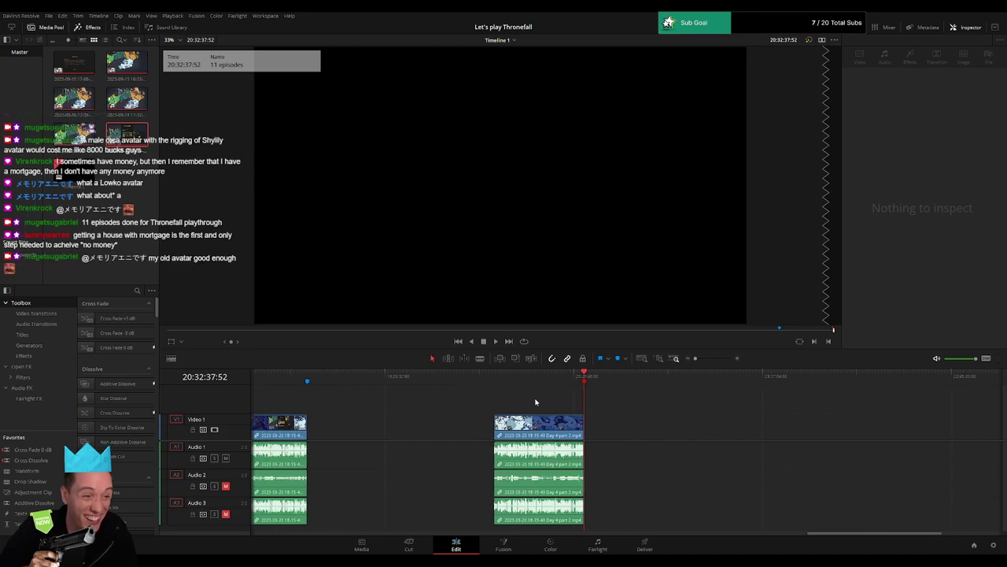
- On the Deliver page, set the render range from 00:00:00:00 to 00:52:09:00 and choose a custom resolution
left_click(645, 543)
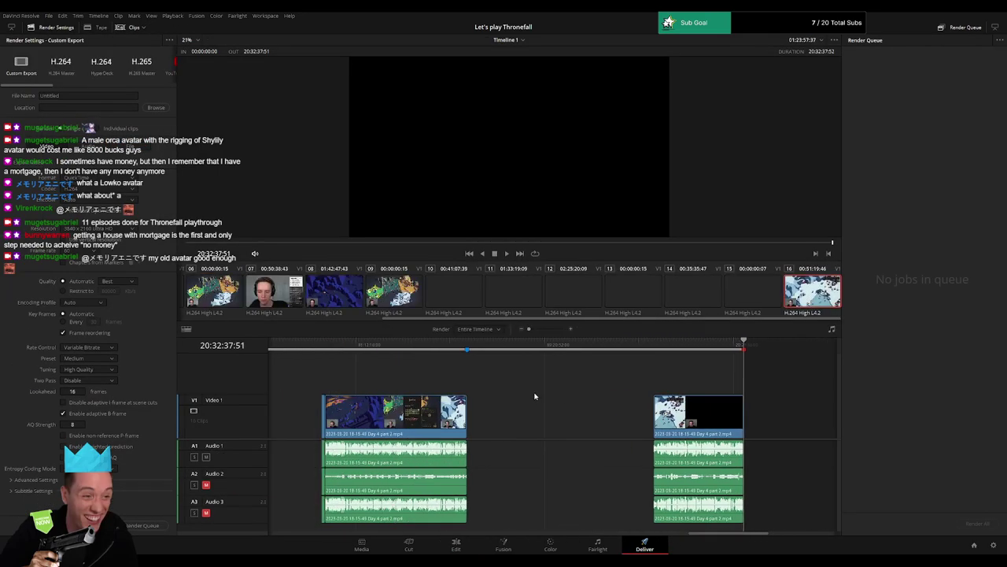
left_click_drag(743, 531, 269, 517)
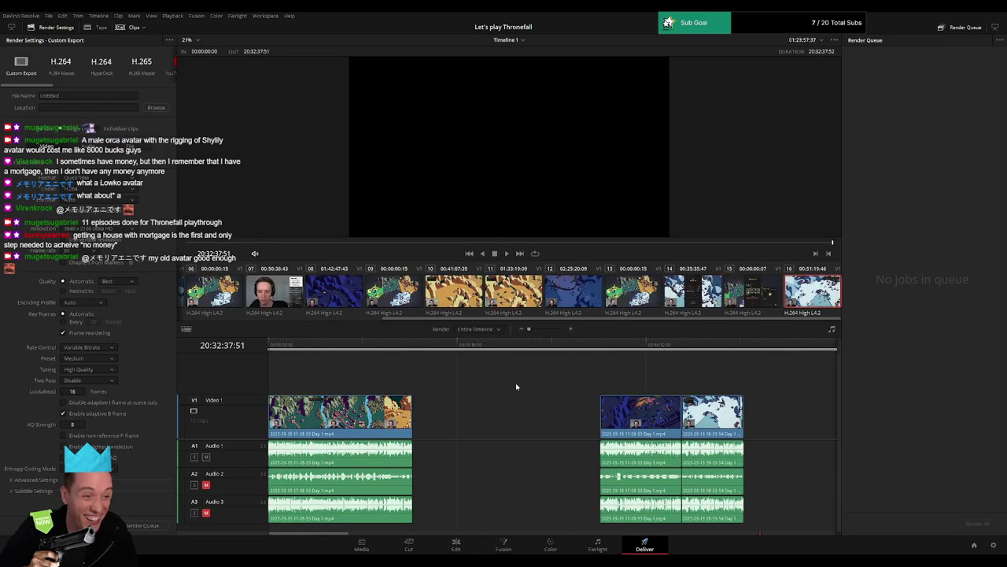
key("Home")
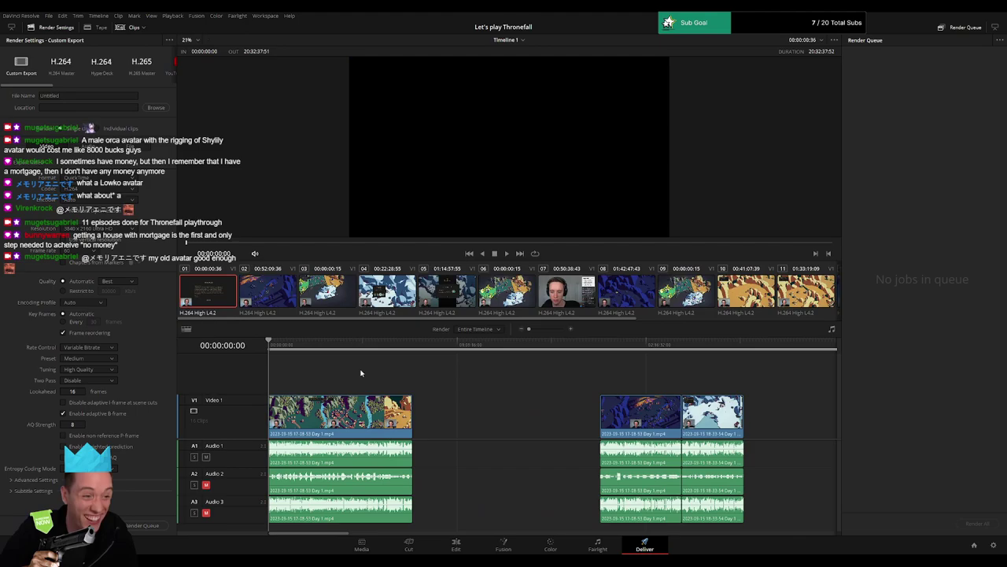
key("x")
key("Down")
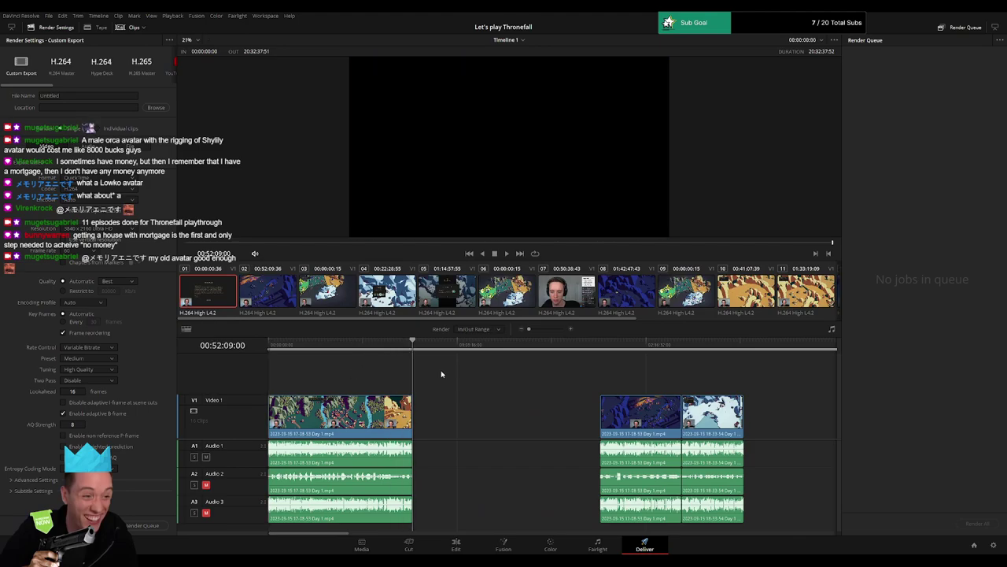
key("o")
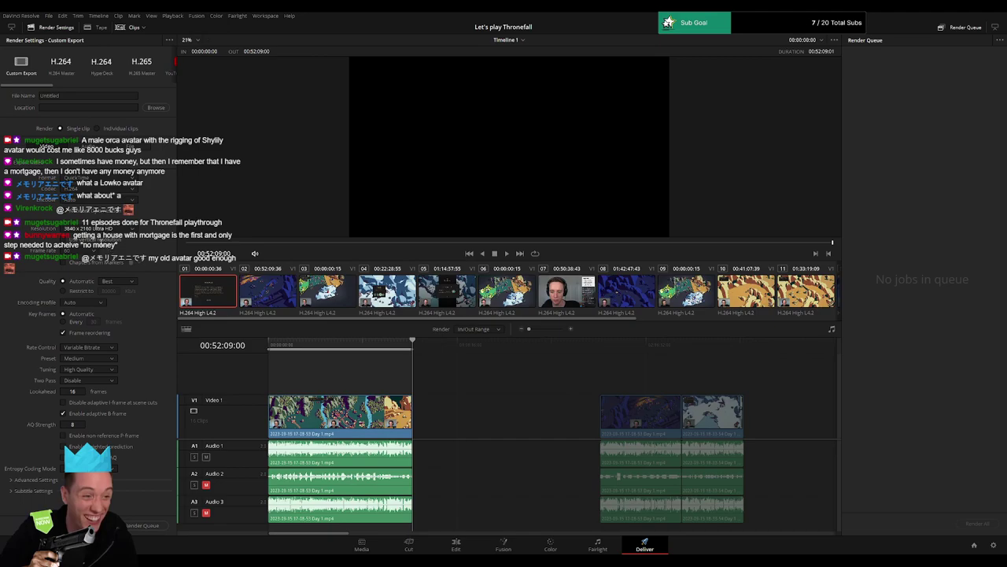
left_click(86, 228)
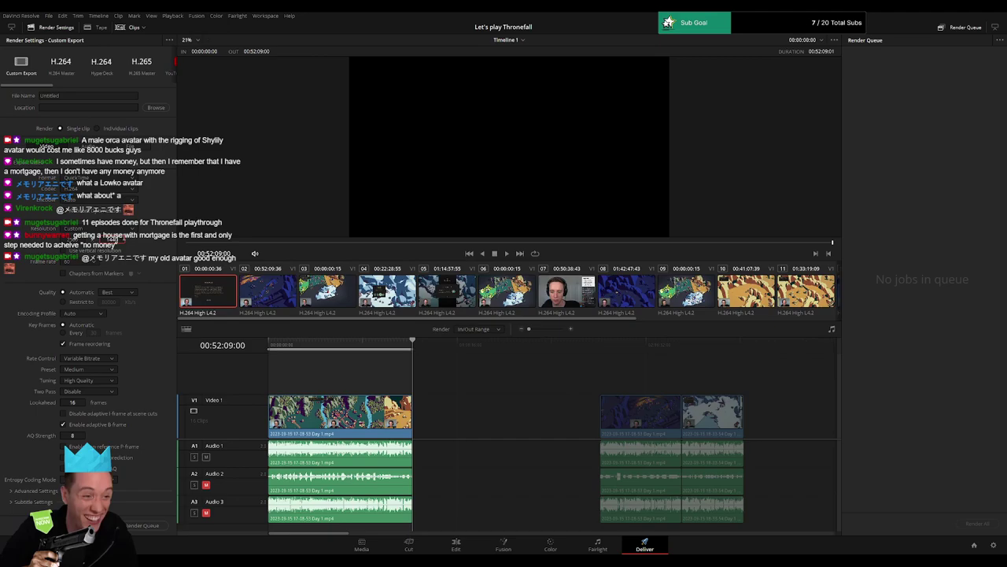
- Restrict the MP4 video bitrate to 15000 Kb/s
left_click(99, 302)
left_click(103, 302)
type("1")
key("BackSpace")
type("5000")
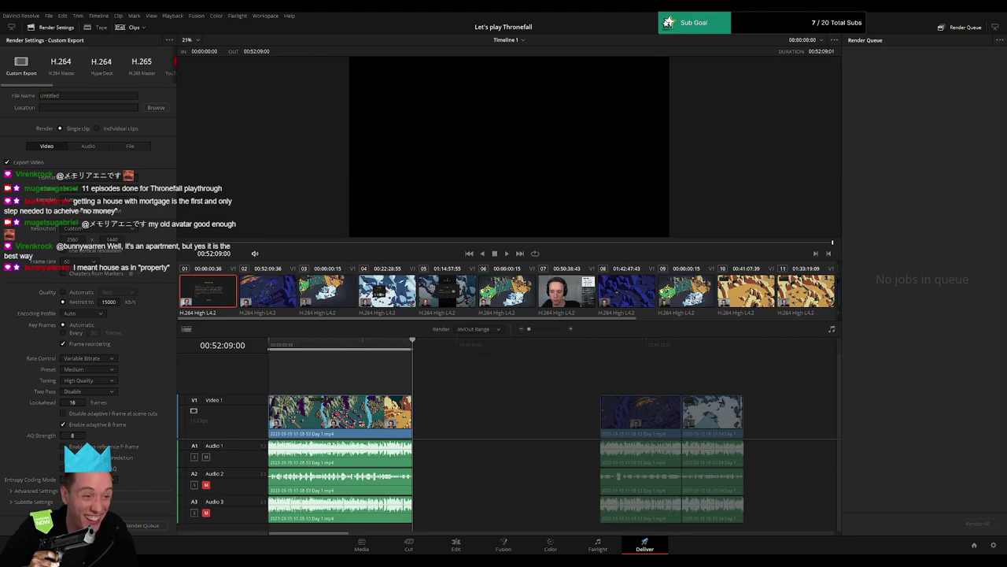
- Move the playhead to the end of episode one on the timeline
left_click_drag(295, 345, 260, 346)
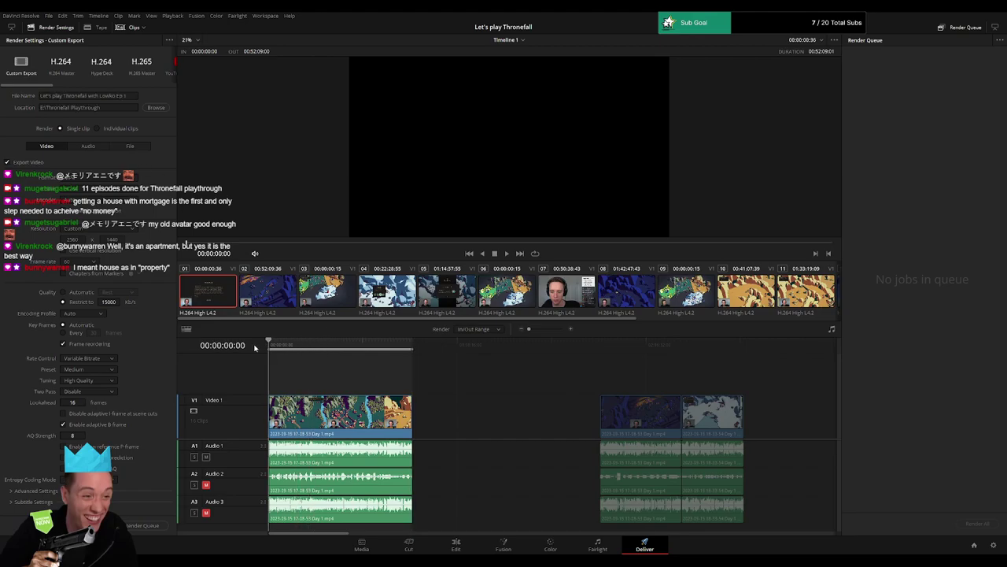
left_click(383, 344)
left_click(411, 346)
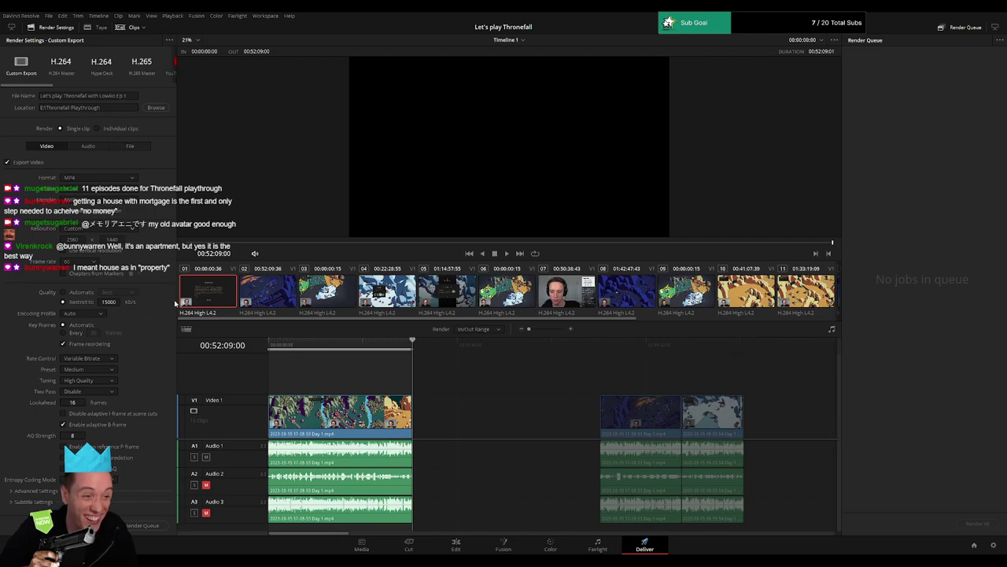
- Queue episode 1, then mark episode 2's out point and queue it as Ep 2
left_click(142, 525)
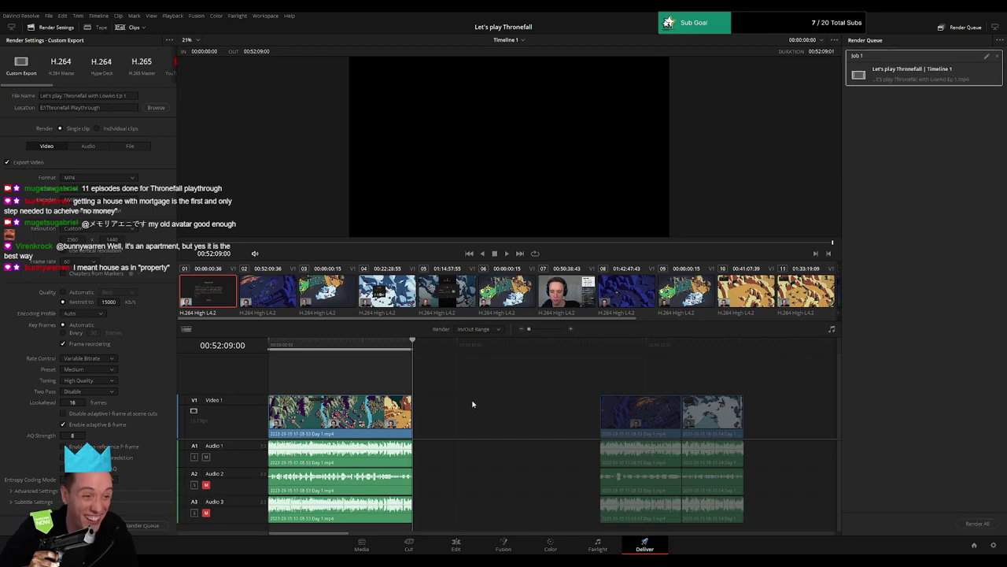
scroll(472, 394, "right", 5)
left_click(472, 346)
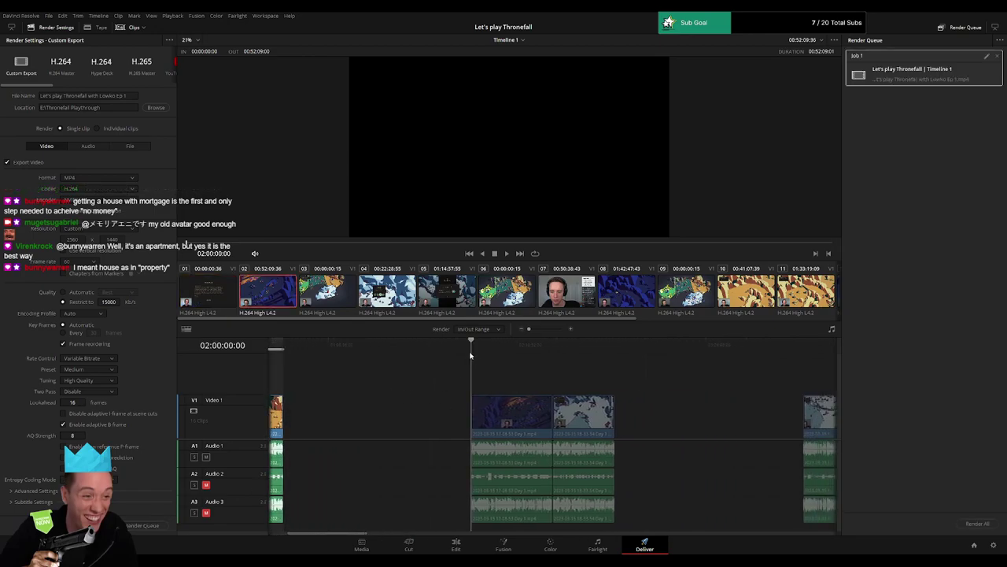
scroll(507, 376, "right", 3)
left_click(531, 343)
key("o")
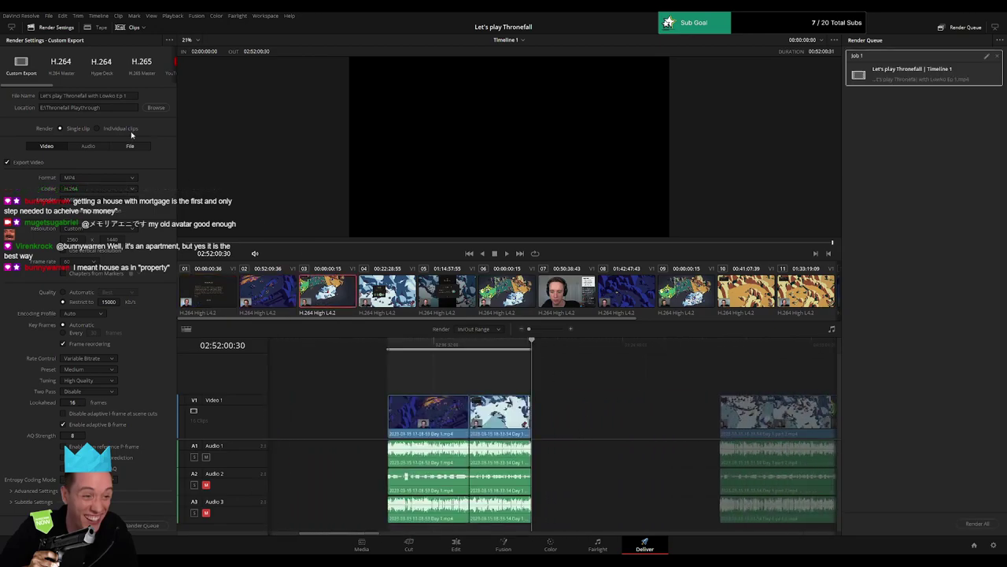
left_click(135, 95)
type("2")
left_click(144, 525)
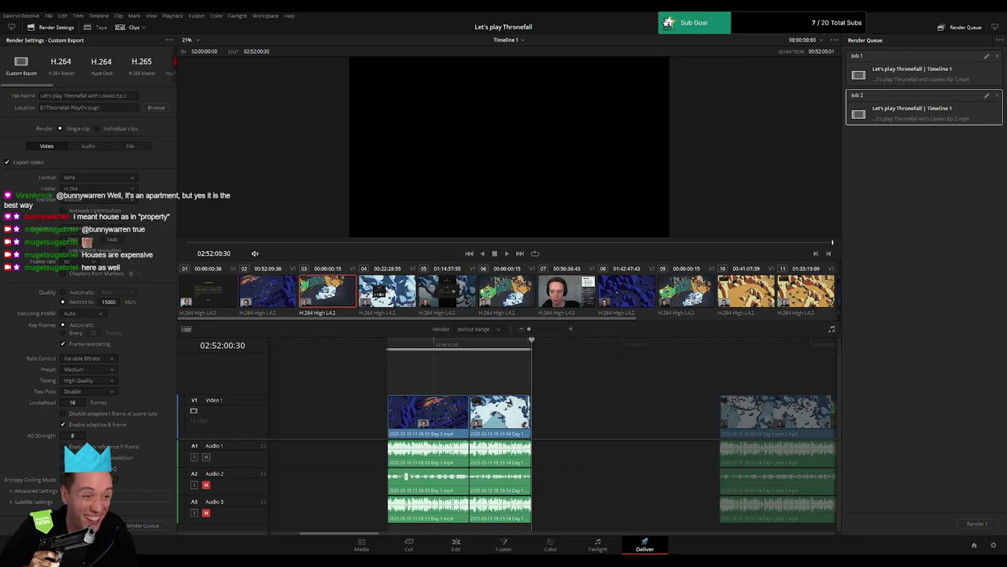
- Set episode 3's out point, rename the output to Ep 3, and queue it
scroll(585, 383, "right", 5)
scroll(472, 354, "right", 4)
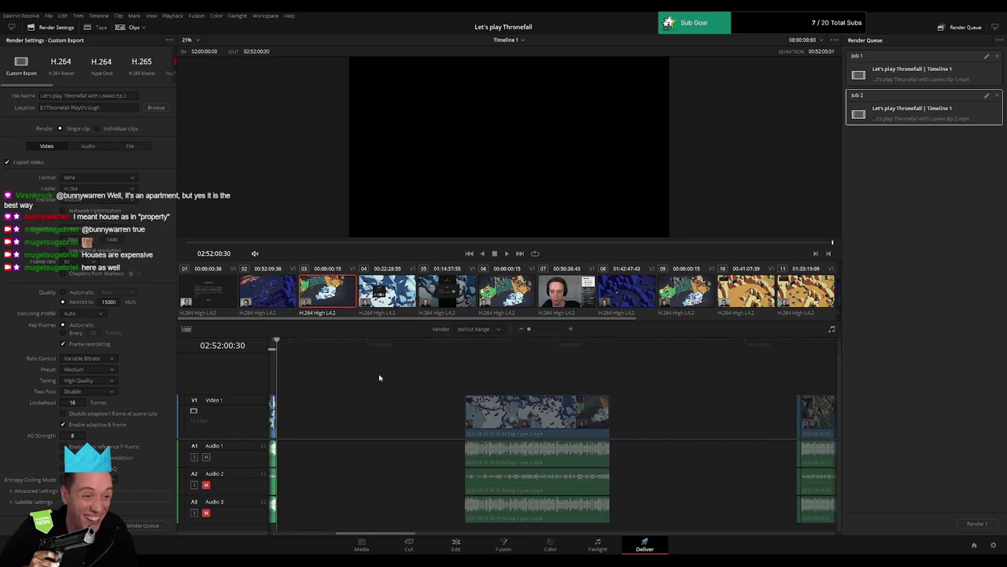
left_click(468, 356)
scroll(528, 380, "right", 2)
left_click(502, 352)
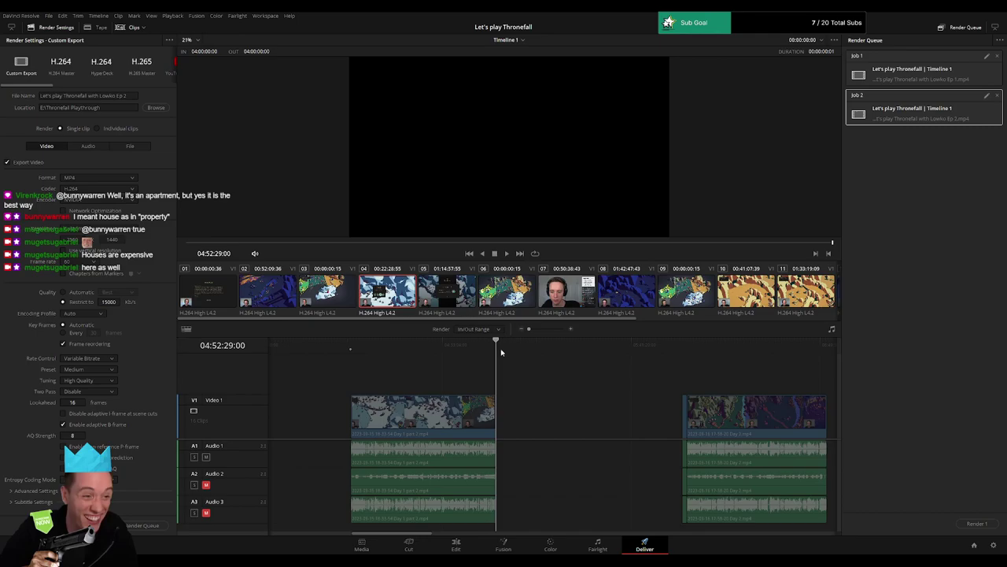
key("o")
left_click(132, 96)
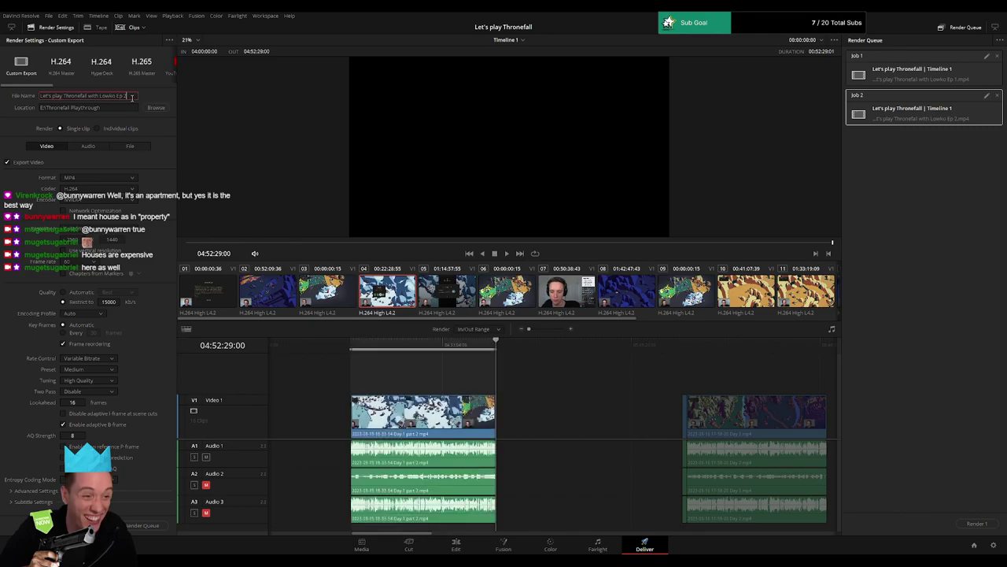
left_click(142, 525)
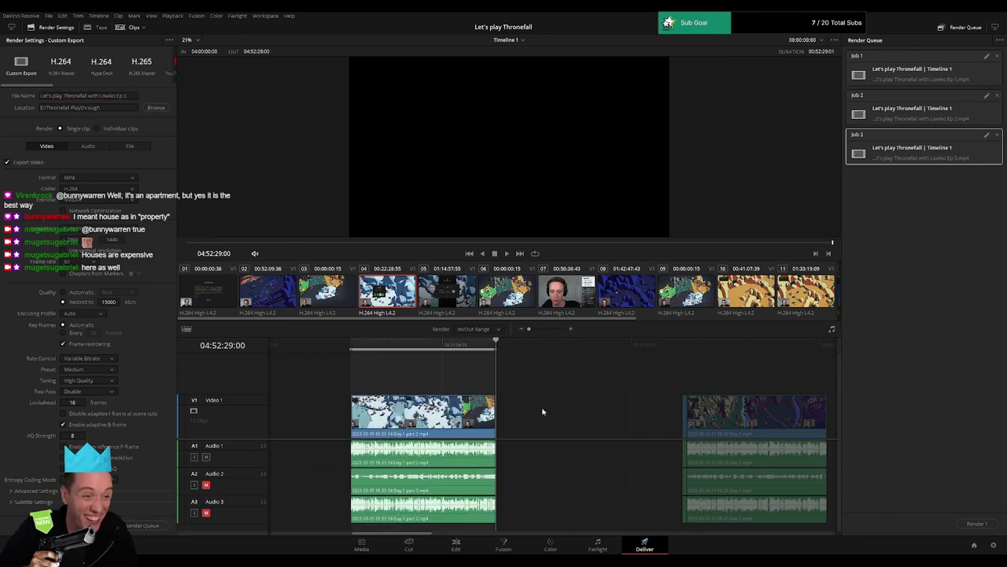
- Queue the Day 2 clip range, 06:00:00:00 to 06:52:12:00, as Ep 4
scroll(434, 390, "down", 2)
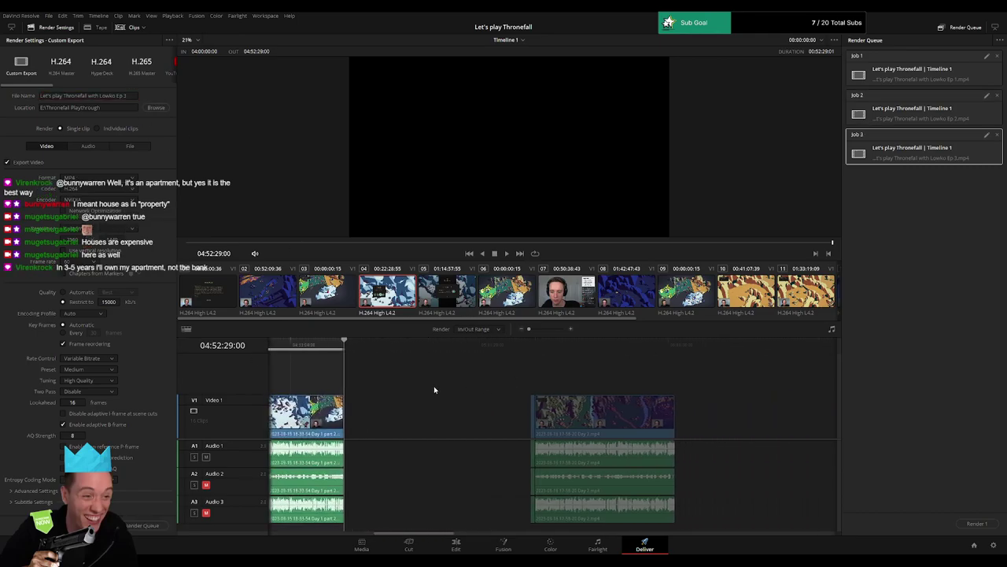
left_click(470, 342)
scroll(535, 365, "right", 2)
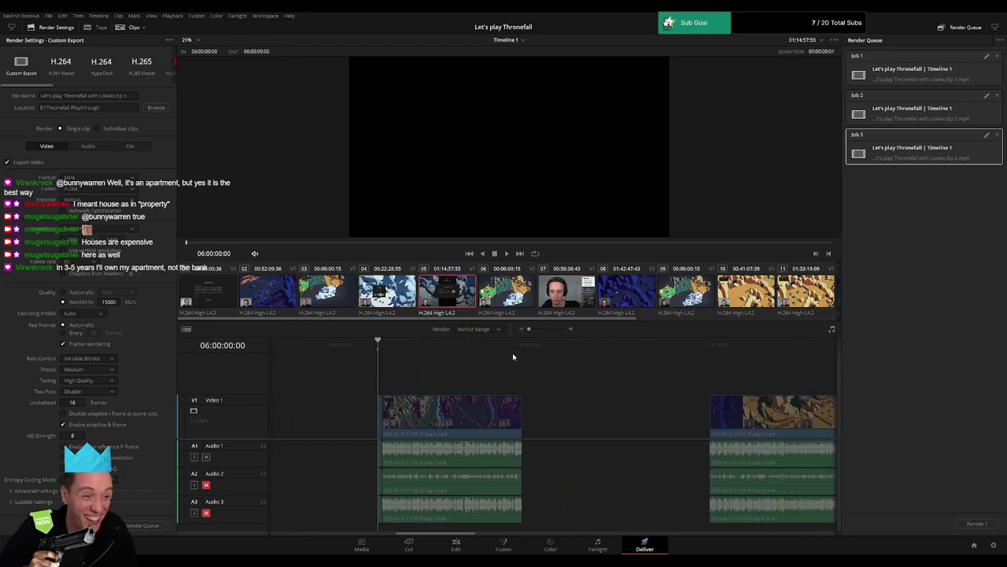
left_click(521, 344)
left_click(132, 95)
type("4")
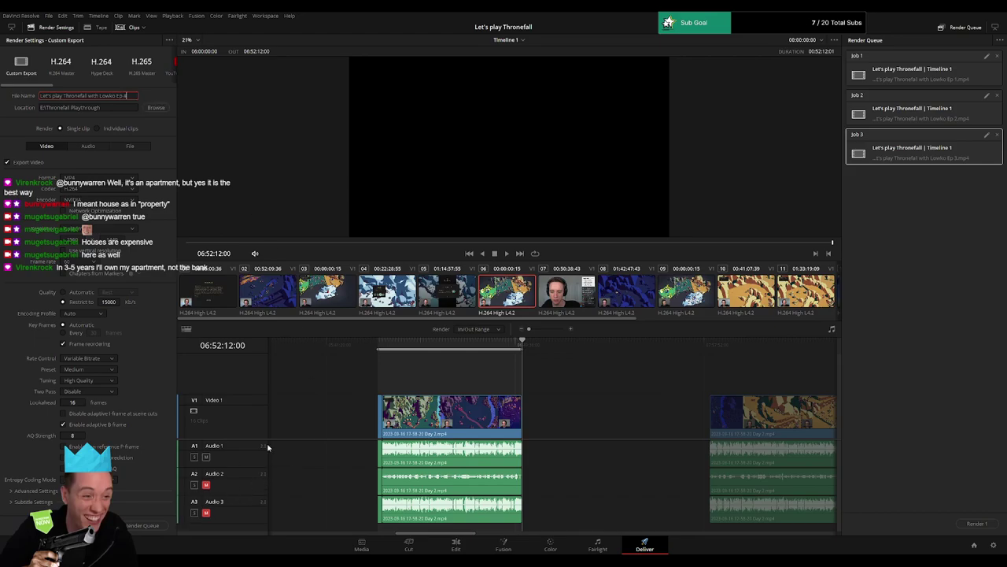
scroll(511, 441, "left", 3)
scroll(550, 390, "right", 5)
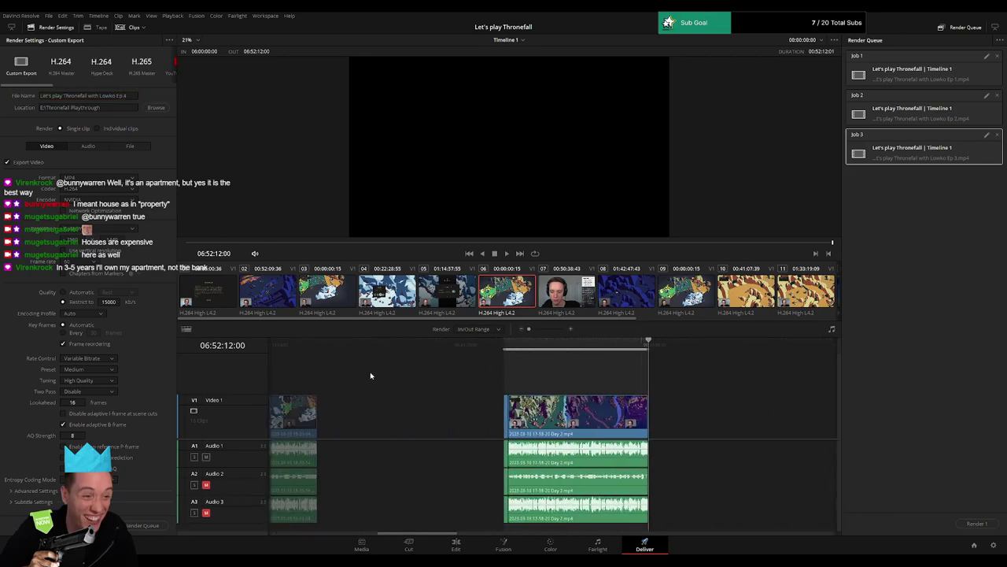
left_click(141, 526)
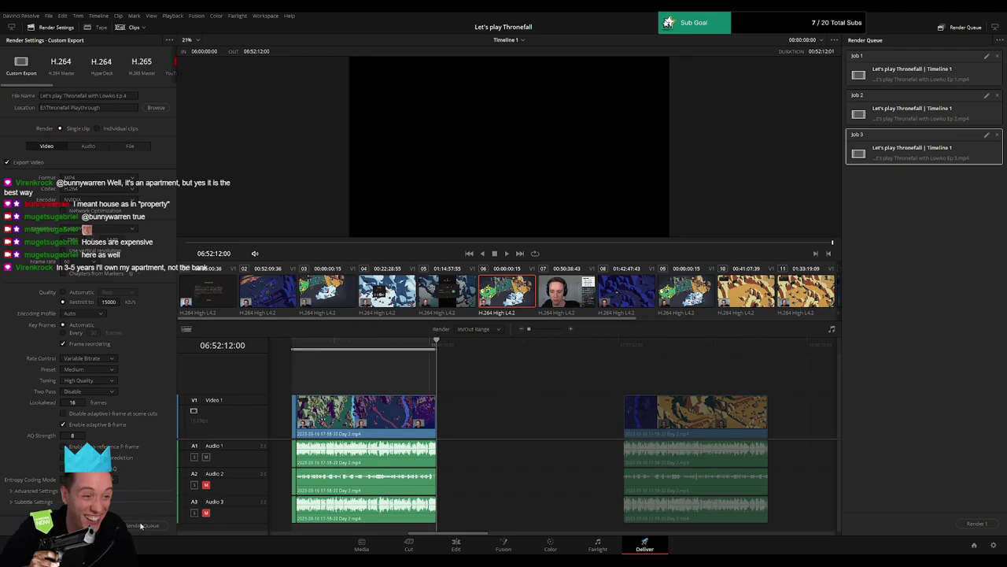
scroll(511, 417, "right", 3)
left_click(472, 343)
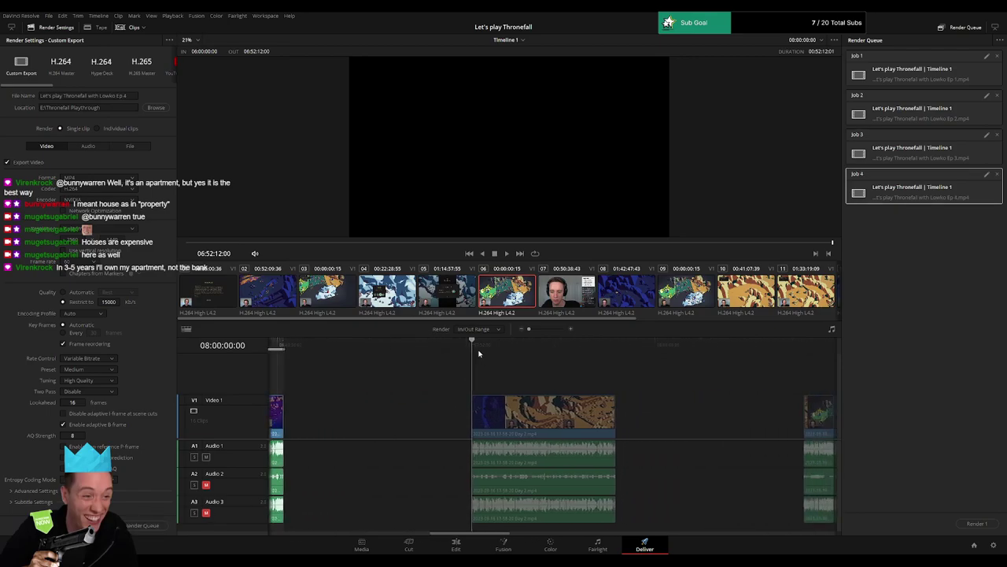
- Set the next clip's out point and queue it as Ep 5
scroll(540, 381, "right", 2)
left_click(538, 343)
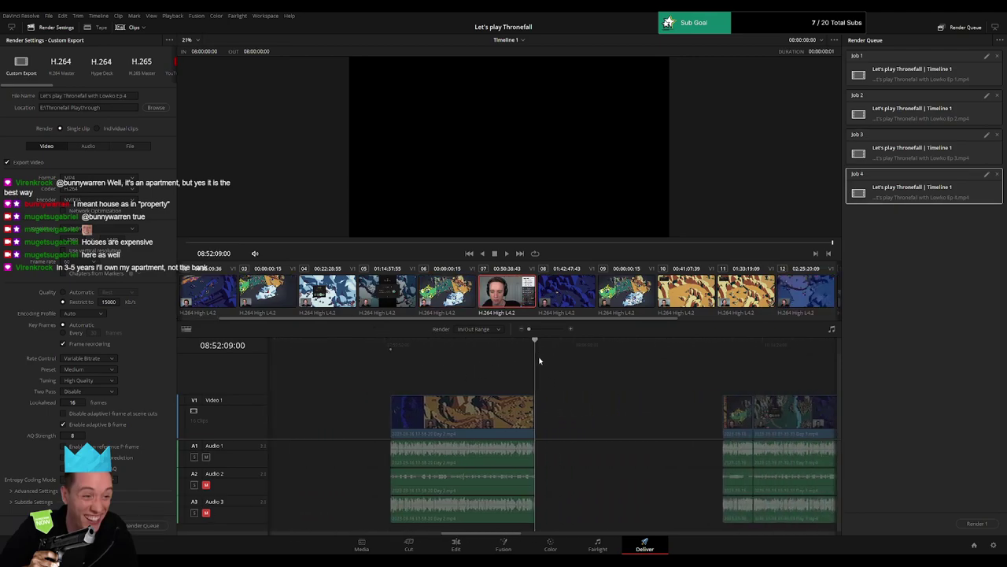
key("o")
left_click(133, 96)
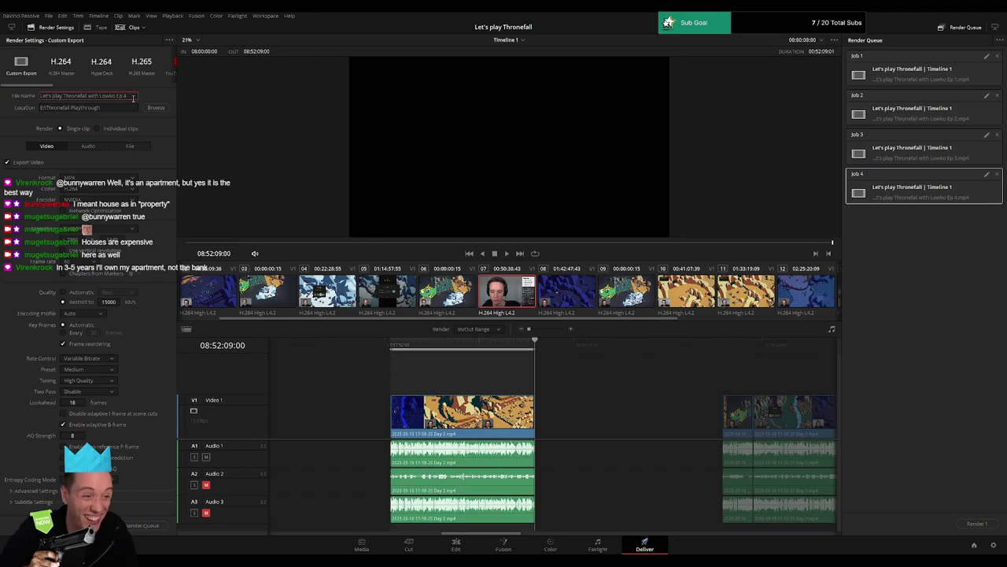
type("5")
left_click(141, 526)
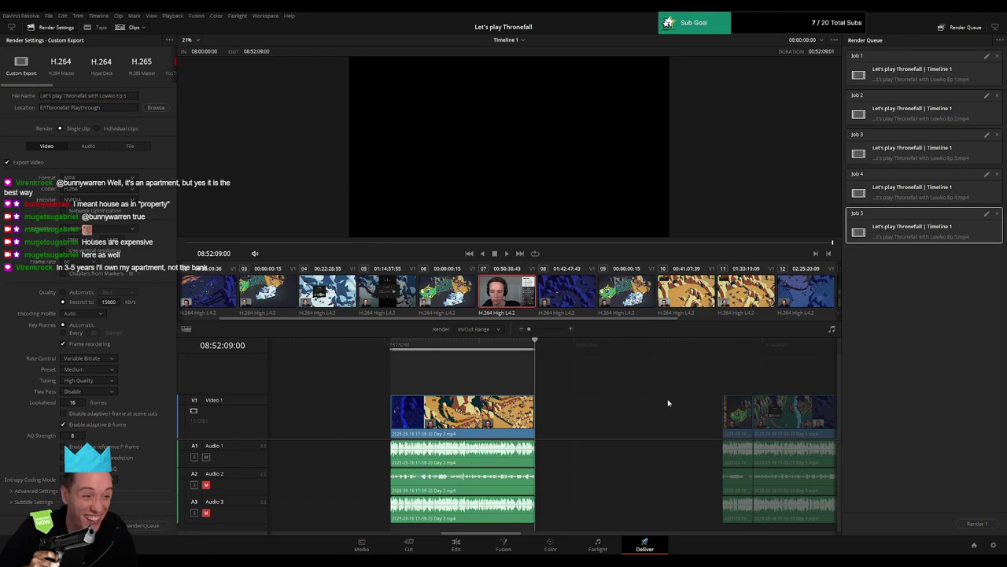
- Mark the following clip's end as out point and queue it as Ep 6
scroll(453, 387, "right", 3)
scroll(453, 387, "right", 2)
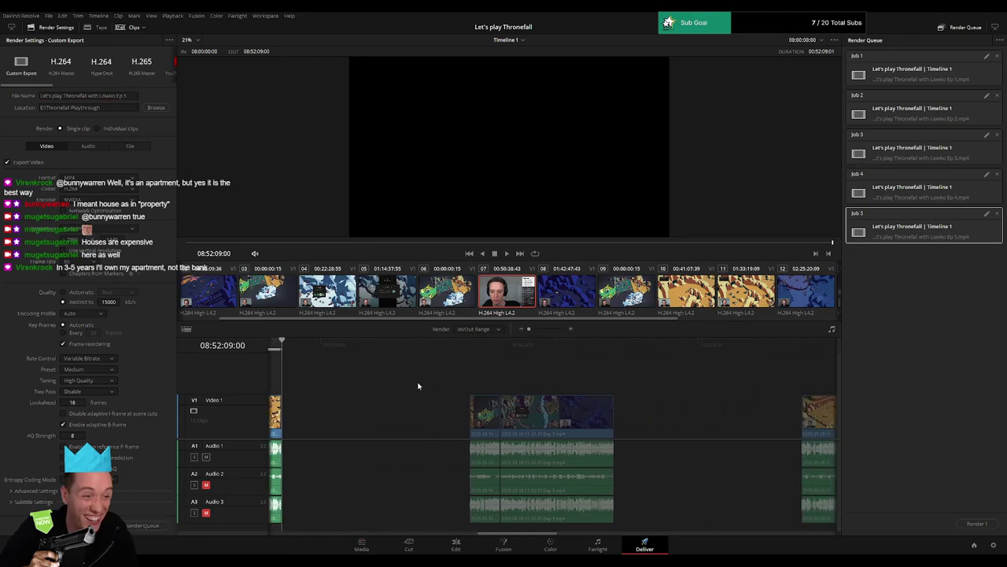
left_click(470, 349)
key("Down")
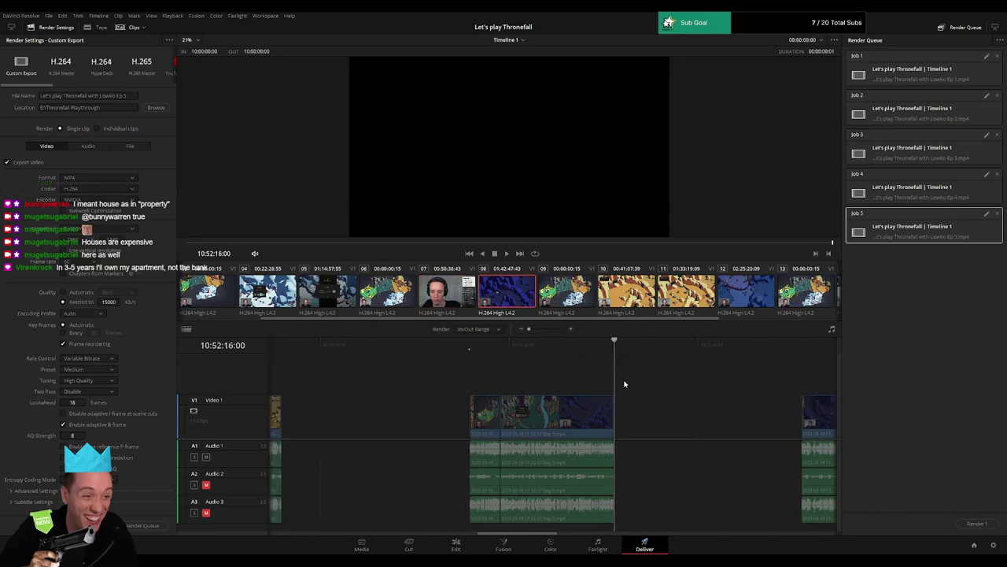
key("o")
left_click(133, 94)
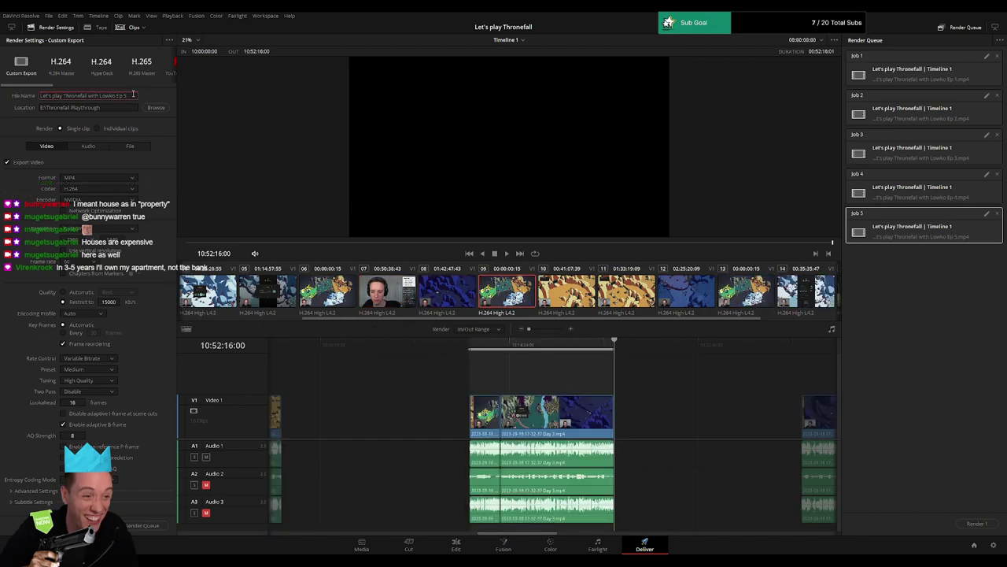
key("BackSpace")
type("6")
left_click(142, 525)
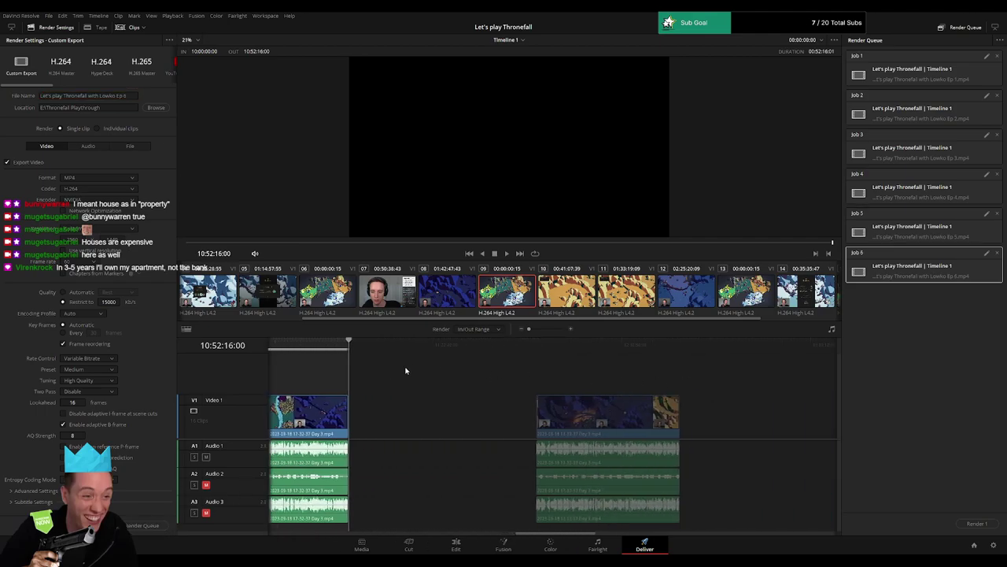
- Queue the clip from 12:00:00:00 to 12:52:11:30 as Ep 7
left_click(476, 352)
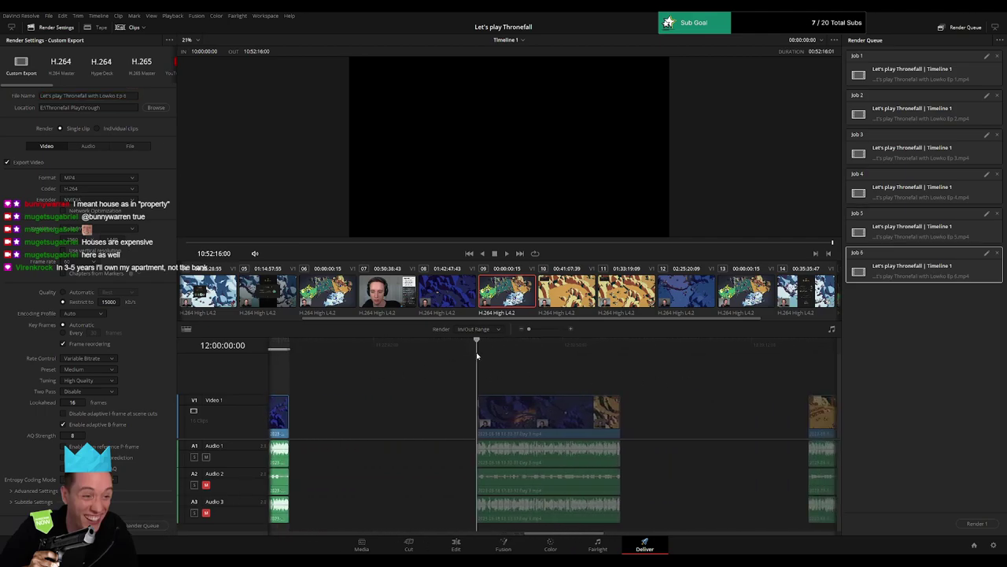
key("i")
left_click(626, 368)
key("o")
left_click(136, 96)
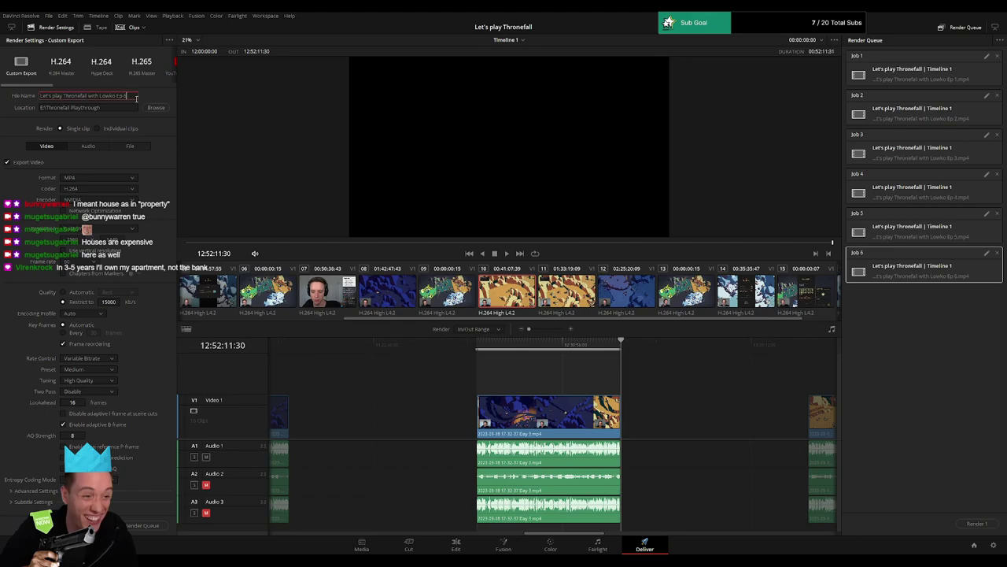
key("BackSpace")
type("7")
left_click(149, 524)
scroll(438, 414, "left", 5)
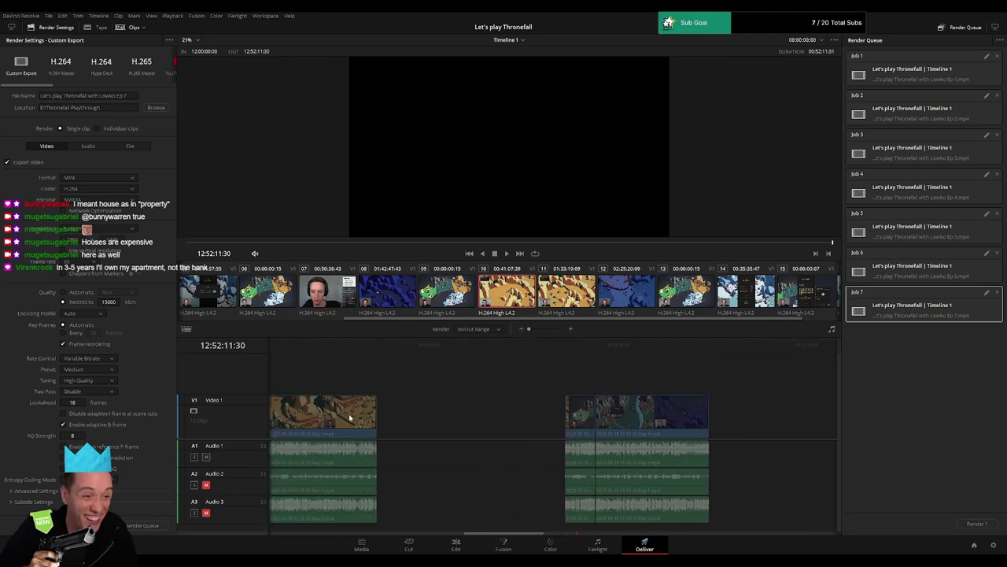
- Mark In and Out on the next clip and queue it as Ep 8
left_click(381, 351)
left_click(710, 349)
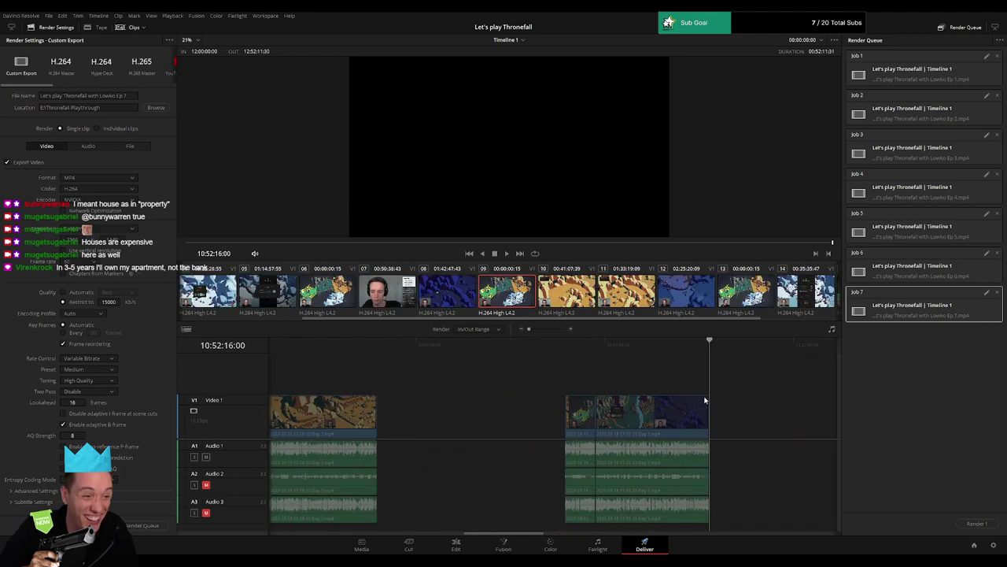
scroll(498, 381, "left", 3)
key("Down")
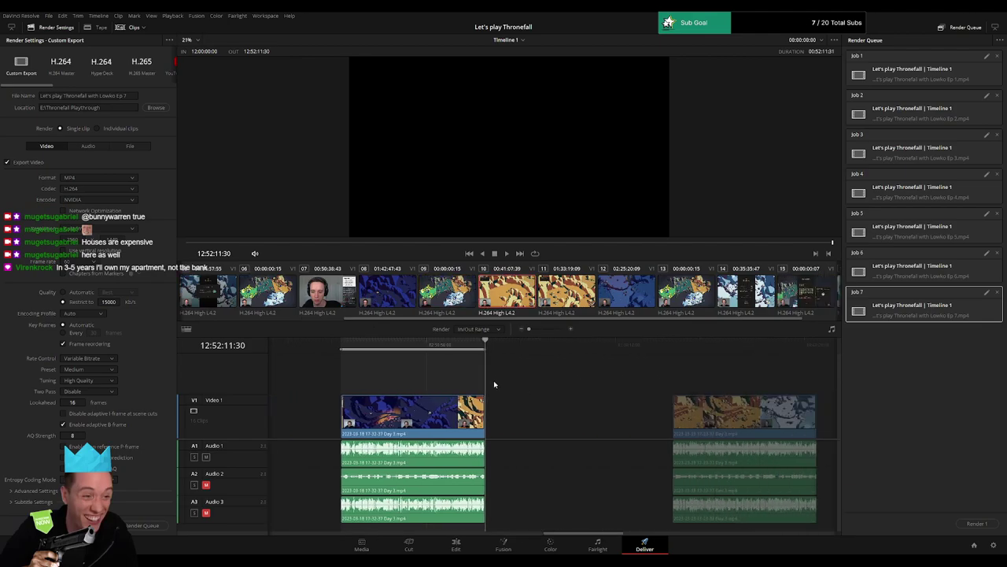
scroll(494, 383, "right", 3)
left_click(503, 348)
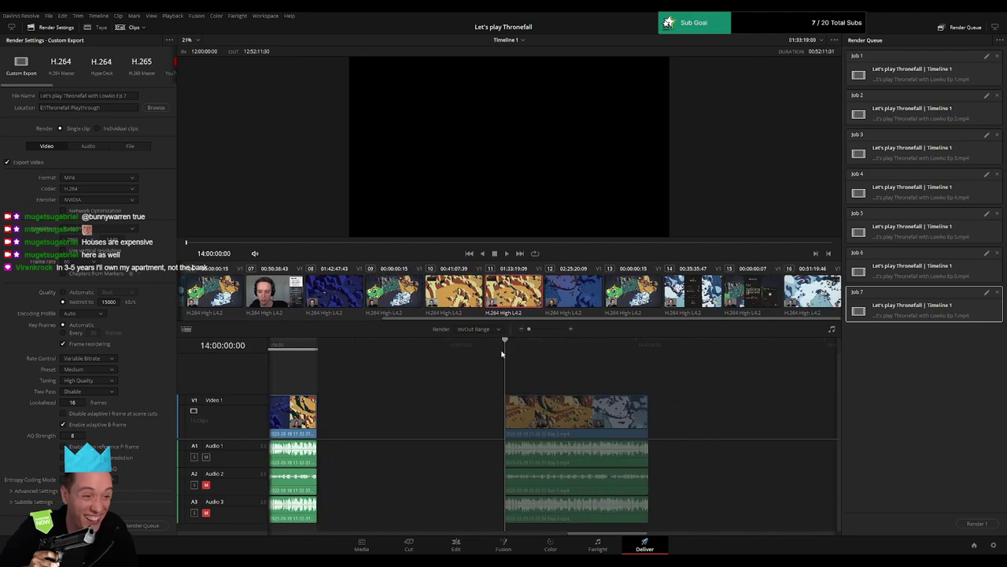
key("i")
scroll(551, 384, "right", 3)
key("Down")
key("o")
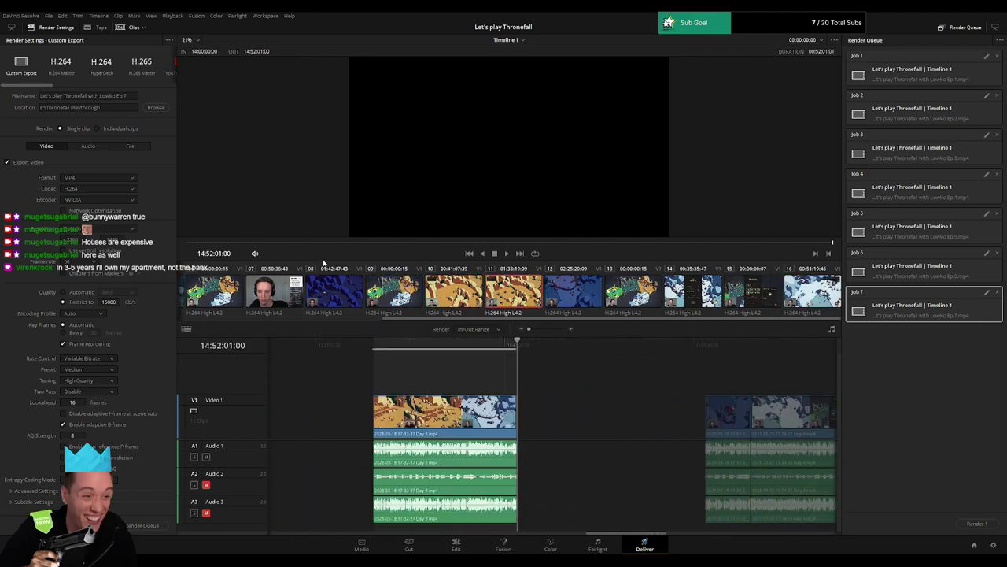
left_click(132, 96)
key("BackSpace")
type("8")
left_click(142, 525)
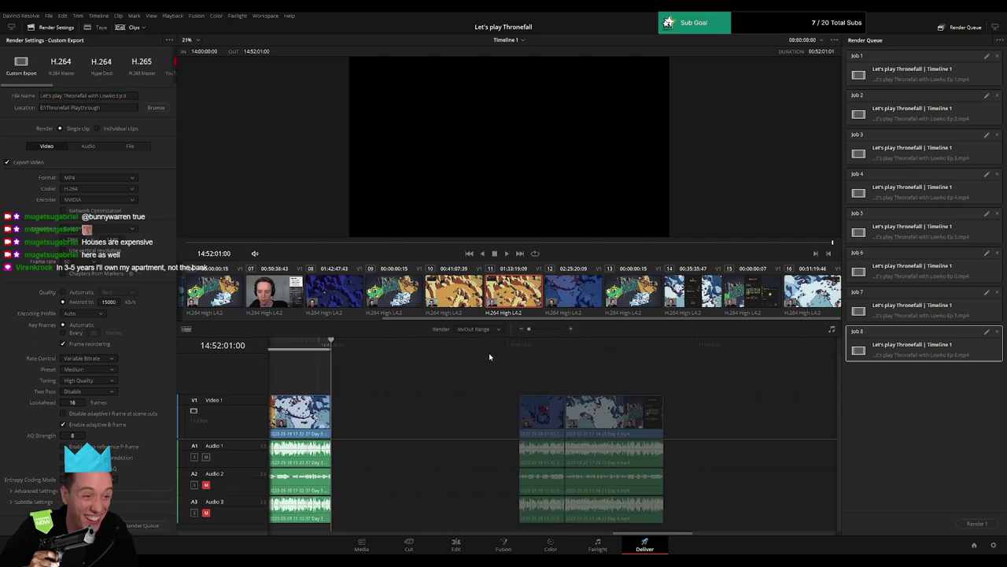
- Set In and Out on the following clip and queue it as Ep 9
key("Down")
key("i")
key("Down")
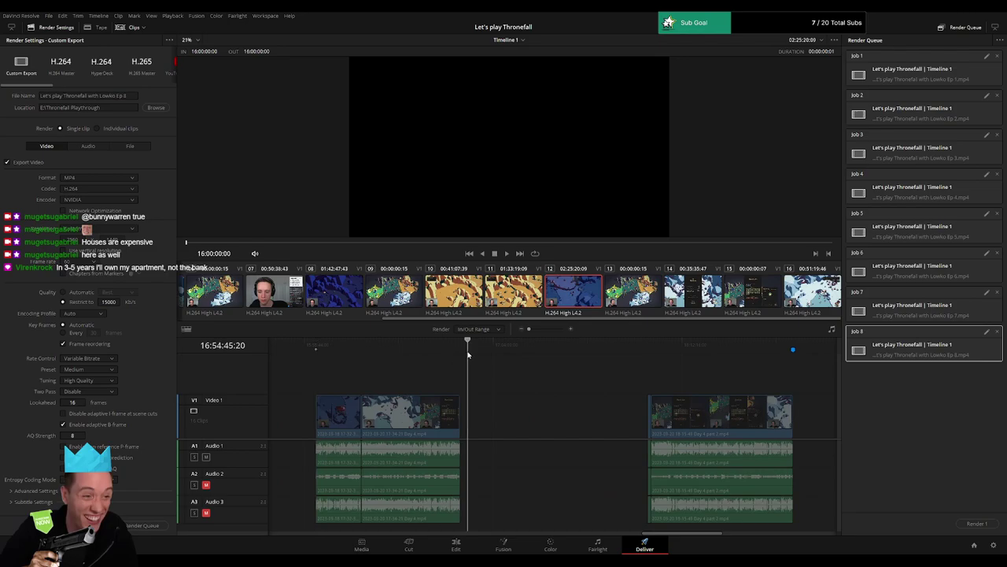
key("o")
left_click(132, 96)
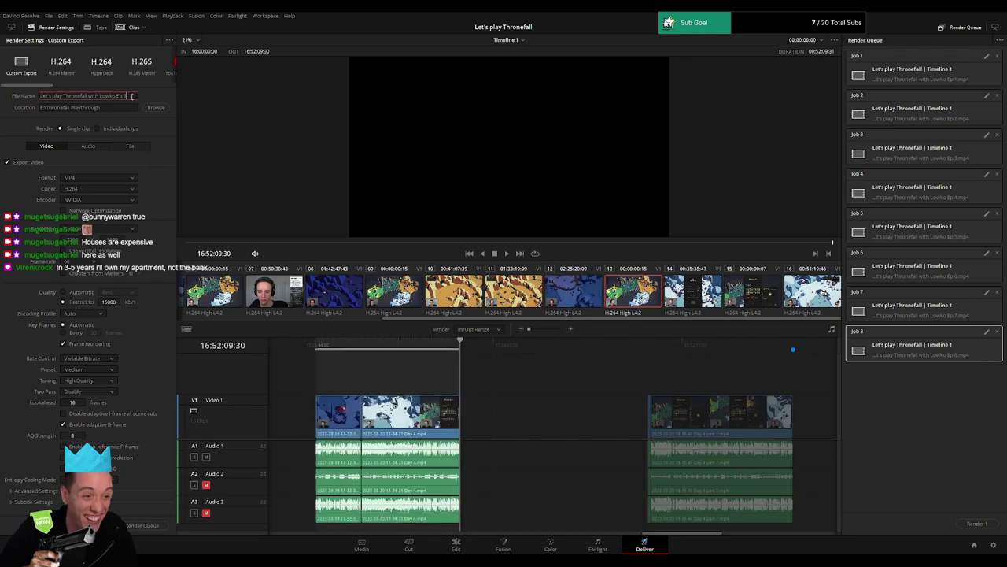
key("BackSpace")
type("9")
left_click(146, 525)
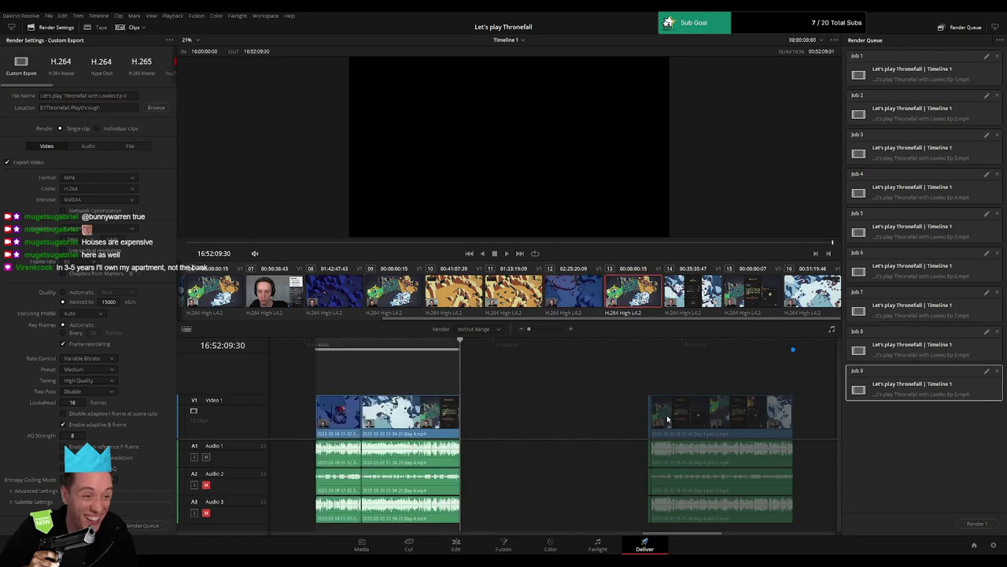
- Mark the next clip from its start to the ending marker and queue it as Ep 10
scroll(458, 381, "right", 3)
key("Down")
key("i")
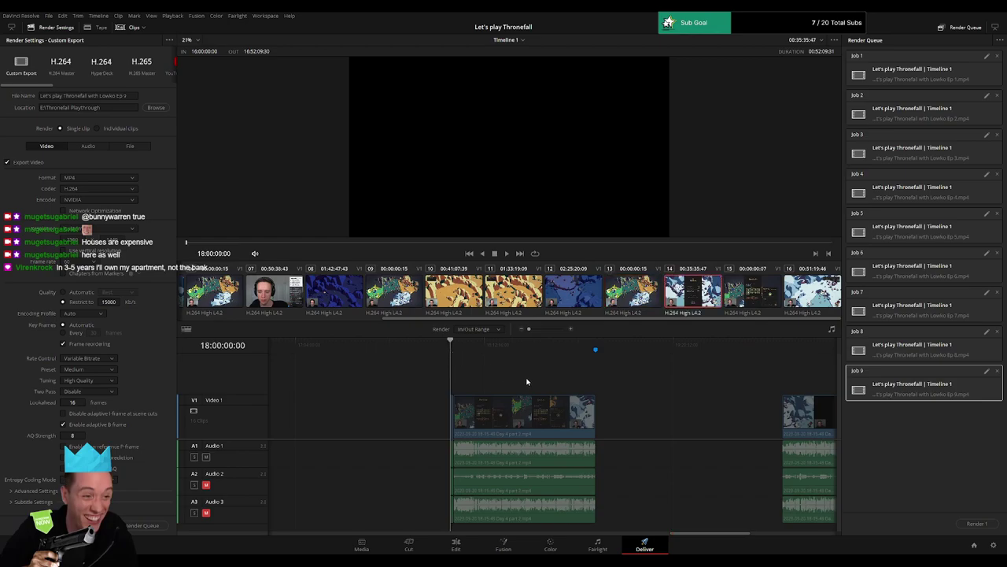
scroll(510, 361, "right", 2)
left_click_drag(510, 361, 486, 361)
key("o")
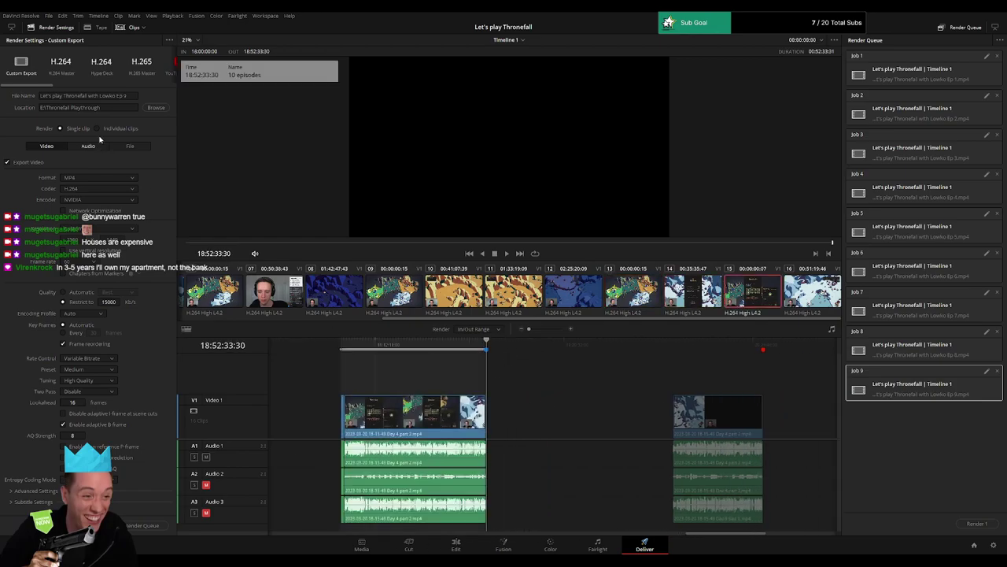
left_click(129, 97)
type("10")
left_click(143, 525)
- Queue the last clip, 20:00:00:00 to 20:32:37:51, as Ep 11
key("Down")
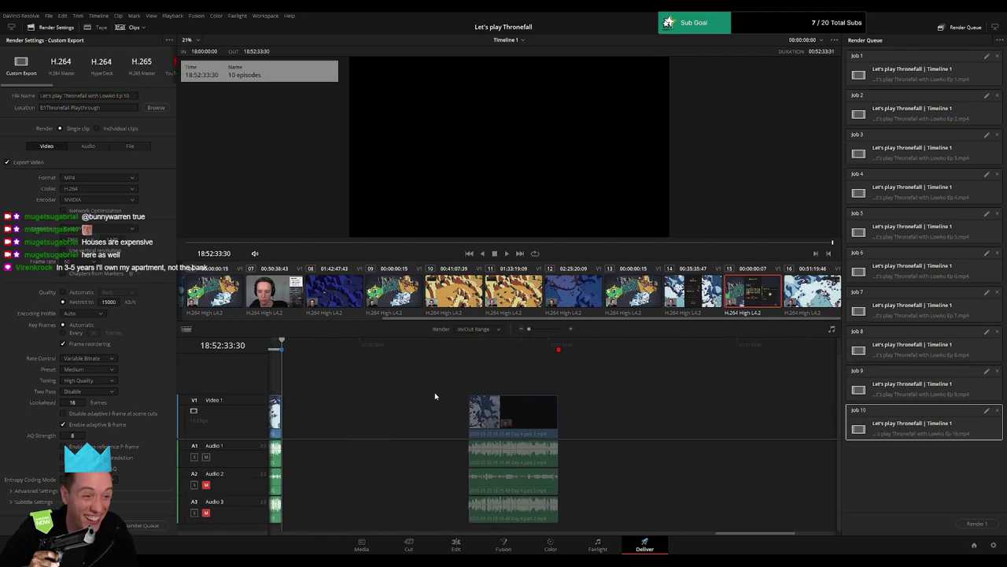
left_click(469, 344)
key("i")
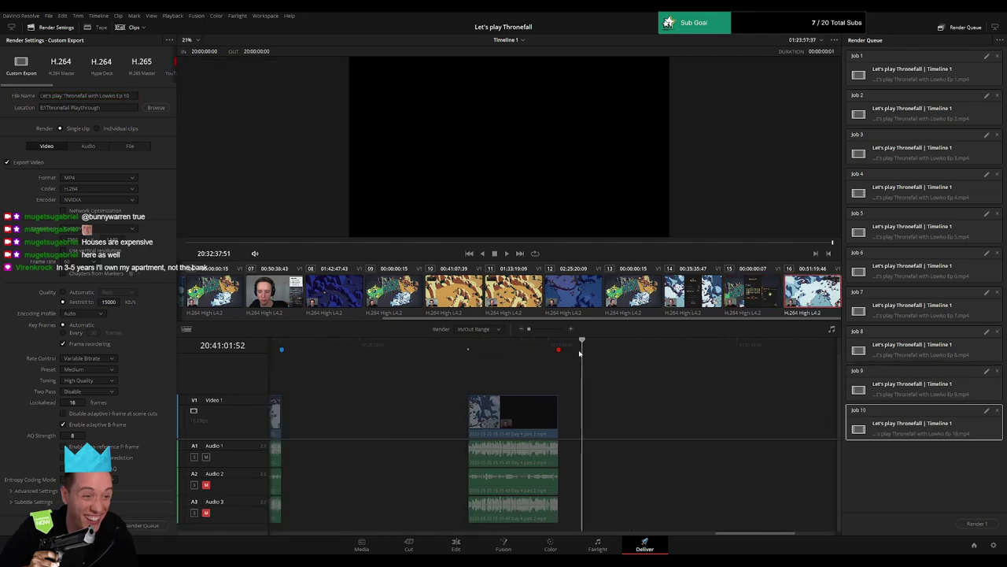
left_click_drag(580, 344, 558, 343)
key("o")
left_click(127, 96)
type("1")
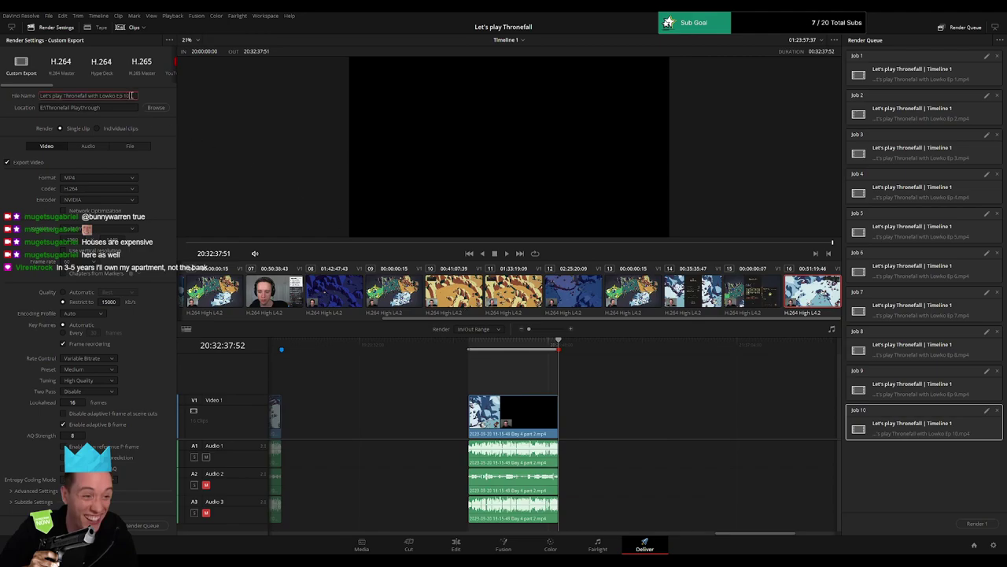
left_click(141, 525)
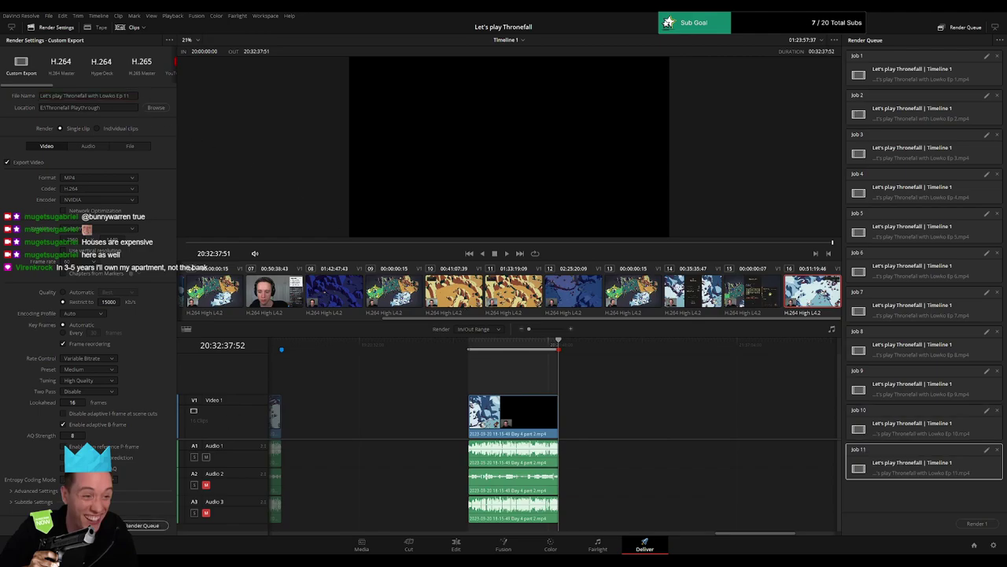